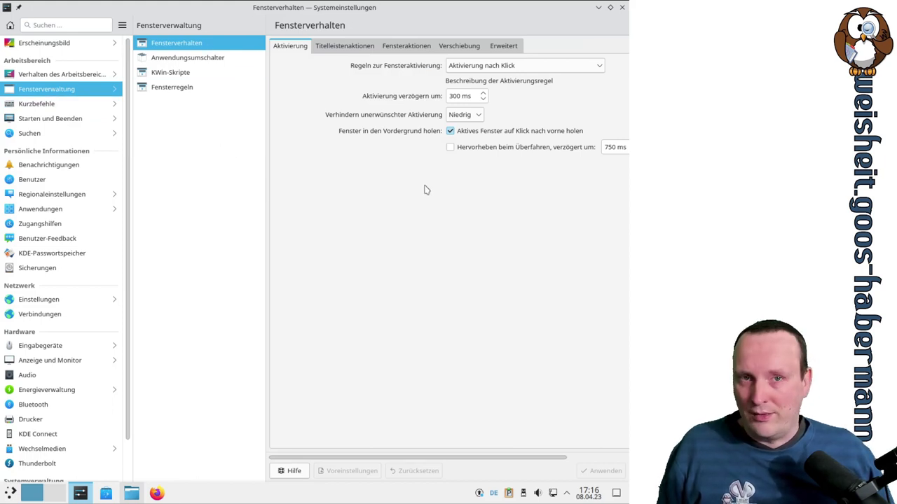
# Restore the maximized settings window to a floating size and leave unwanted-activation prevention at Niedrig
pyautogui.moveTo(378, 14); pyautogui.dragTo(442, 32)
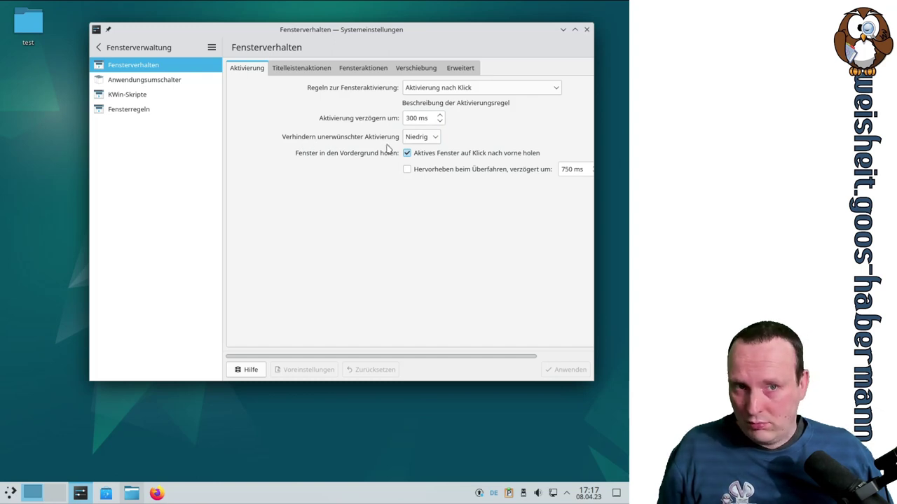
pyautogui.click(426, 137)
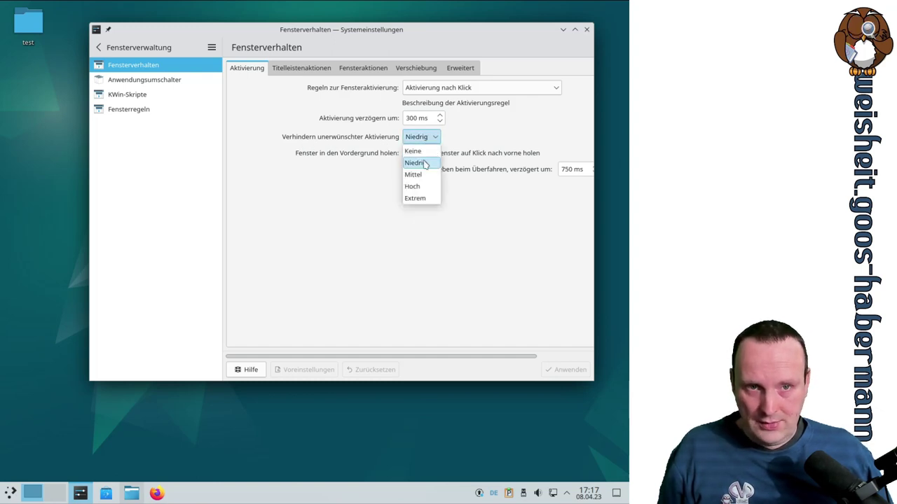
pyautogui.click(427, 137)
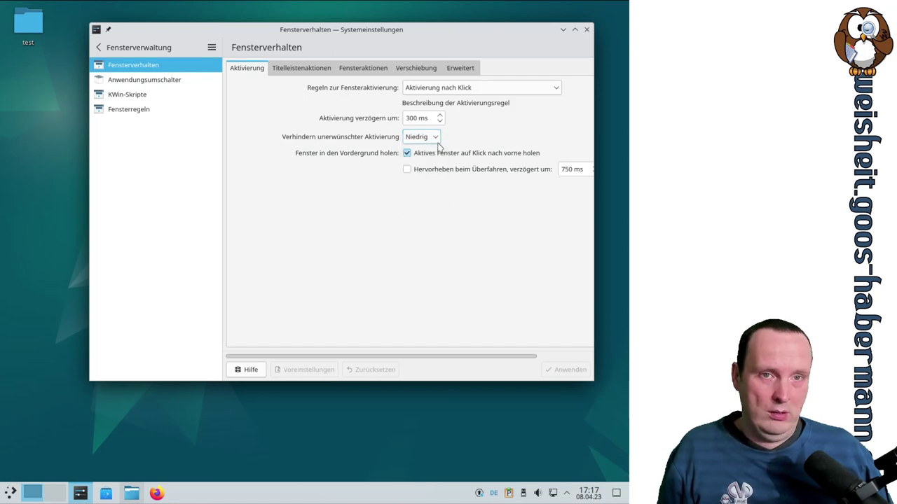
pyautogui.click(294, 71)
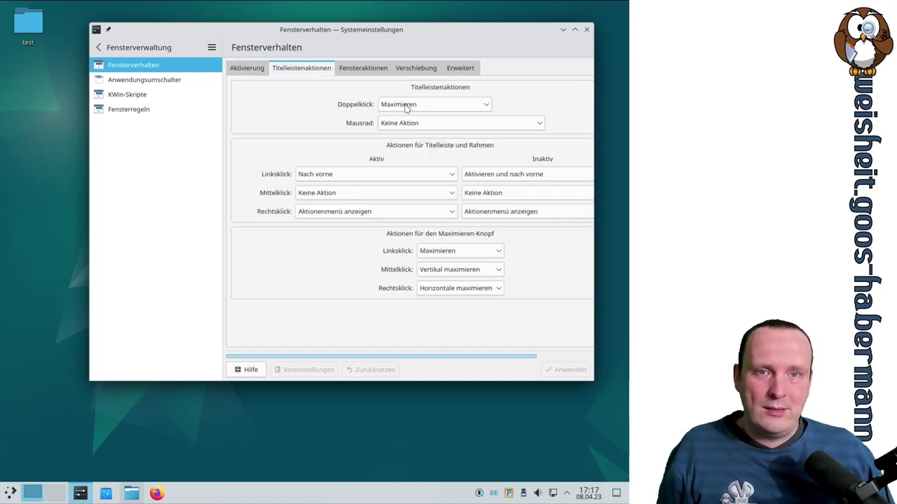
# Set the title-bar mouse wheel action to Maximieren/Wiederherstellen, apply it, and maximize the settings window
pyautogui.doubleClick(405, 31)
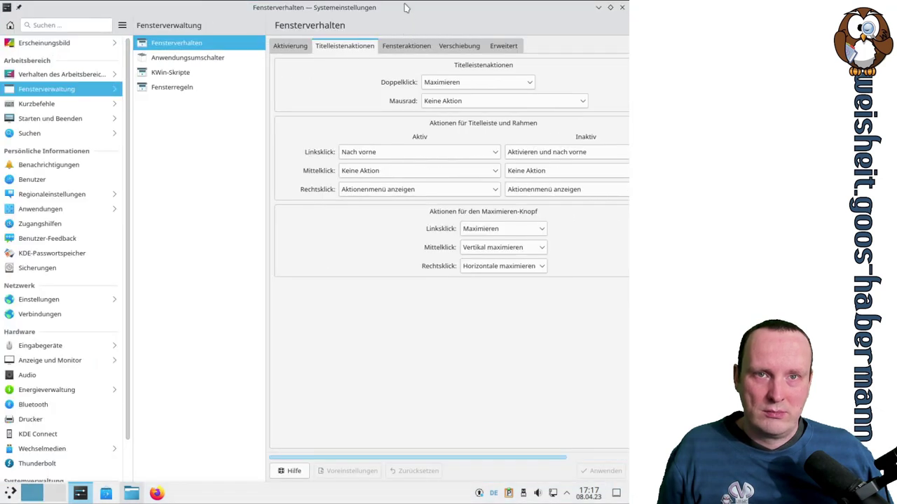
pyautogui.doubleClick(404, 5)
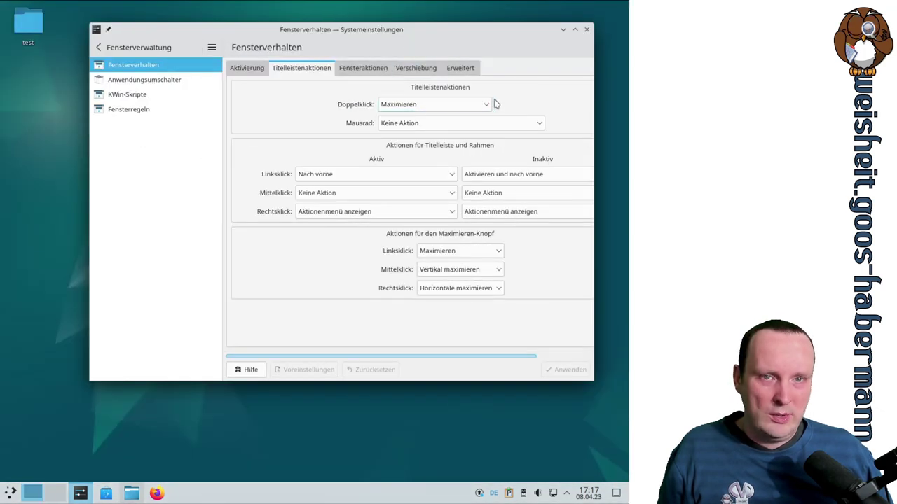
pyautogui.click(395, 124)
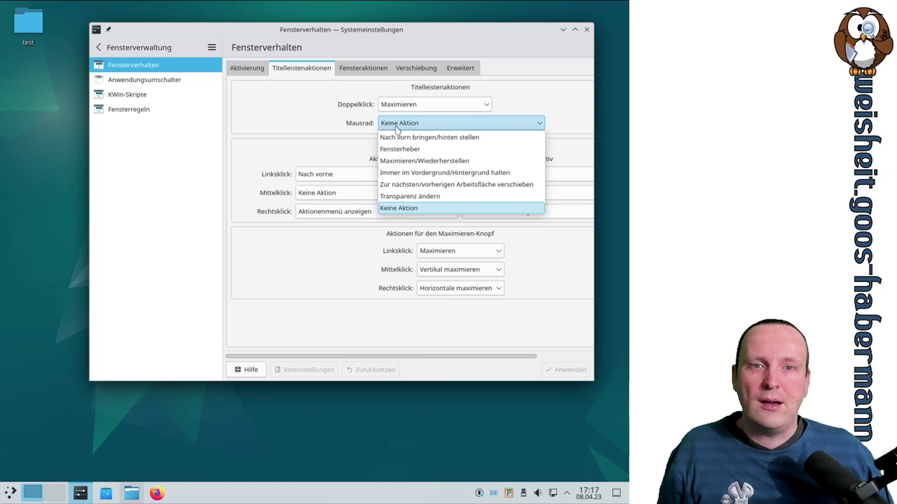
pyautogui.click(441, 161)
pyautogui.click(554, 369)
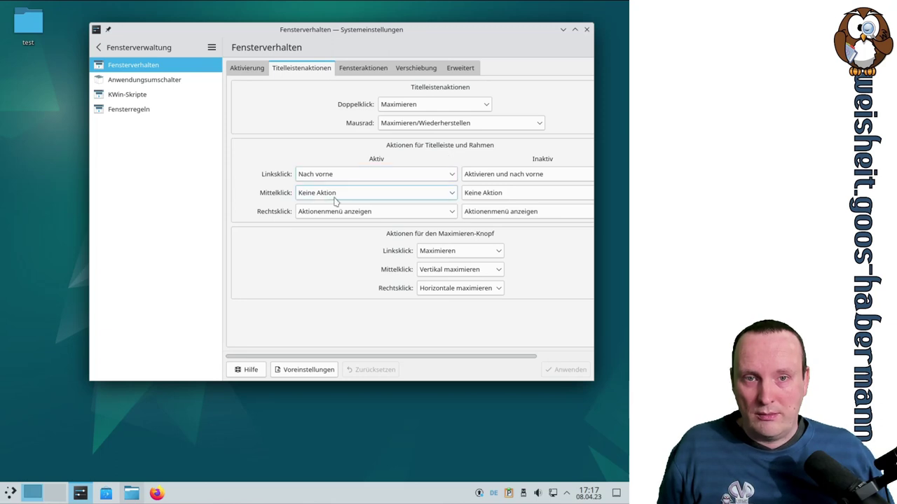
pyautogui.click(575, 30)
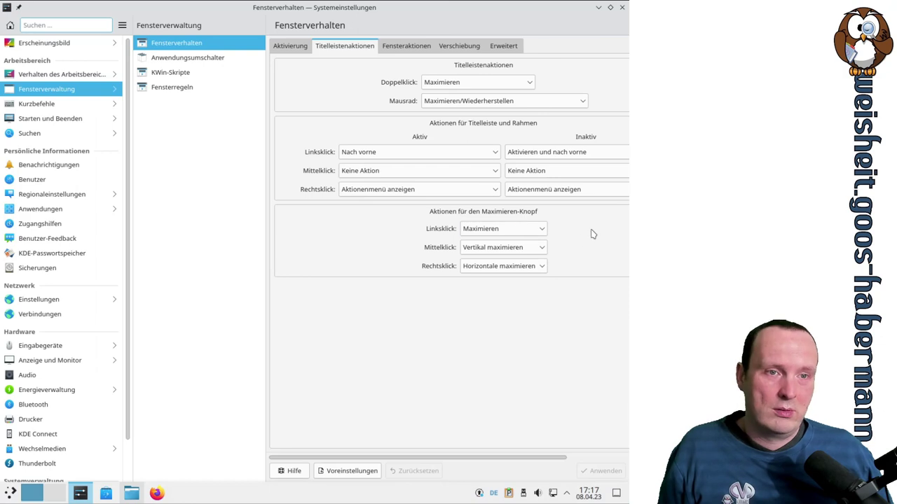
# Look through the Fensteraktionen and Verschiebung tabs, then go to the Erweitert tab
pyautogui.click(412, 46)
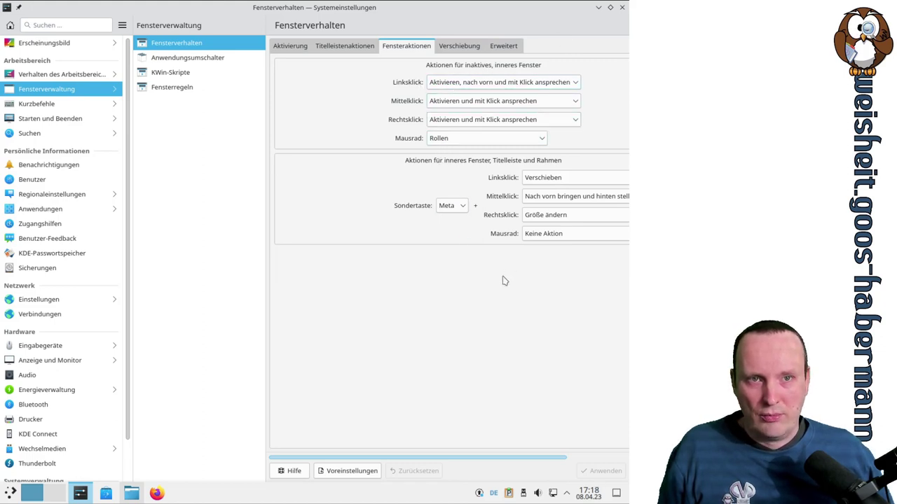
pyautogui.click(470, 47)
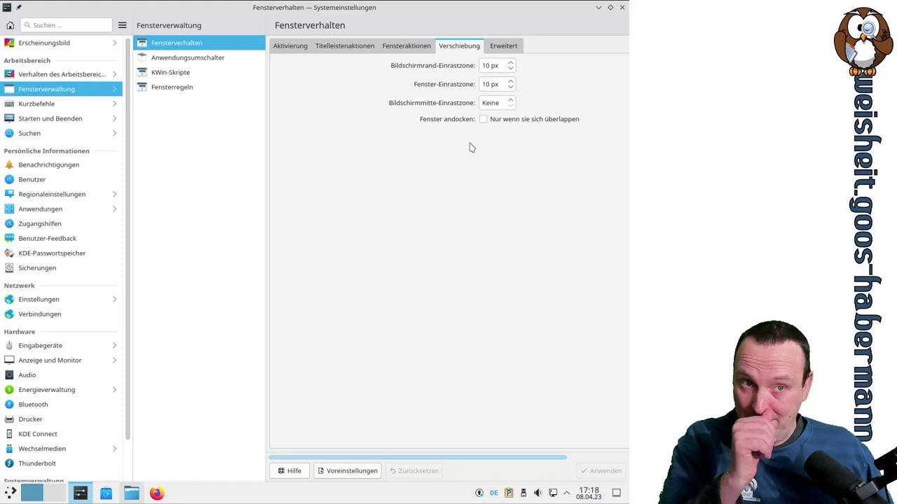
pyautogui.click(519, 47)
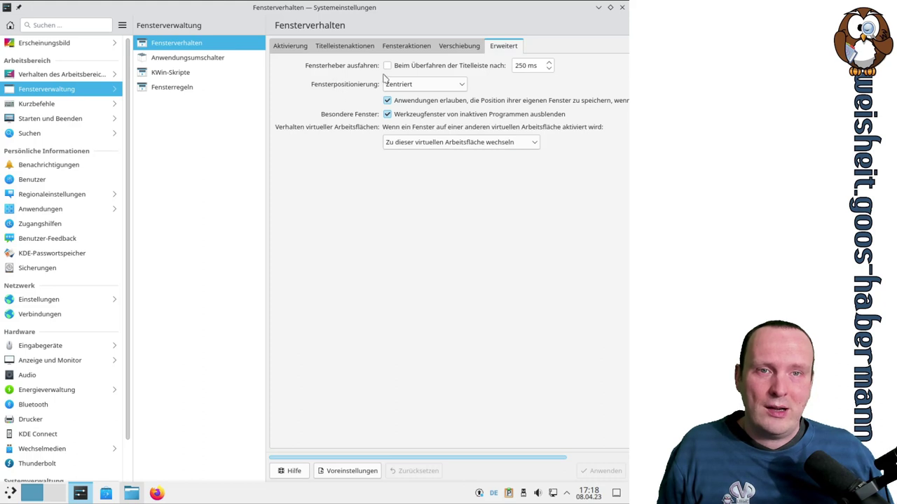
# Enable window shading on title-bar hover after 250 ms and apply it
pyautogui.click(388, 67)
pyautogui.click(602, 470)
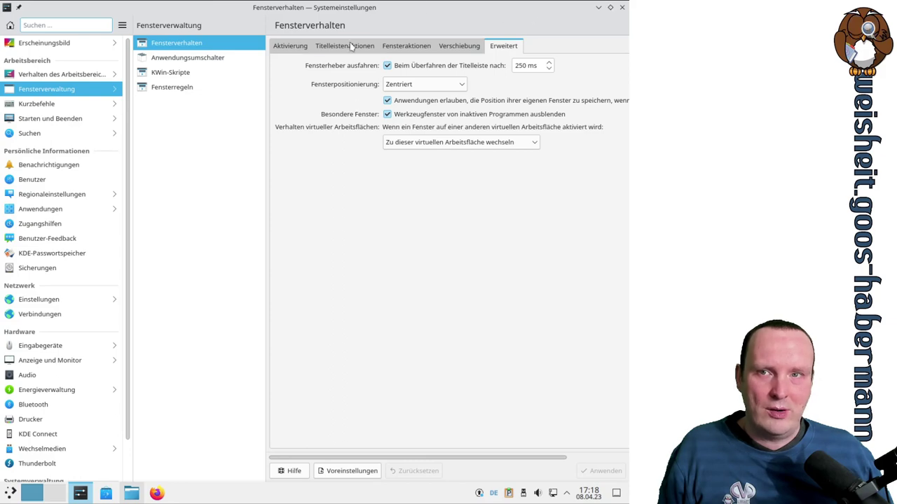
pyautogui.doubleClick(352, 14)
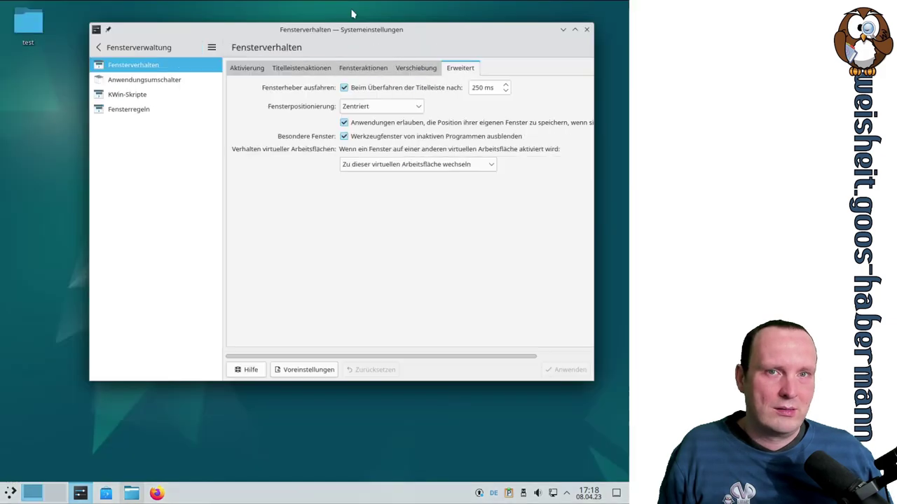
pyautogui.doubleClick(358, 31)
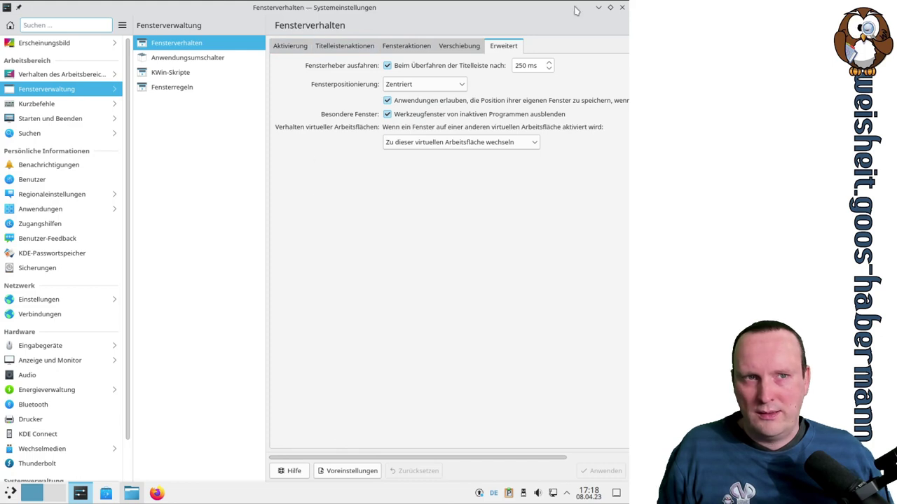
# With the window restored, turn hover shading off and on again, applying each time, then re-maximize
pyautogui.click(610, 7)
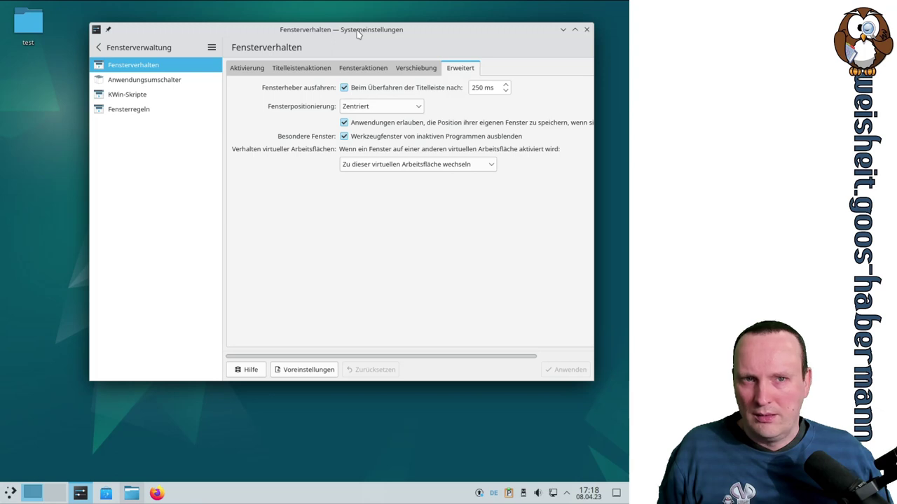
pyautogui.click(344, 88)
pyautogui.click(581, 369)
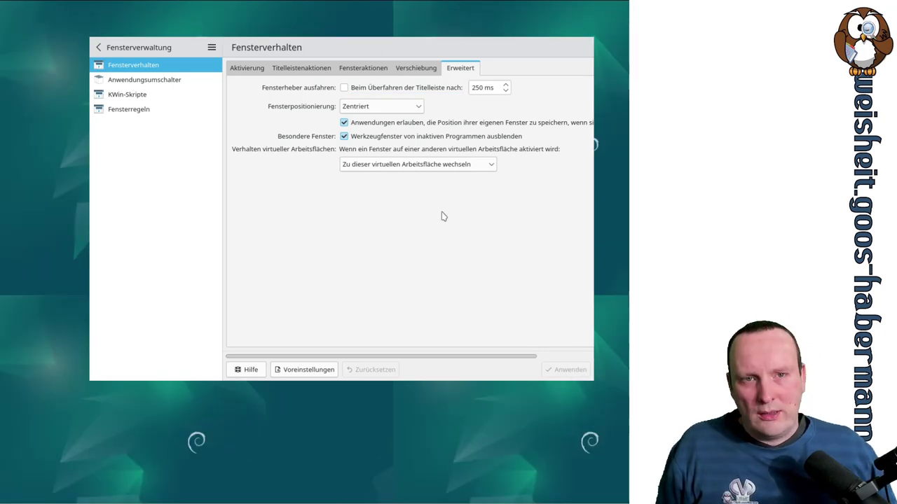
pyautogui.moveTo(572, 42)
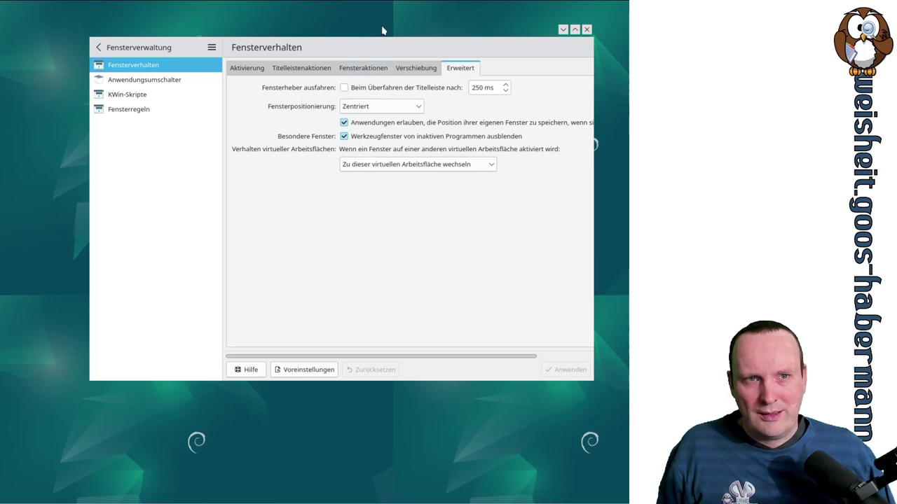
pyautogui.click(379, 87)
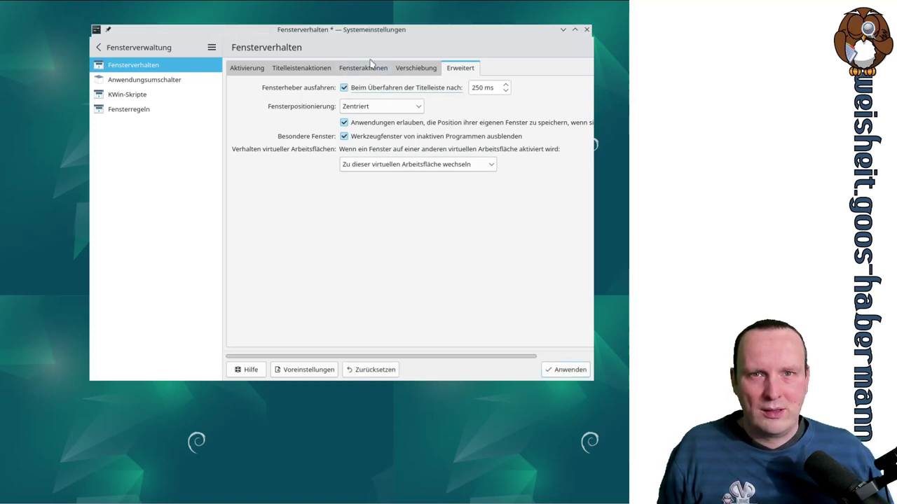
pyautogui.click(564, 370)
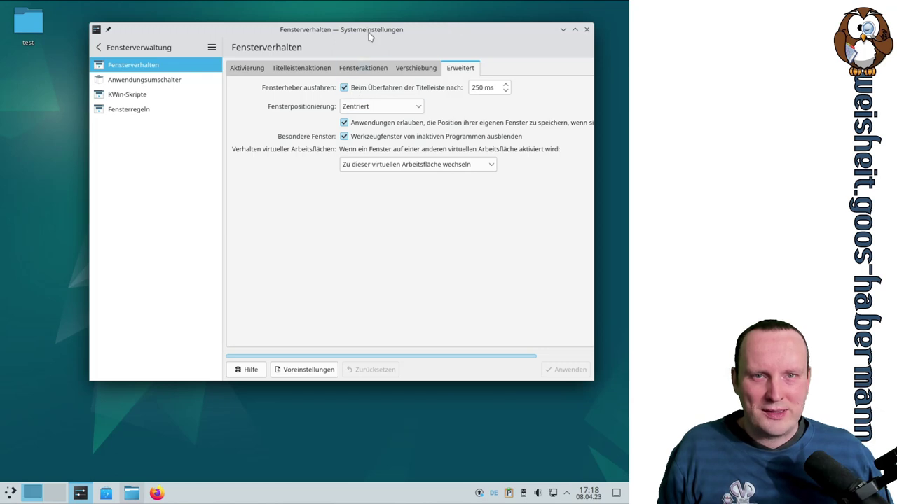
pyautogui.moveTo(370, 35); pyautogui.dragTo(338, 61)
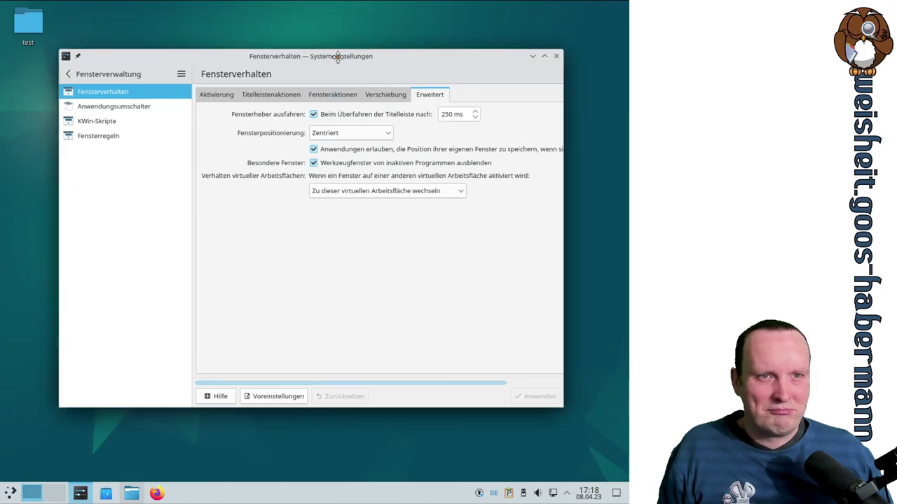
pyautogui.click(545, 56)
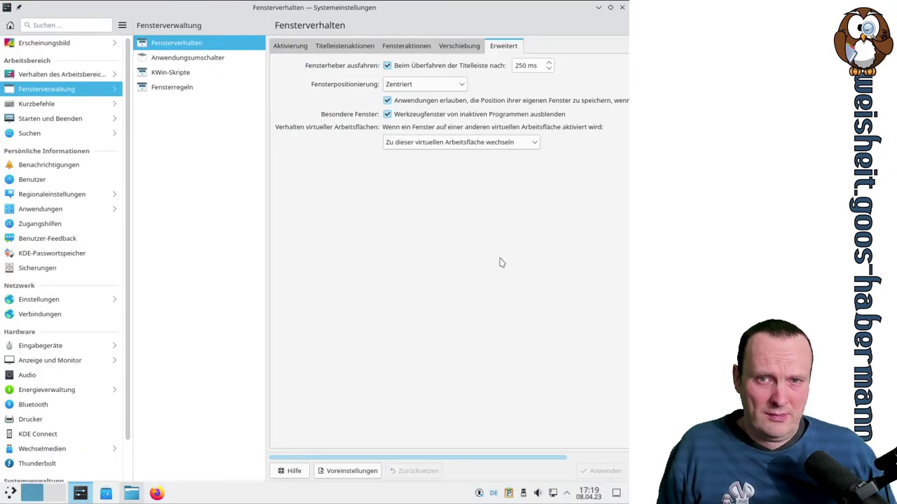
# Open the Anwendungsumschalter page and try Alt+Tab switching between Dolphin and the settings window
pyautogui.click(210, 61)
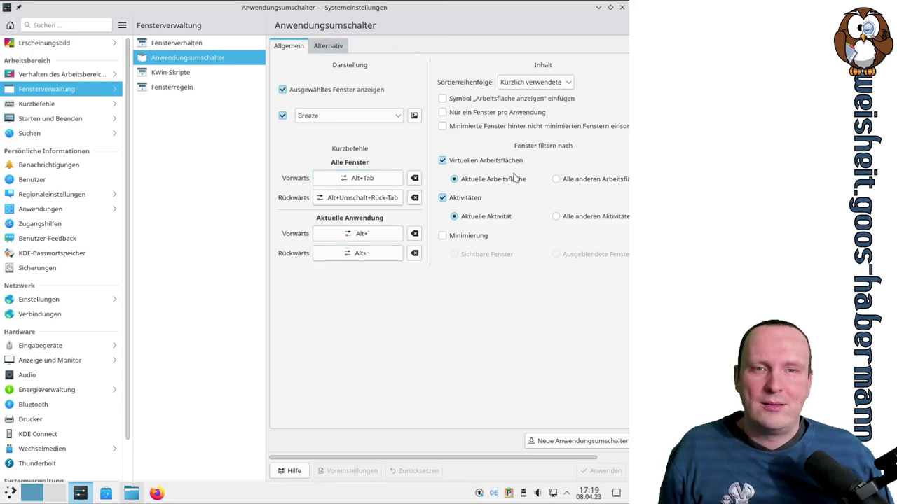
pyautogui.hotkey('alt', 'Tab')
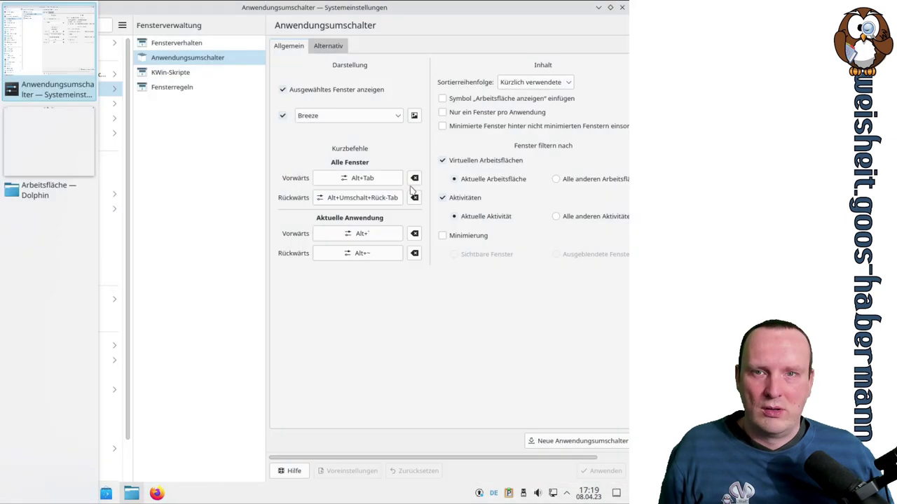
pyautogui.hotkey('alt', 'Tab')
pyautogui.hotkey('alt', 'Tab')
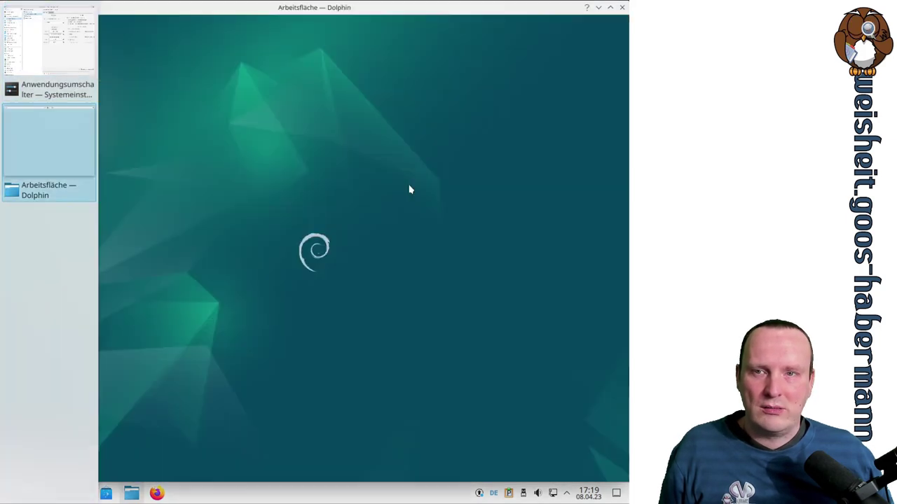
pyautogui.hotkey('alt', 'Tab')
pyautogui.hotkey('alt', 'Tab')
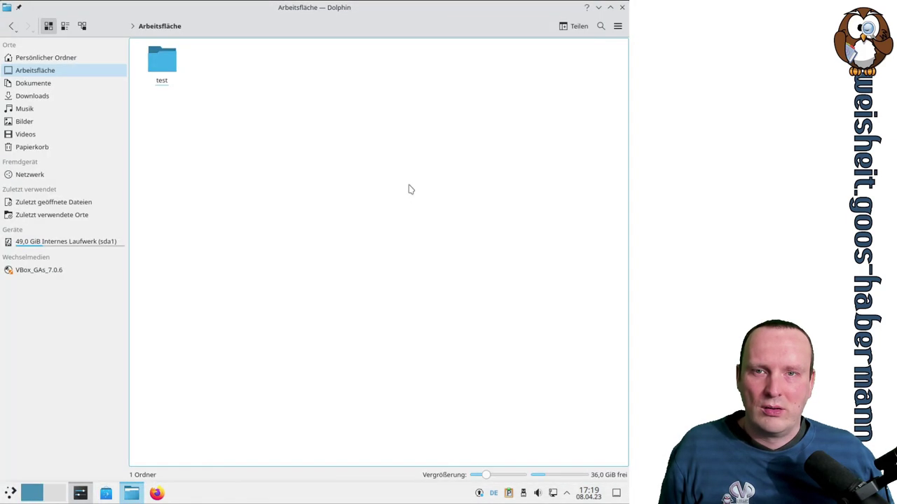
pyautogui.hotkey('alt', 'Tab')
pyautogui.hotkey('alt', 'Tab')
pyautogui.hotkey('alt', 'Tab')
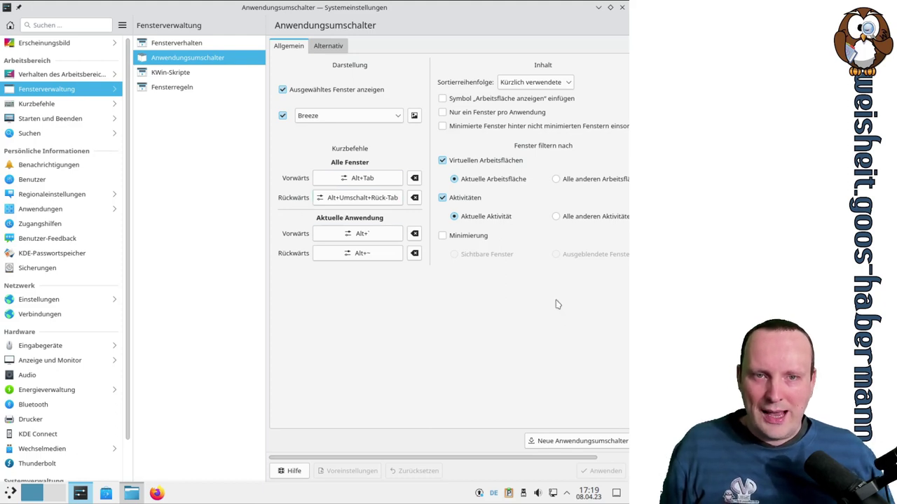
pyautogui.hotkey('alt', 'Tab')
pyautogui.hotkey('alt', 'Tab')
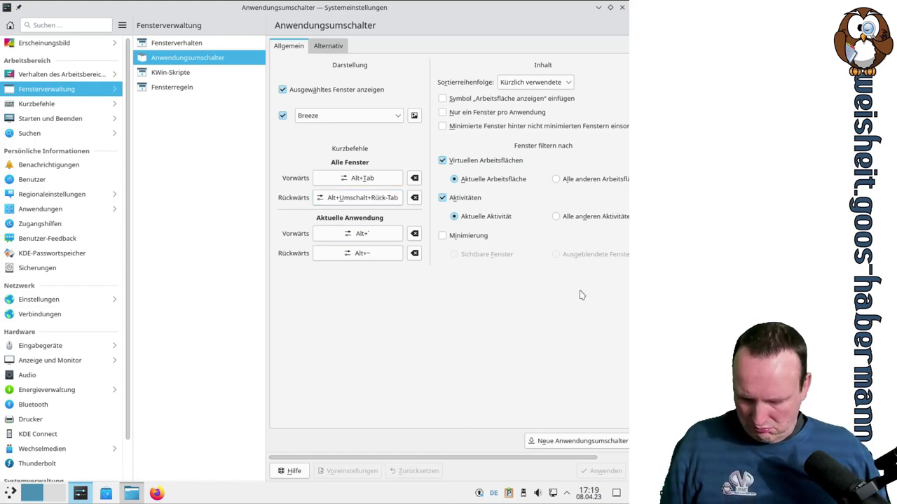
pyautogui.hotkey('alt', 'Tab')
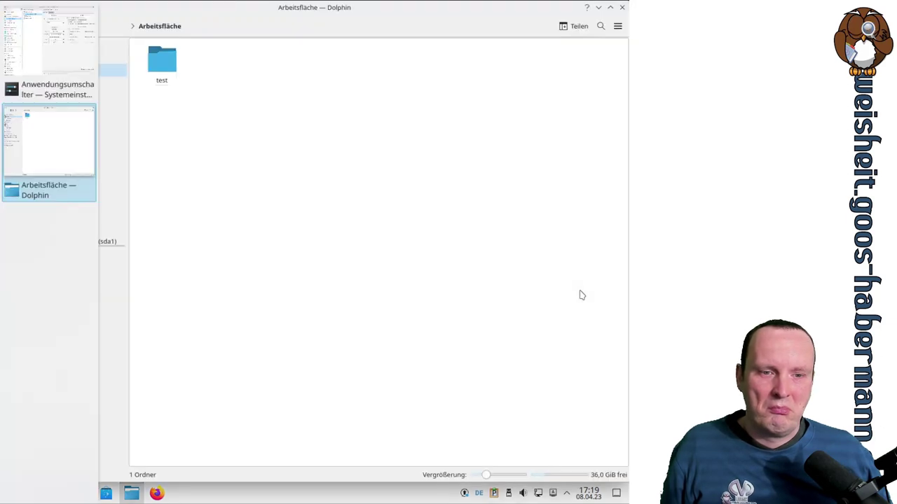
pyautogui.hotkey('alt', 'Tab')
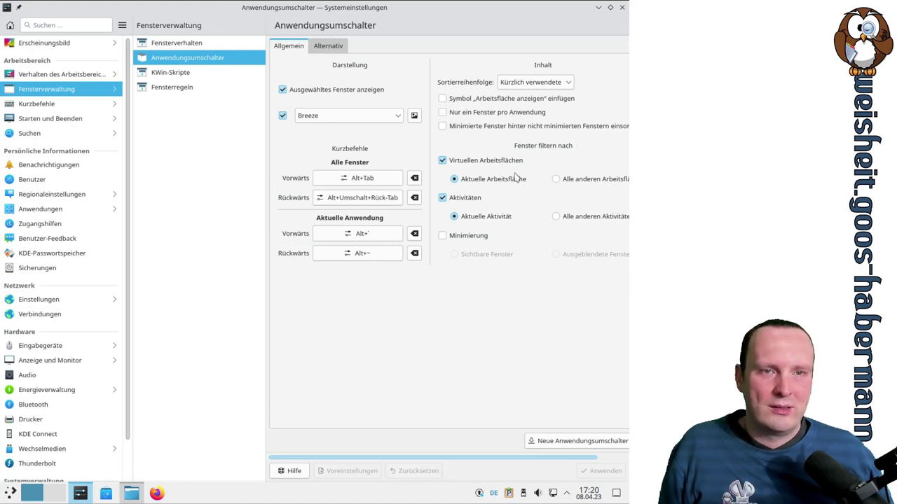
# Scroll the pane back to the Allgemein tab showing Breeze style and Kürzlich verwendete sorting
pyautogui.moveTo(506, 464)
pyautogui.mouseDown()
pyautogui.moveTo(550, 464)
pyautogui.moveTo(506, 466)
pyautogui.mouseUp()
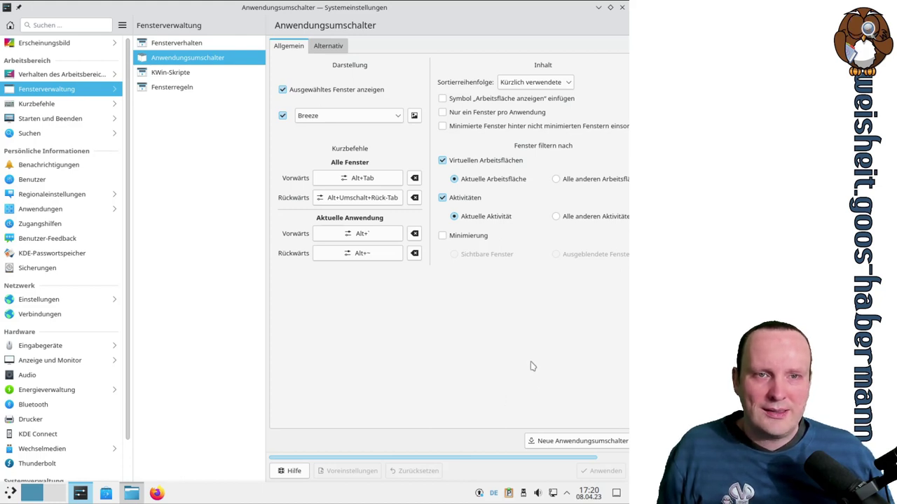
pyautogui.moveTo(505, 463); pyautogui.dragTo(561, 463)
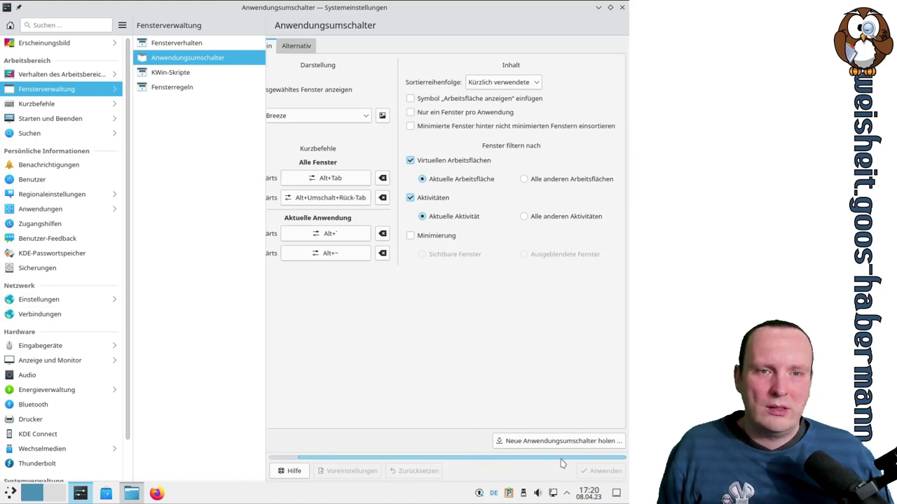
pyautogui.moveTo(561, 460); pyautogui.dragTo(357, 444)
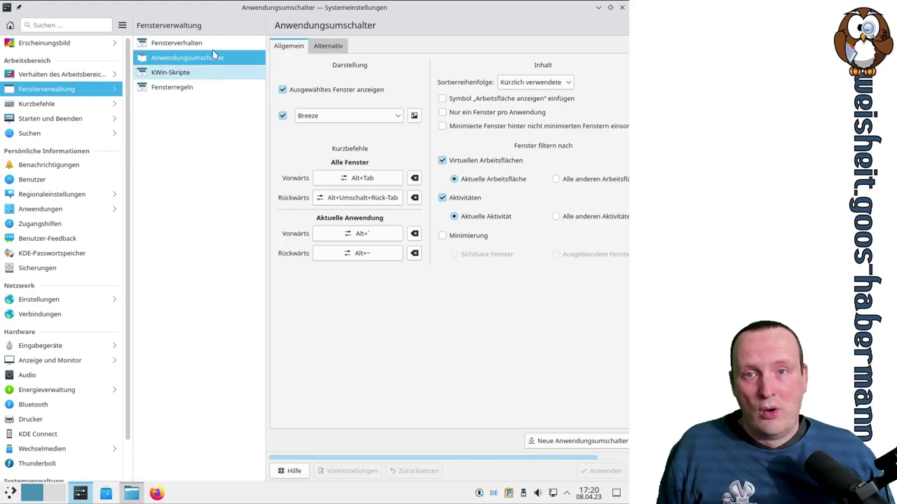
# On the KWin-Skripte page, enable the Video-Wand script and apply it
pyautogui.click(170, 72)
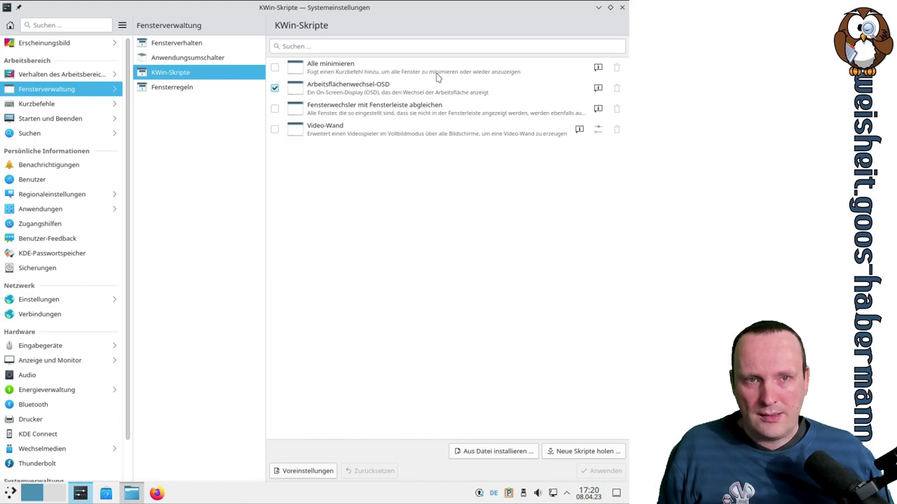
pyautogui.click(482, 74)
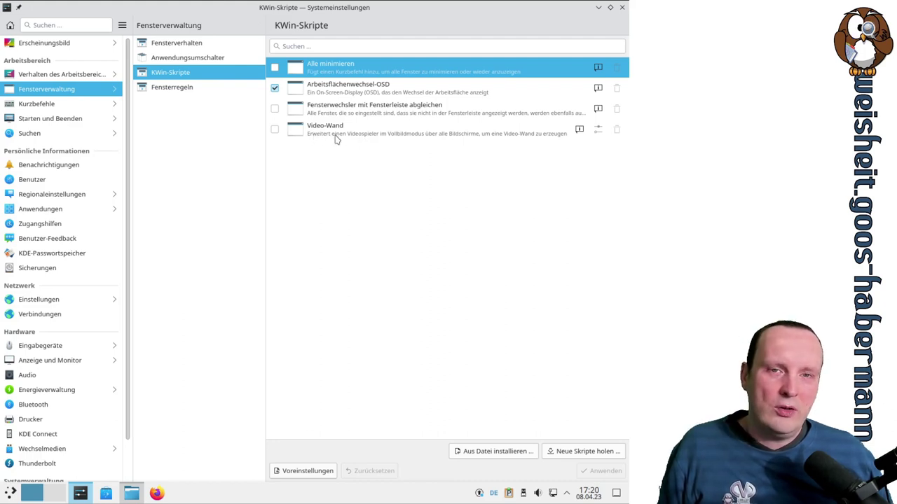
pyautogui.click(335, 138)
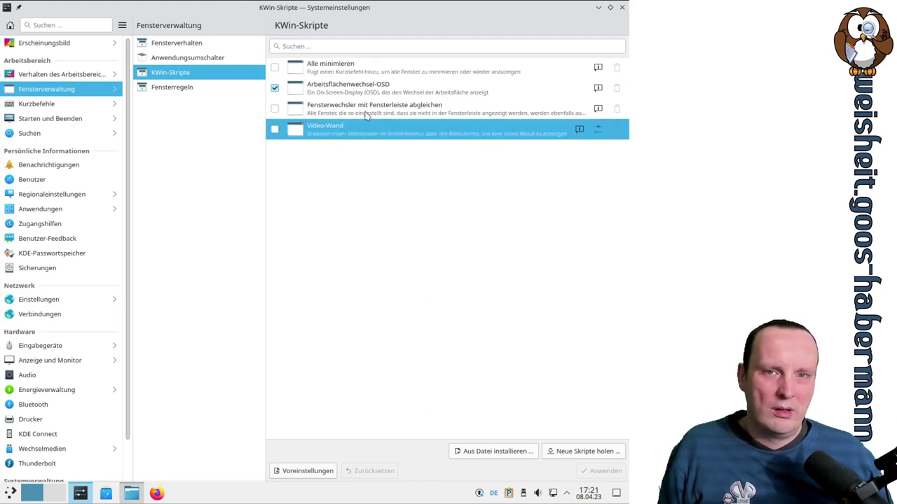
pyautogui.click(275, 129)
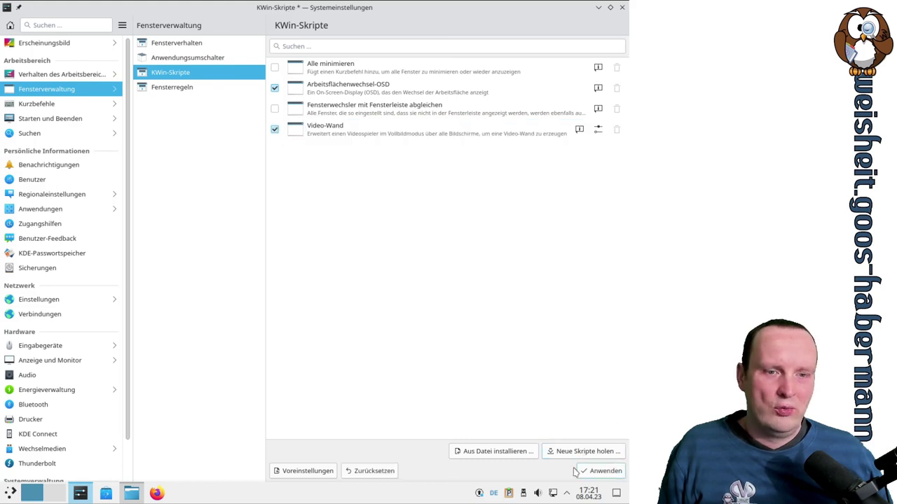
pyautogui.click(601, 471)
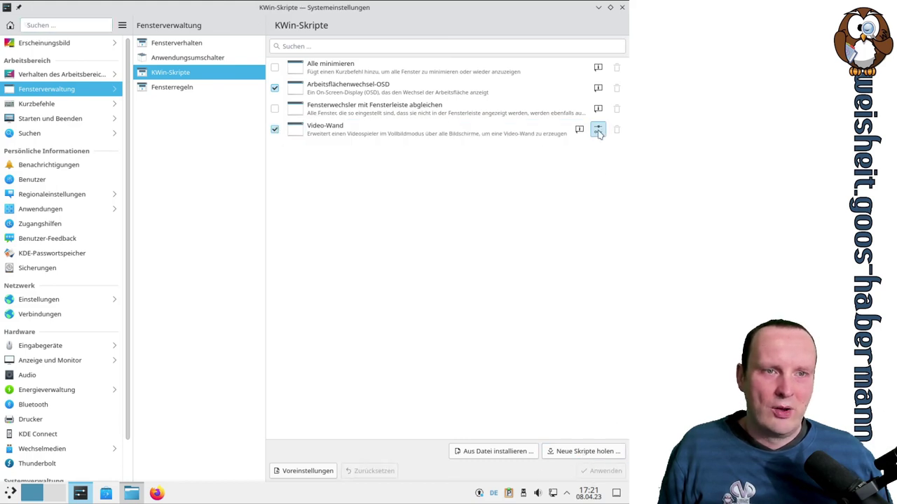
# Check Video-Wand's settings without changes, switch it off and apply, then start Aus Datei installieren
pyautogui.click(597, 129)
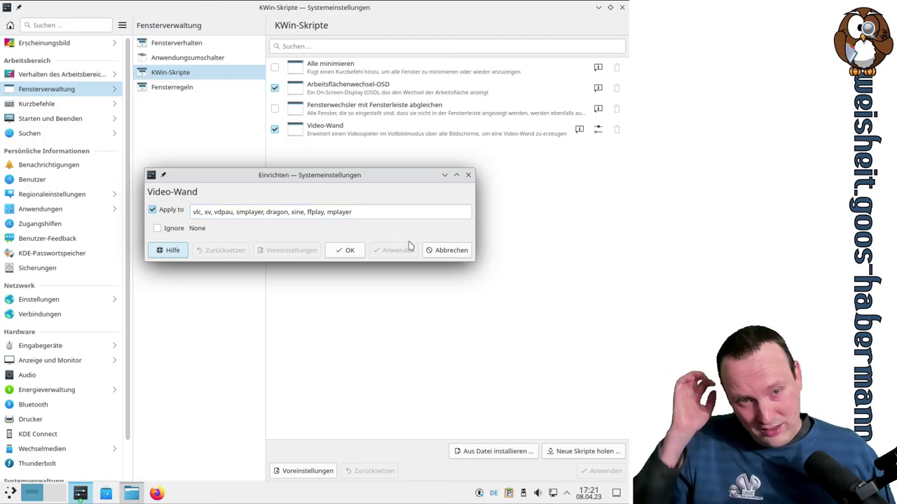
pyautogui.click(443, 250)
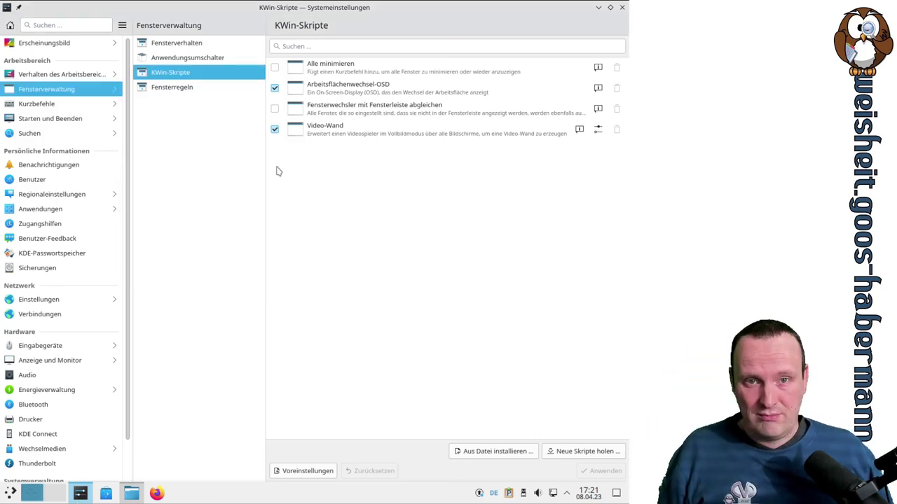
pyautogui.click(274, 130)
pyautogui.click(601, 470)
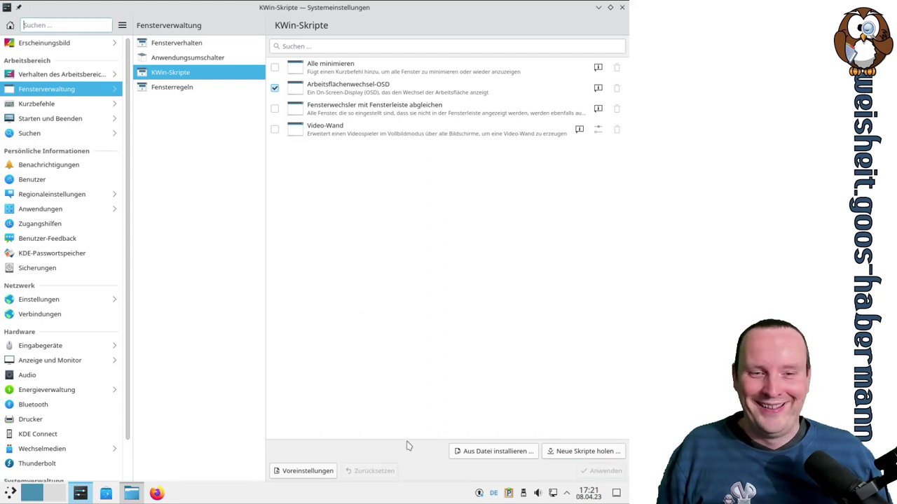
pyautogui.click(482, 452)
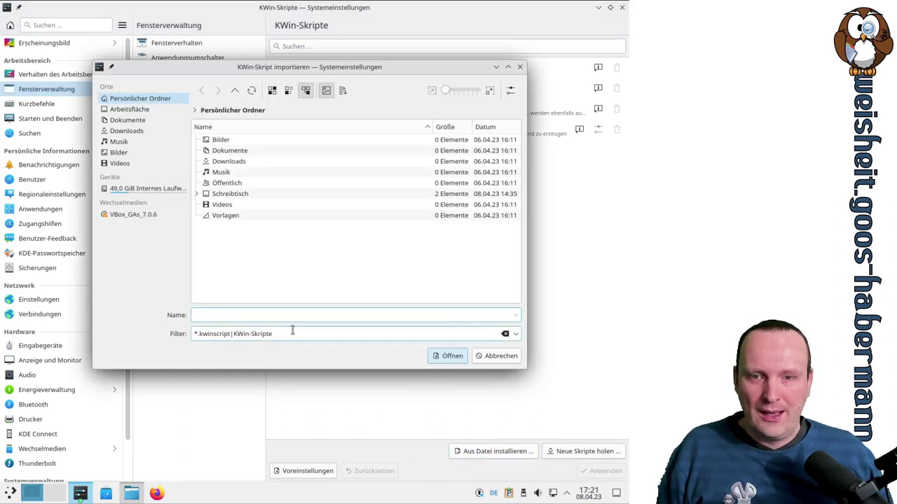
# Cancel the file import and open the Neue Skripte holen catalogue, scrolling through its scripts
pyautogui.click(496, 357)
pyautogui.click(602, 453)
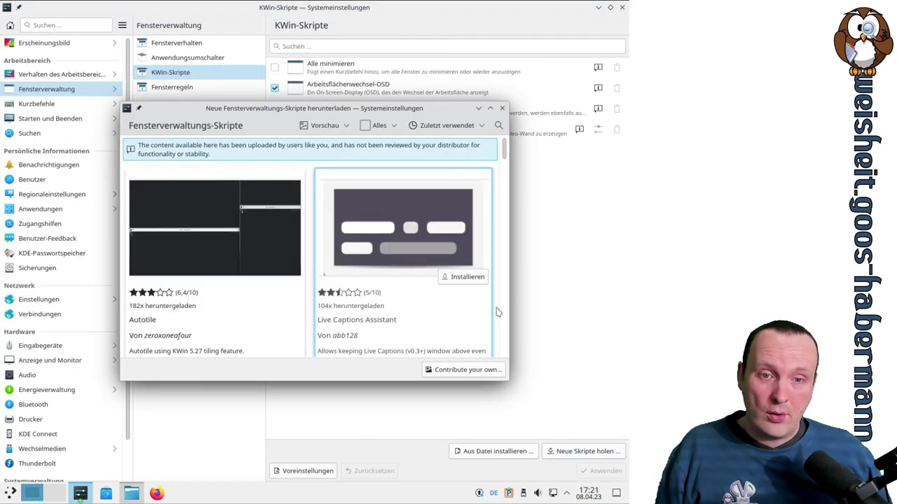
pyautogui.scroll(-15, 496, 311)
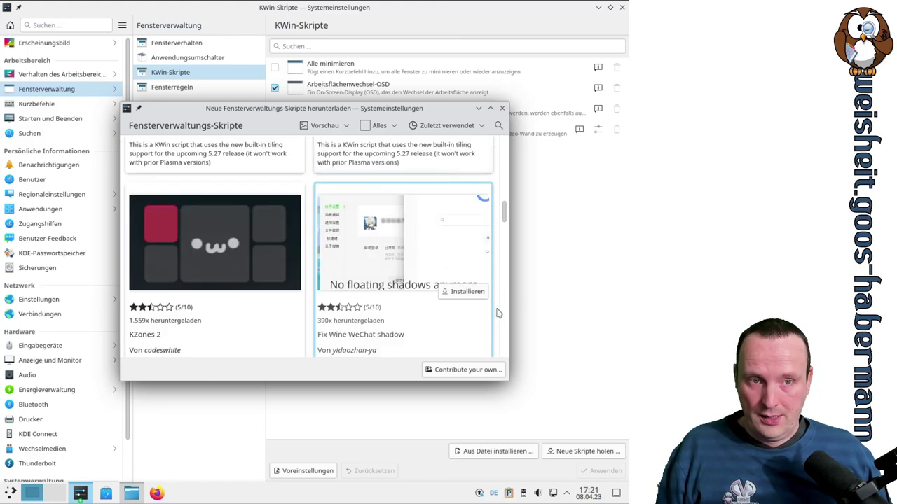
pyautogui.scroll(-10, 501, 272)
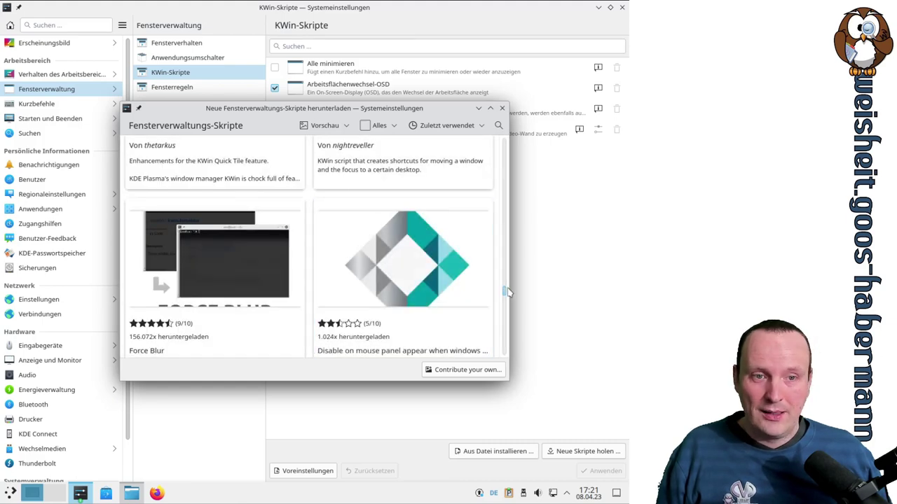
pyautogui.click(507, 316)
pyautogui.scroll(-3, 507, 317)
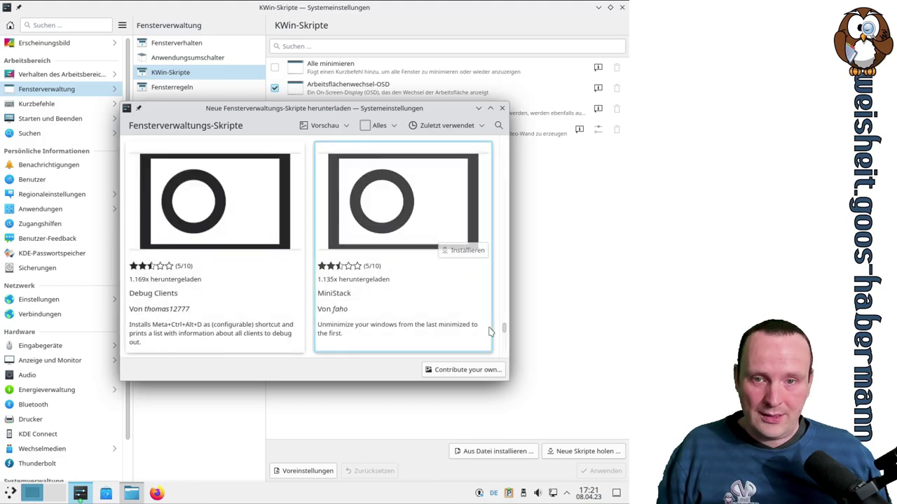
pyautogui.moveTo(506, 337); pyautogui.dragTo(509, 140)
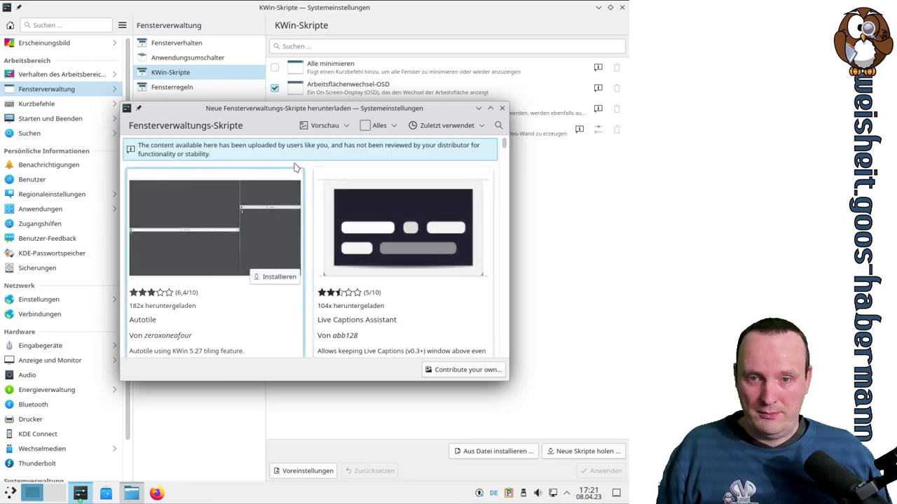
# Scroll further through scripts like kTile and KZones 2 and sort the catalogue by rating
pyautogui.moveTo(332, 298)
pyautogui.scroll(-2, 280, 260)
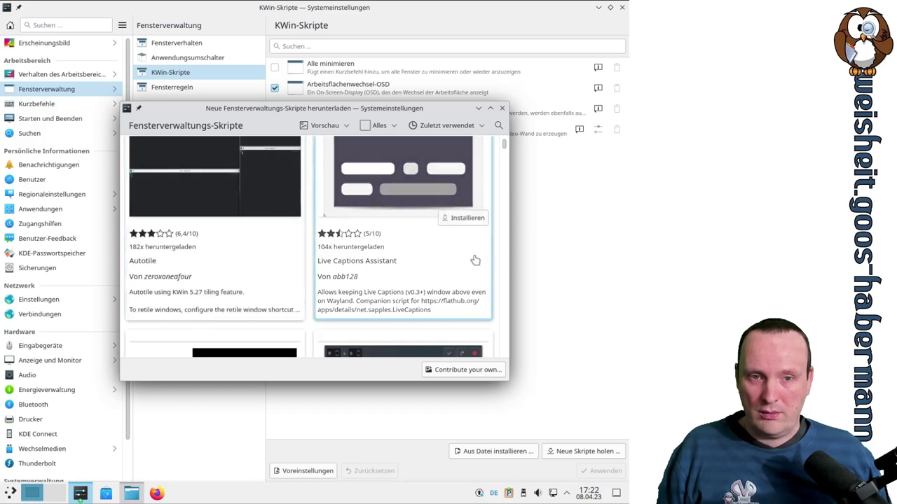
pyautogui.scroll(-3, 475, 259)
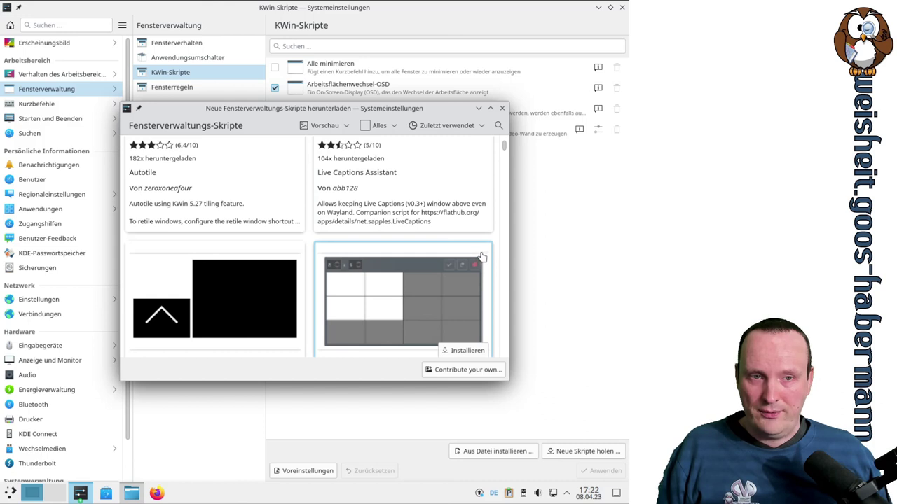
pyautogui.scroll(-3, 483, 256)
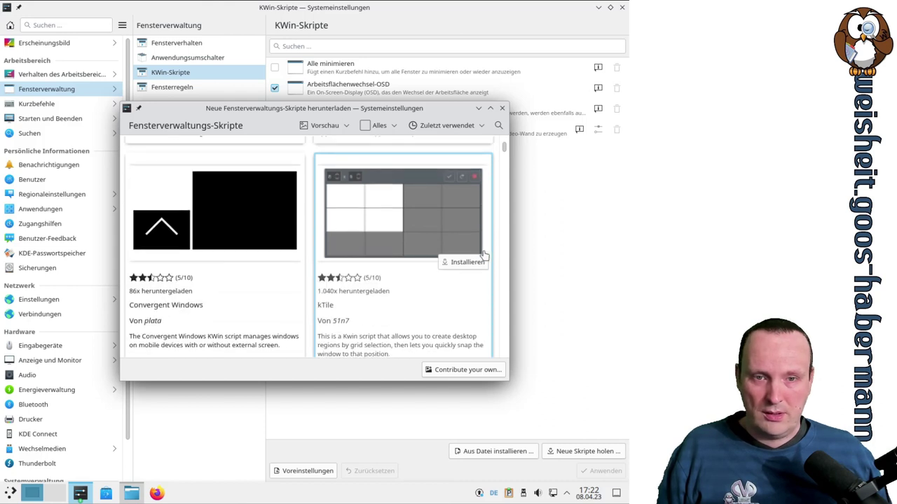
pyautogui.scroll(-2, 484, 255)
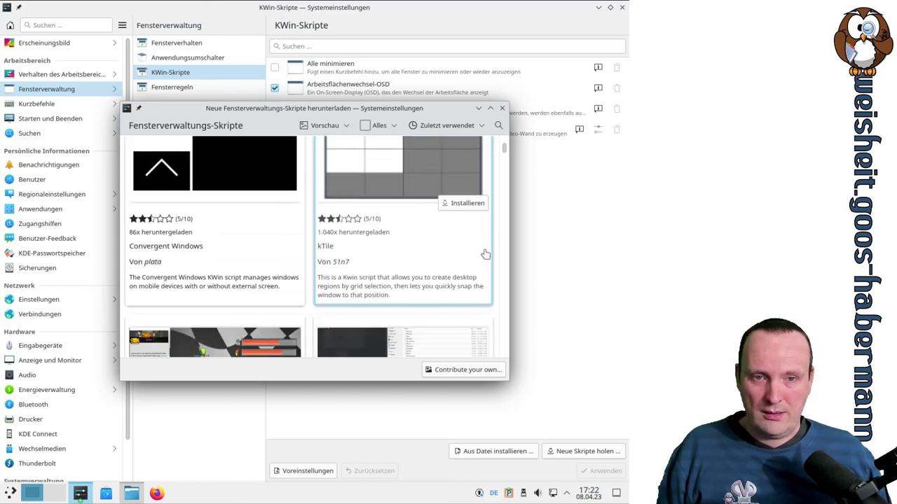
pyautogui.scroll(-5, 486, 254)
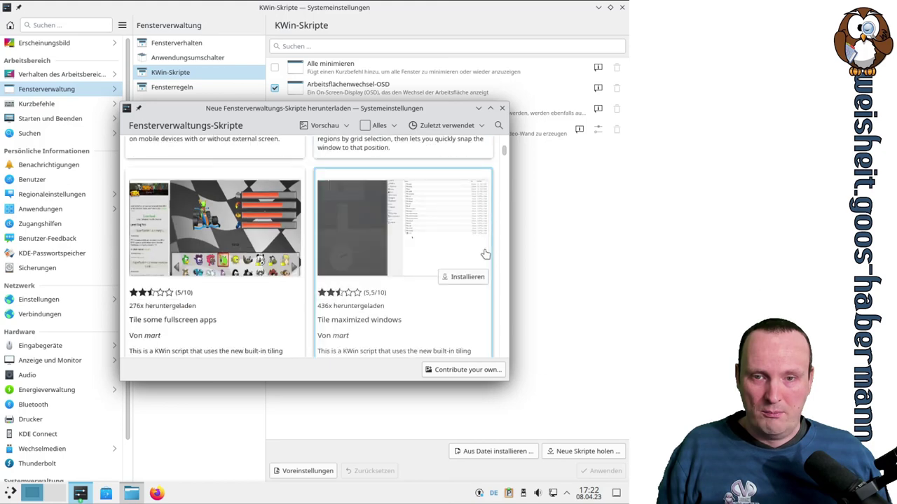
pyautogui.scroll(-7, 486, 254)
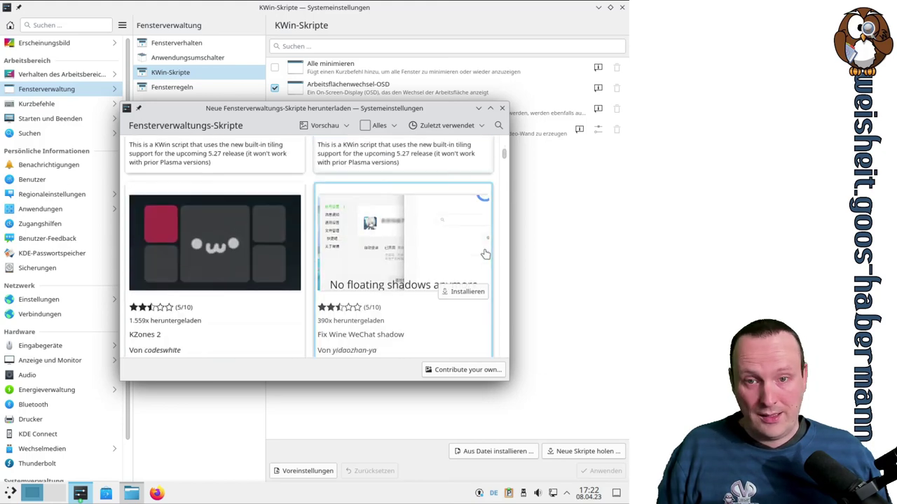
pyautogui.scroll(8, 484, 249)
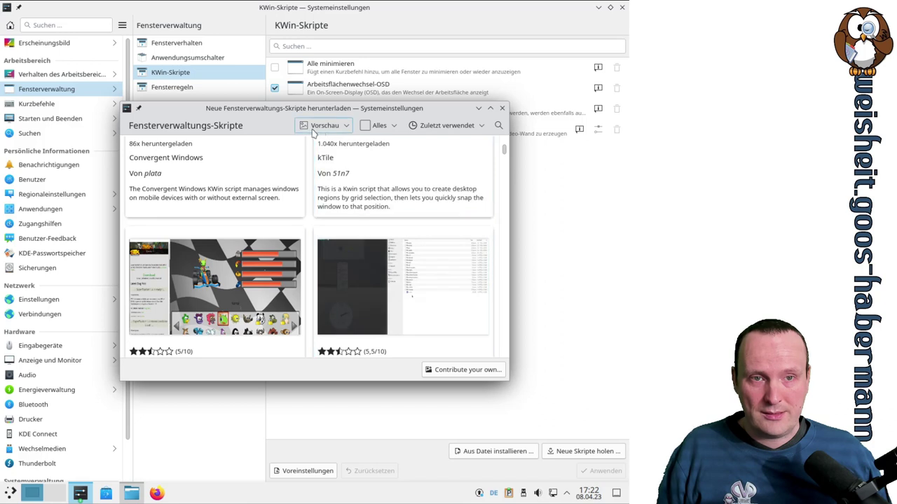
pyautogui.click(473, 132)
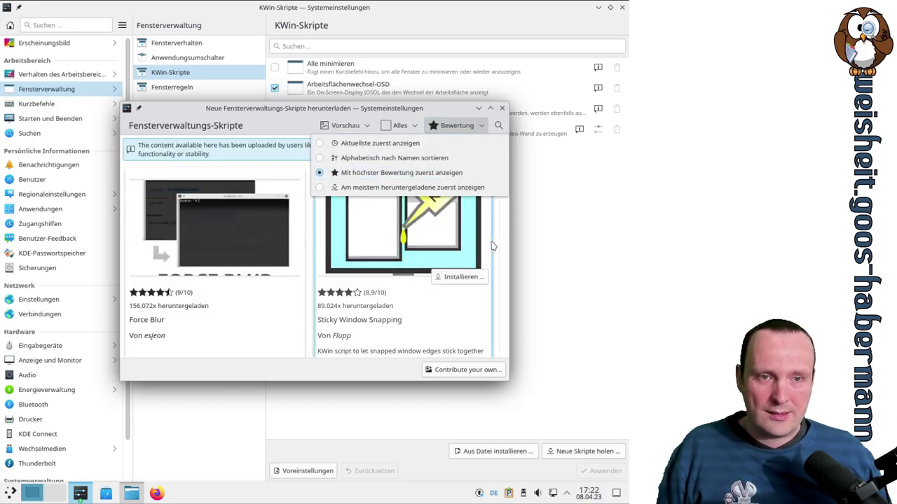
# Install version forceblur-0.5 of Force Blur from the rating-sorted list and close the download dialog
pyautogui.click(487, 199)
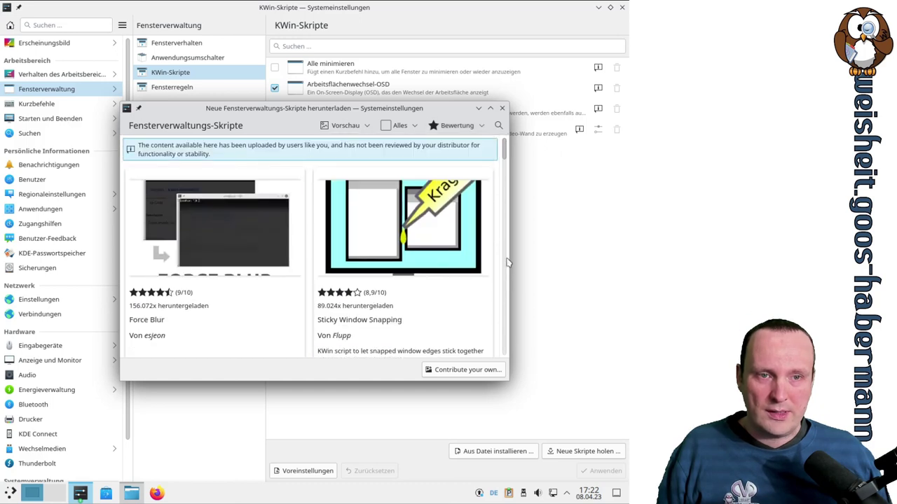
pyautogui.scroll(-1, 242, 247)
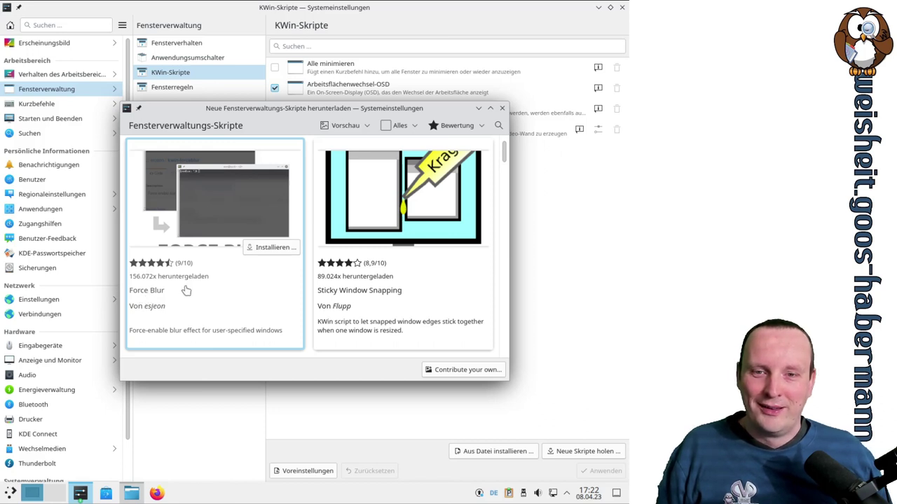
pyautogui.click(268, 250)
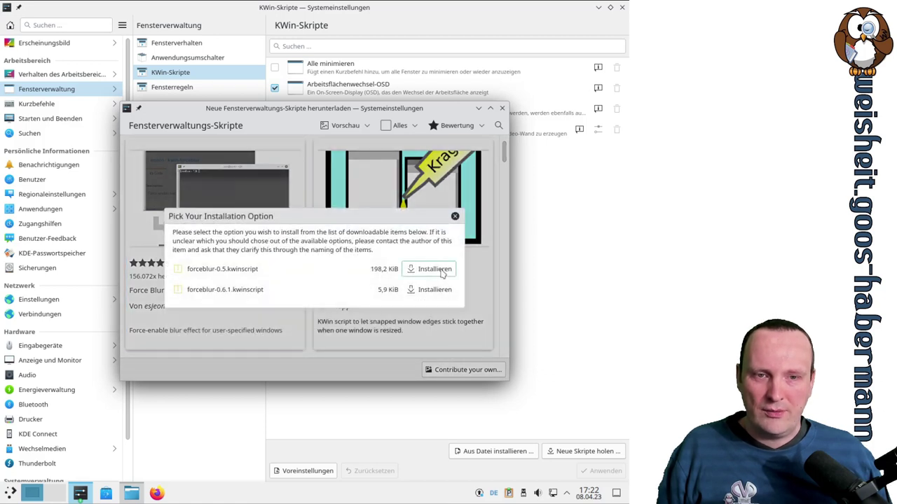
pyautogui.click(440, 271)
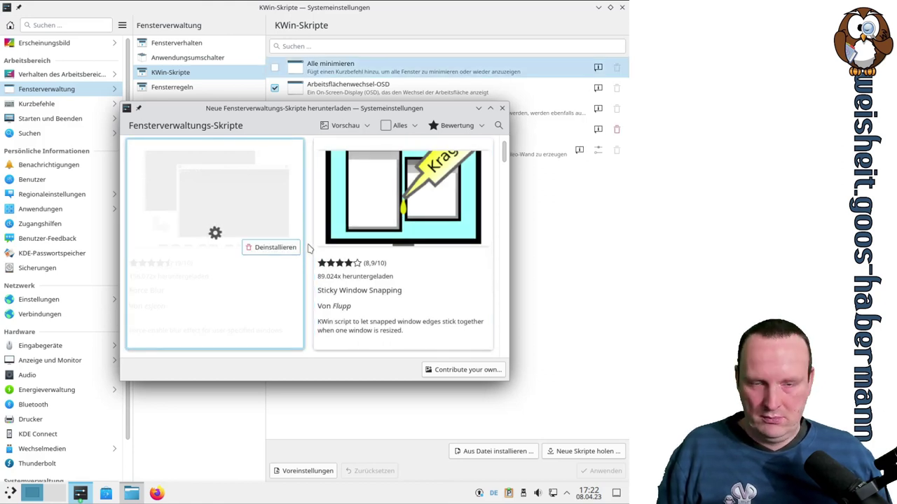
pyautogui.click(343, 130)
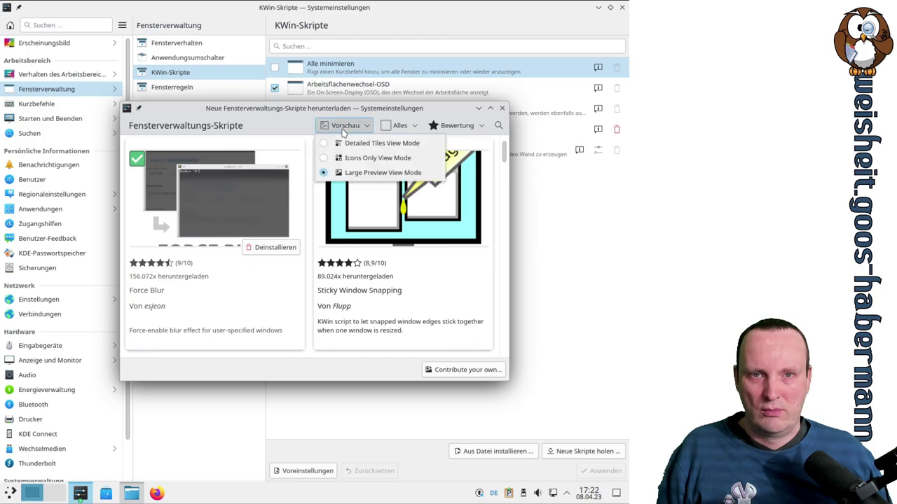
pyautogui.click(343, 131)
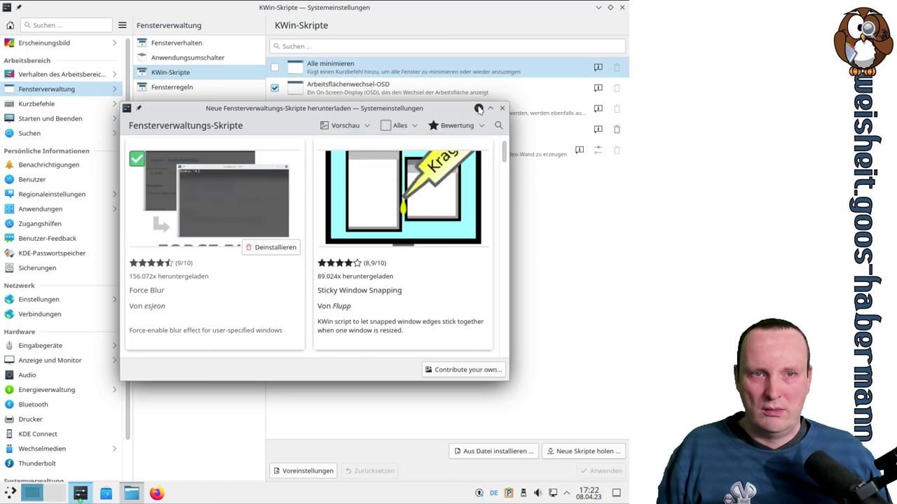
pyautogui.click(501, 108)
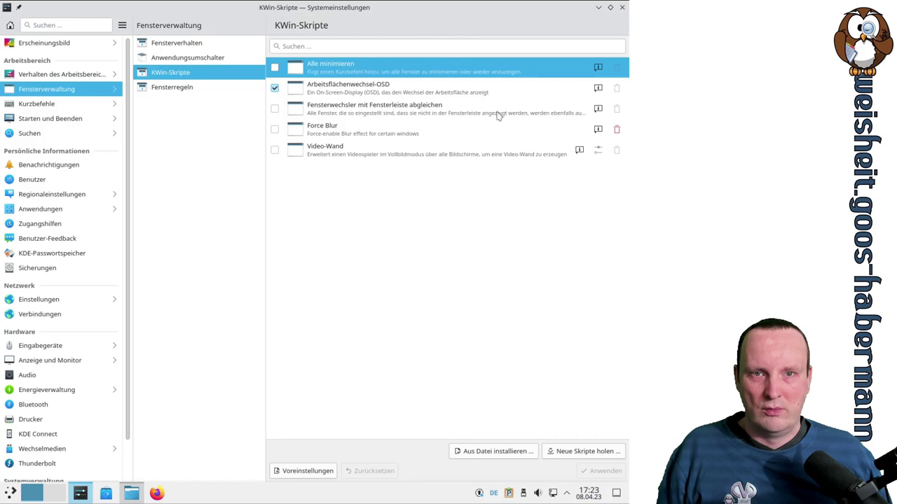
# Enable and apply the Force Blur script, then review its information dialog
pyautogui.click(321, 128)
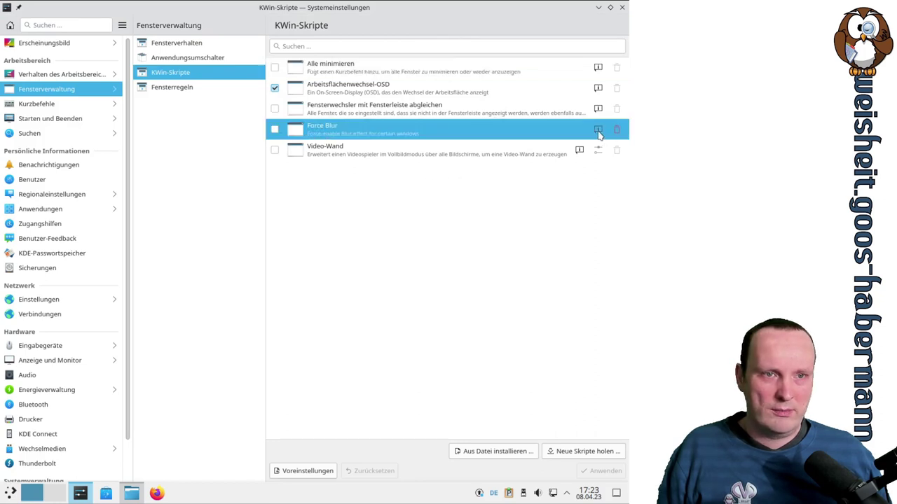
pyautogui.click(275, 130)
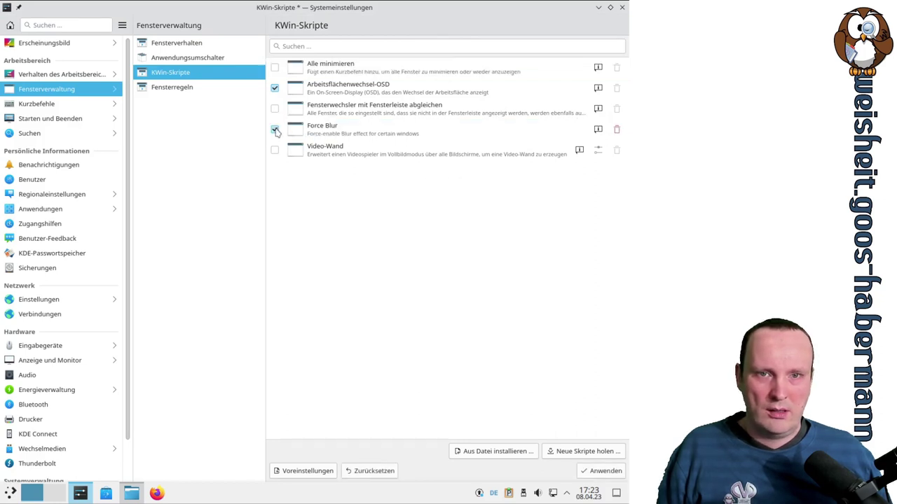
pyautogui.click(601, 470)
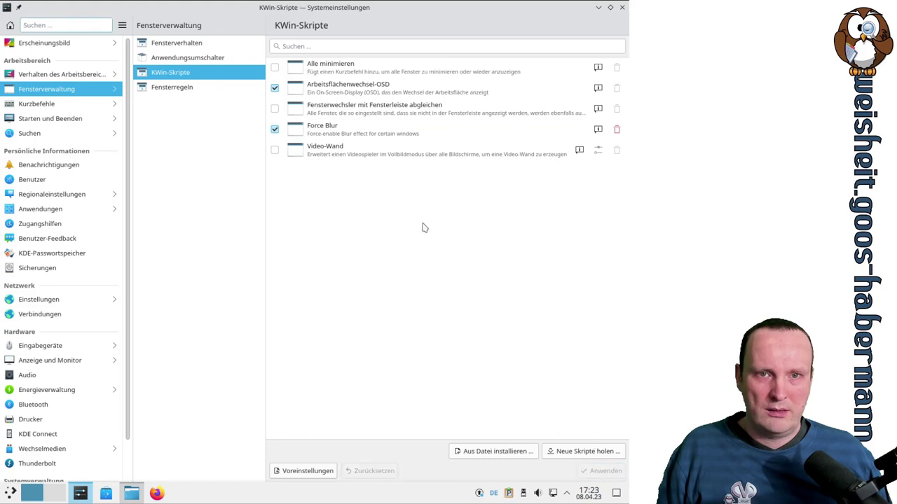
pyautogui.click(597, 129)
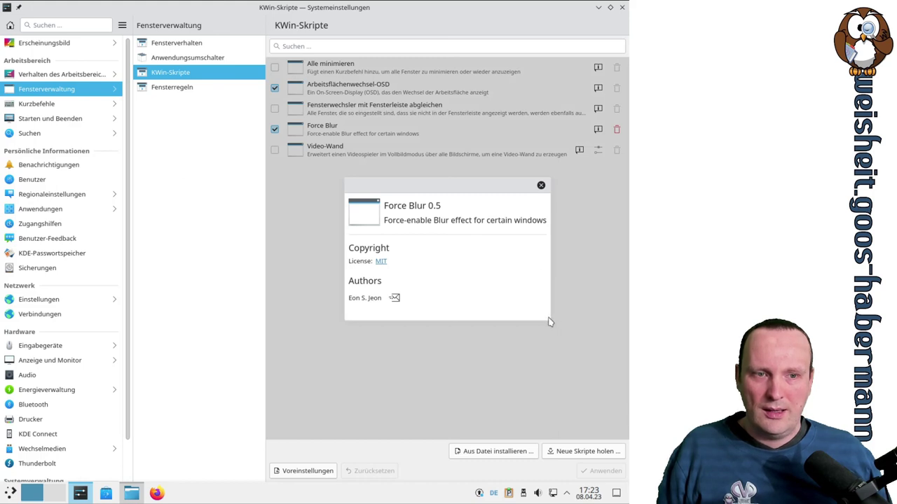
pyautogui.click(540, 185)
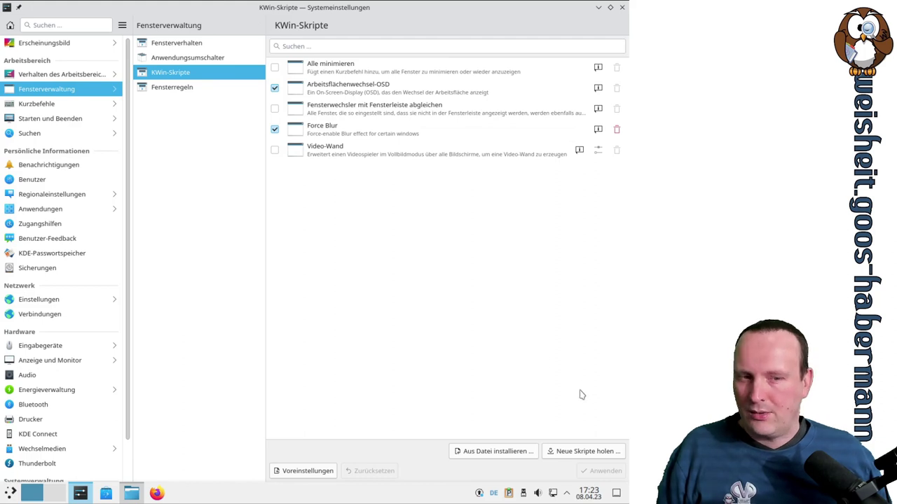
# Open Force Blur's page in the script catalogue and launch its homepage in Firefox
pyautogui.click(587, 452)
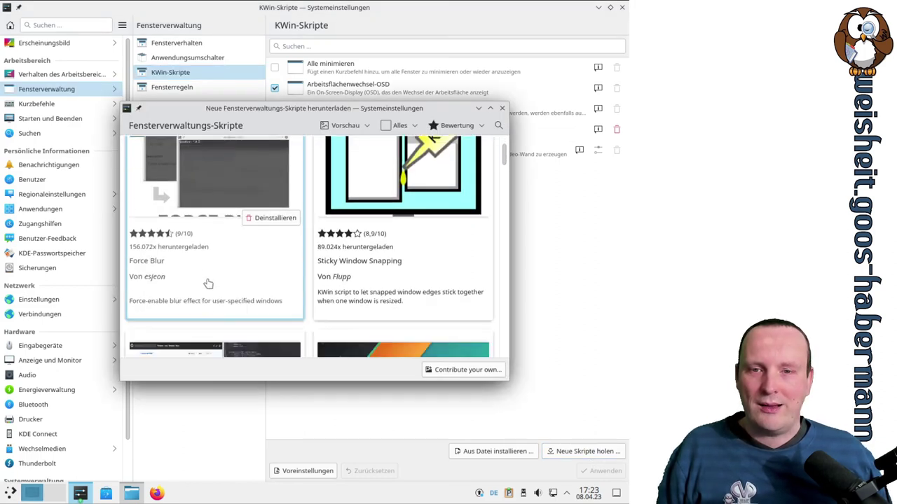
pyautogui.click(207, 255)
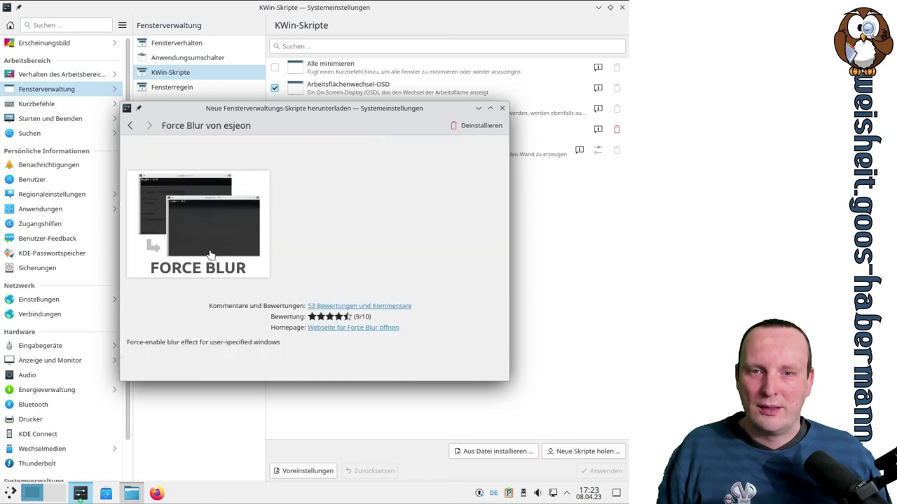
pyautogui.click(373, 328)
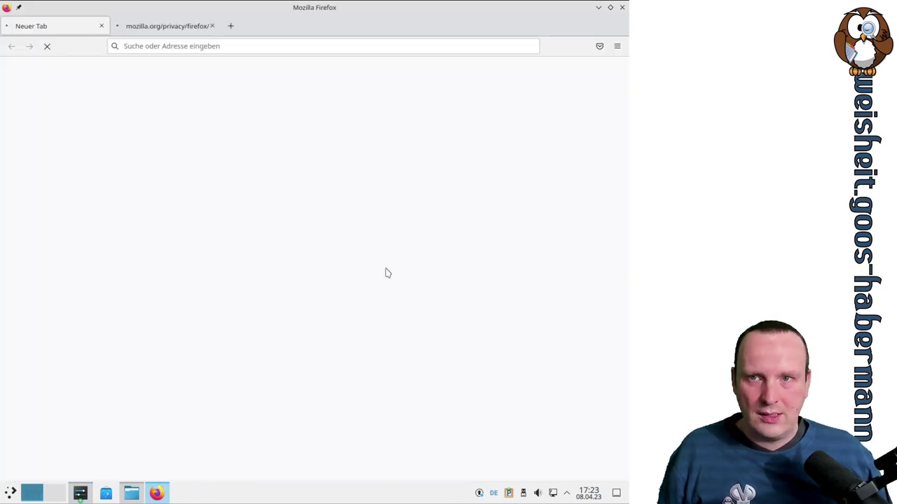
# Close Firefox's privacy tab and scroll through the Force Blur KDE Store page
pyautogui.click(204, 26)
pyautogui.click(212, 26)
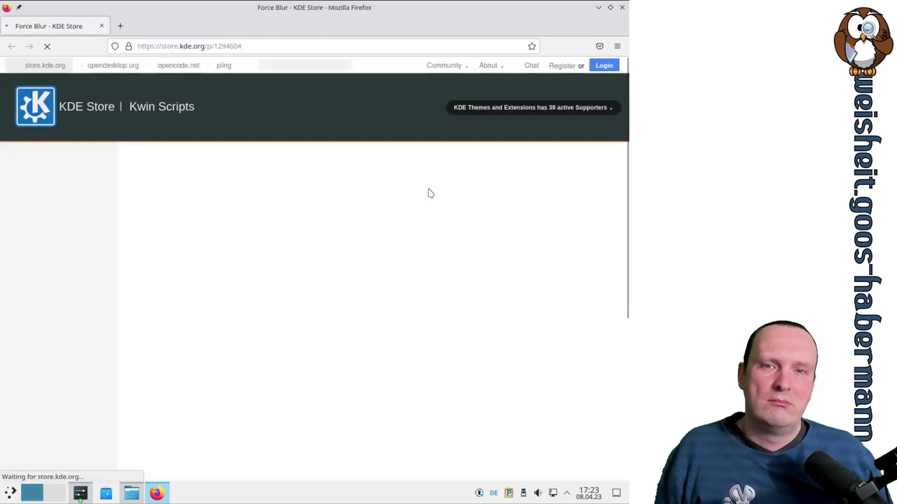
pyautogui.scroll(-3, 427, 193)
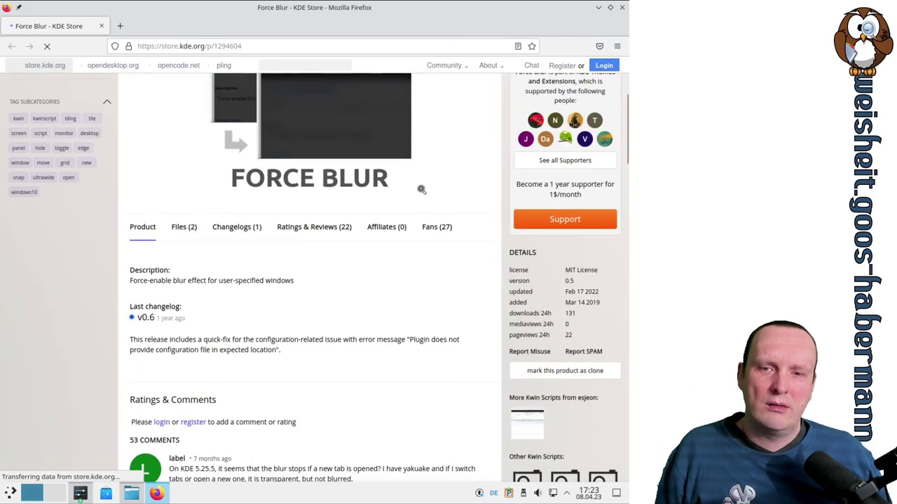
pyautogui.scroll(-3, 426, 194)
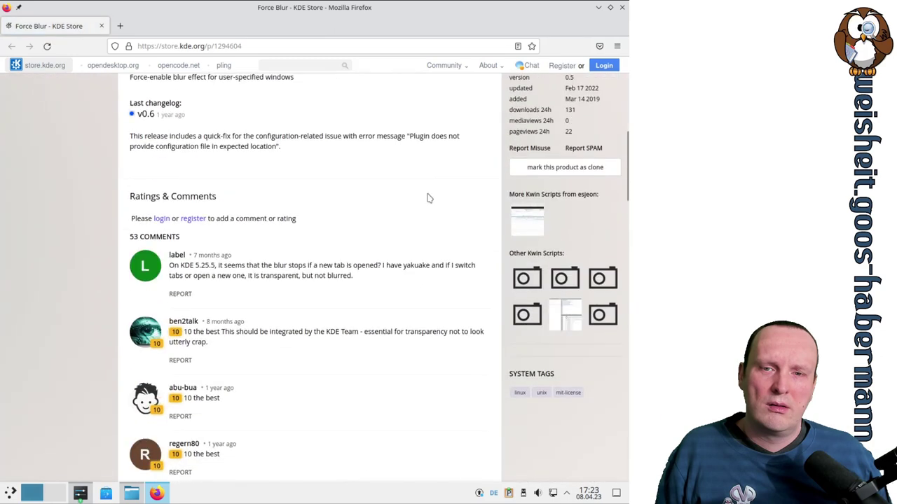
pyautogui.scroll(6, 429, 197)
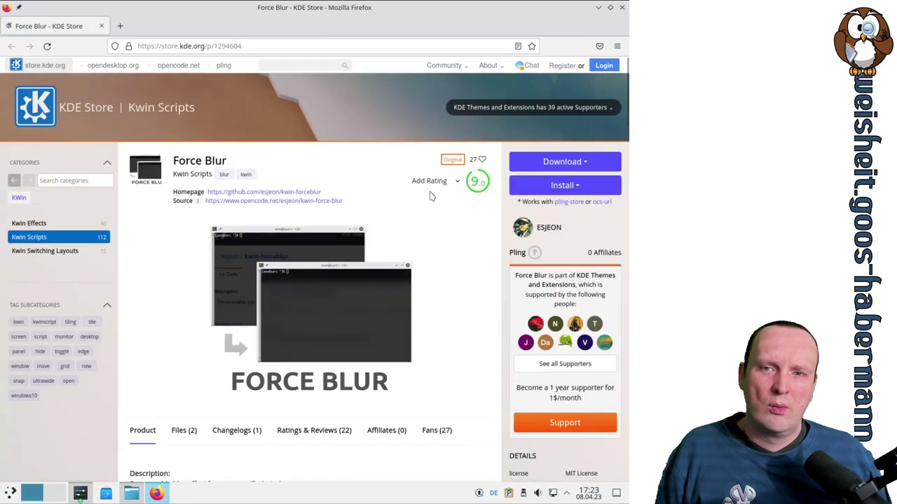
pyautogui.scroll(-1, 432, 196)
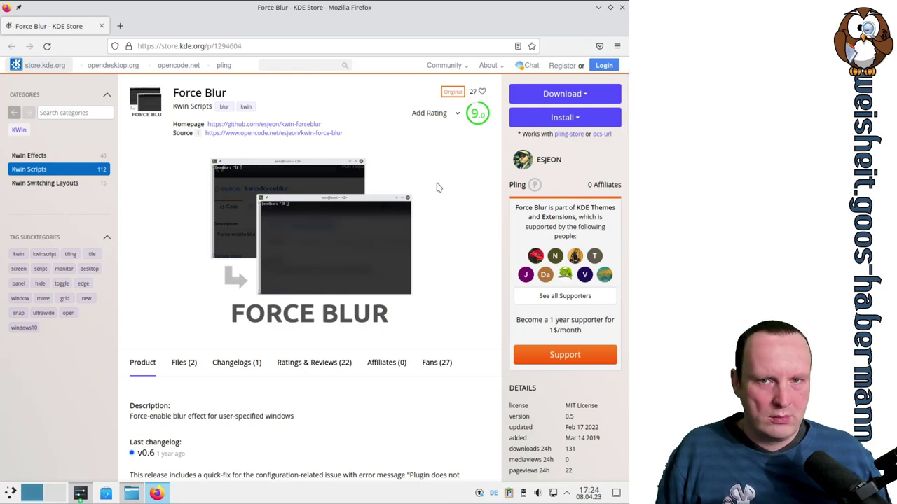
# Restore Firefox and the settings window to smaller sizes and shift the settings window aside
pyautogui.click(610, 7)
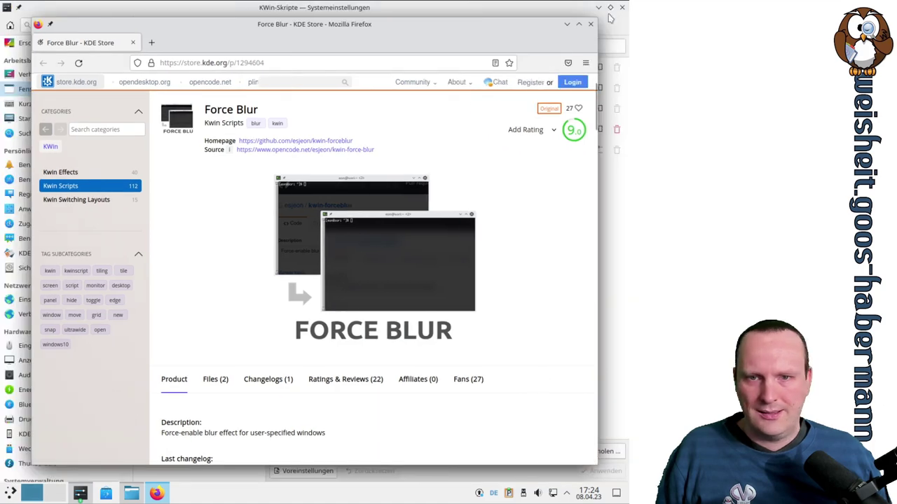
pyautogui.click(194, 15)
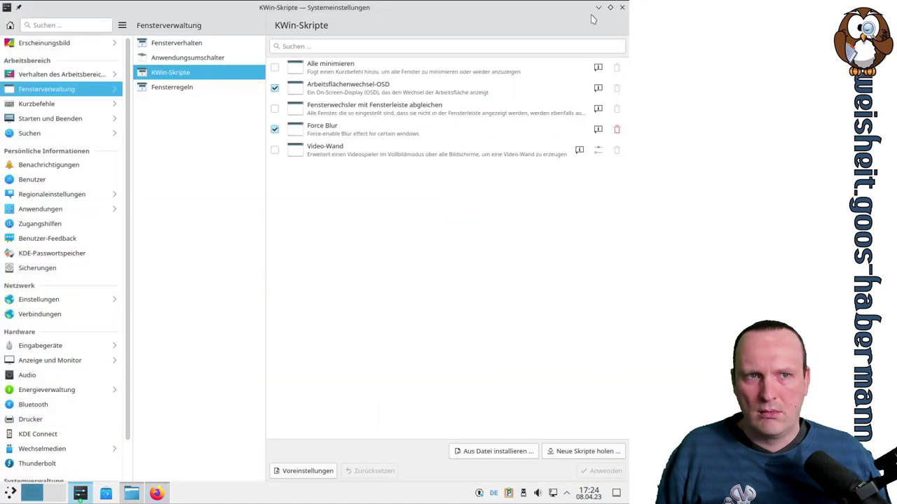
pyautogui.click(610, 7)
pyautogui.moveTo(134, 60); pyautogui.dragTo(176, 99)
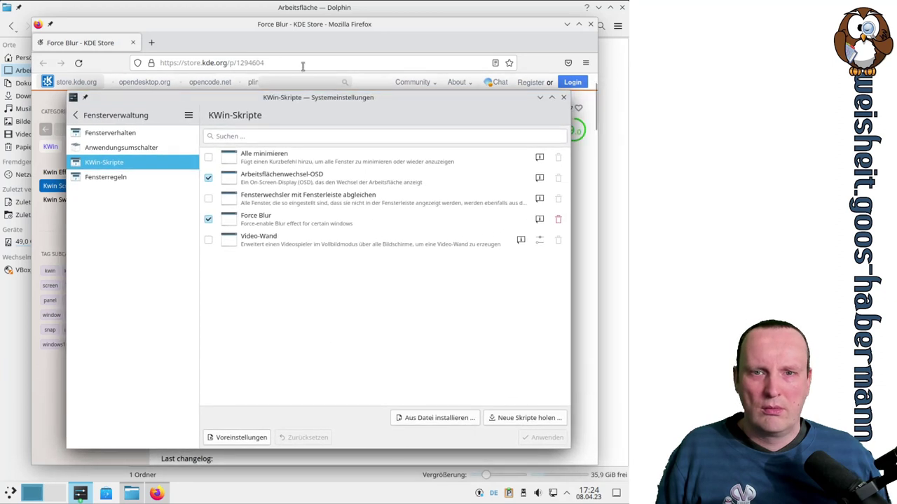
# Open the Force Blur source repository, read the kwin-forceblur README, then close Firefox
pyautogui.click(430, 32)
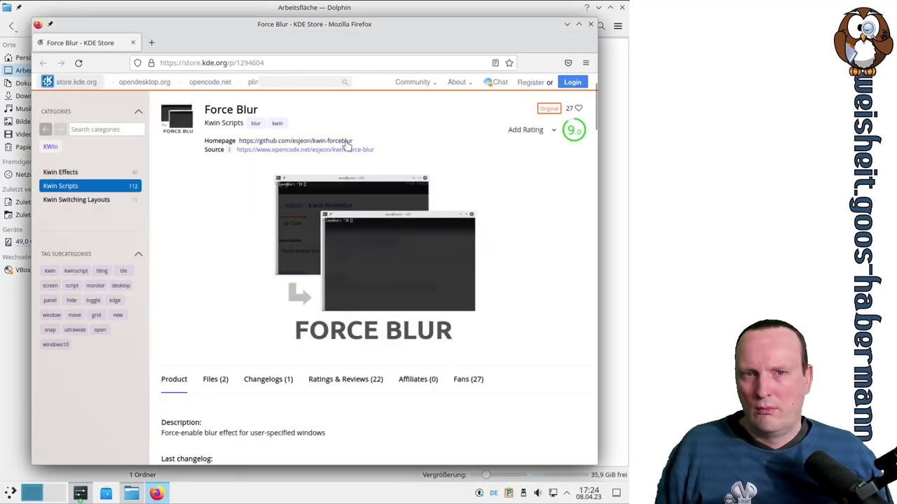
pyautogui.click(332, 154)
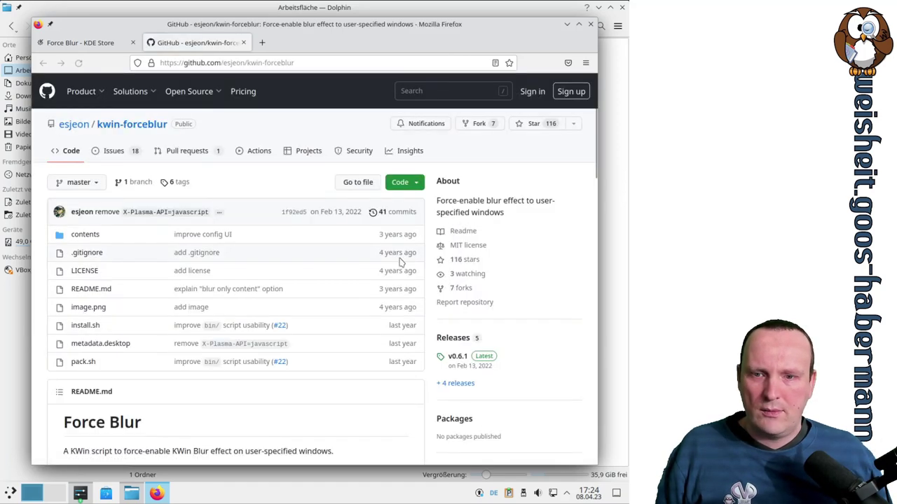
pyautogui.scroll(-5, 400, 262)
pyautogui.scroll(-4, 400, 262)
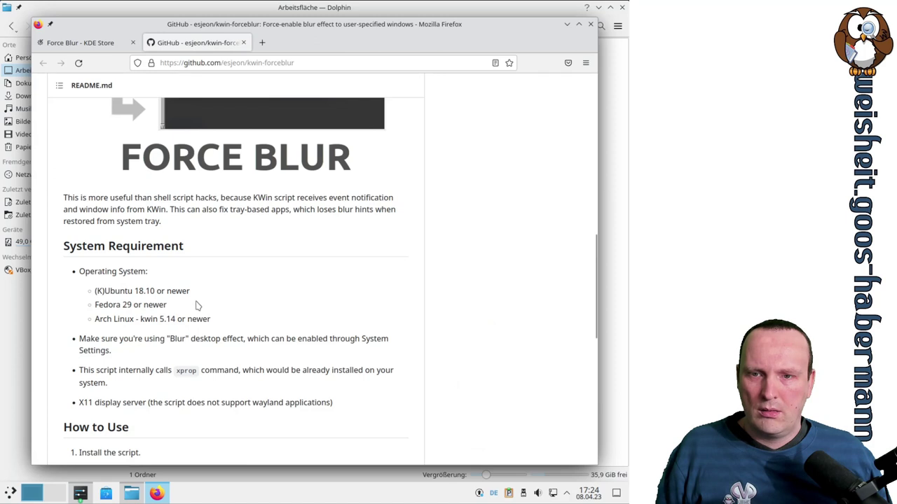
pyautogui.scroll(-5, 179, 318)
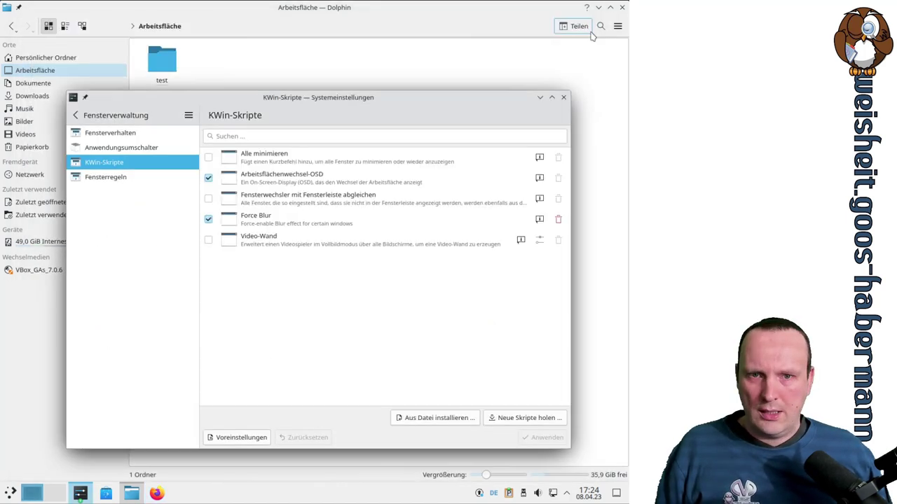
pyautogui.click(590, 25)
# Disable and apply the Force Blur script, then show the empty Fensterregeln page in a maximized window
pyautogui.click(210, 218)
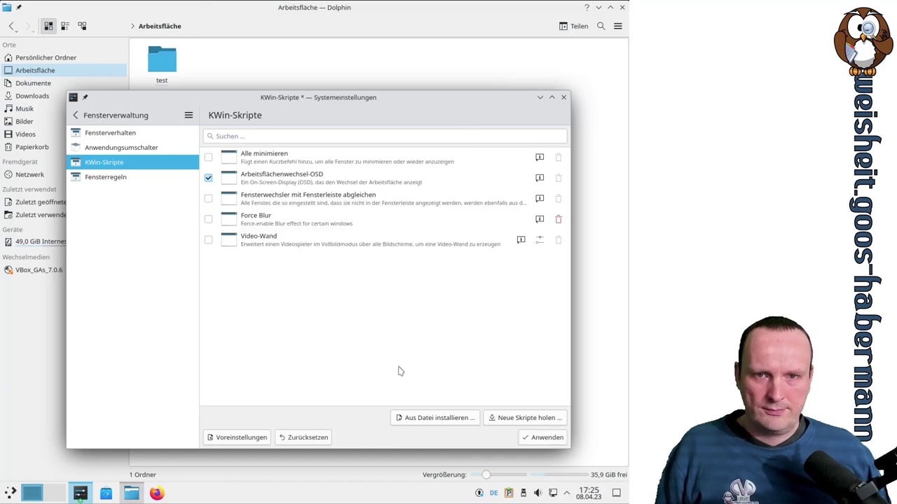
pyautogui.click(547, 438)
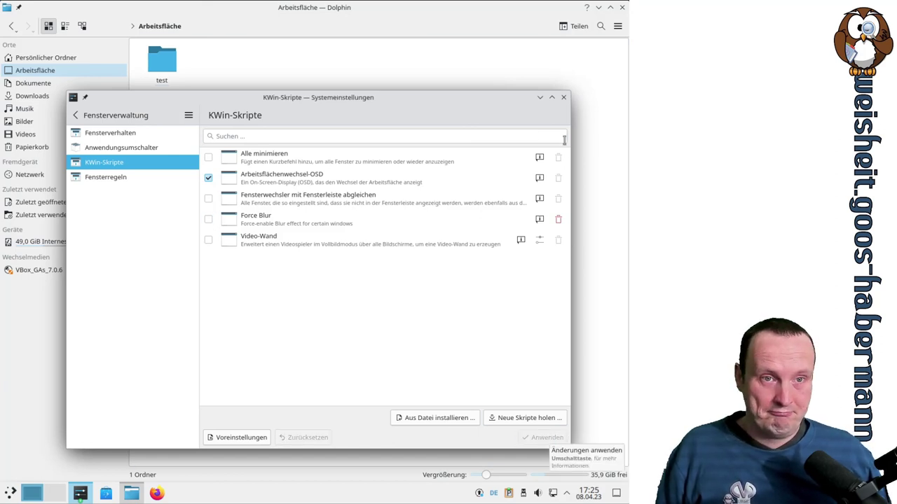
pyautogui.click(121, 116)
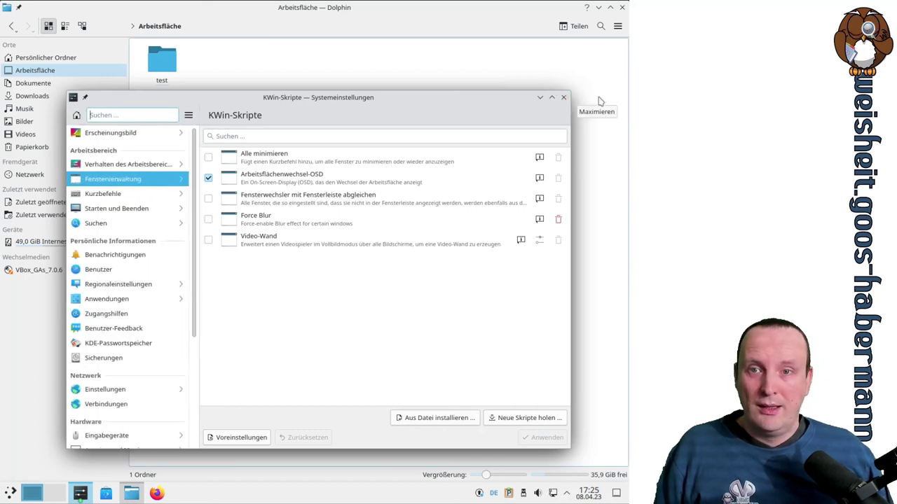
pyautogui.click(552, 98)
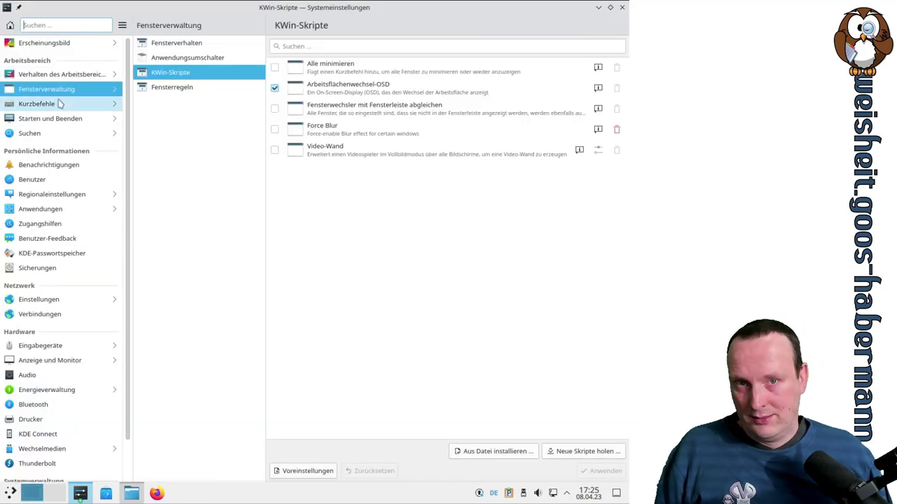
pyautogui.click(197, 89)
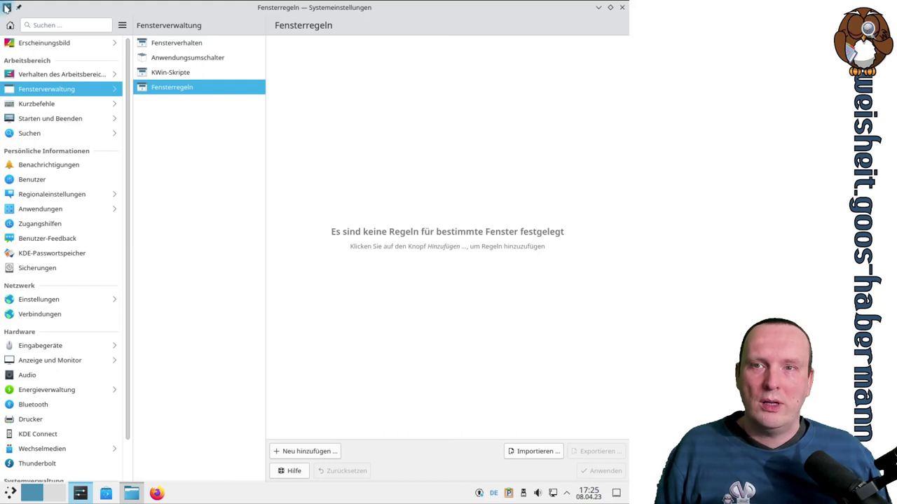
# Bring up the settings window's menu and reveal Weitere Aktionen with its special window settings
pyautogui.click(6, 7)
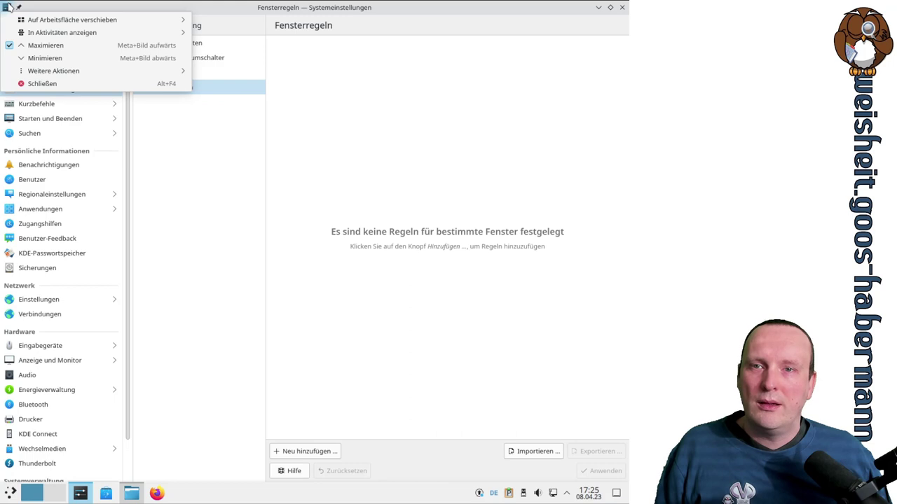
pyautogui.moveTo(22, 36)
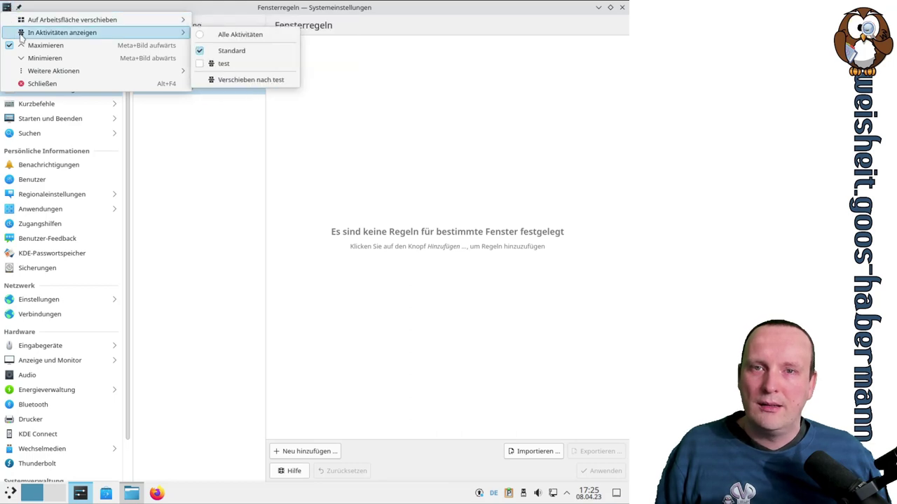
pyautogui.moveTo(36, 74)
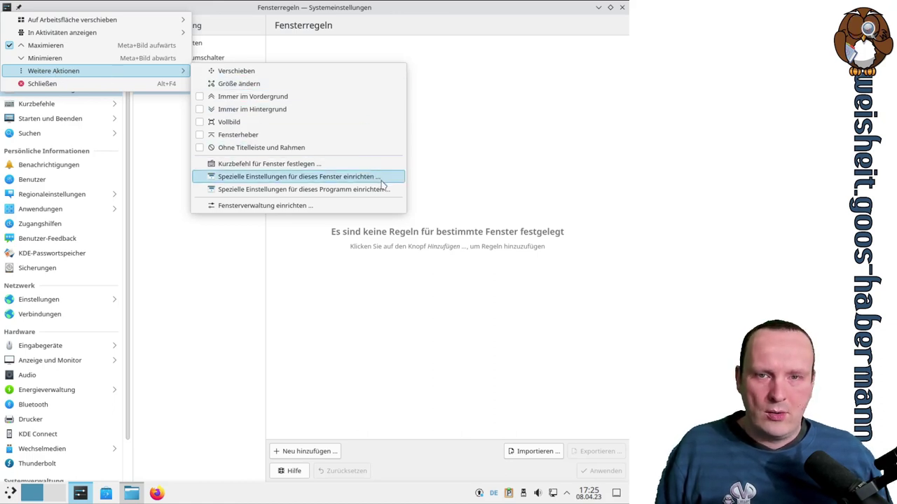
# Create special settings for the systemsettings window, adding Waagerecht and Senkrecht maximiert properties
pyautogui.click(325, 184)
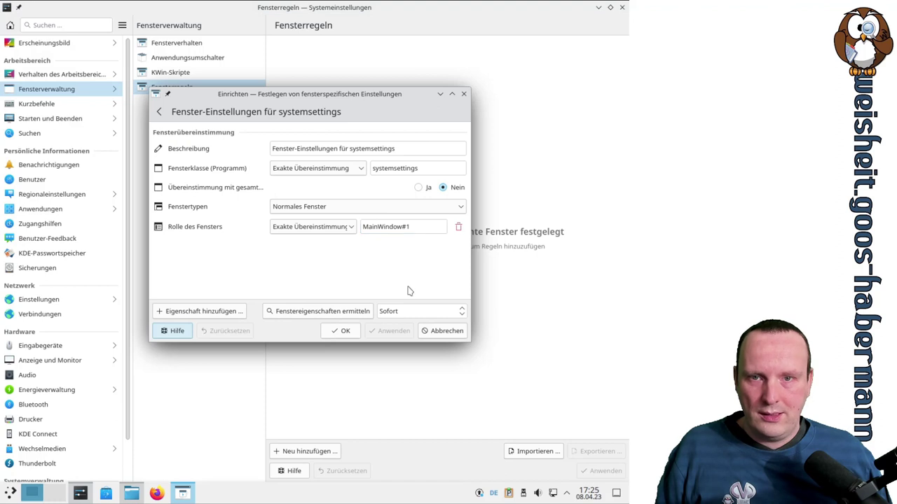
pyautogui.moveTo(472, 343); pyautogui.dragTo(595, 397)
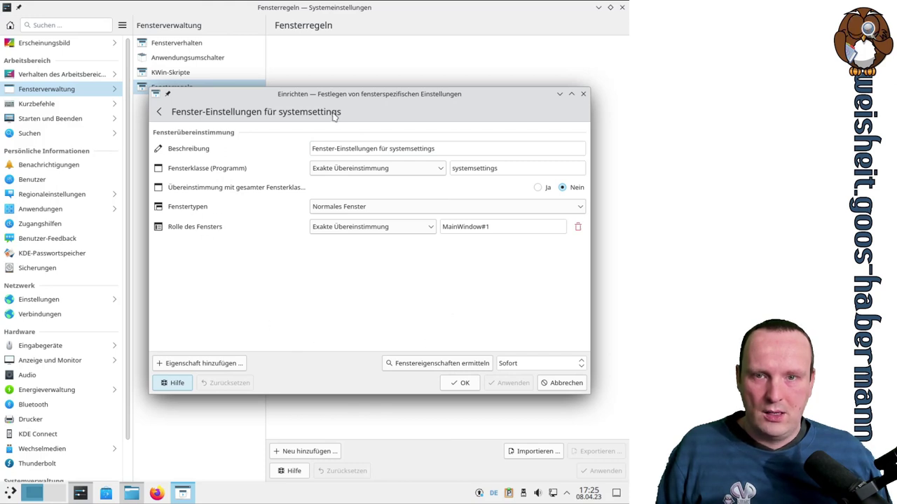
pyautogui.click(241, 362)
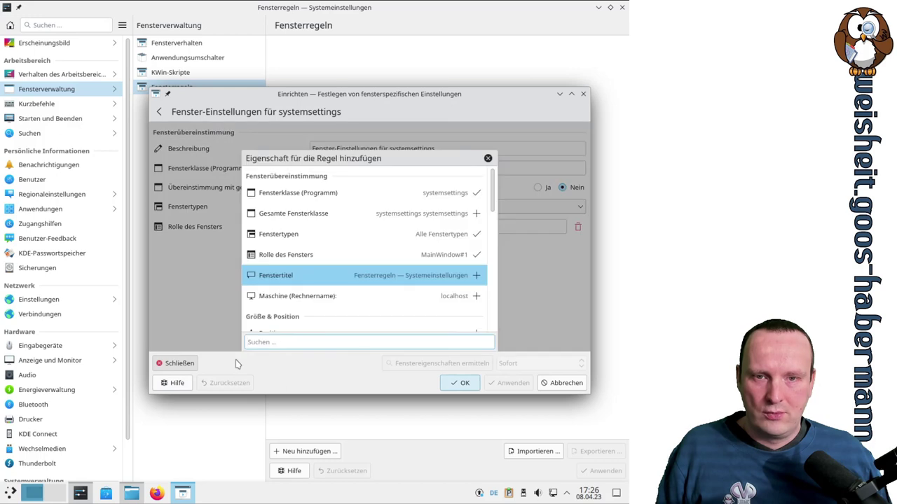
pyautogui.scroll(-3, 454, 210)
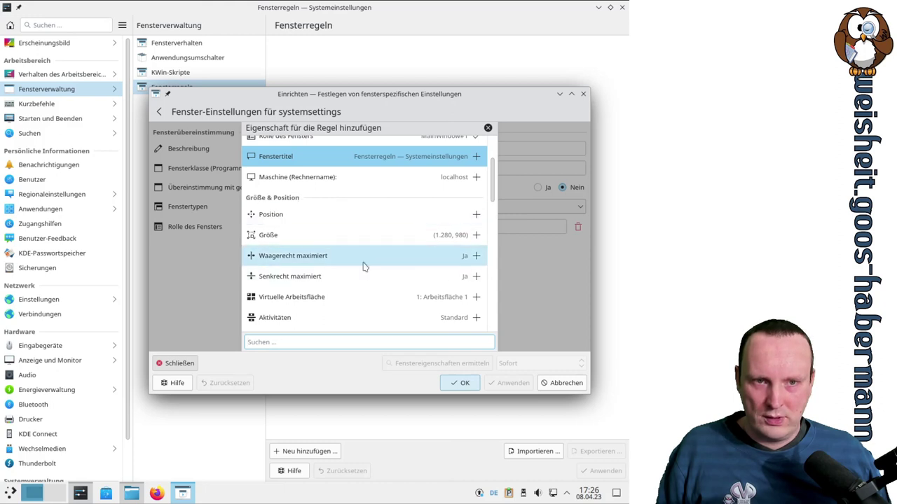
pyautogui.click(476, 256)
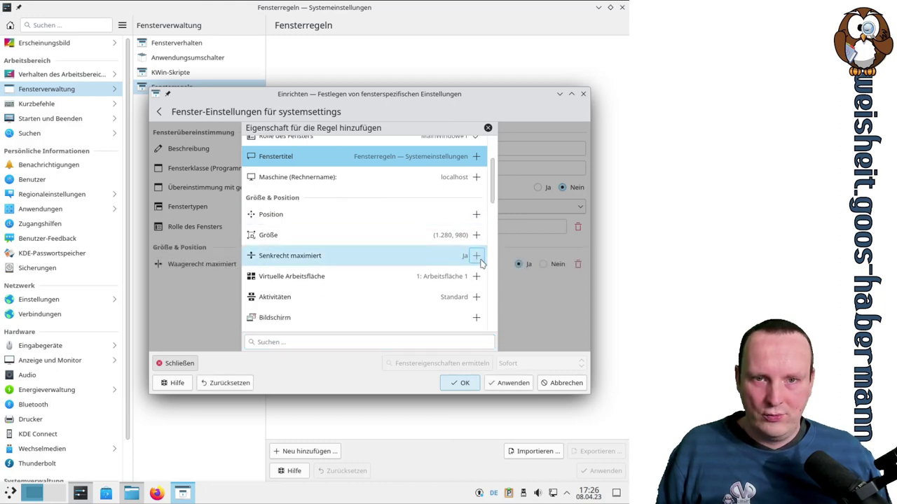
pyautogui.click(476, 257)
pyautogui.click(545, 342)
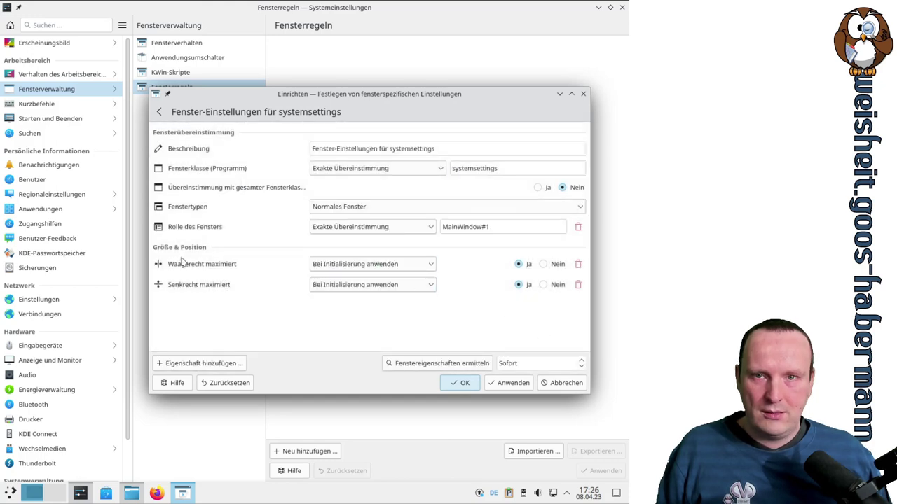
# Set both Waagerecht maximiert and Senkrecht maximiert to Erzwingen
pyautogui.click(363, 267)
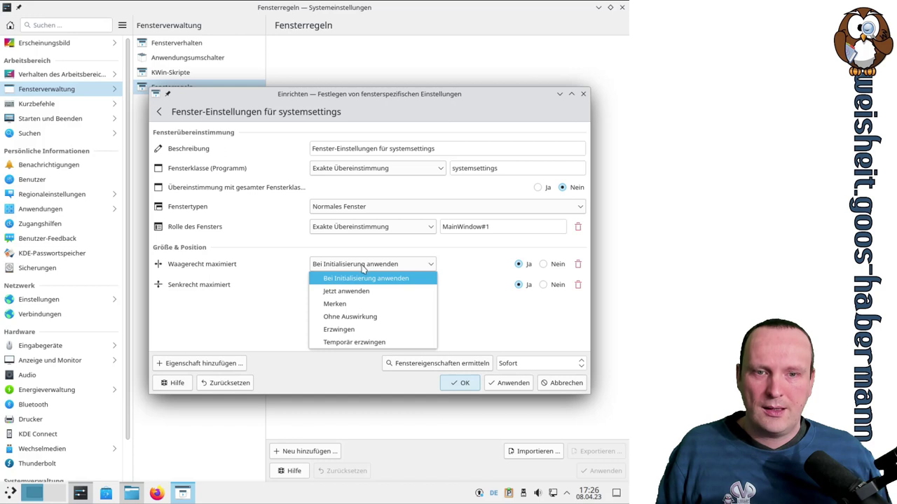
pyautogui.click(364, 329)
pyautogui.click(354, 285)
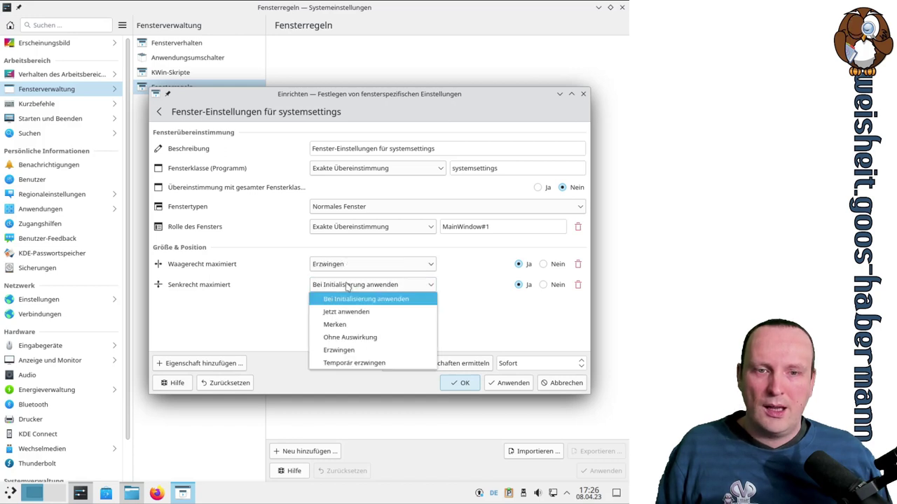
pyautogui.click(360, 350)
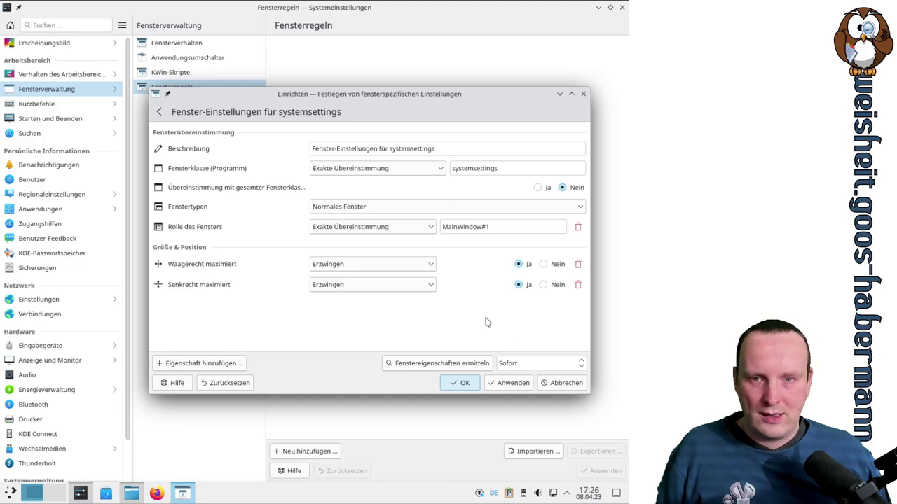
# Apply and confirm the rule, then reload Fensterregeln to show 'Fenster-Einstellungen für systemsettings'
pyautogui.click(517, 384)
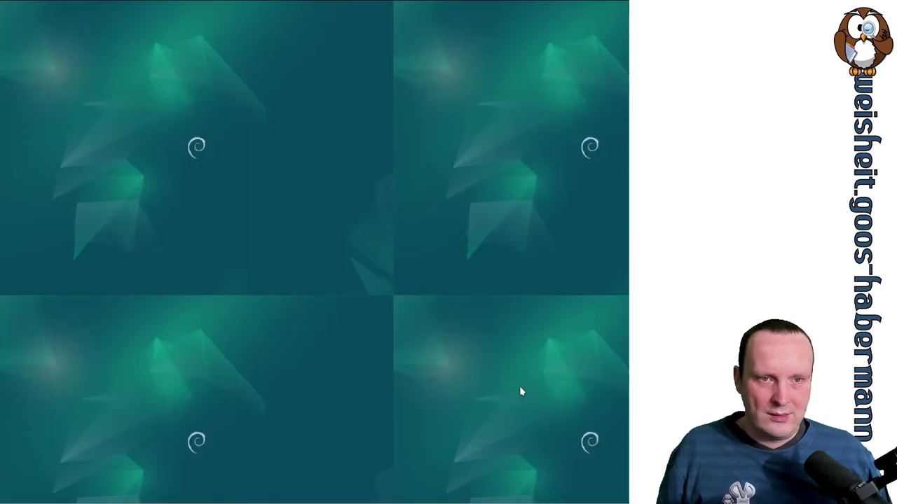
pyautogui.moveTo(367, 98); pyautogui.dragTo(327, 120)
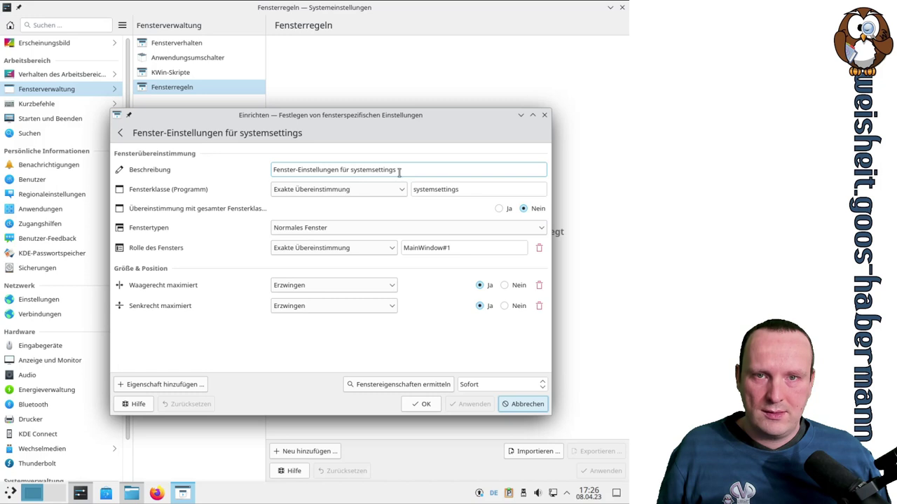
pyautogui.click(423, 405)
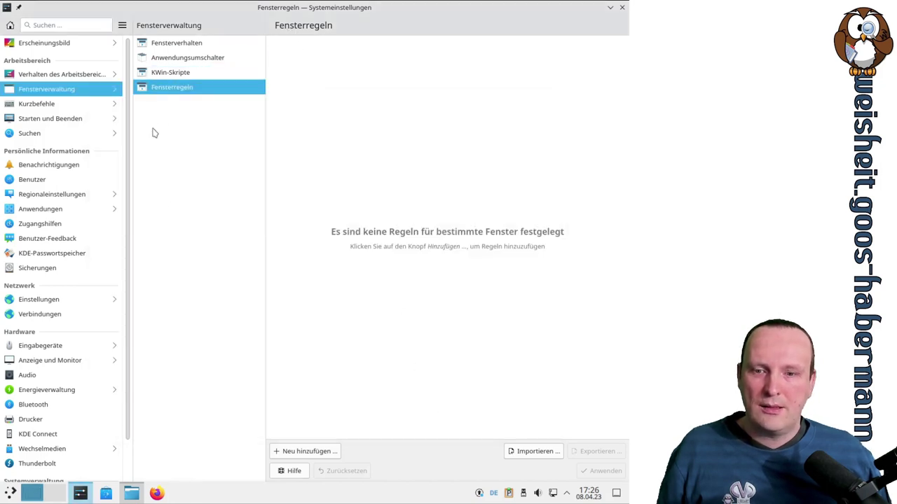
pyautogui.click(170, 72)
pyautogui.click(173, 86)
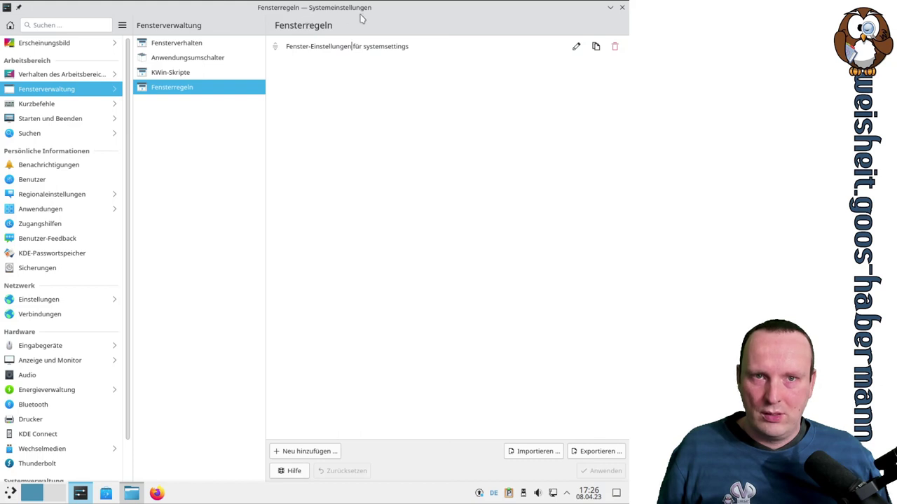
pyautogui.click(610, 8)
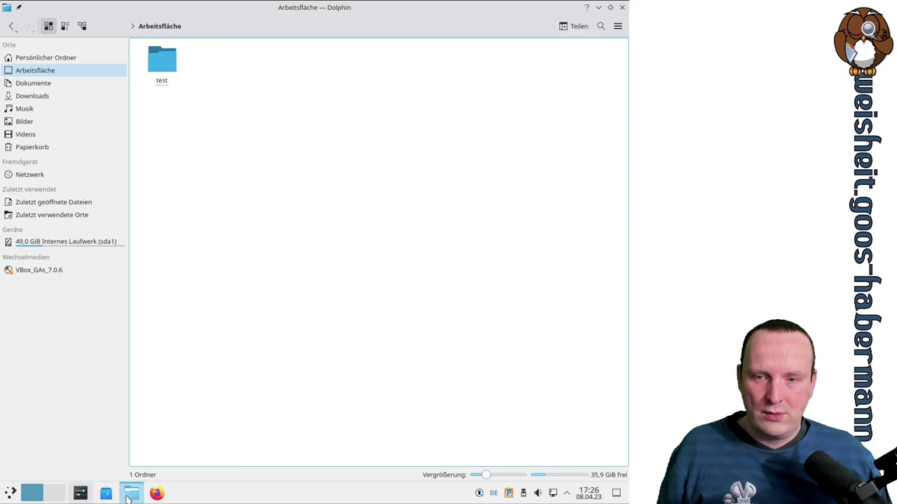
pyautogui.click(80, 494)
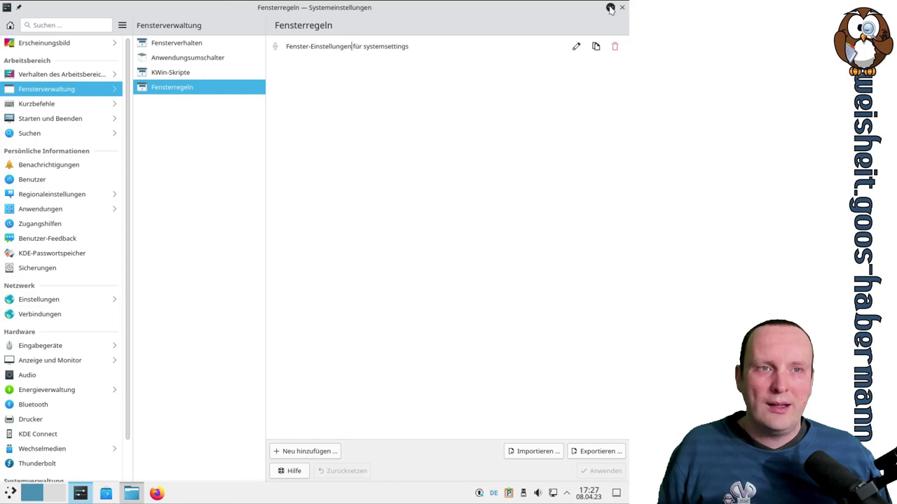
pyautogui.moveTo(582, 14); pyautogui.dragTo(374, 48)
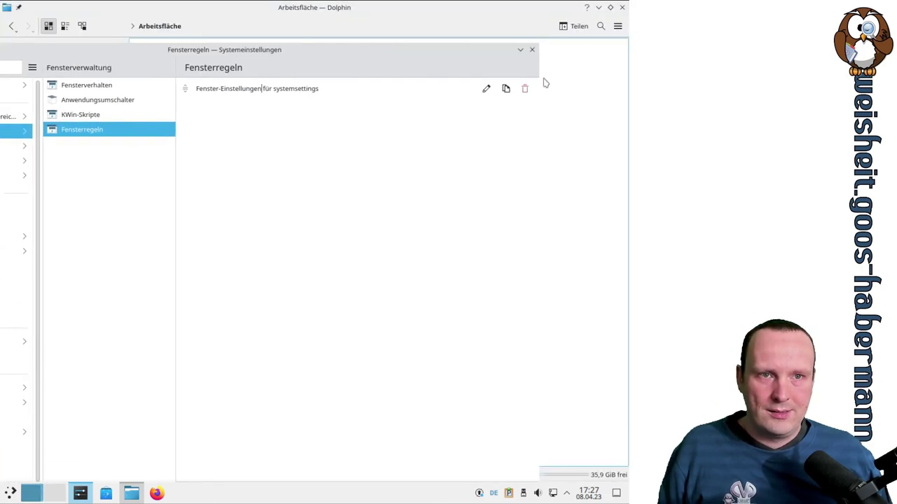
pyautogui.moveTo(498, 61)
pyautogui.mouseDown()
pyautogui.moveTo(432, 49)
pyautogui.moveTo(495, 48)
pyautogui.mouseUp()
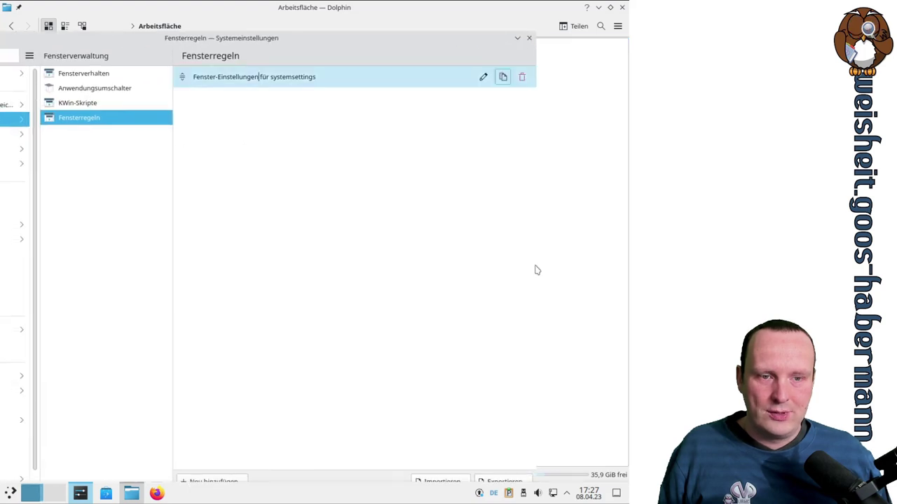
pyautogui.moveTo(435, 38); pyautogui.dragTo(512, 7)
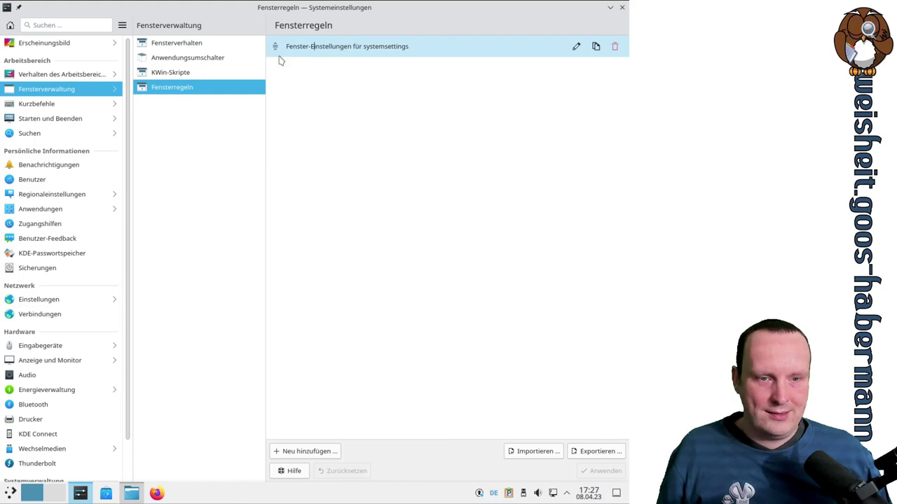
# Edit the systemsettings rule so Waagerecht maximiert is Nein, apply it, and unmaximize the window
pyautogui.click(575, 47)
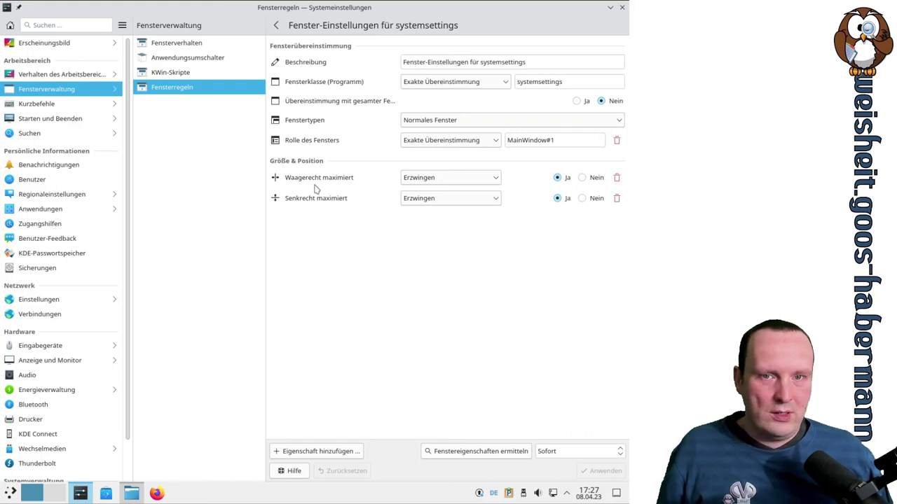
pyautogui.click(583, 178)
pyautogui.click(603, 472)
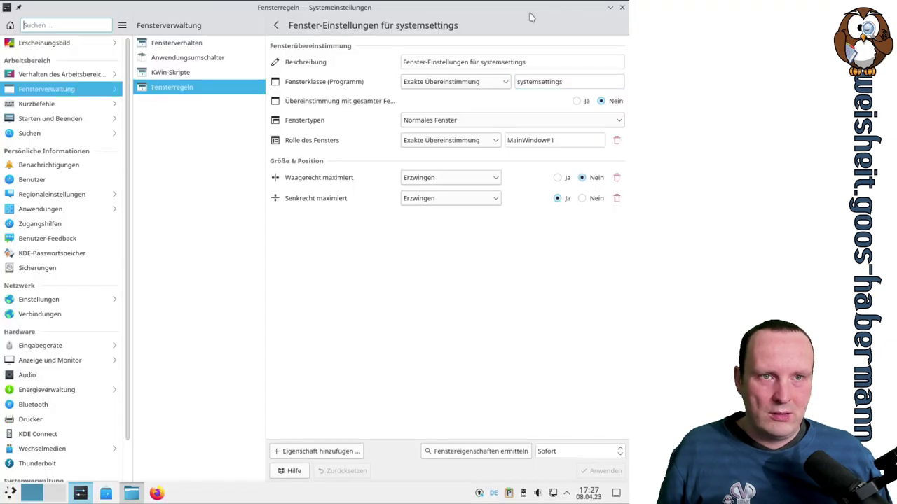
pyautogui.doubleClick(500, 17)
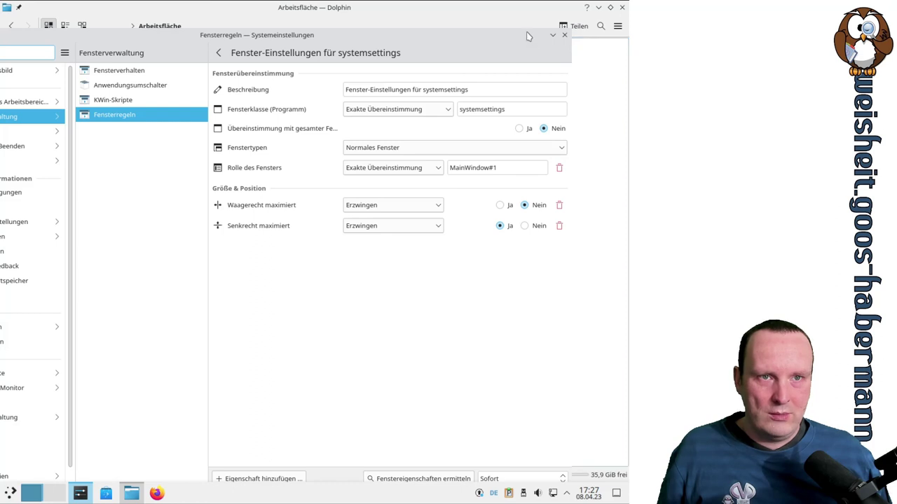
pyautogui.moveTo(527, 38); pyautogui.dragTo(544, 10)
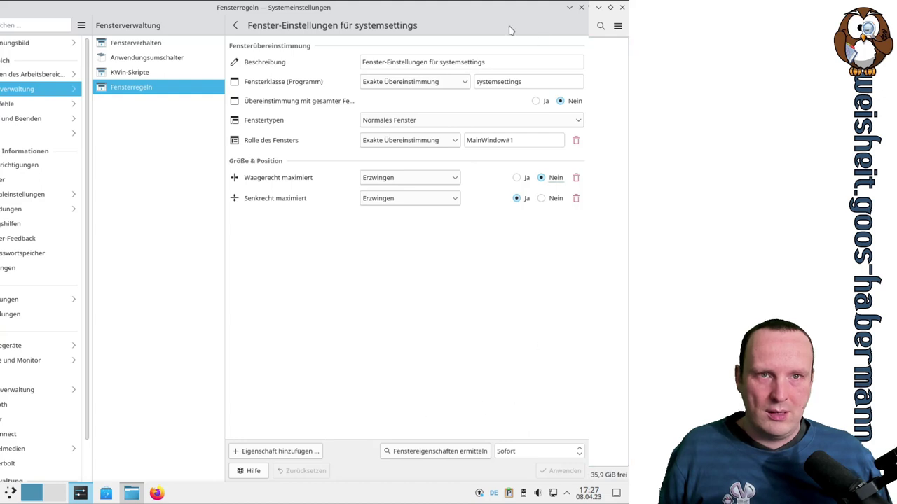
pyautogui.moveTo(508, 26); pyautogui.dragTo(501, 68)
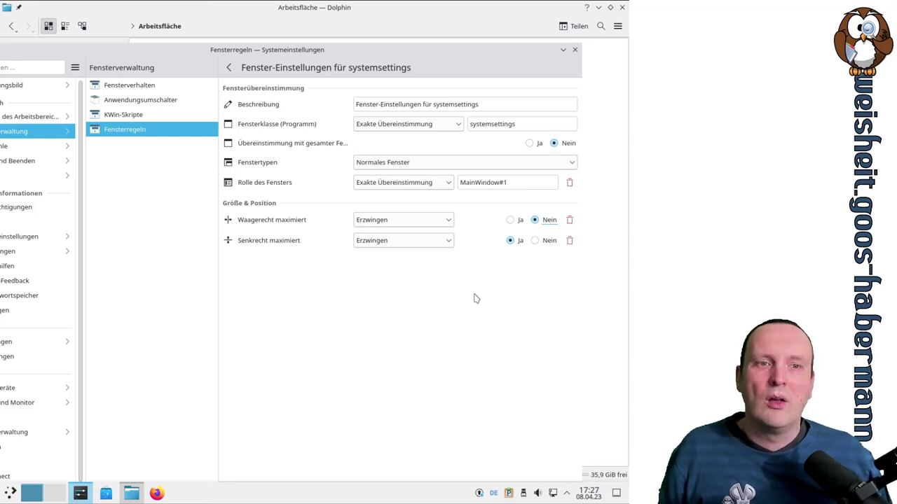
# Set both maximization properties to Bei Initialisierung anwenden and apply the rule
pyautogui.click(439, 222)
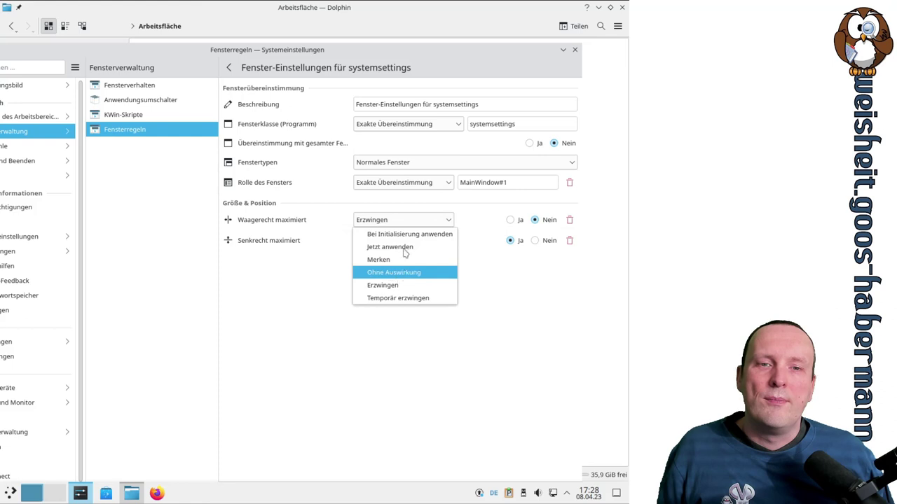
pyautogui.click(411, 234)
pyautogui.click(419, 239)
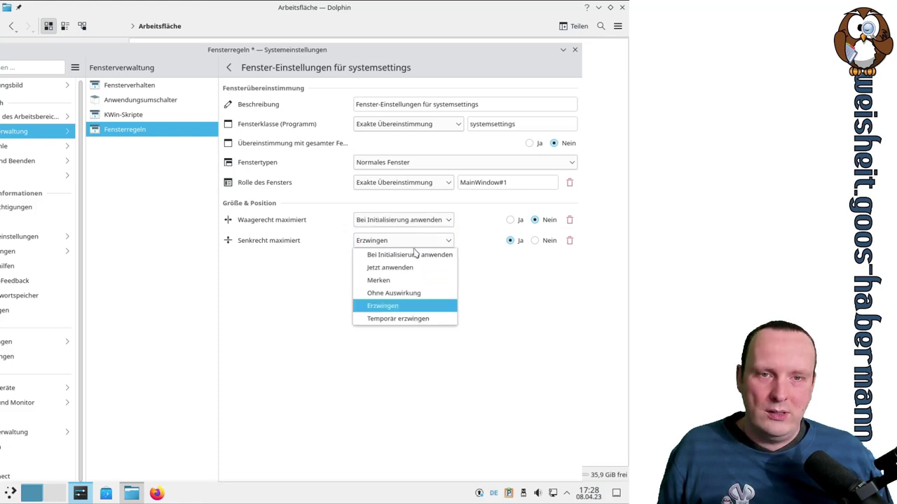
pyautogui.click(416, 256)
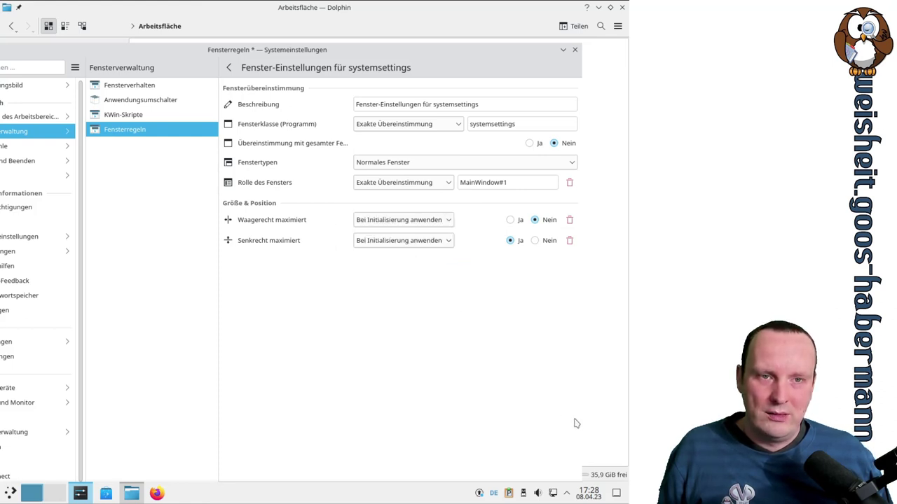
pyautogui.moveTo(513, 50); pyautogui.dragTo(551, 12)
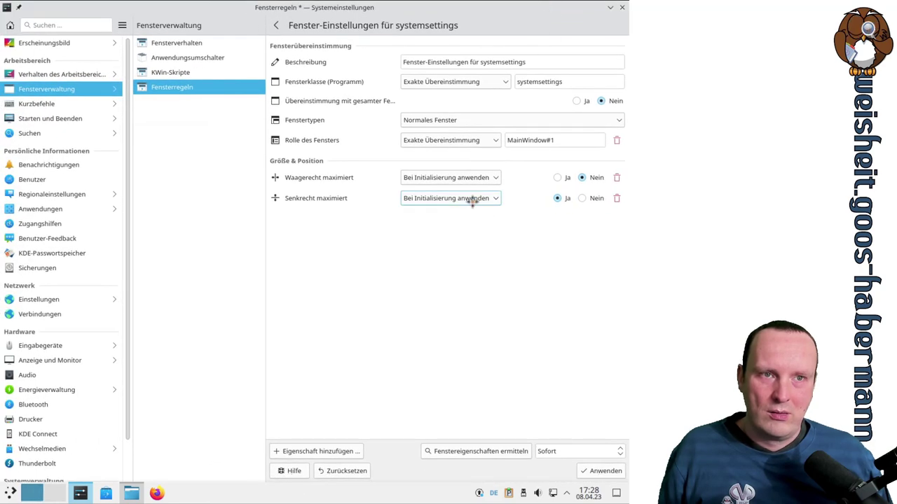
pyautogui.click(601, 472)
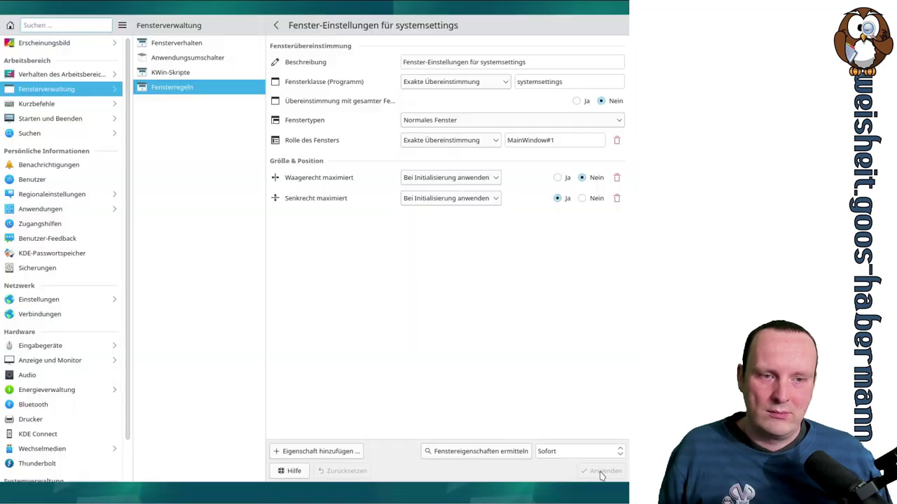
# Restore and re-maximize the settings window, then go to the Kurzbefehle shortcuts page
pyautogui.moveTo(535, 30); pyautogui.dragTo(379, 23)
pyautogui.click(450, 8)
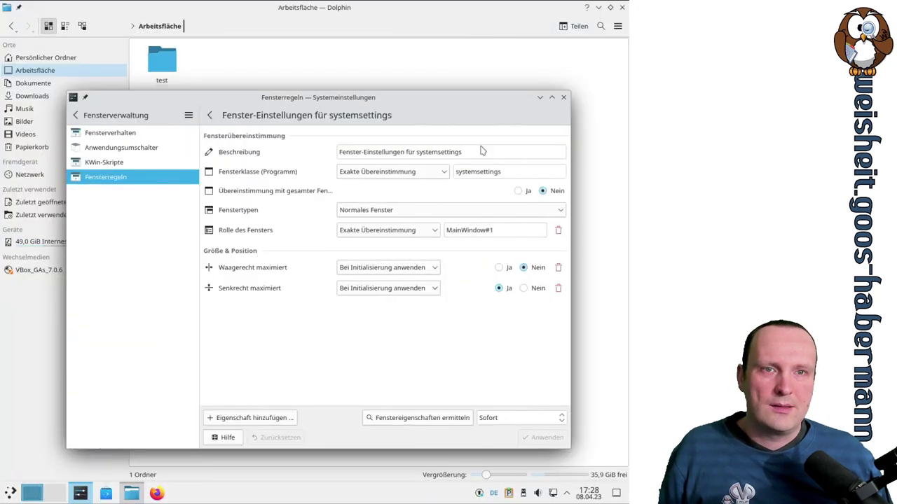
pyautogui.click(552, 102)
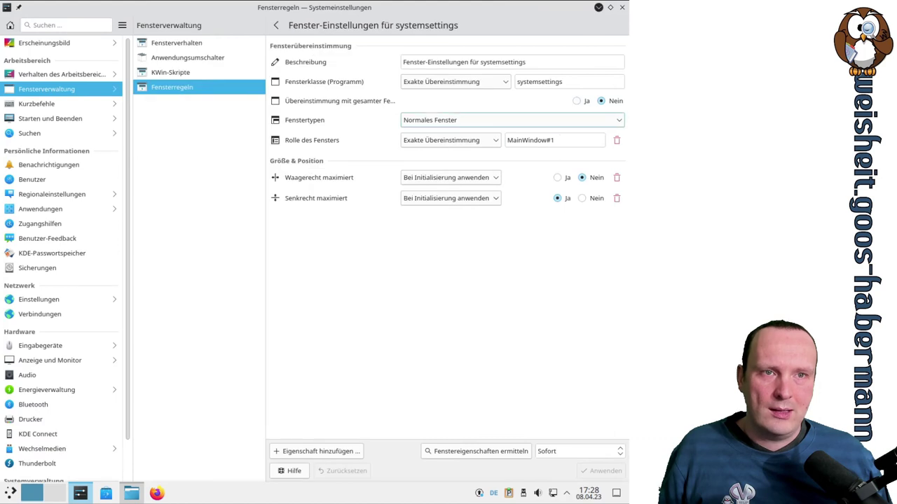
pyautogui.click(42, 103)
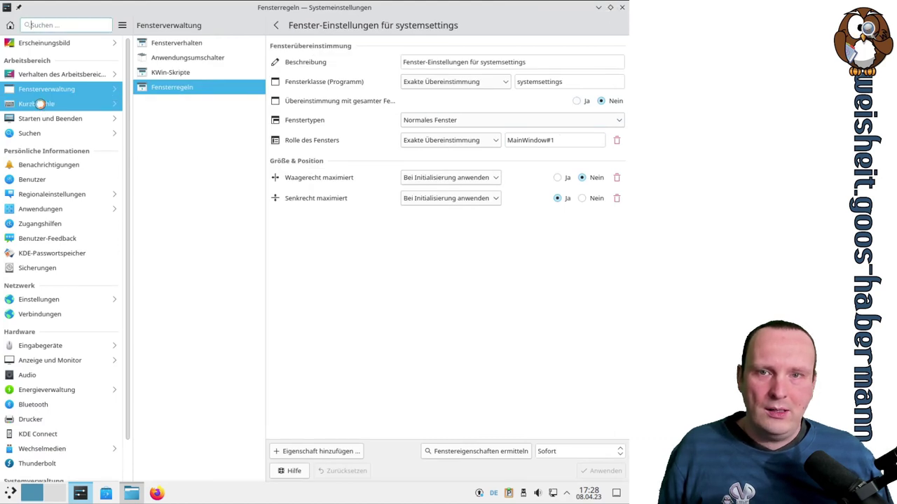
# Restore the window and navigate through Fensterverwaltung back to the Fensterregeln list
pyautogui.click(610, 7)
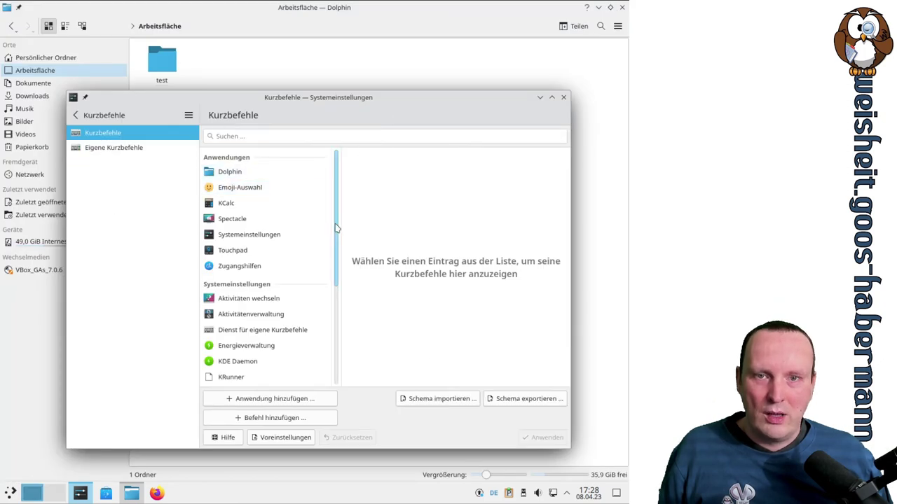
pyautogui.scroll(-1, 335, 222)
pyautogui.scroll(1, 335, 221)
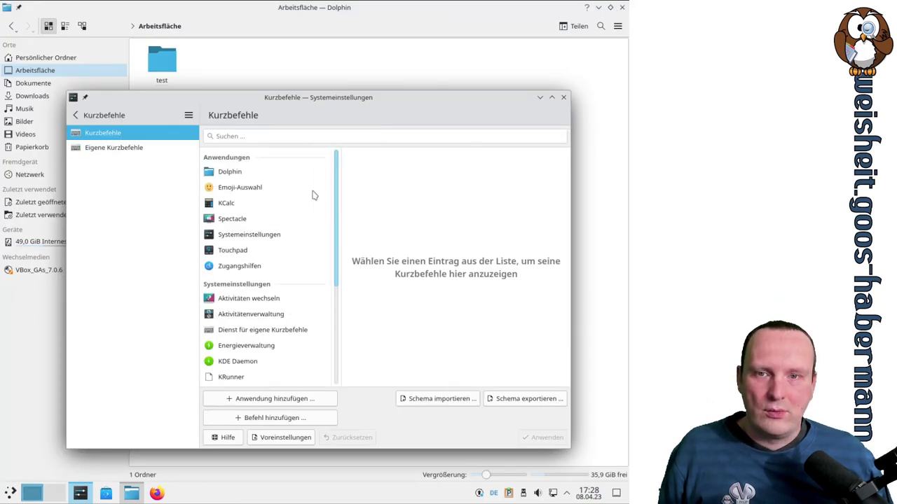
pyautogui.click(76, 115)
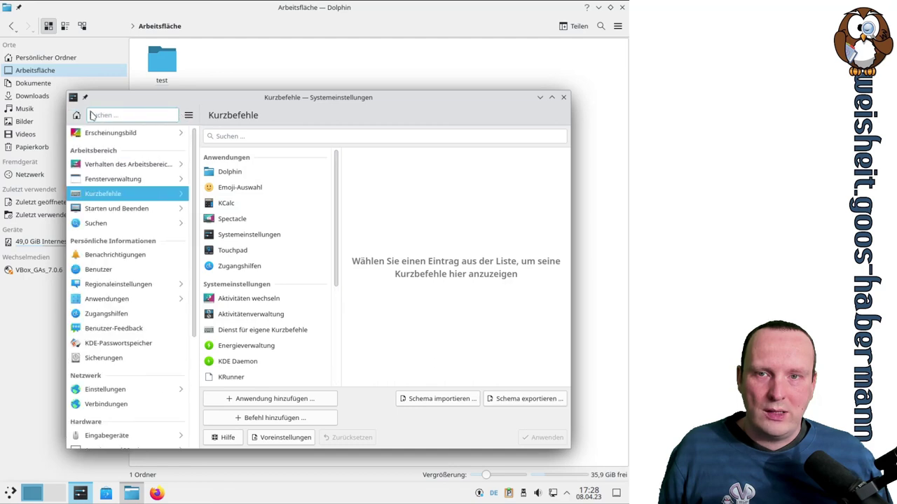
pyautogui.click(112, 180)
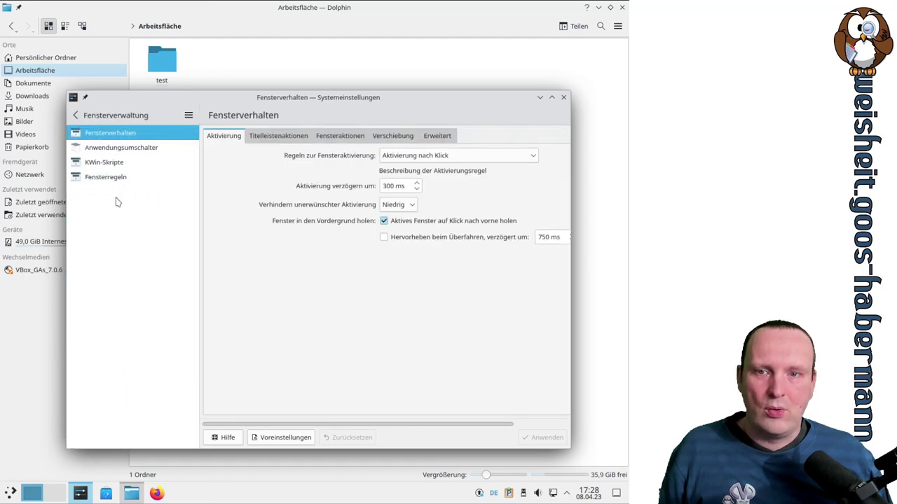
pyautogui.click(103, 180)
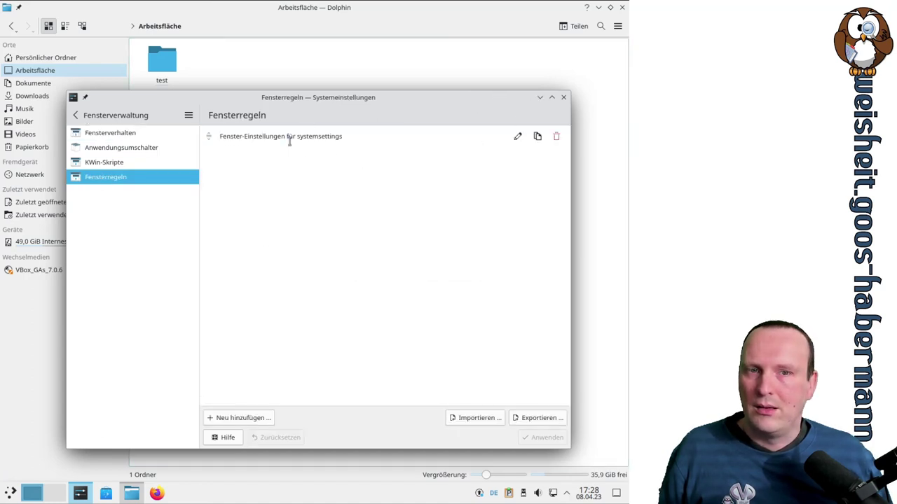
# Edit the systemsettings rule to force both maximizations with Ja, apply, and reload the rules list
pyautogui.click(517, 137)
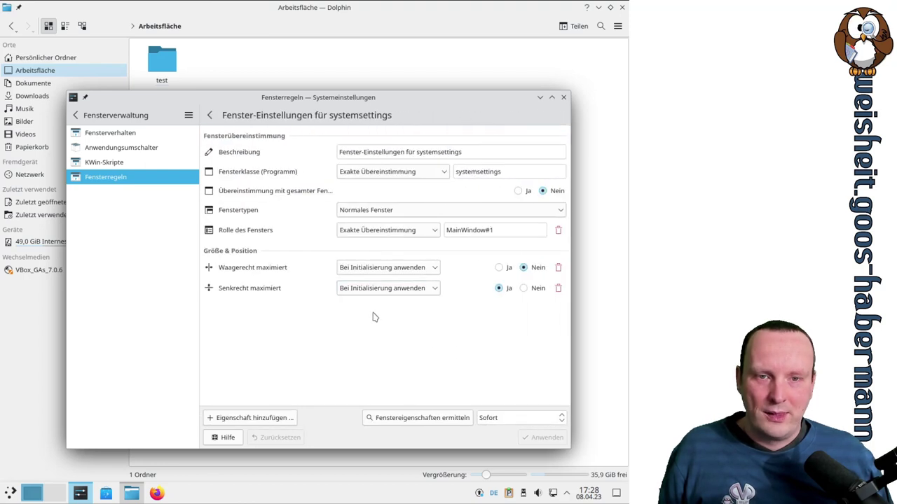
pyautogui.click(392, 270)
pyautogui.click(393, 332)
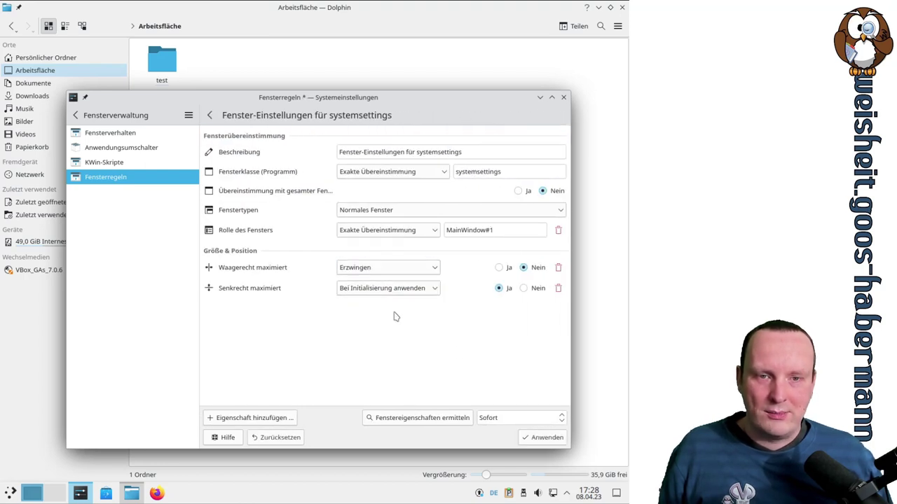
pyautogui.click(392, 290)
pyautogui.click(395, 354)
pyautogui.click(499, 268)
pyautogui.click(547, 438)
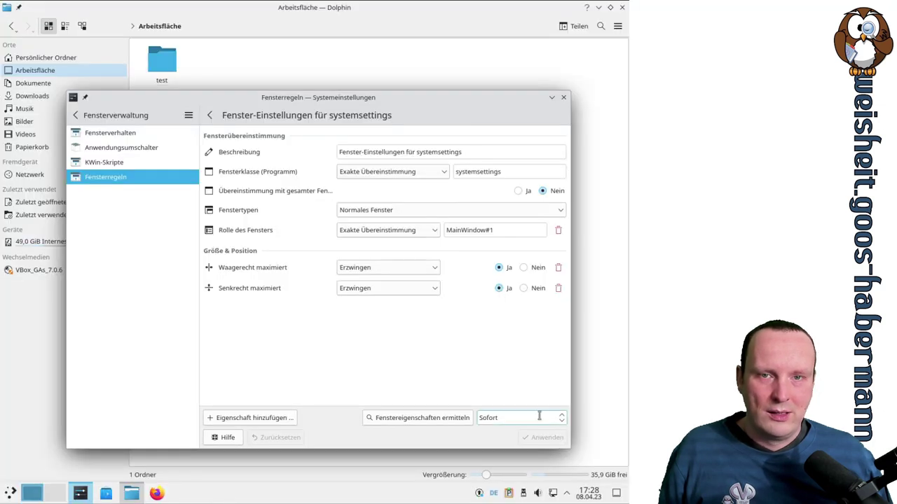
pyautogui.click(140, 166)
pyautogui.click(123, 178)
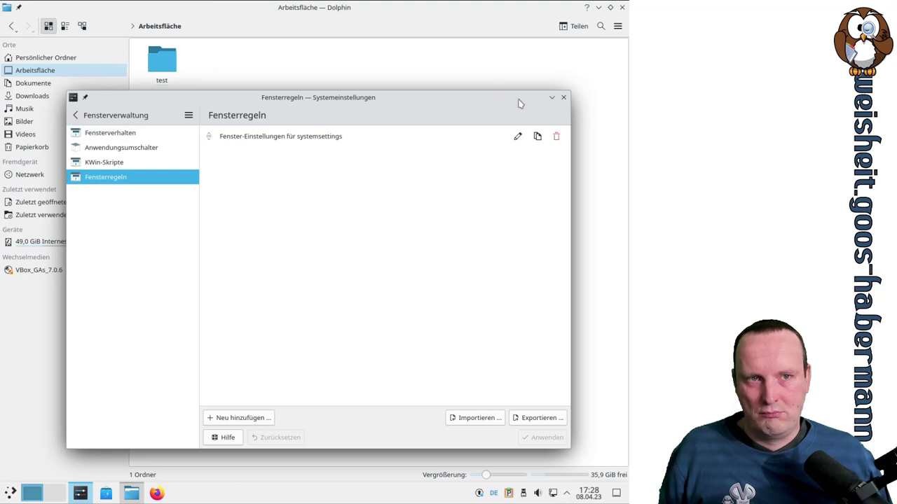
# Navigate via Arbeitsbereich-Verhalten and Fensterverwaltung to the Fensterregeln page
pyautogui.moveTo(274, 107); pyautogui.dragTo(282, 81)
pyautogui.click(130, 90)
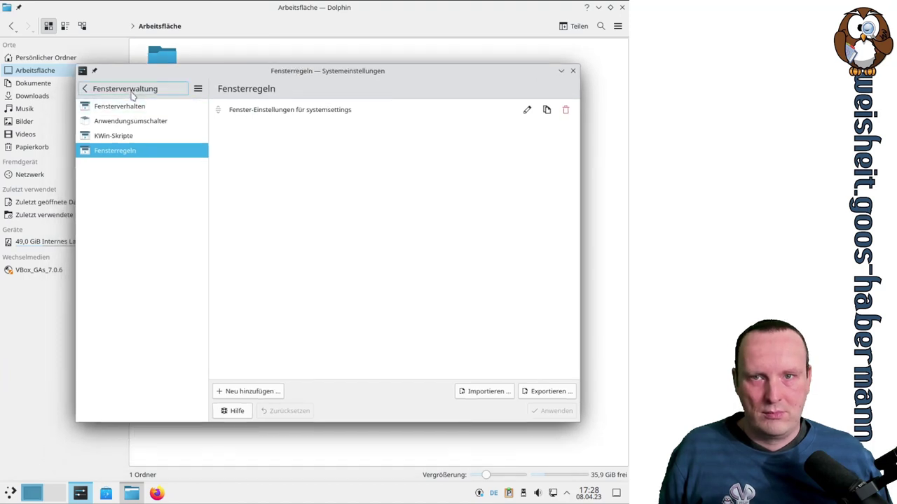
pyautogui.click(134, 137)
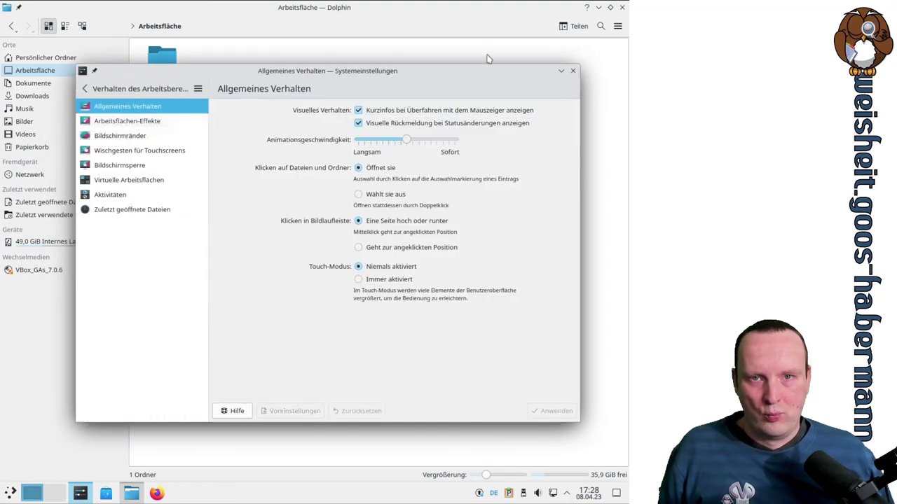
pyautogui.click(103, 89)
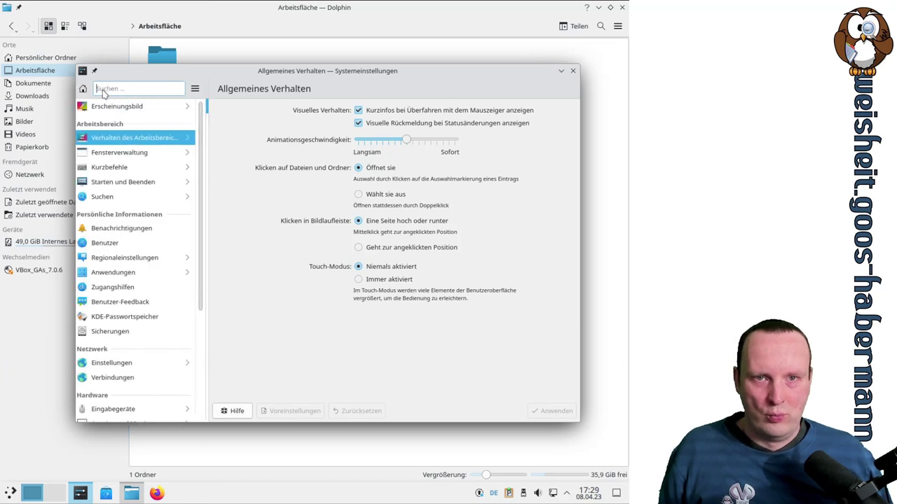
pyautogui.click(115, 154)
pyautogui.click(133, 153)
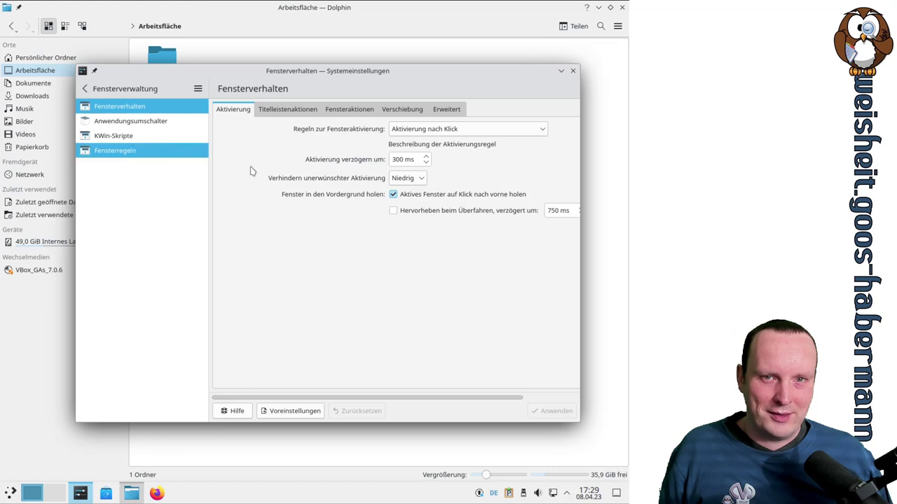
# Delete the systemsettings rule, apply, maximize the window, and reload the now-empty rules list
pyautogui.click(565, 112)
pyautogui.click(539, 416)
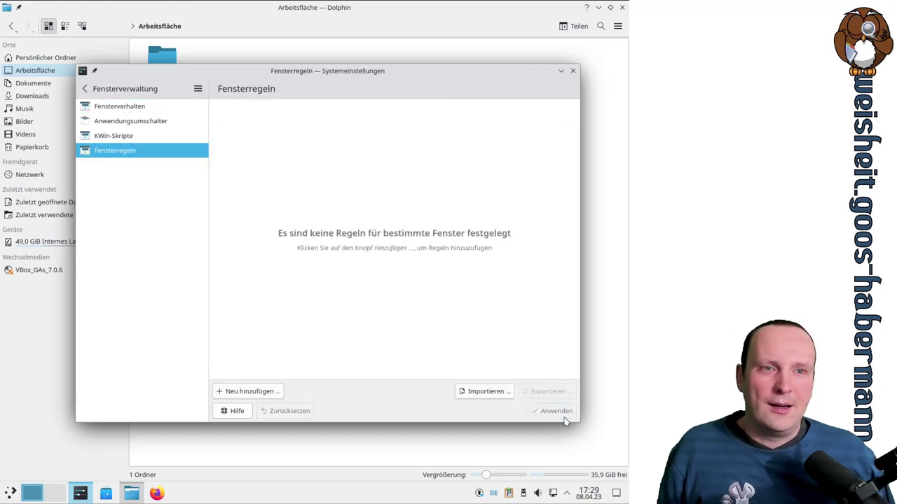
pyautogui.click(561, 70)
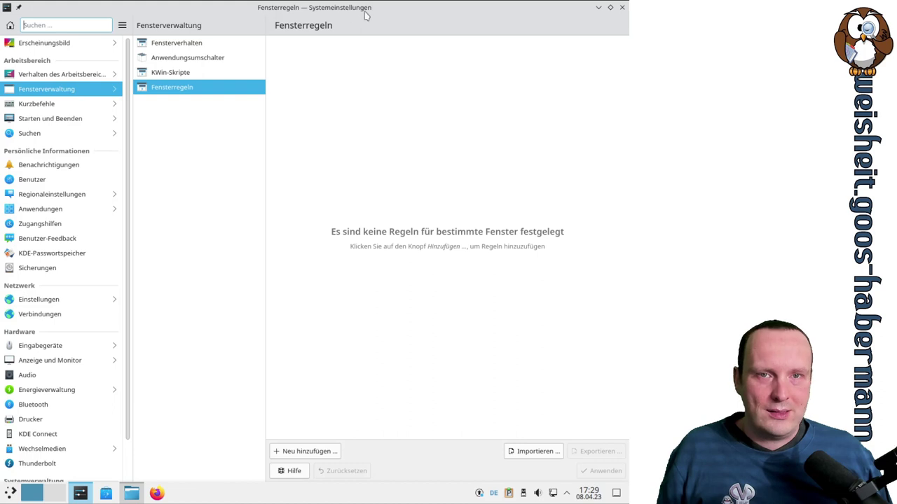
pyautogui.click(195, 76)
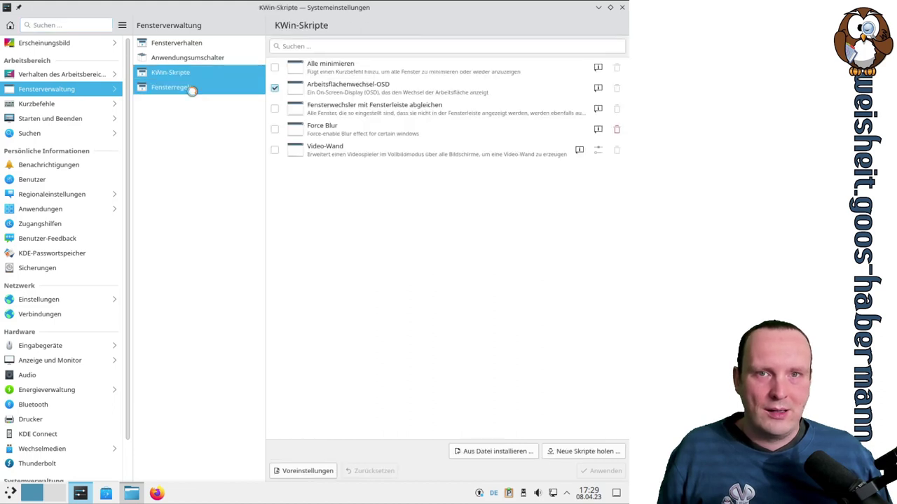
pyautogui.click(193, 88)
# Glance at the application switcher and KWin-Skripte pages, then briefly bring Dolphin forward and hide it
pyautogui.click(168, 60)
pyautogui.click(170, 72)
pyautogui.click(171, 87)
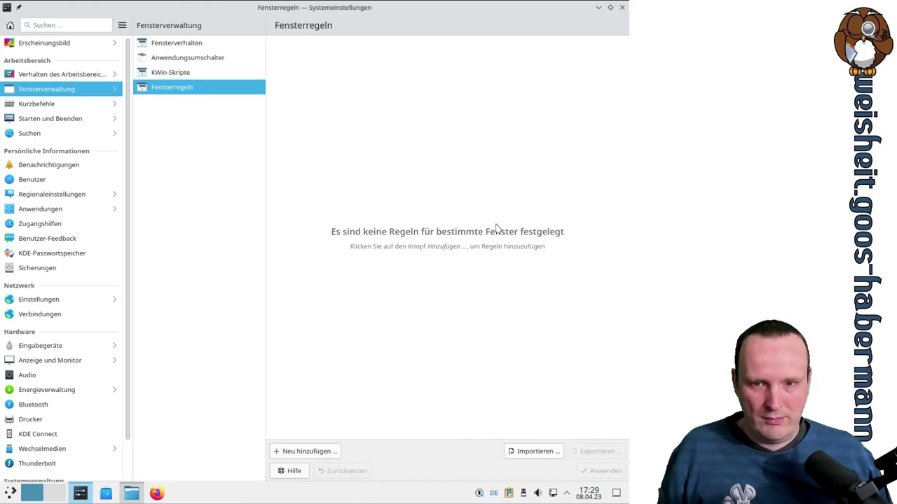
pyautogui.click(133, 495)
pyautogui.click(133, 494)
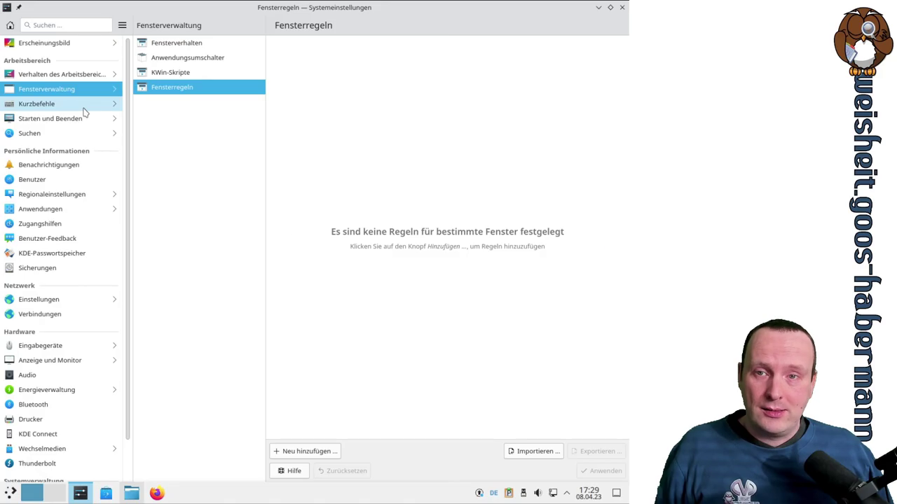
# Open Kurzbefehle and browse shortcuts for Dolphin, Emoji-Auswahl, KCalc, Systemeinstellungen, Touchpad and Zugangshilfen
pyautogui.click(83, 109)
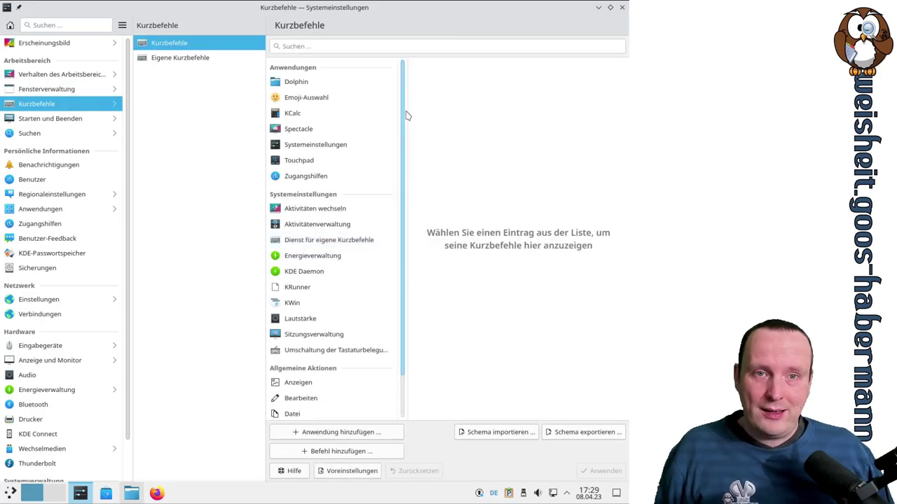
pyautogui.scroll(-1, 408, 140)
pyautogui.scroll(1, 392, 175)
pyautogui.click(287, 83)
pyautogui.click(288, 98)
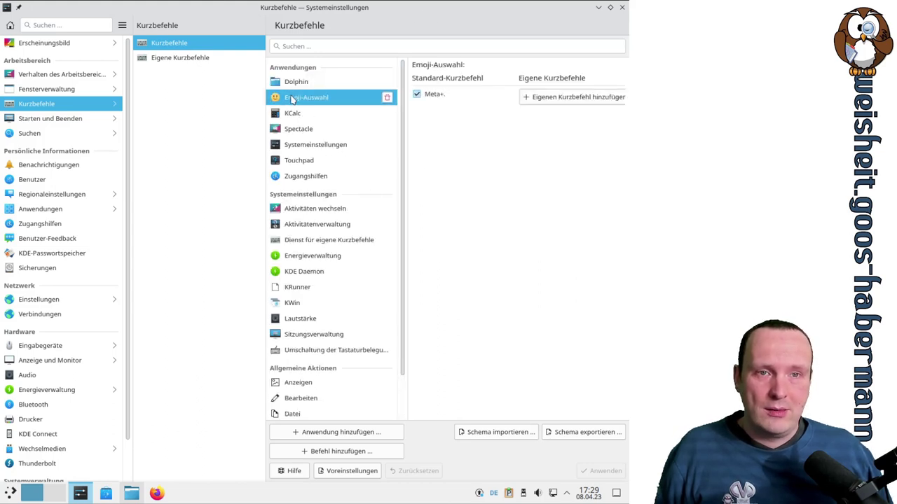
pyautogui.click(289, 113)
pyautogui.click(300, 146)
pyautogui.click(300, 160)
pyautogui.click(302, 176)
# Browse Aktivitäten wechseln, Dienst für eigene Kurzbefehle and KDE Daemon, then select Lautstärke
pyautogui.click(306, 210)
pyautogui.click(335, 239)
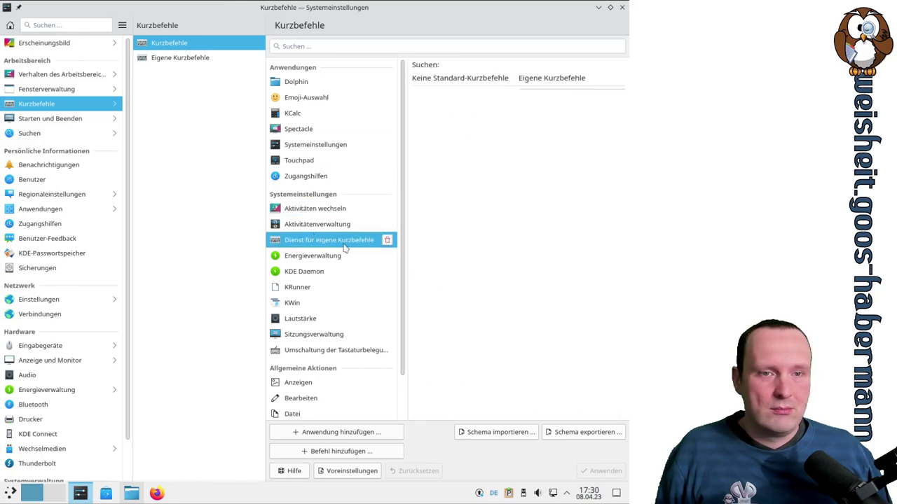
pyautogui.click(334, 277)
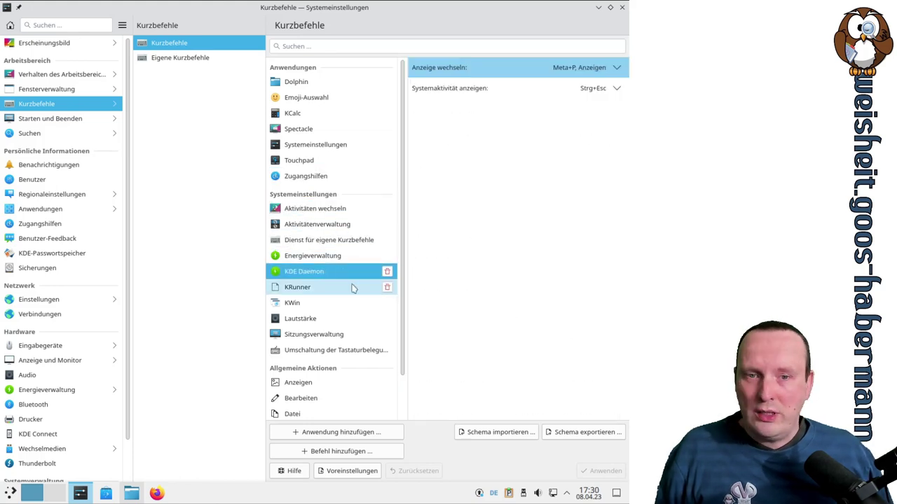
pyautogui.scroll(-3, 340, 278)
pyautogui.click(338, 275)
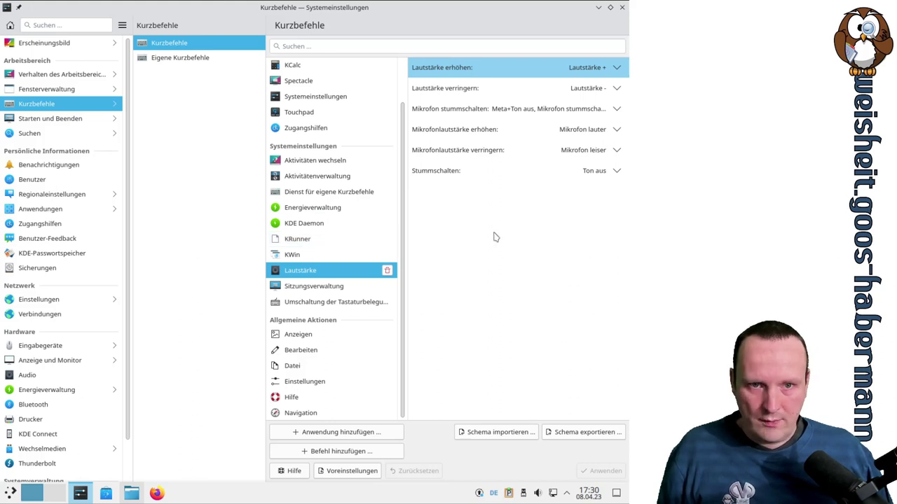
pyautogui.scroll(1, 404, 196)
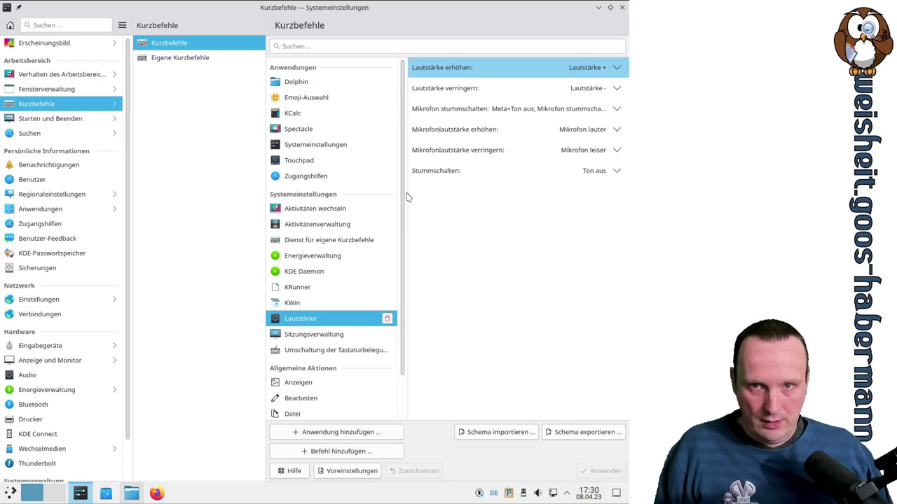
# Open Eigene Kurzbefehle and inspect the Suchen shortcut in the KMenuEdit group
pyautogui.click(210, 59)
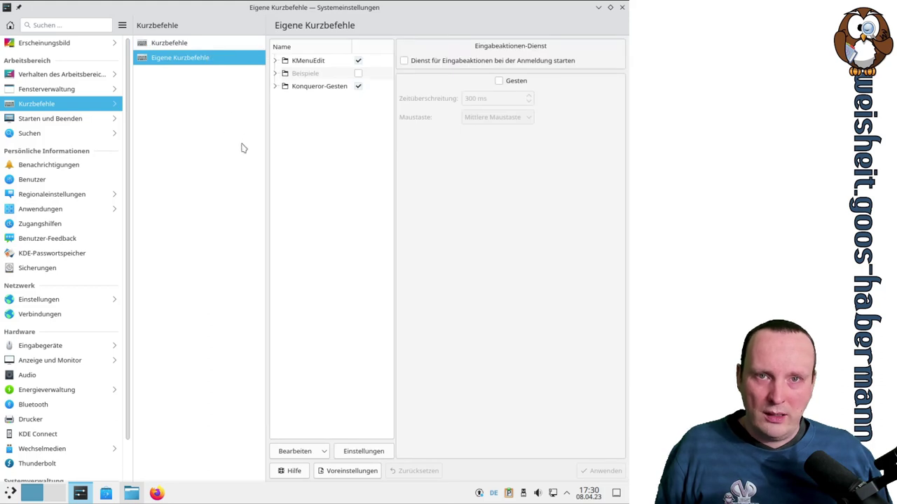
pyautogui.click(275, 61)
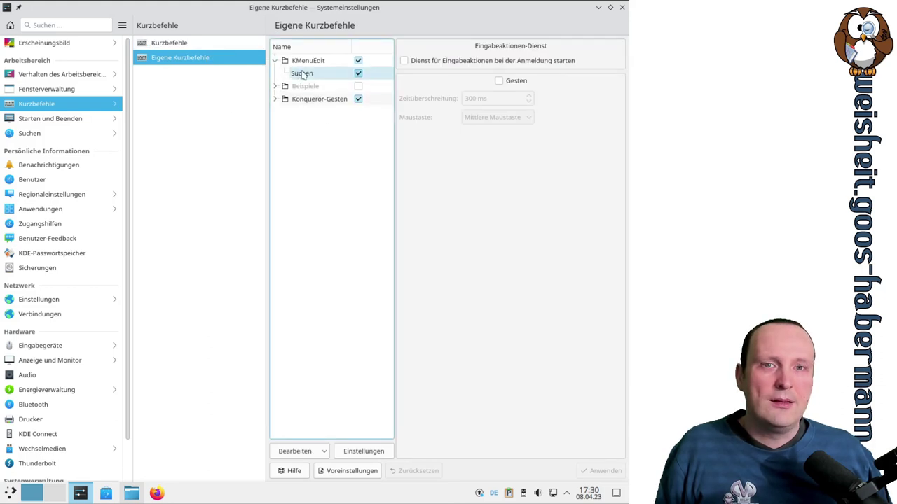
pyautogui.click(303, 75)
pyautogui.click(275, 61)
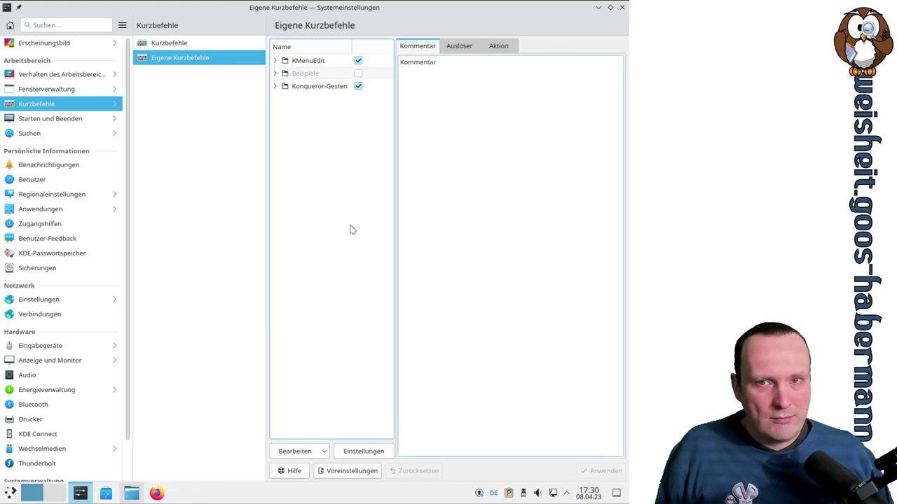
# Browse the Konqueror-Gesten (Zurück, Unterfenster duplizieren, Fenster duplizieren, Vorwärts) and bring up the Bearbeiten > Neu choices
pyautogui.click(311, 86)
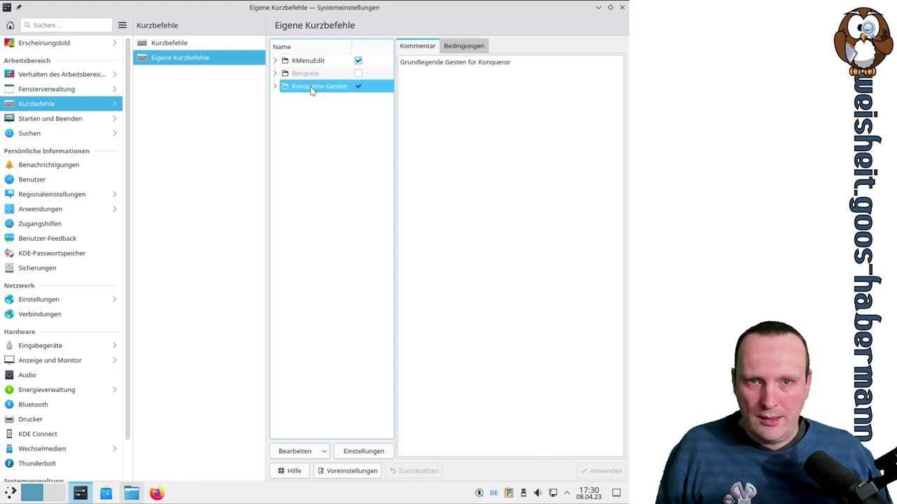
pyautogui.click(276, 86)
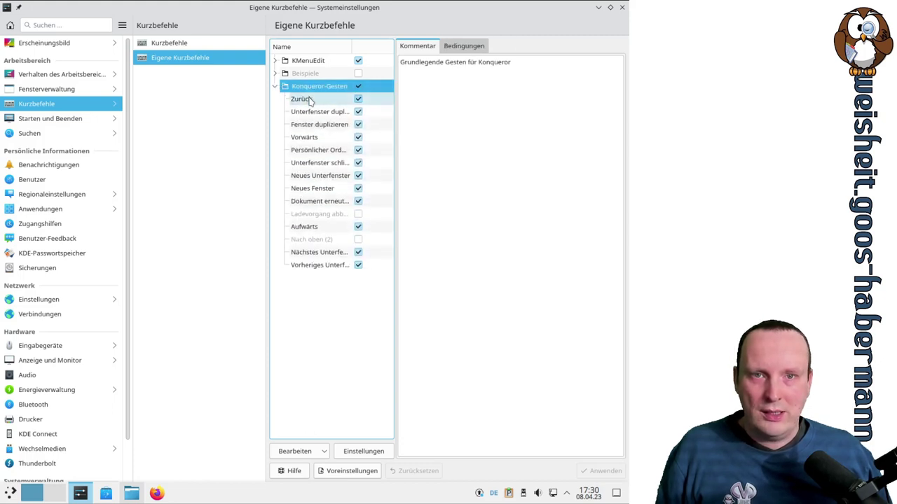
pyautogui.click(311, 101)
pyautogui.click(311, 112)
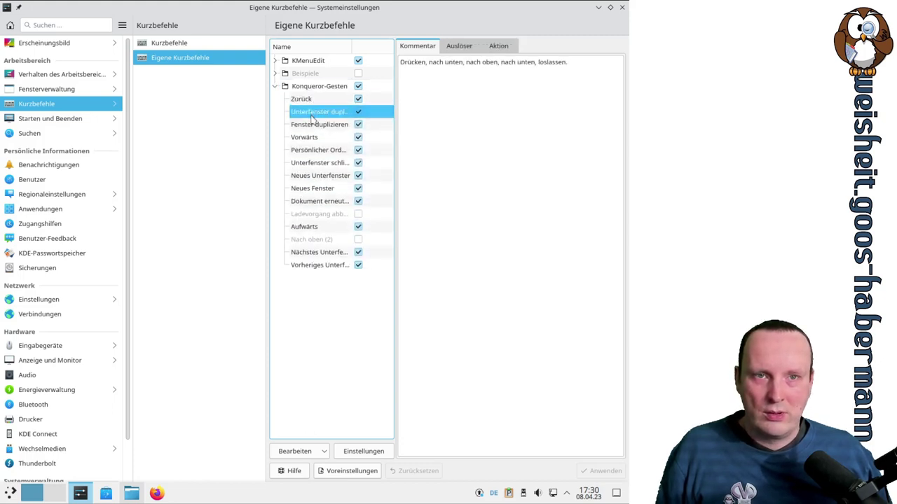
pyautogui.click(314, 124)
pyautogui.click(311, 136)
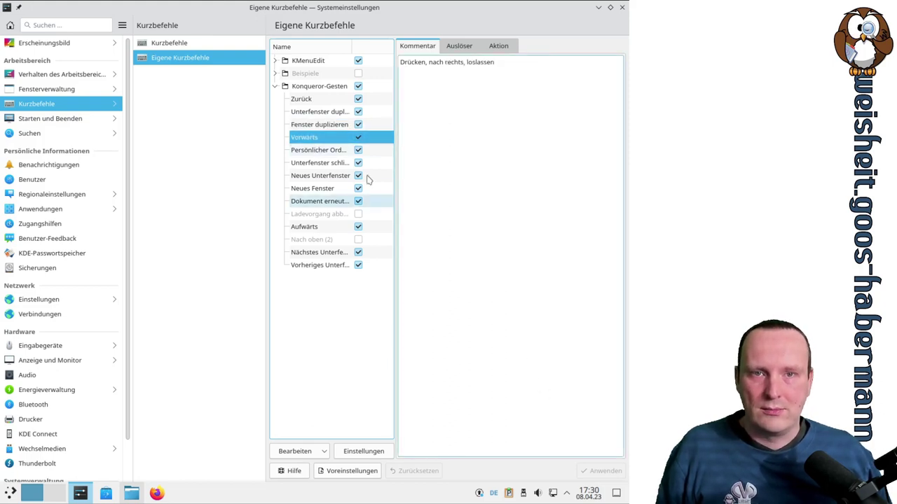
pyautogui.click(274, 60)
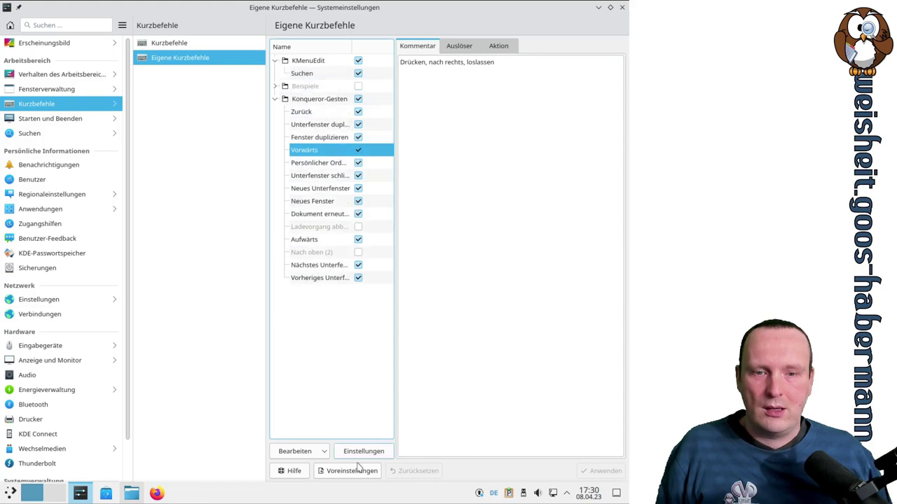
pyautogui.click(319, 454)
# Create a new global shortcut that runs a command, named 'test'
pyautogui.moveTo(313, 386)
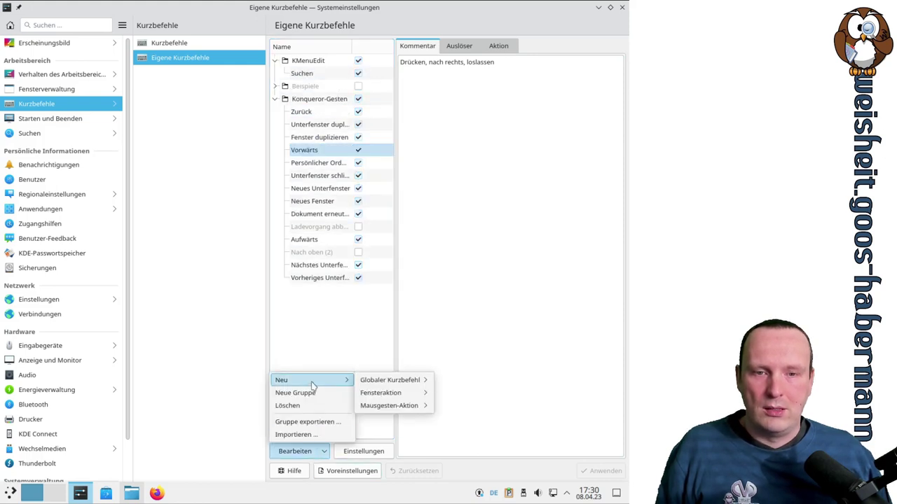
pyautogui.moveTo(399, 383)
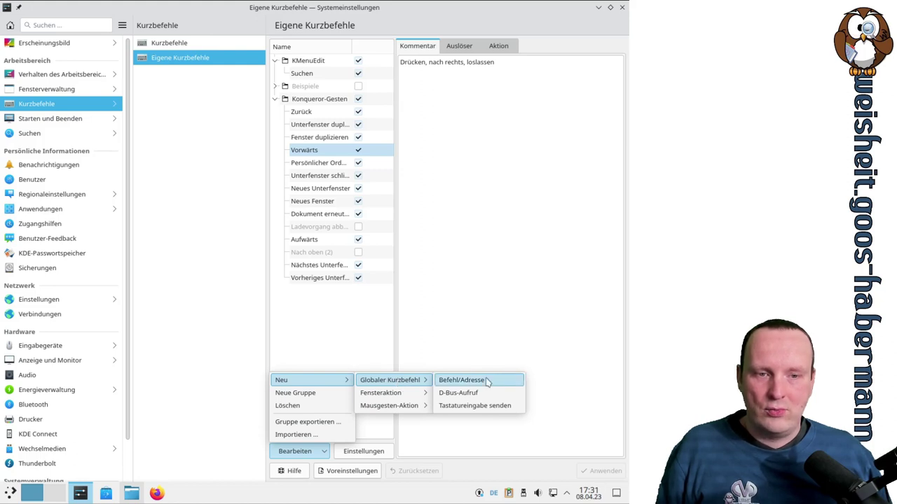
pyautogui.click(462, 380)
pyautogui.write('test')
pyautogui.press('Return')
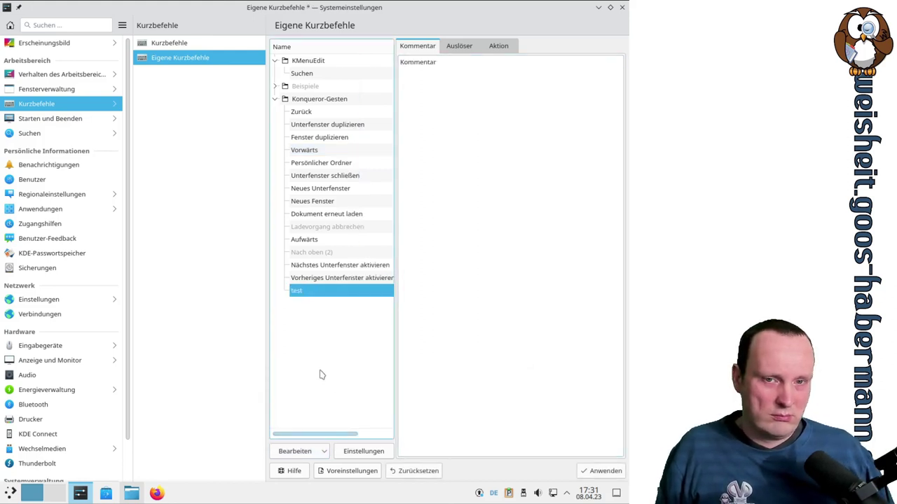
# Record Meta+Strg+Ö as the trigger for 'test' and view its empty Aktion settings
pyautogui.click(459, 47)
pyautogui.click(471, 69)
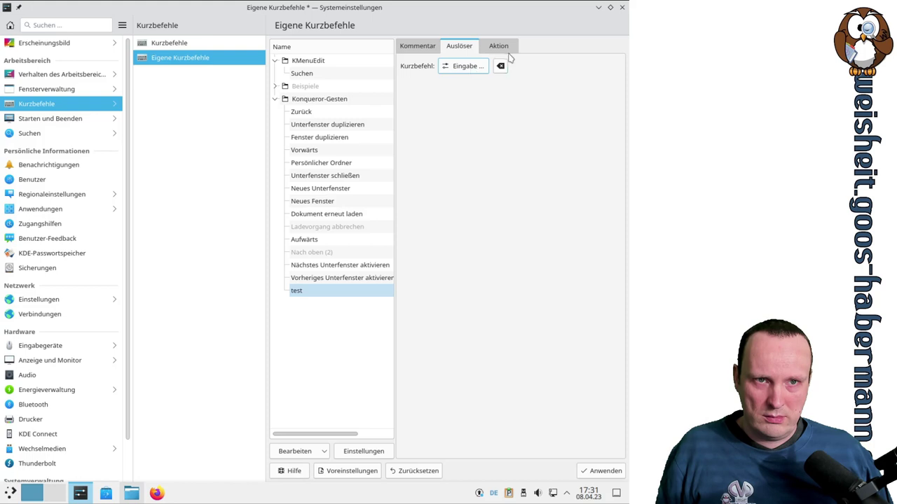
pyautogui.click(504, 46)
pyautogui.click(468, 45)
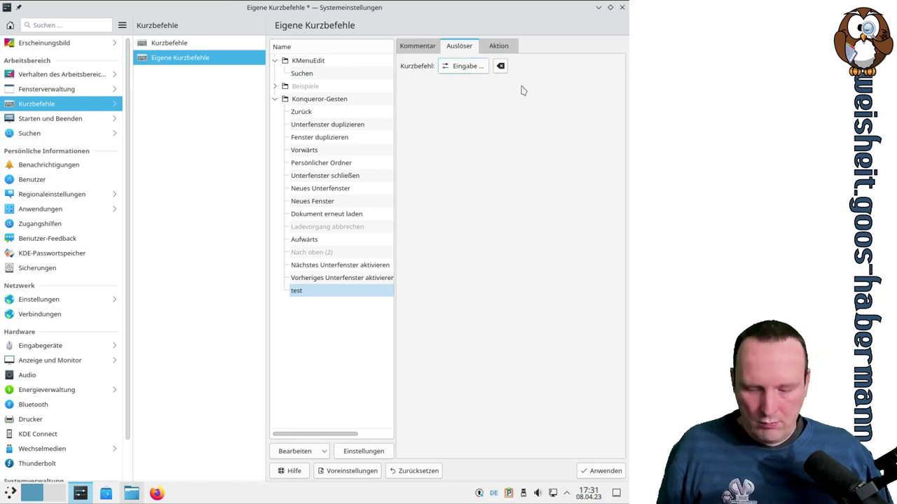
pyautogui.press('super')
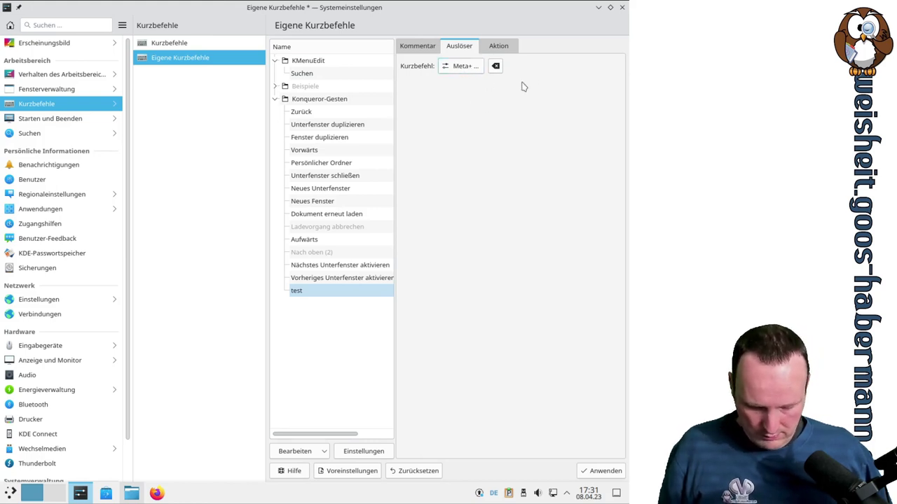
pyautogui.press('ctrl')
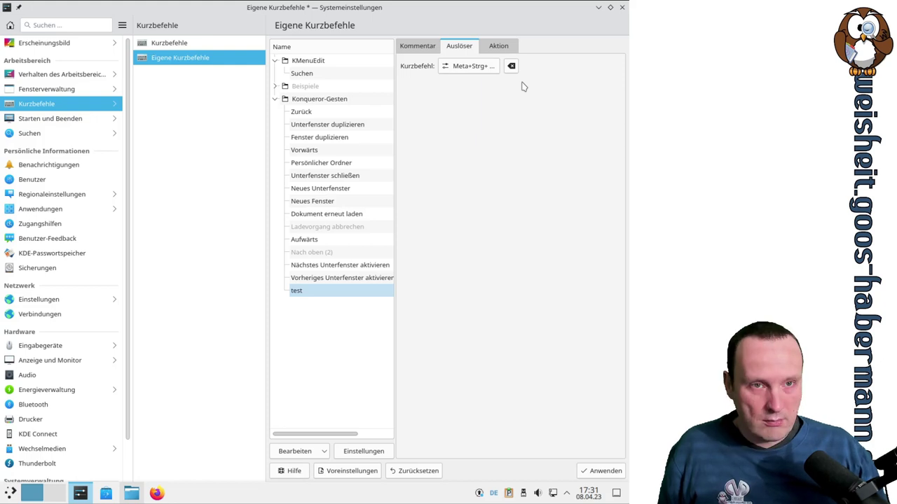
pyautogui.press('super+ctrl+odiaeresis')
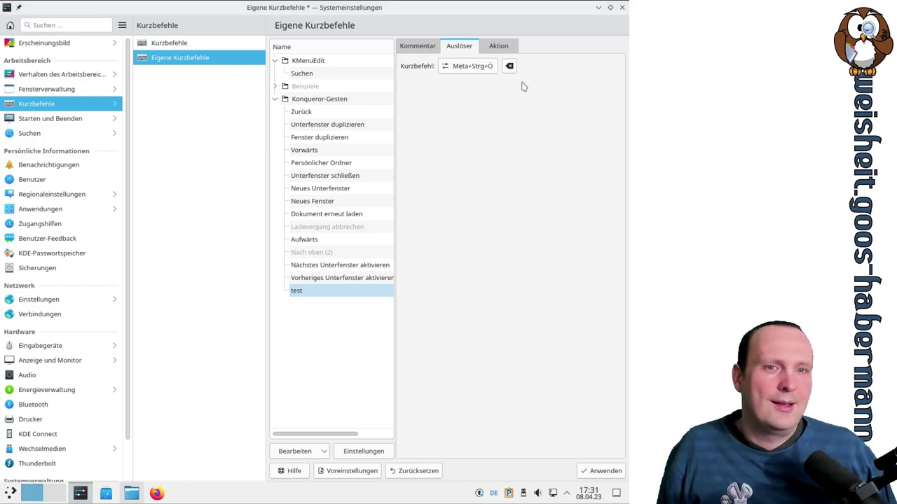
pyautogui.click(498, 47)
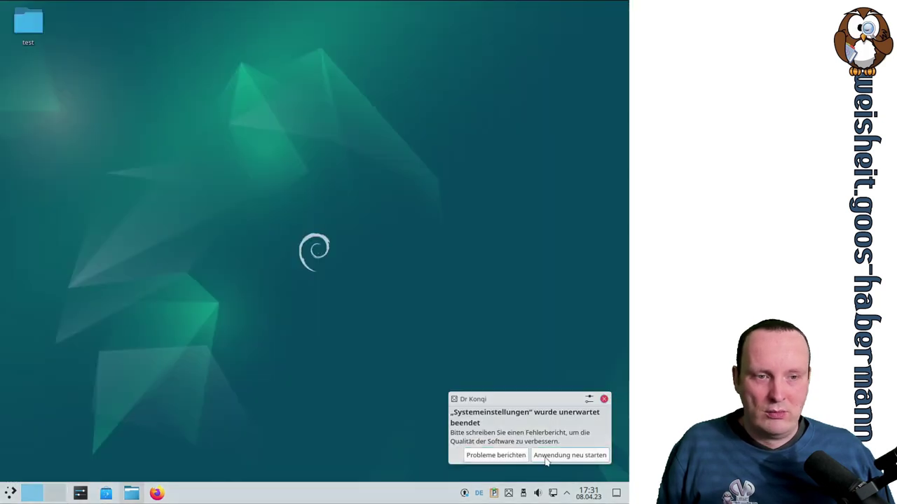
# Restart the crashed Systemeinstellungen from the Dr Konqi notification
pyautogui.click(547, 457)
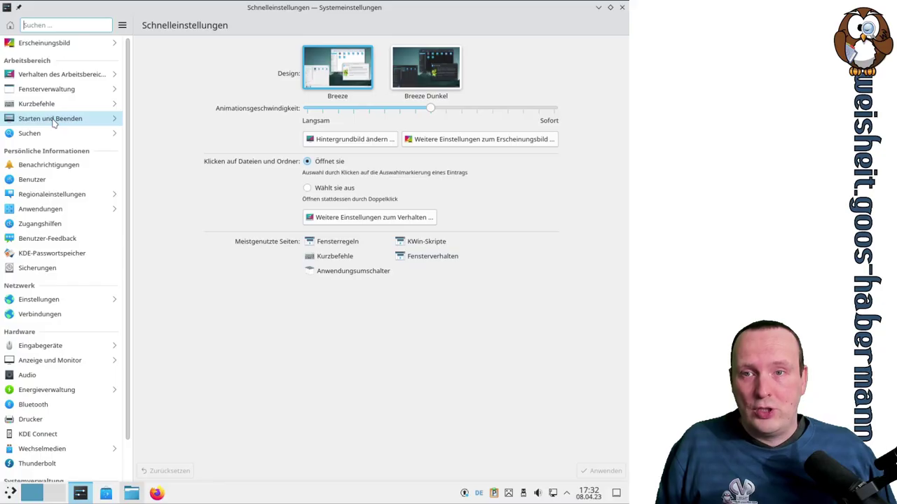
# Go to Starten und Beenden and show its empty Autostart page
pyautogui.click(52, 118)
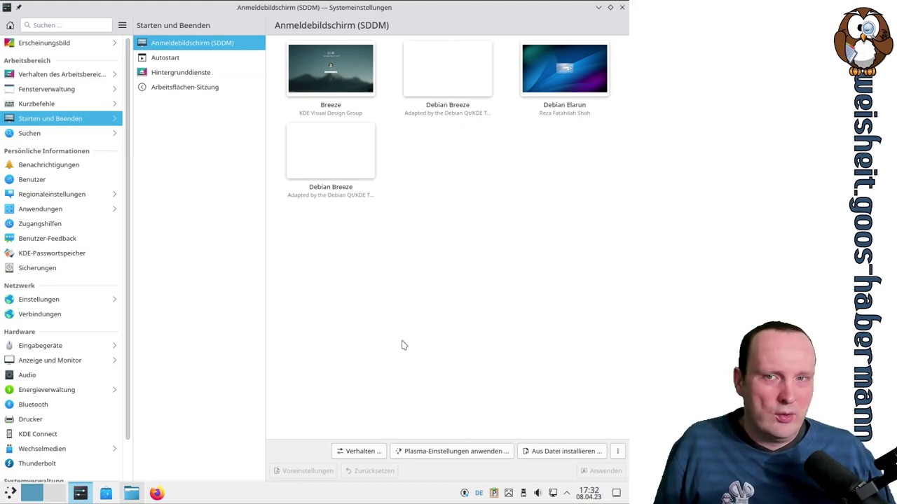
pyautogui.click(186, 62)
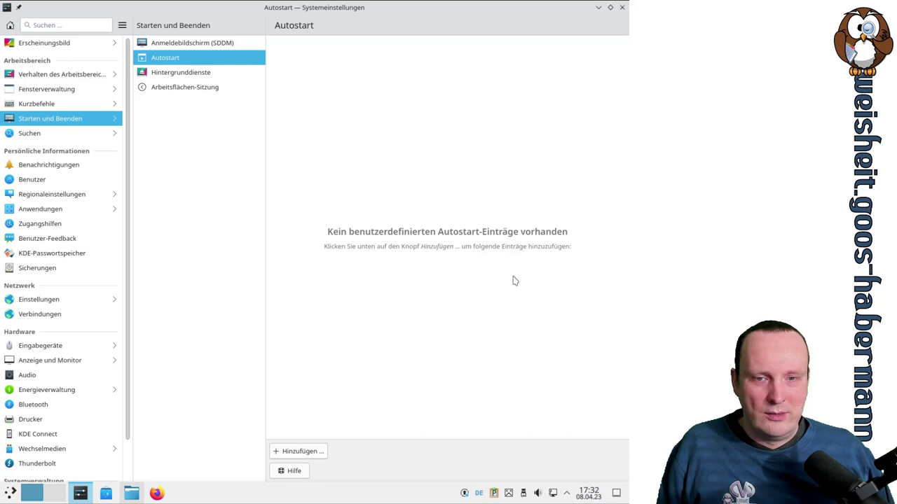
pyautogui.click(307, 452)
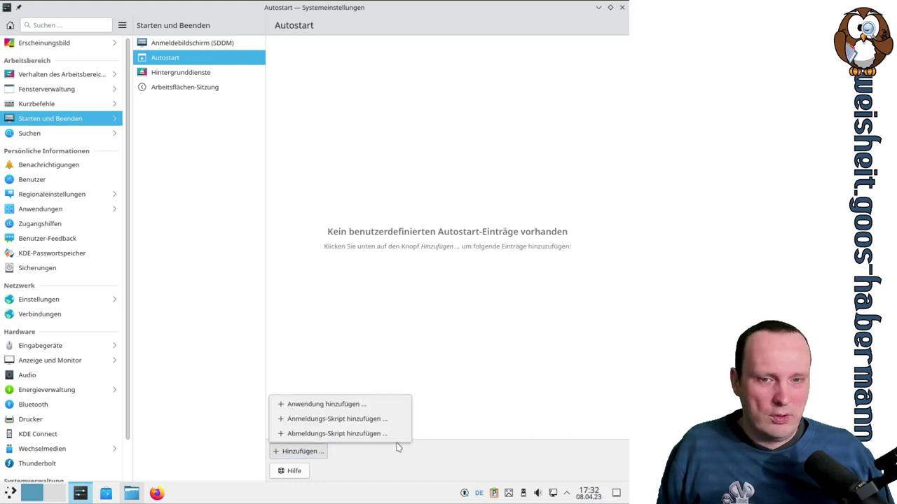
pyautogui.click(360, 405)
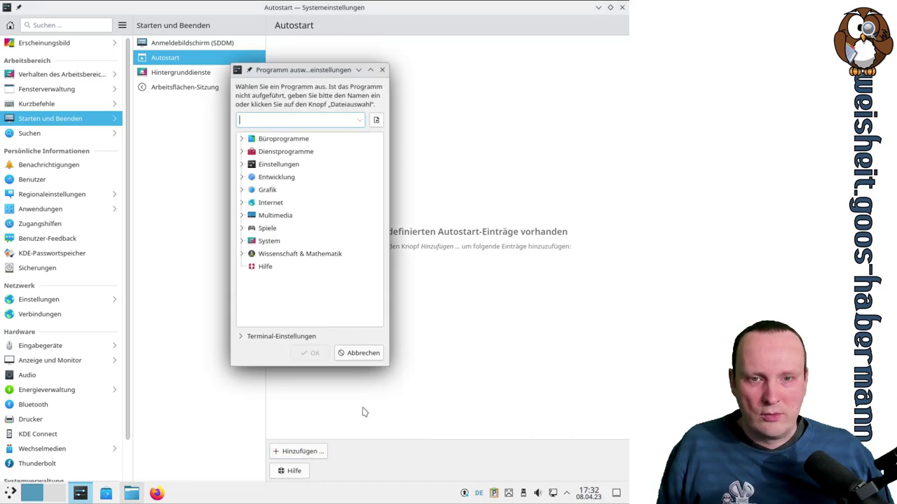
pyautogui.click(241, 164)
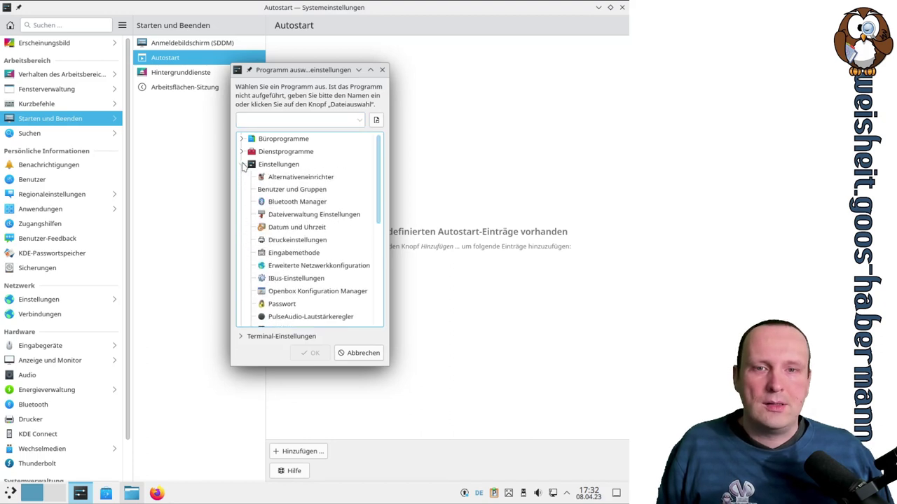
pyautogui.click(242, 164)
pyautogui.click(243, 178)
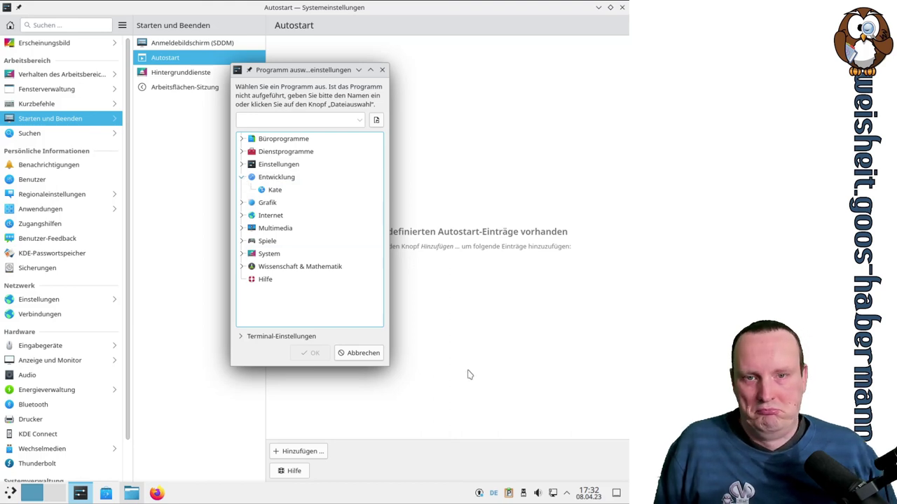
pyautogui.click(363, 353)
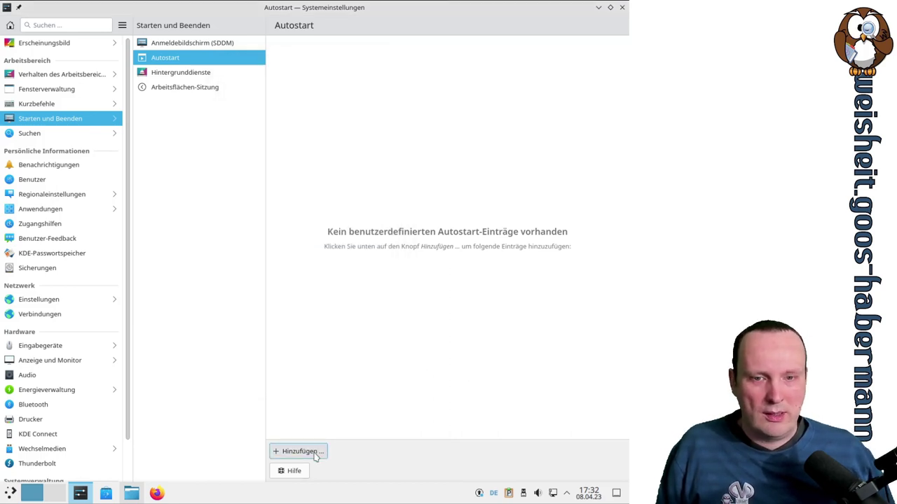
pyautogui.click(316, 452)
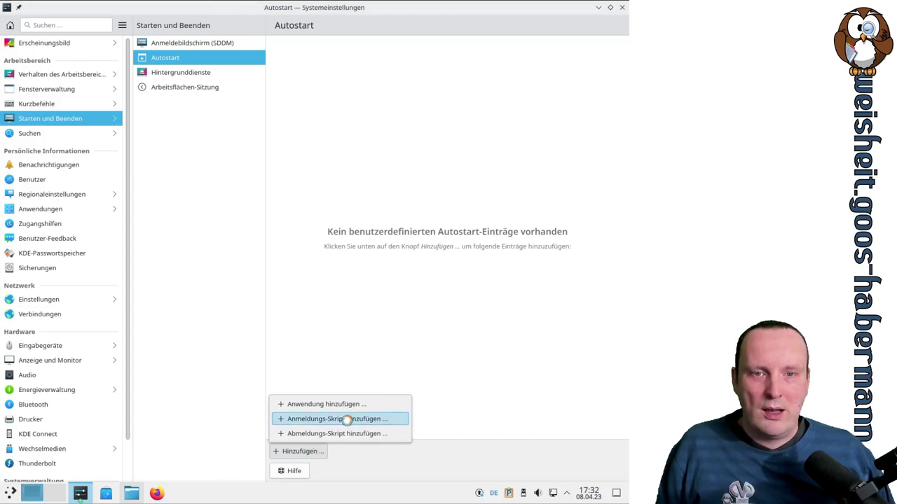
pyautogui.click(348, 421)
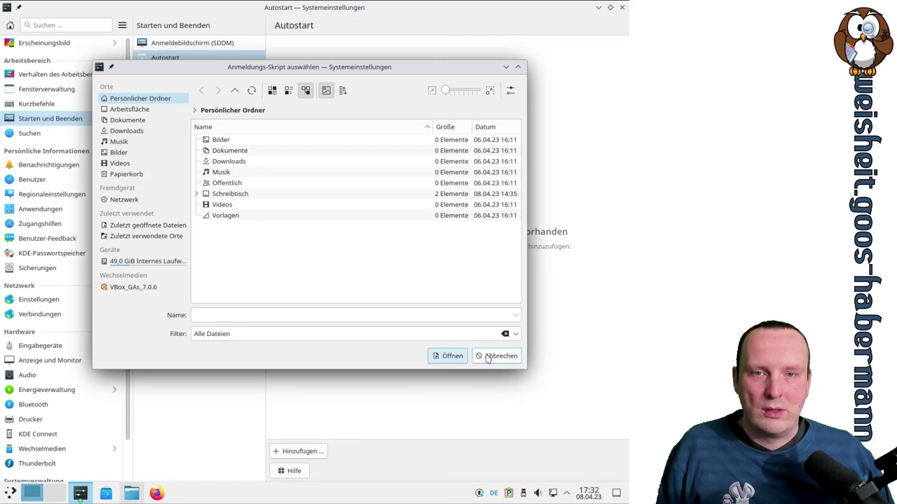
pyautogui.click(488, 355)
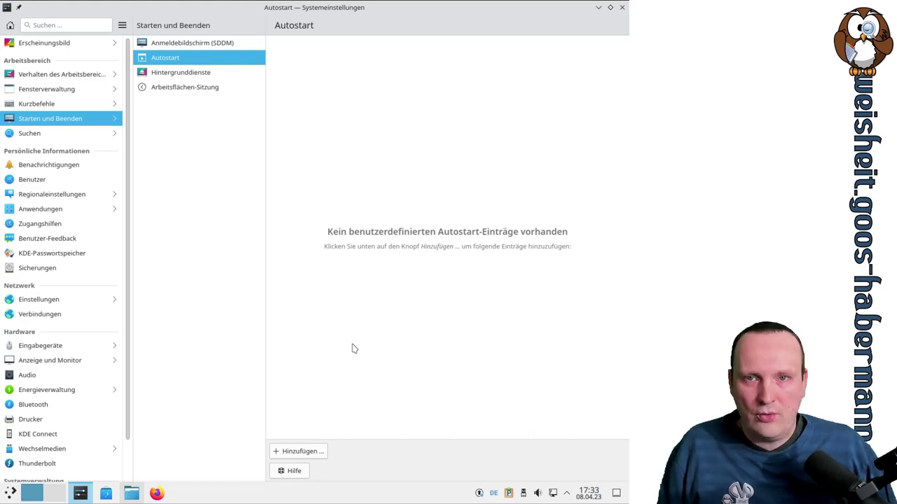
# Open Hintergrunddienste and scroll through the login-started and on-demand KDE services
pyautogui.click(207, 75)
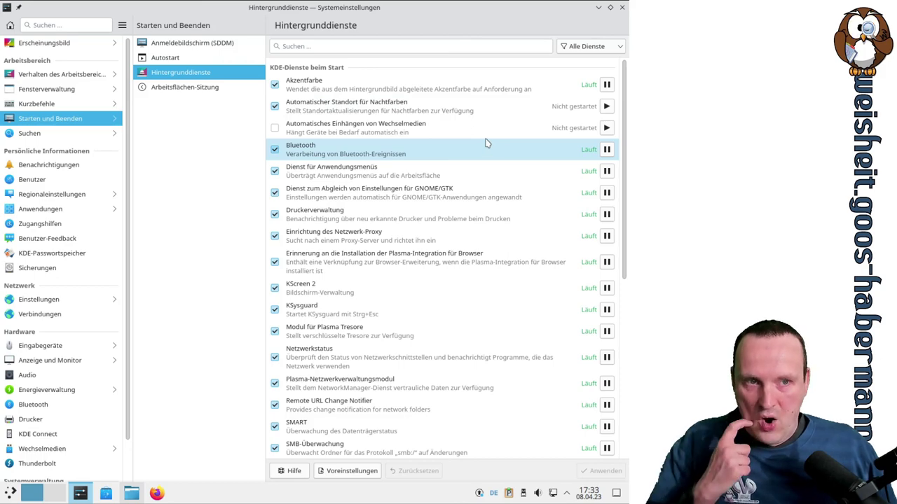
pyautogui.scroll(-8, 484, 144)
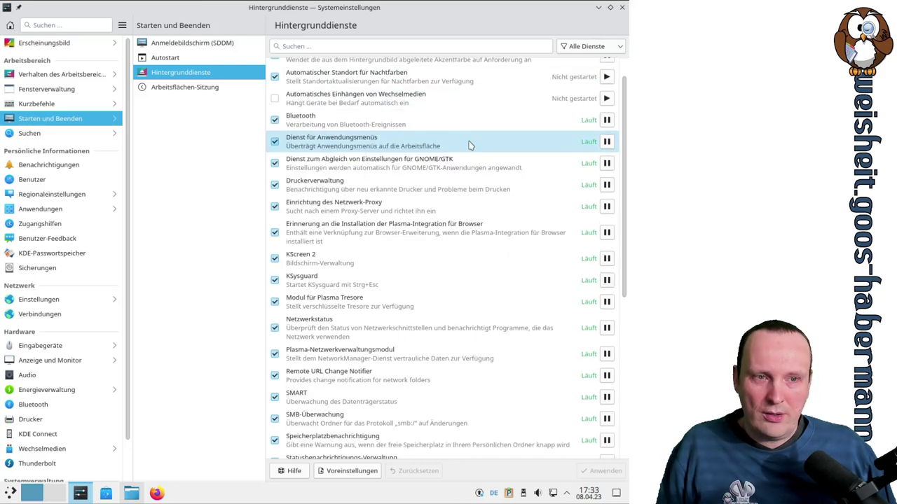
pyautogui.scroll(8, 468, 144)
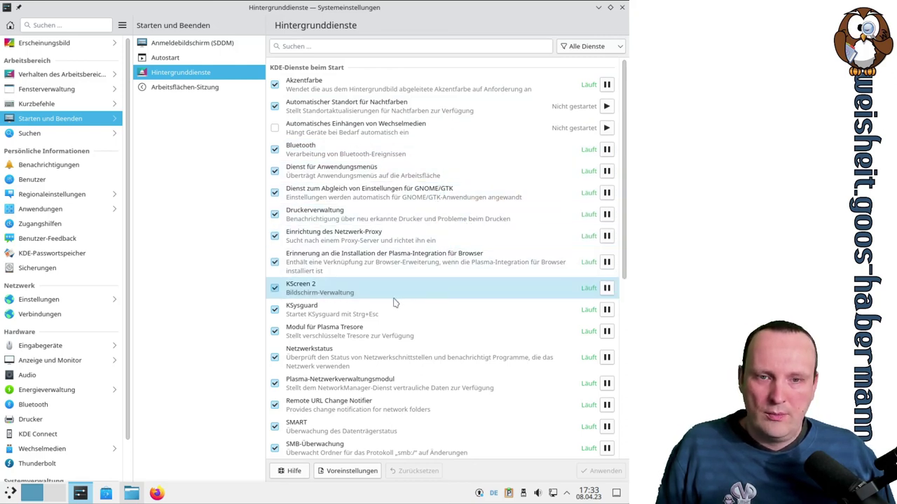
pyautogui.scroll(-3, 416, 335)
pyautogui.scroll(-2, 416, 335)
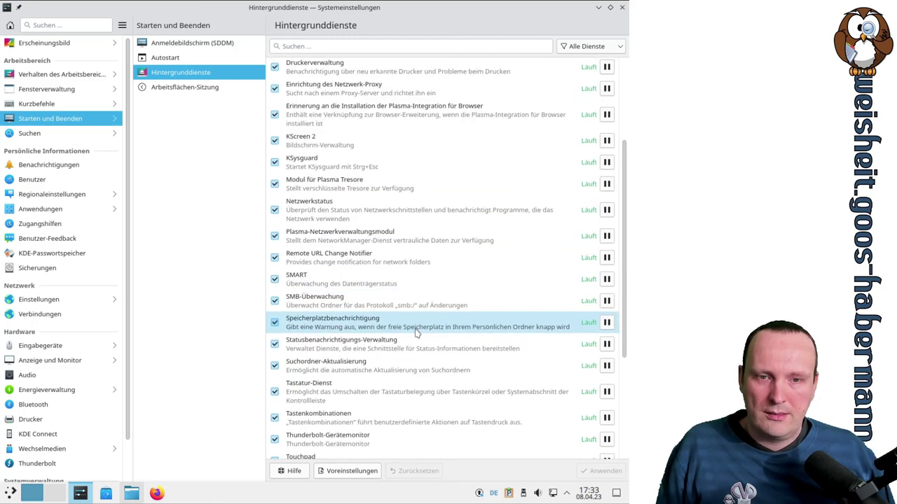
pyautogui.scroll(-5, 379, 316)
pyautogui.scroll(-1, 377, 317)
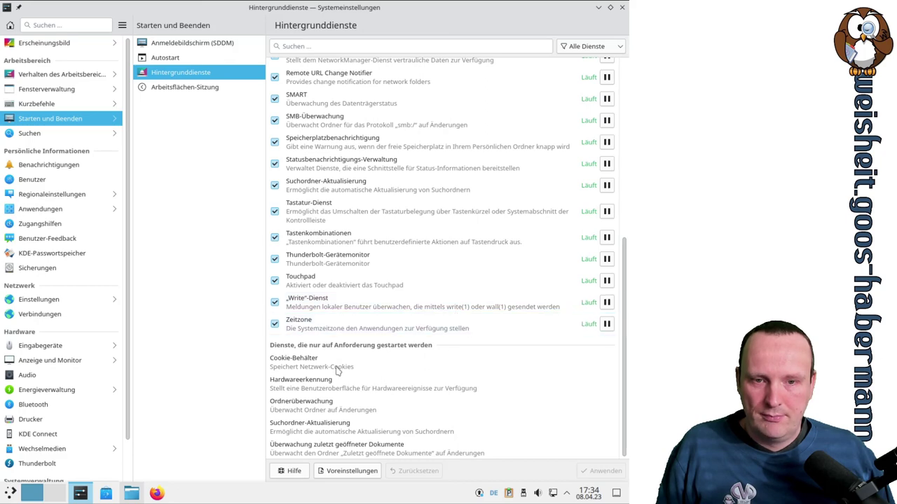
pyautogui.scroll(10, 416, 363)
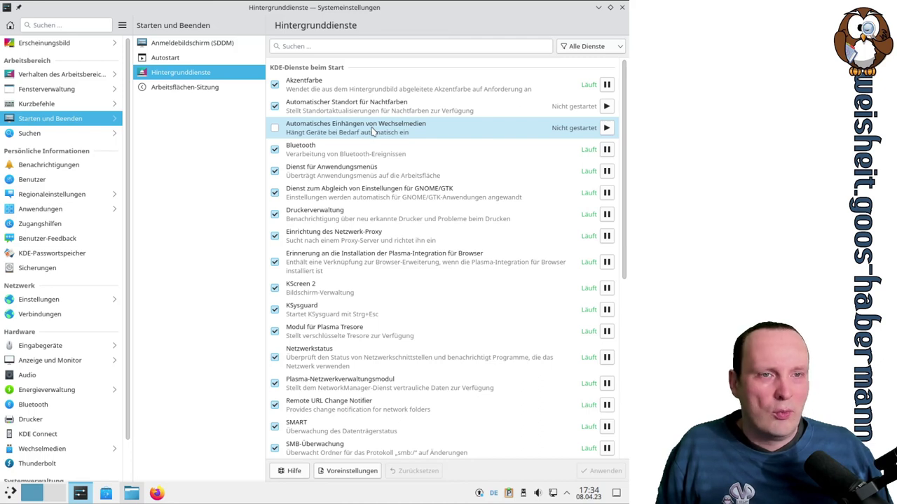
# Enable Automatisches Einhängen von Wechselmedien at login, apply it, and try starting it now
pyautogui.click(277, 128)
pyautogui.click(603, 472)
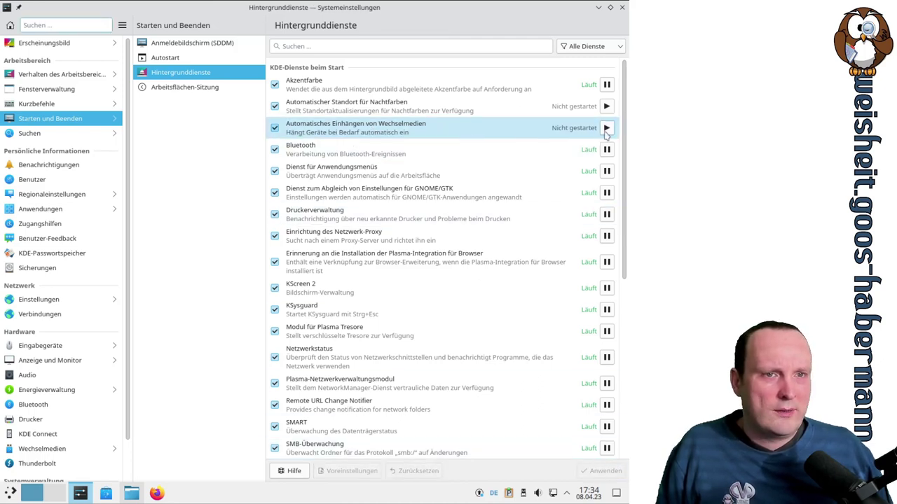
pyautogui.click(606, 129)
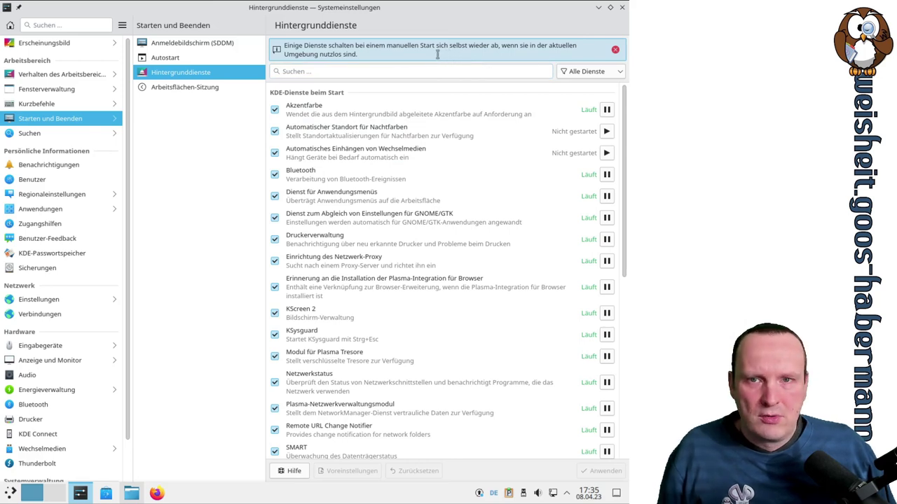
# Turn off the Arbeitsflächen-Sitzung logout screen, apply it, and show the launcher's Verlassen options
pyautogui.click(203, 90)
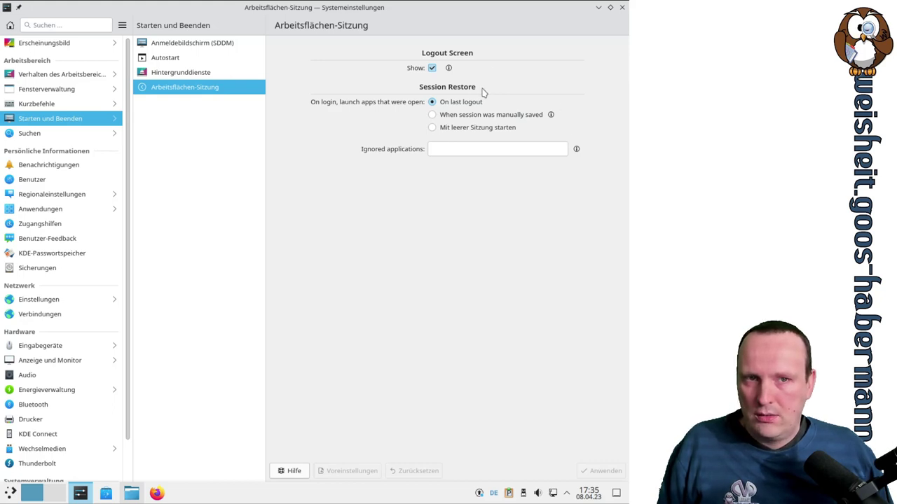
pyautogui.click(432, 68)
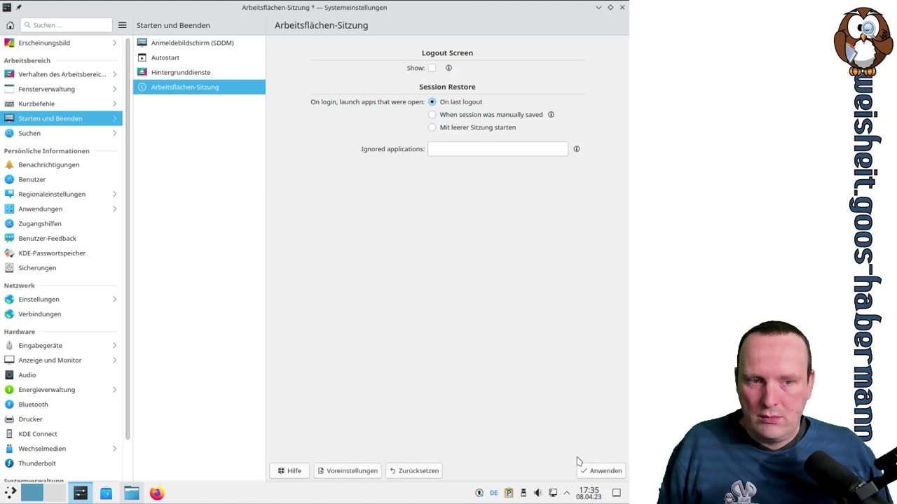
pyautogui.click(607, 472)
pyautogui.click(12, 493)
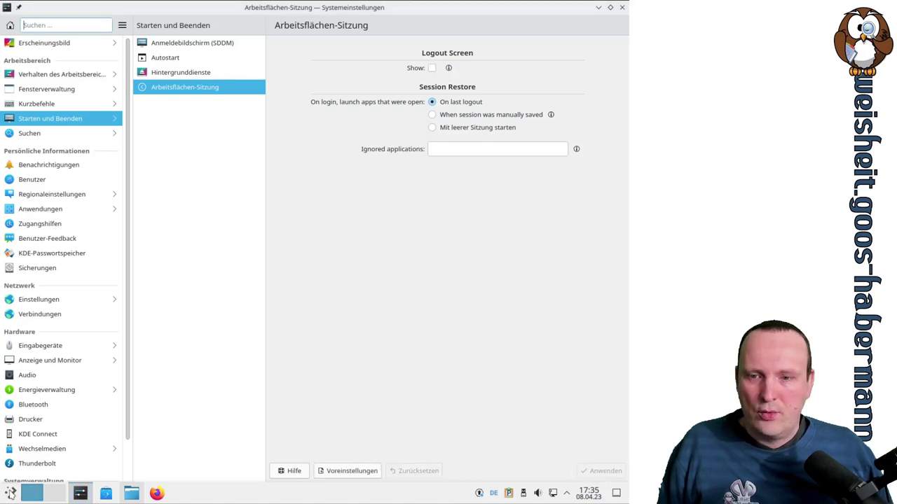
pyautogui.click(324, 475)
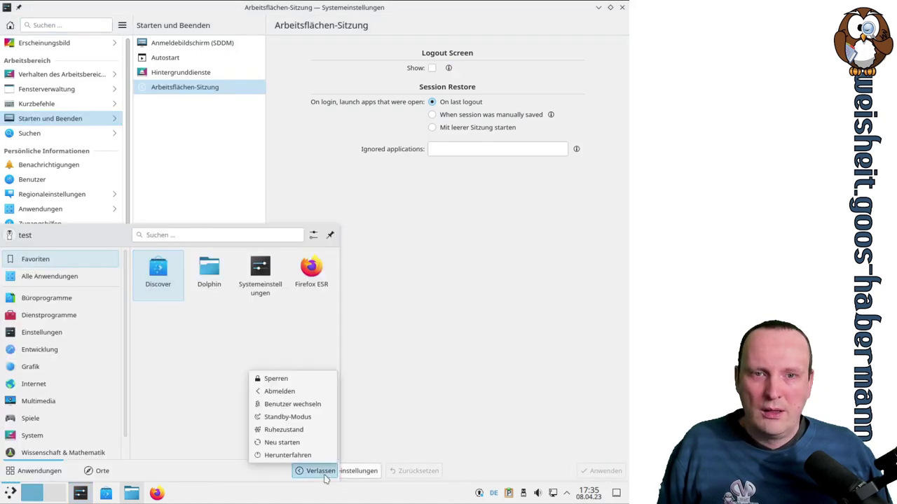
# Log out, sign back in with username and password, and reopen Systemeinstellungen at Suchen
pyautogui.click(301, 393)
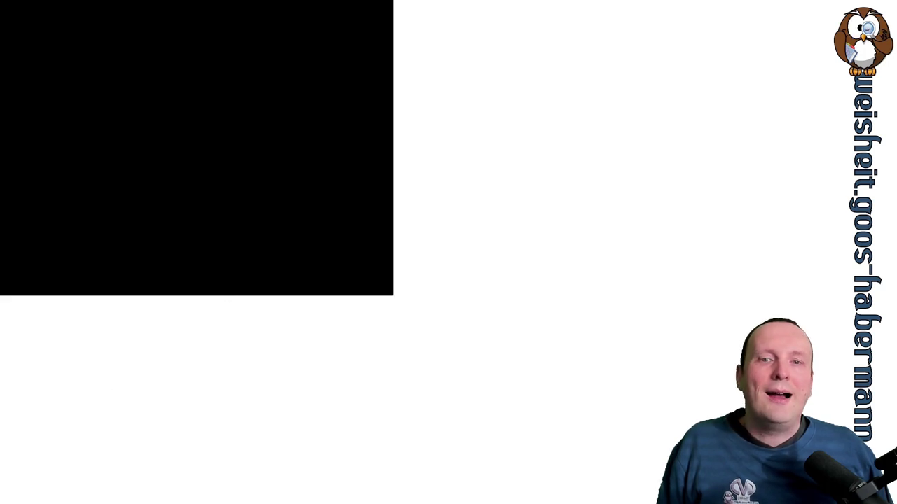
pyautogui.write('est')
pyautogui.press('Tab')
pyautogui.write('test')
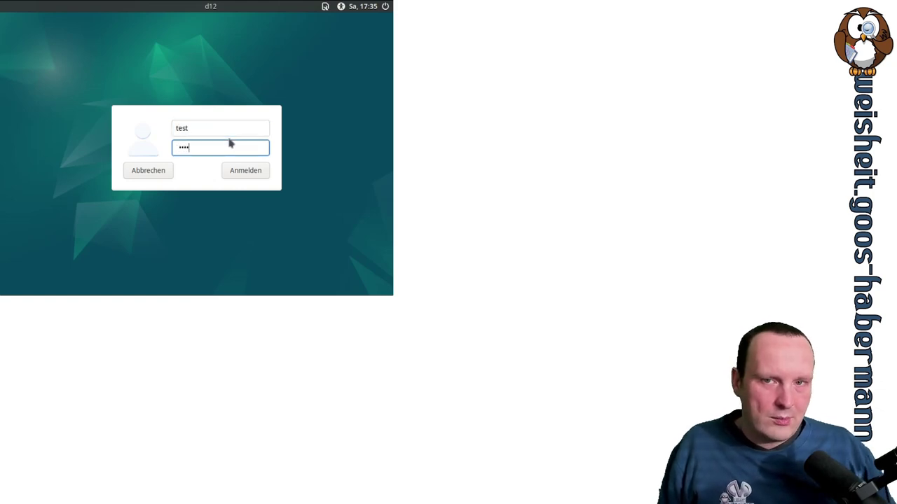
pyautogui.press('Return')
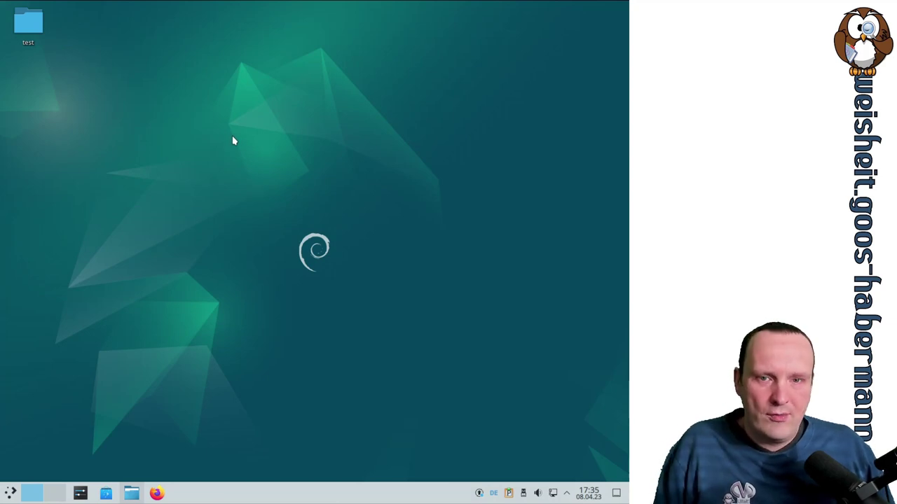
pyautogui.click(80, 493)
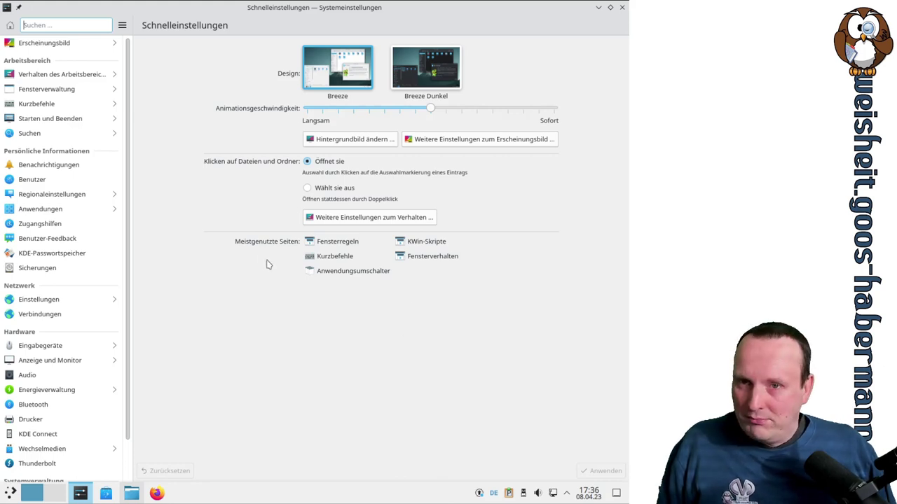
pyautogui.click(83, 131)
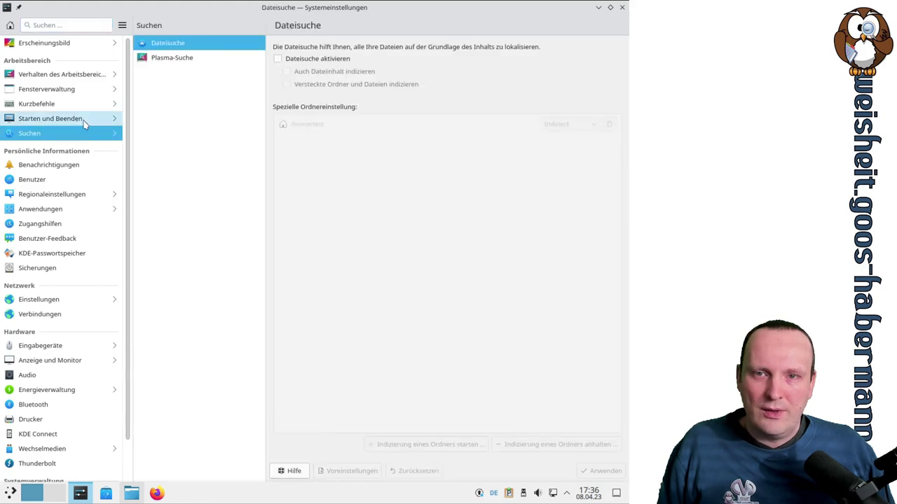
# Enable Dateisuche indexing of /home/test and apply the change
pyautogui.click(82, 119)
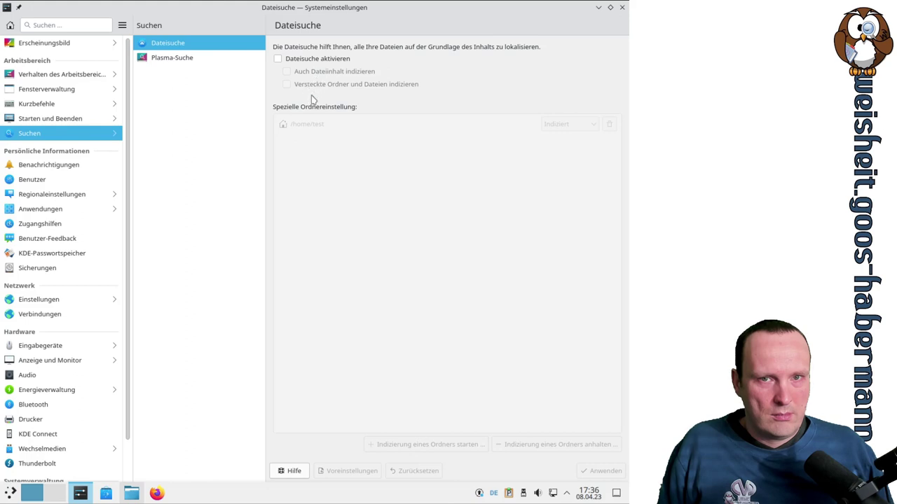
pyautogui.click(312, 60)
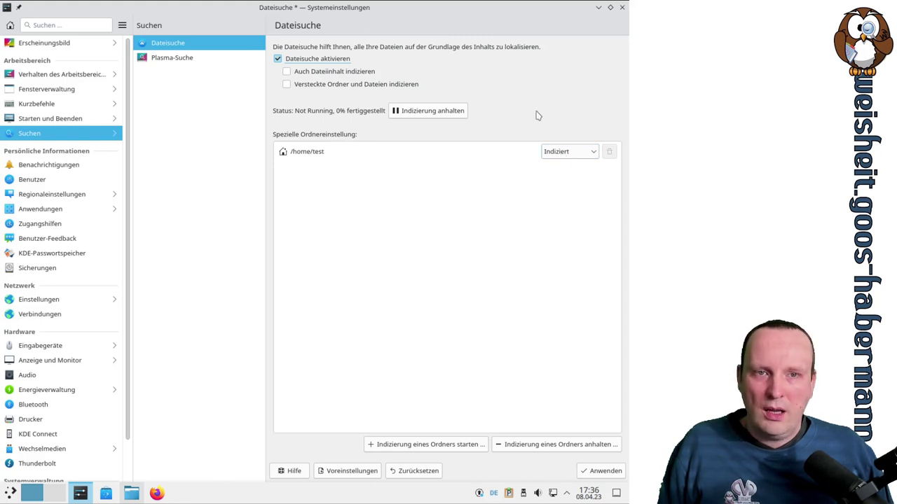
pyautogui.click(596, 474)
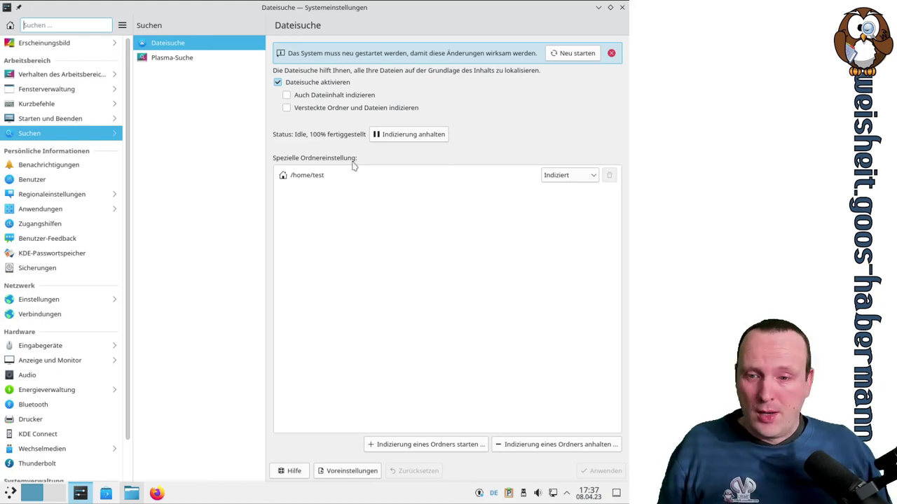
pyautogui.click(10, 494)
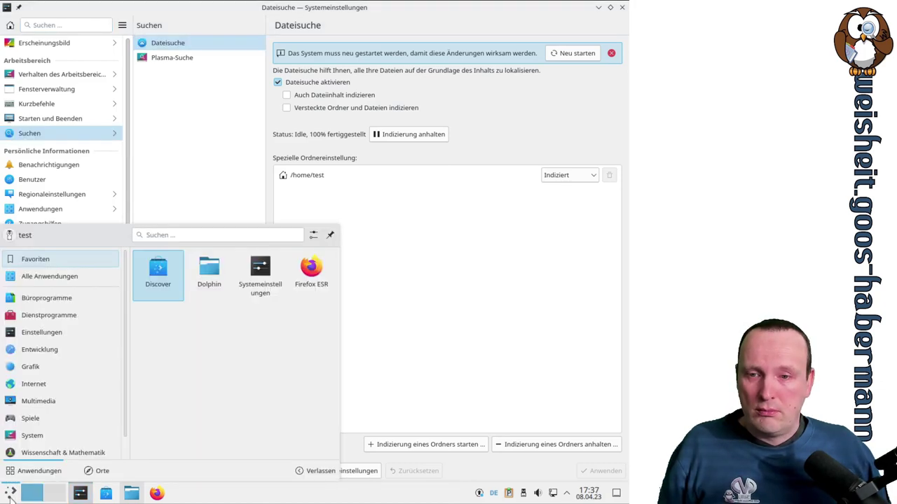
# Launch Kate from the launcher, maximize it, and start a new document
pyautogui.click(175, 237)
pyautogui.write('k')
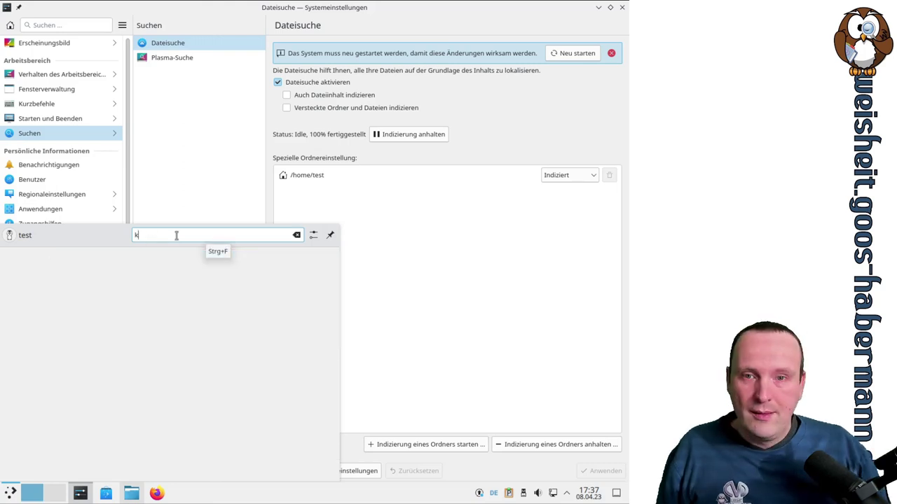
pyautogui.write('ate')
pyautogui.click(138, 257)
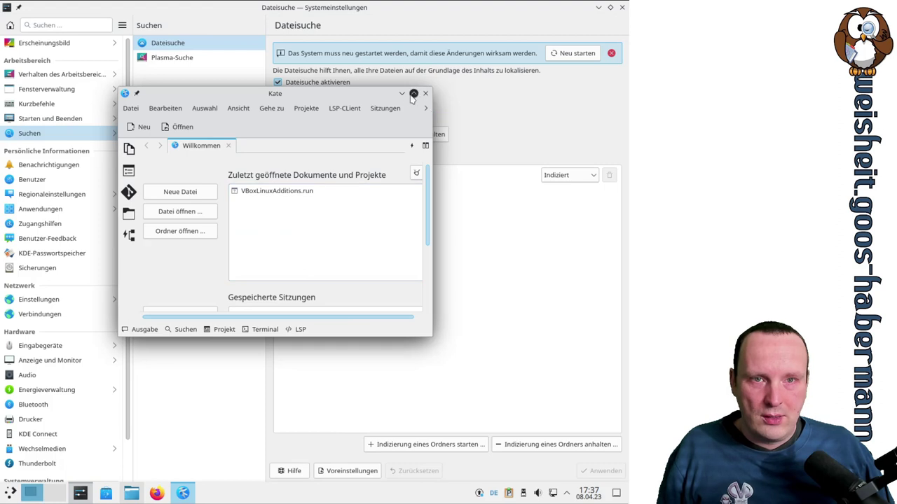
pyautogui.click(412, 94)
pyautogui.click(180, 204)
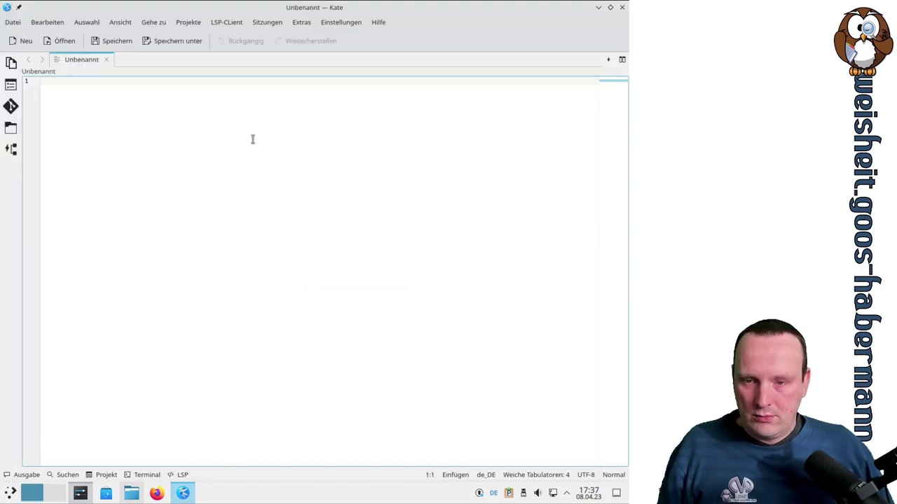
# Type abcdefg, save it as abc.txt in Schreibtisch, and close Kate
pyautogui.write('abcdefg')
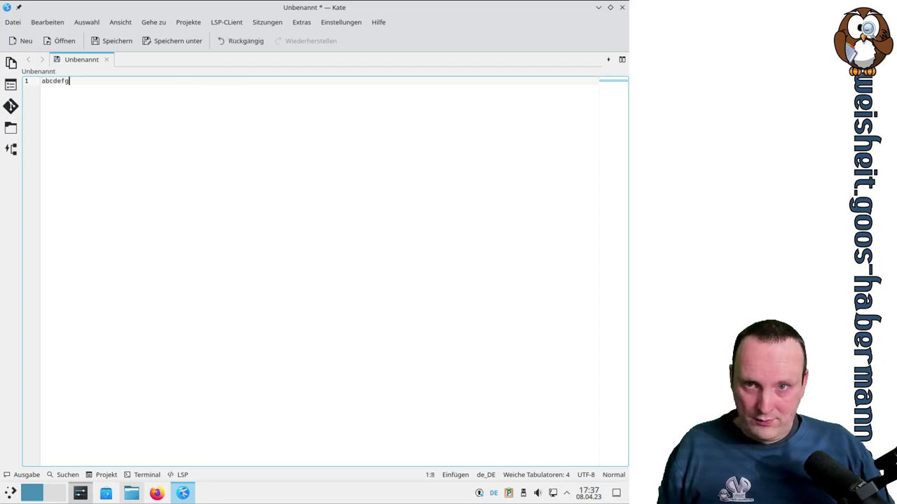
pyautogui.hotkey('ctrl', 's')
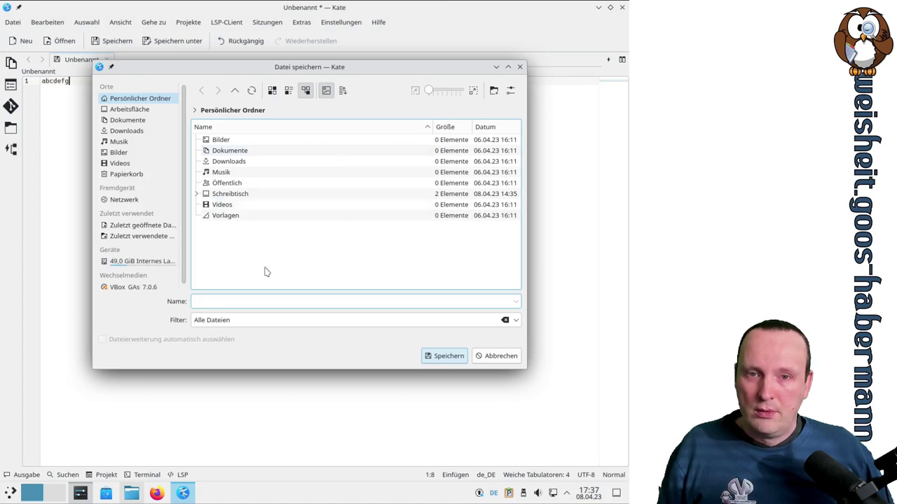
pyautogui.doubleClick(239, 196)
pyautogui.click(221, 301)
pyautogui.write('abc')
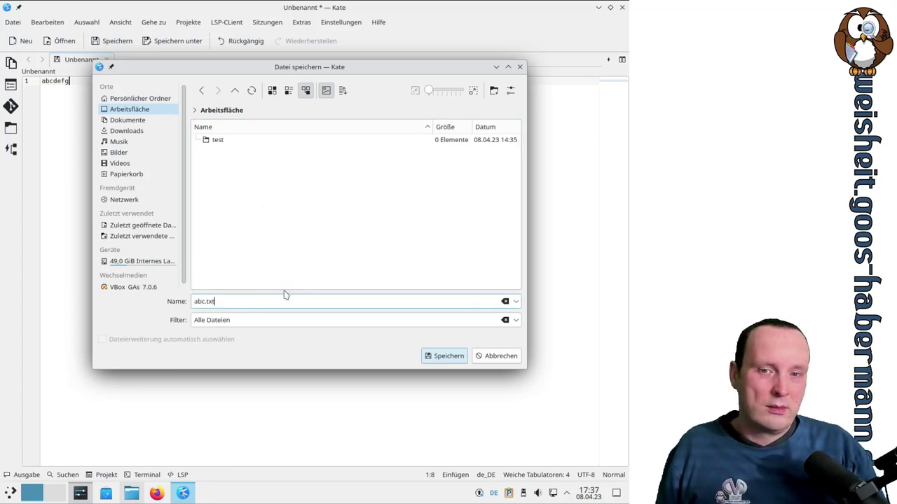
pyautogui.press('Return')
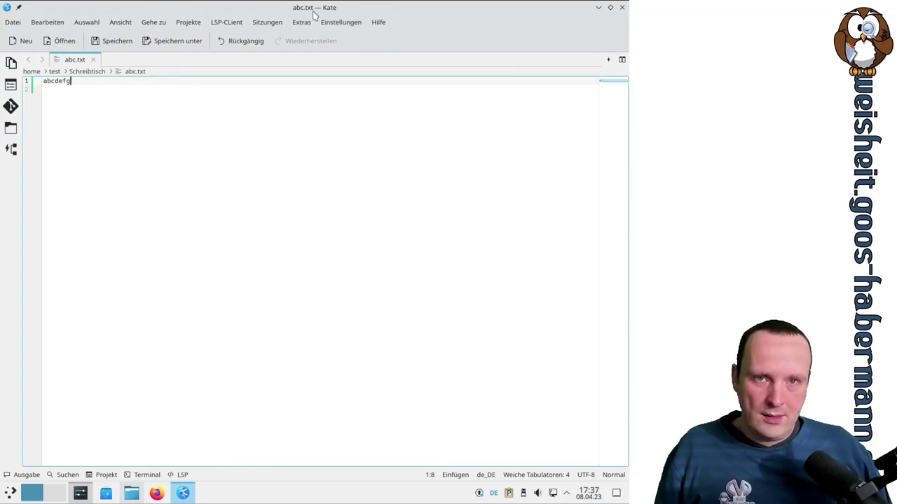
pyautogui.doubleClick(63, 82)
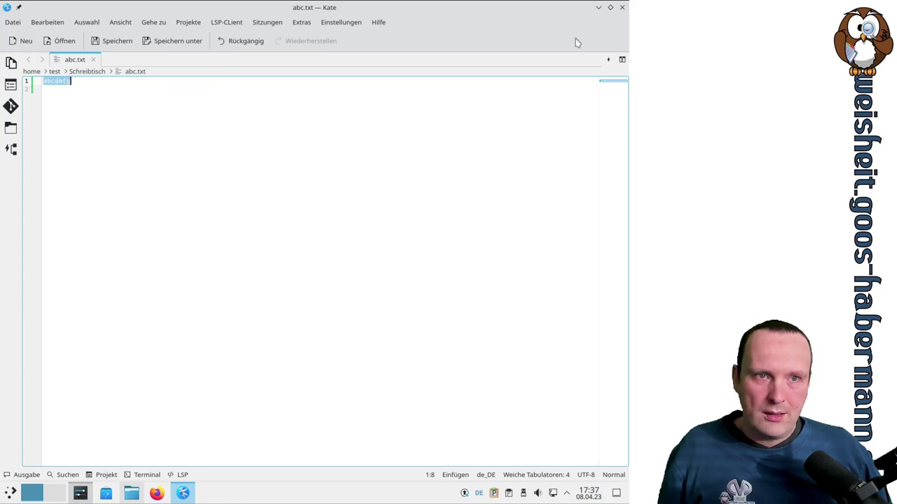
pyautogui.click(622, 7)
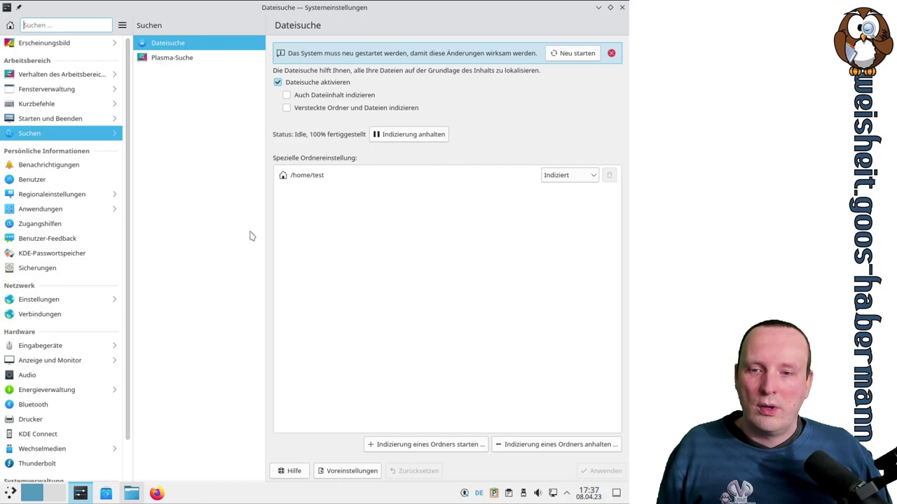
pyautogui.click(11, 493)
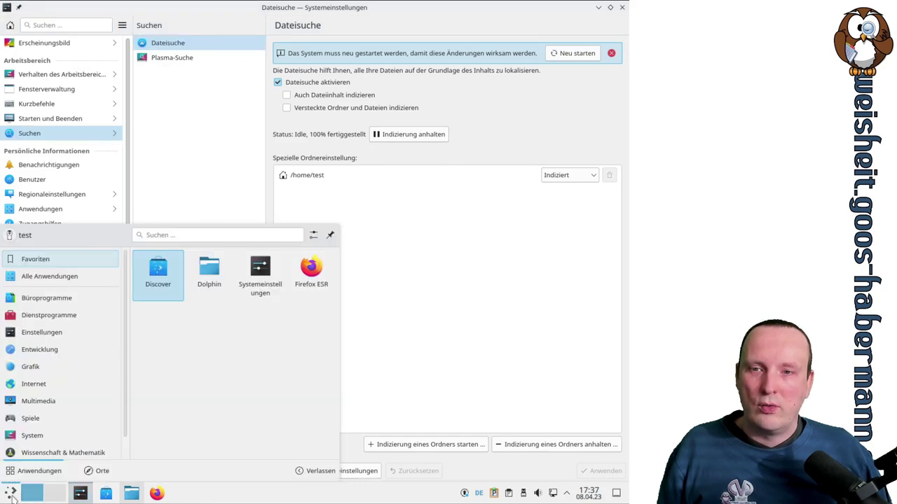
pyautogui.write('abcdefg')
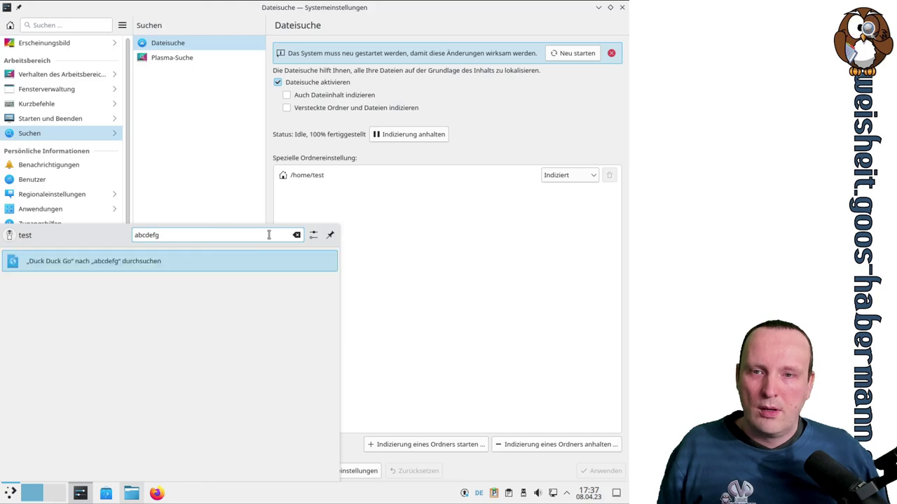
pyautogui.press('Return')
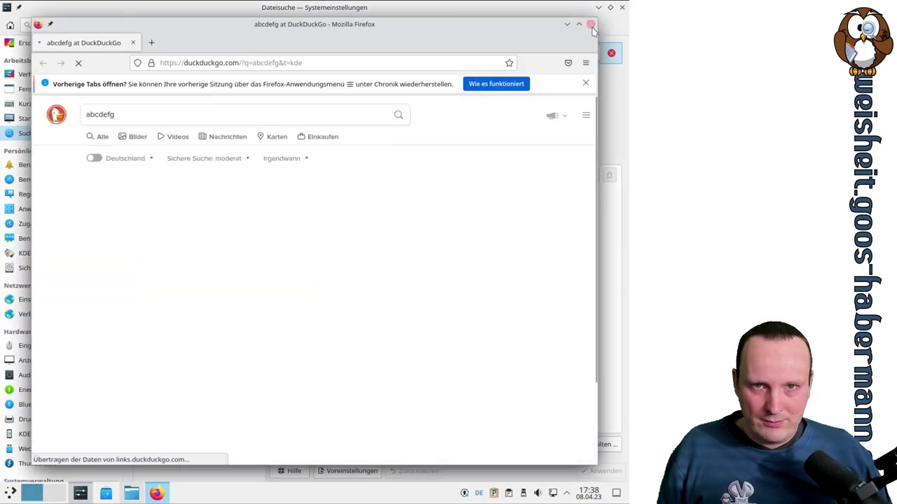
pyautogui.click(590, 25)
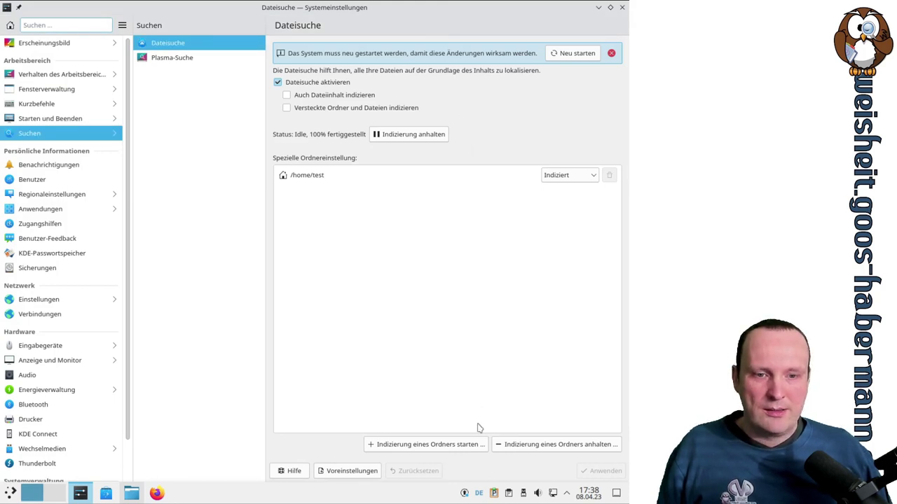
# Dismiss the add-folder dialog, then enable 'Auch Dateiinhalt indizieren' and apply it
pyautogui.click(460, 448)
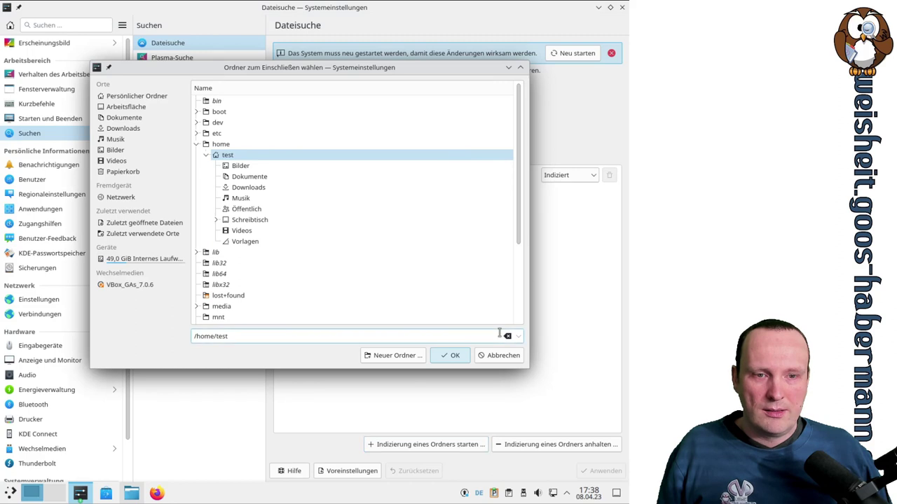
pyautogui.click(505, 357)
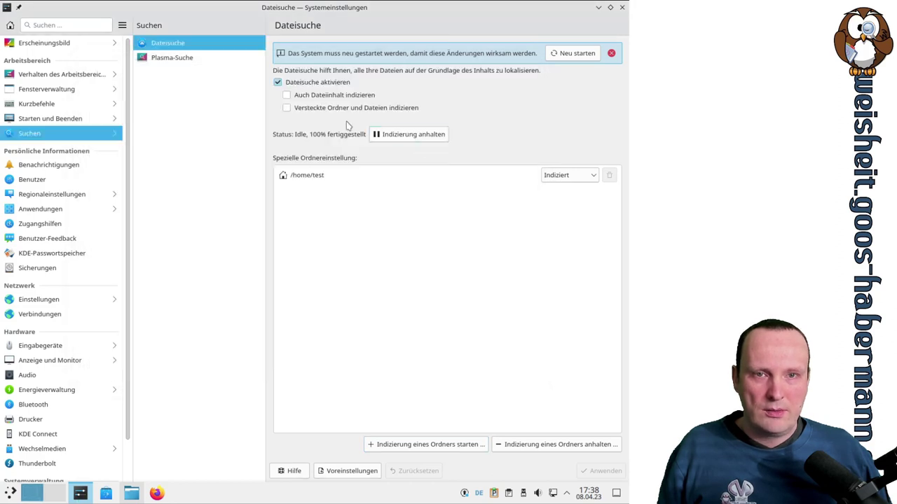
pyautogui.click(341, 98)
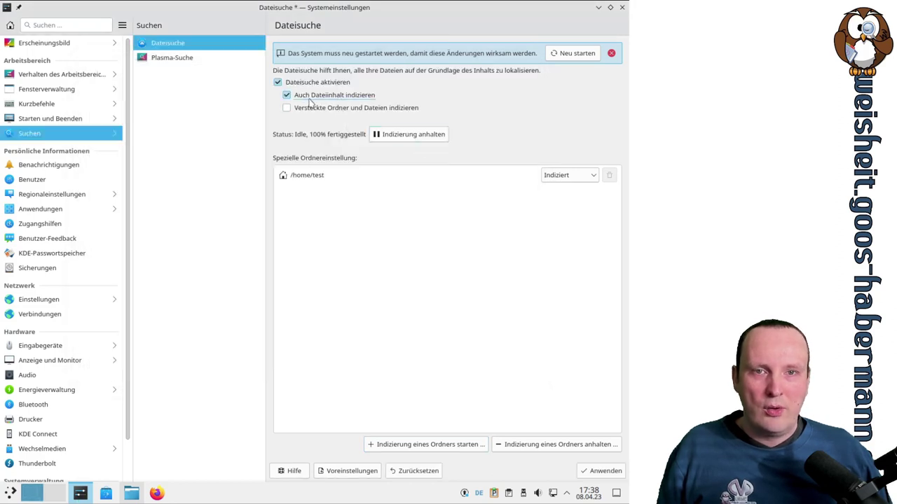
pyautogui.click(600, 472)
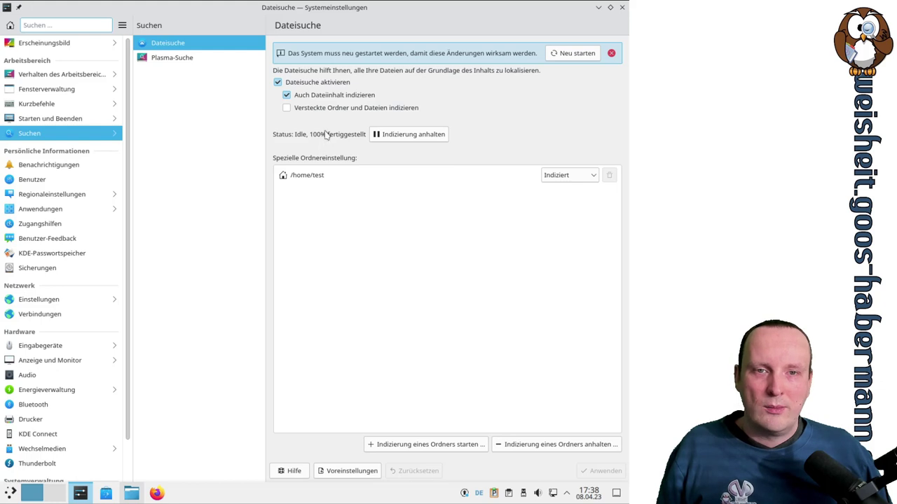
pyautogui.click(10, 493)
# Search the launcher for abcdefg and abcd, then pause file indexing
pyautogui.write('abcdefg')
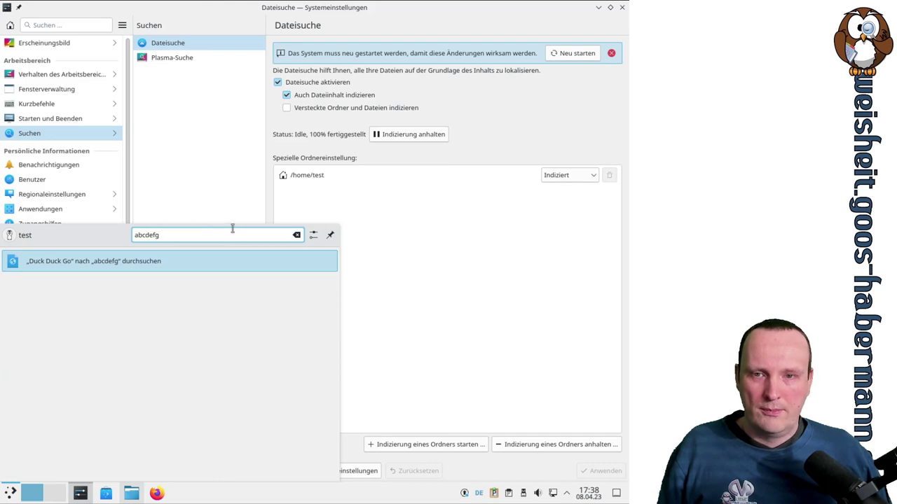
pyautogui.press('BackSpace')
pyautogui.press('BackSpace')
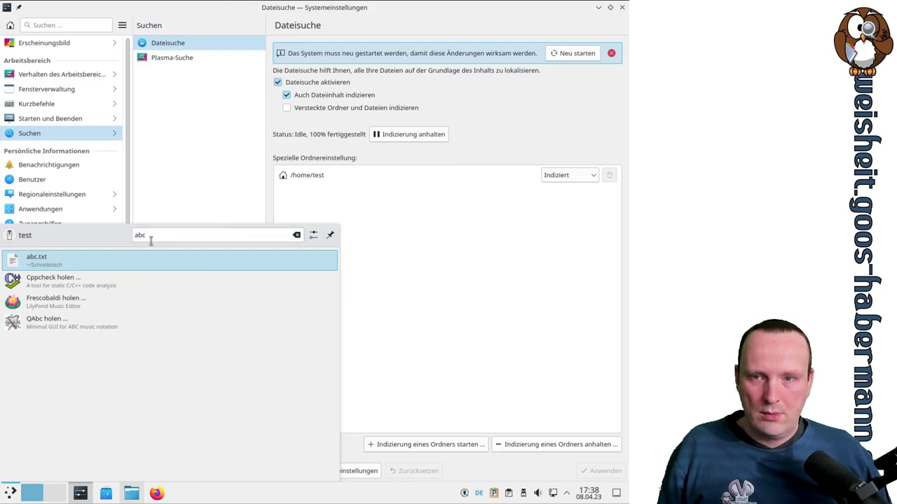
pyautogui.write('d')
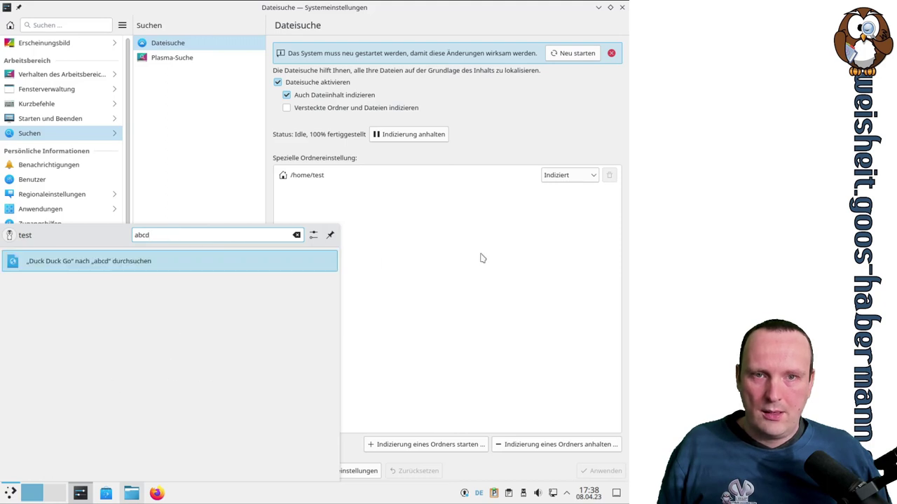
pyautogui.press('Escape')
pyautogui.click(420, 134)
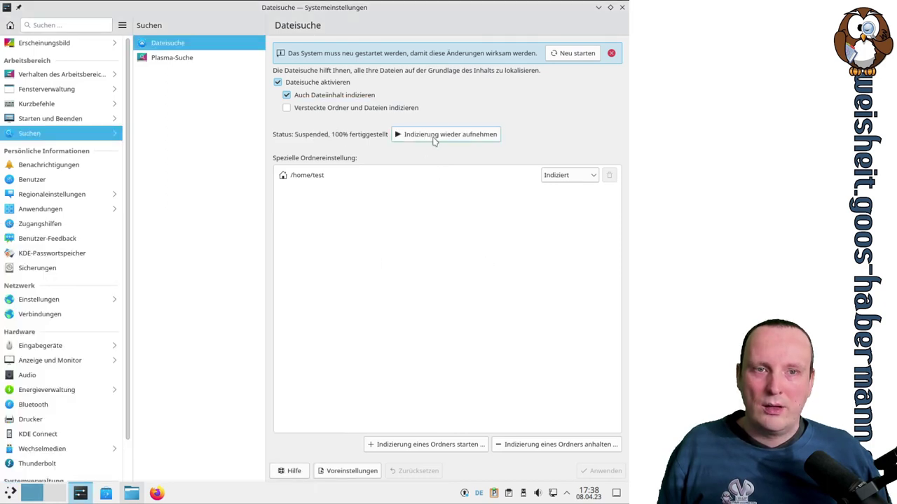
# Resume indexing and apply 'Versteckte Ordner und Dateien indizieren'
pyautogui.click(435, 137)
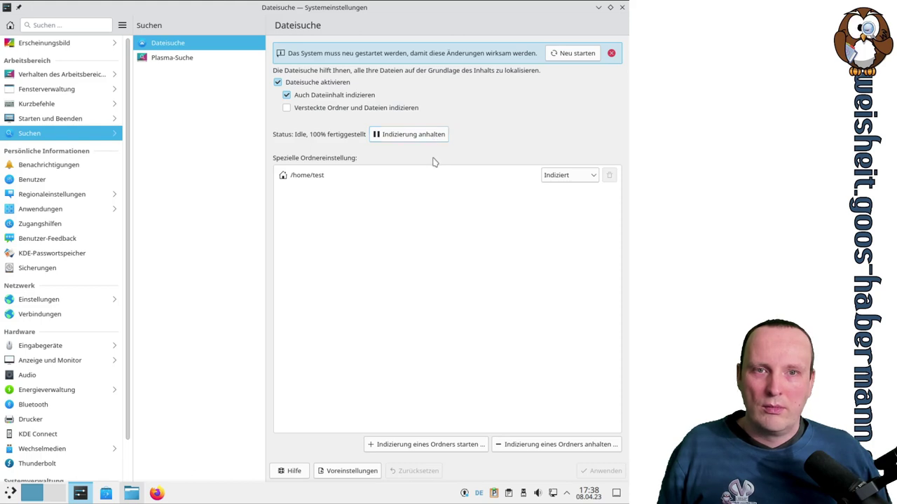
pyautogui.click(344, 110)
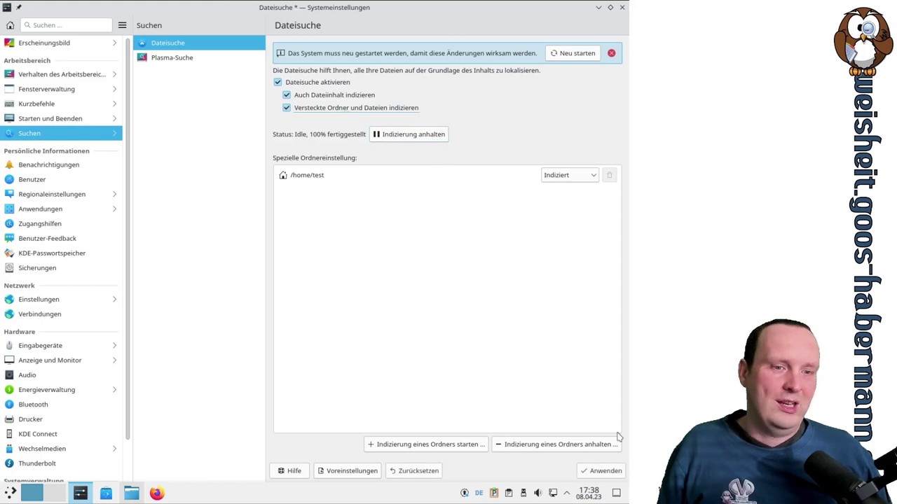
pyautogui.click(600, 471)
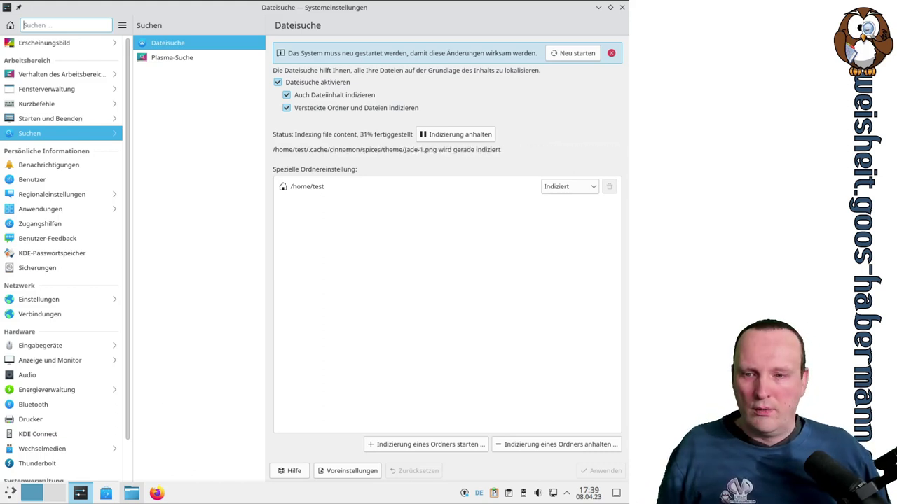
pyautogui.click(11, 493)
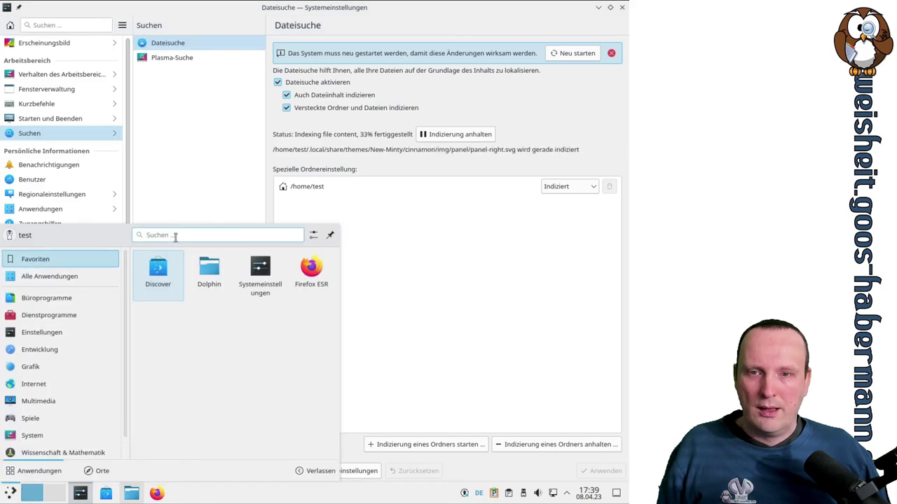
pyautogui.write('an')
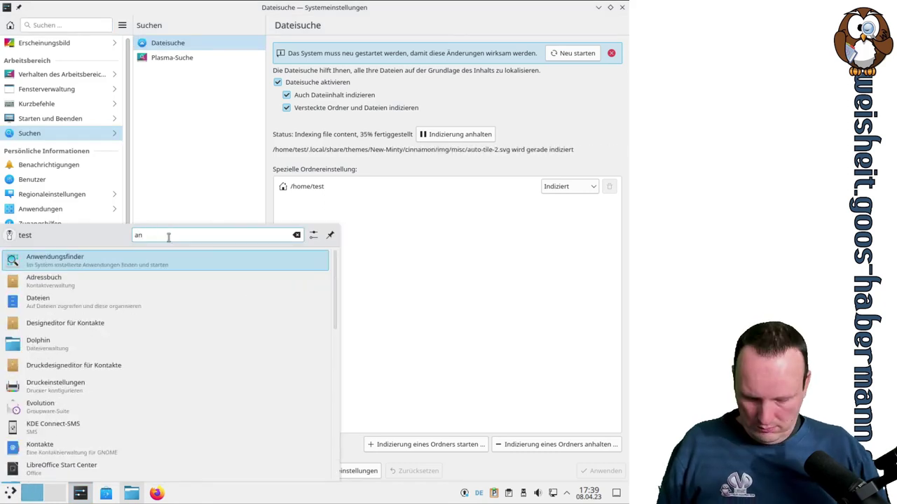
pyautogui.press('BackSpace')
pyautogui.write('bc')
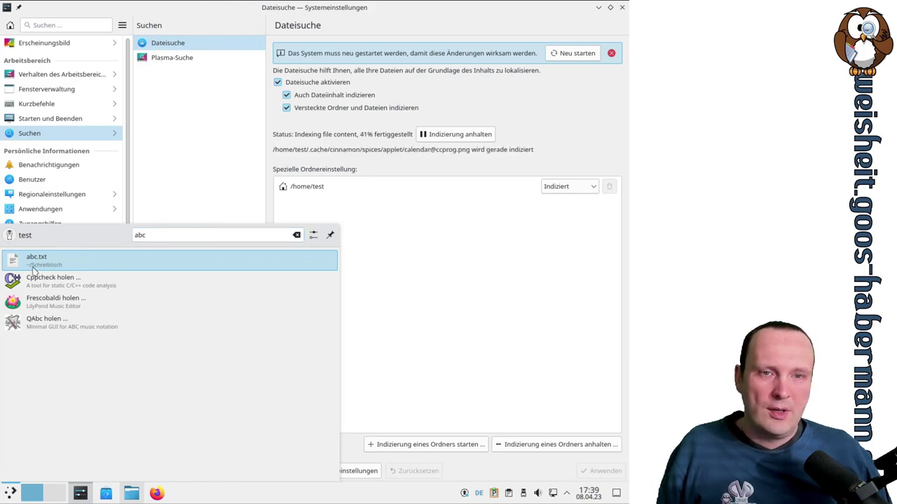
pyautogui.click(412, 173)
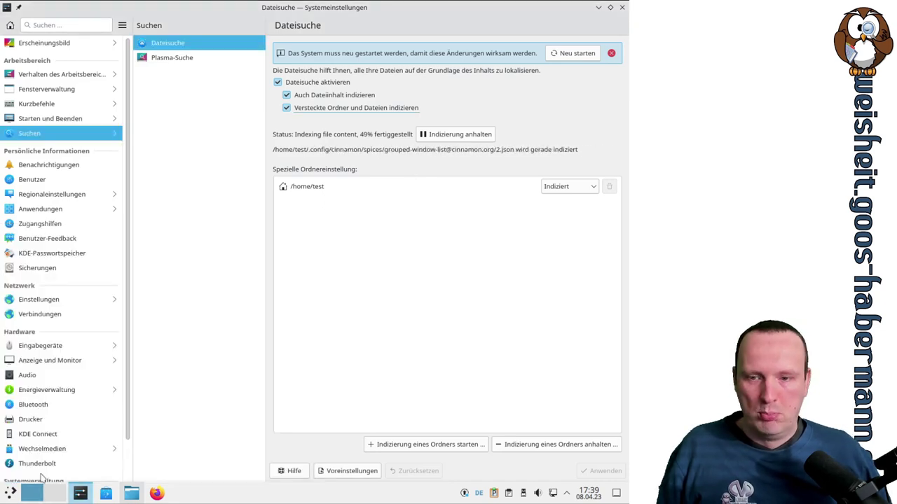
pyautogui.click(313, 109)
# Apply the hidden-files change, then pause and resume file indexing
pyautogui.click(604, 471)
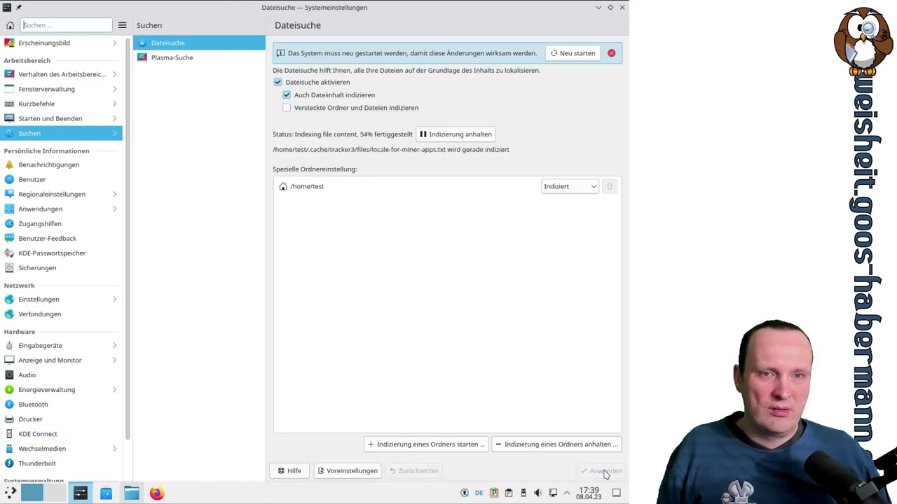
pyautogui.click(472, 135)
pyautogui.click(479, 139)
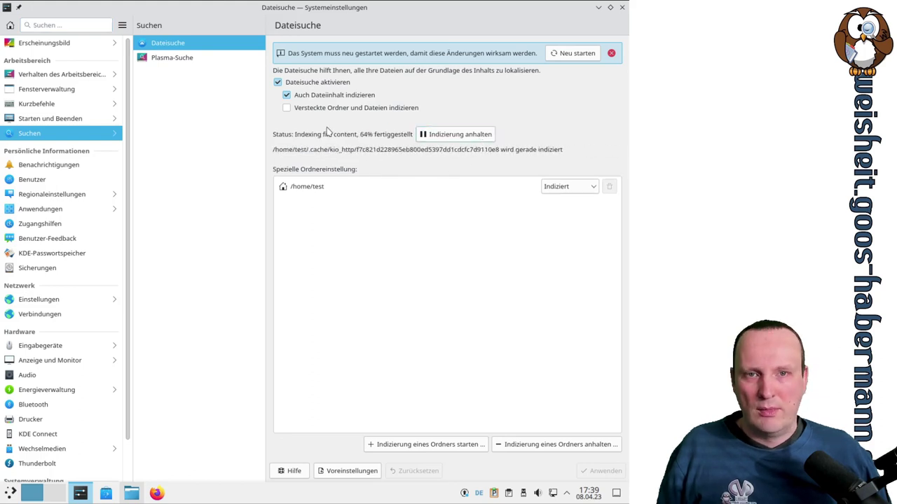
# Search the launcher for abcde to check for a matching file, then close it
pyautogui.click(11, 494)
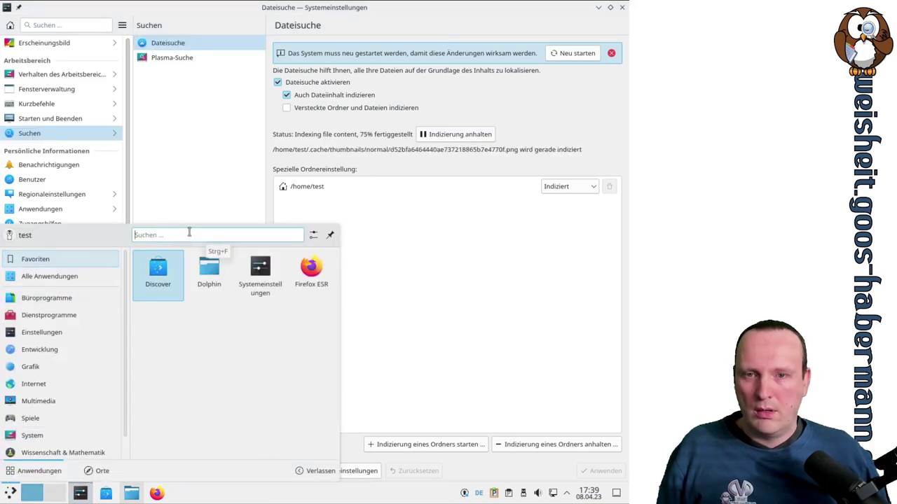
pyautogui.write('abcde')
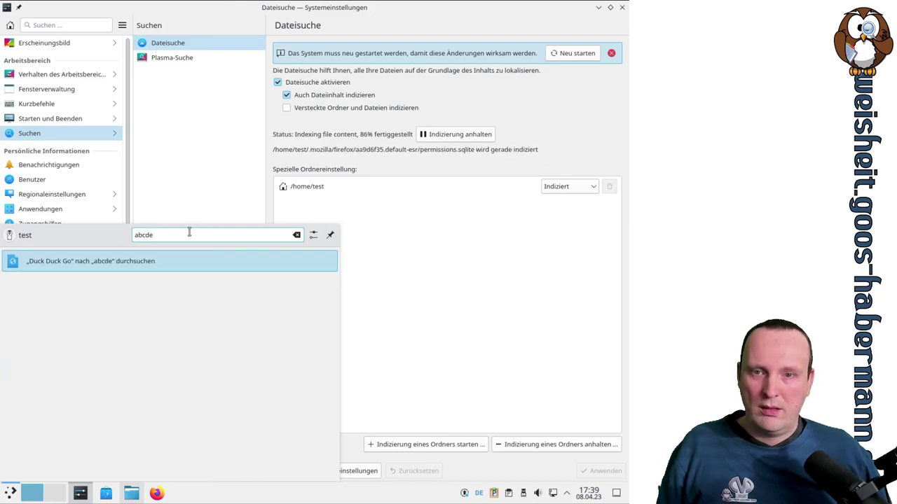
pyautogui.click(441, 230)
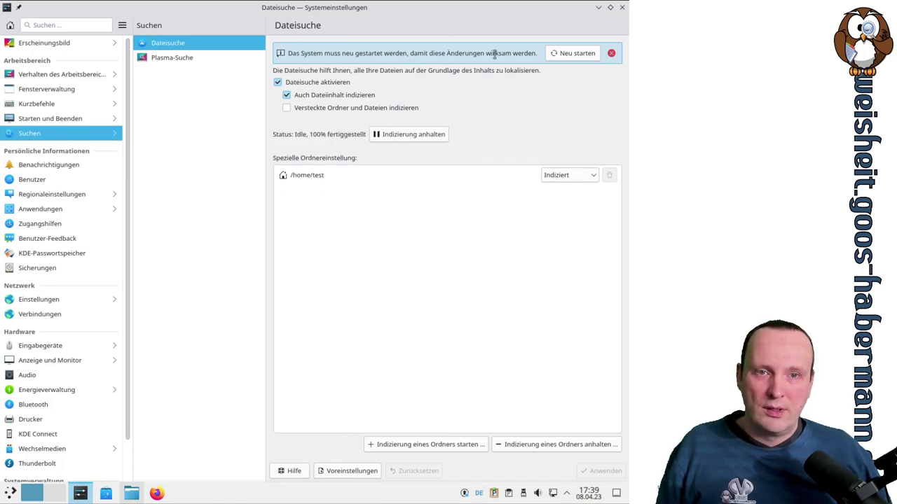
# Restart the computer from the banner and log back in with the account password
pyautogui.click(561, 55)
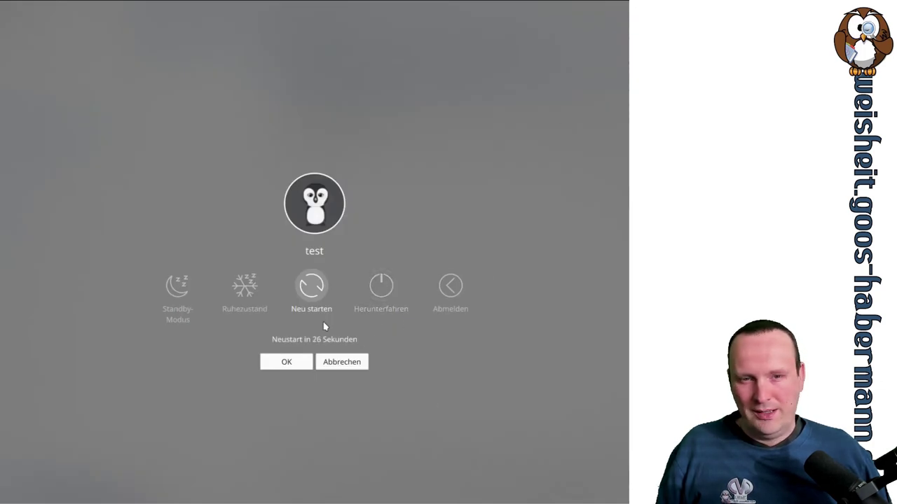
pyautogui.click(321, 300)
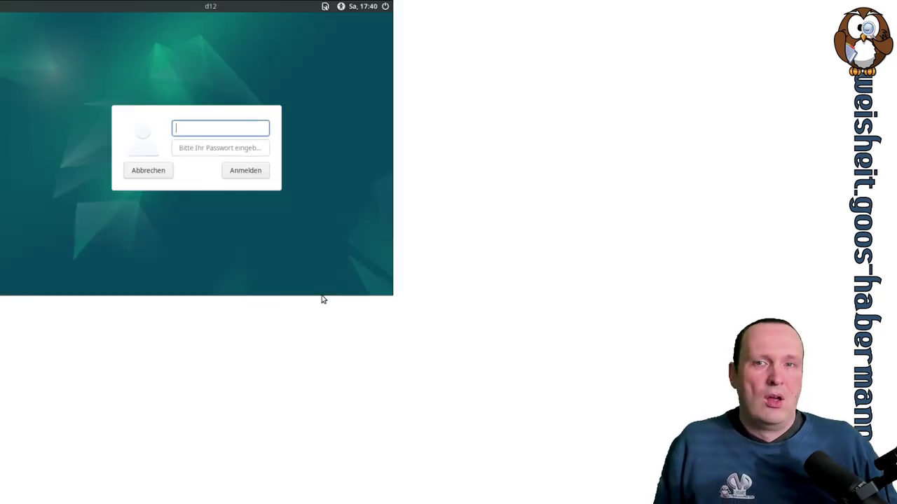
pyautogui.press('Tab')
pyautogui.write('test')
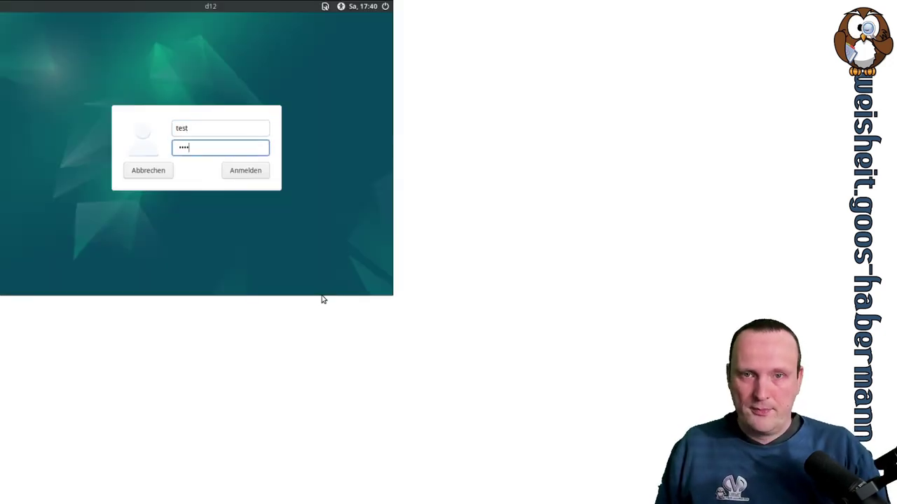
pyautogui.press('Return')
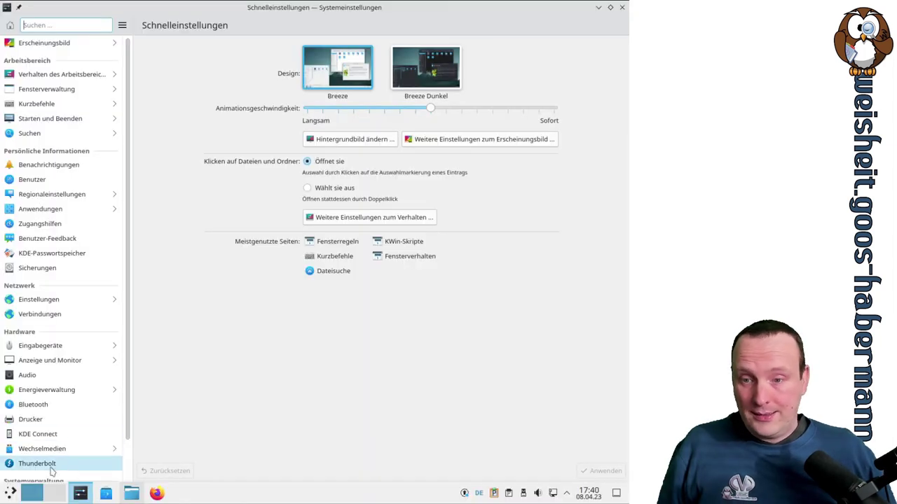
# Search the launcher for abcde and close it again
pyautogui.click(12, 494)
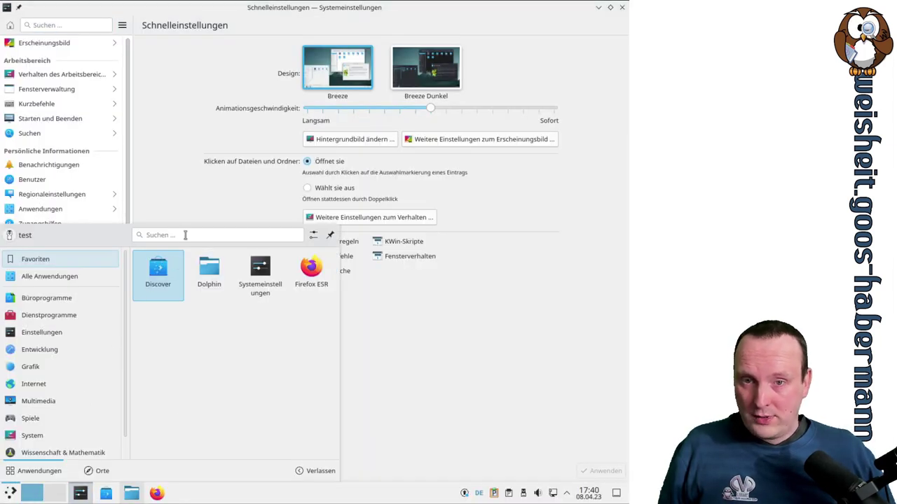
pyautogui.write('abcde')
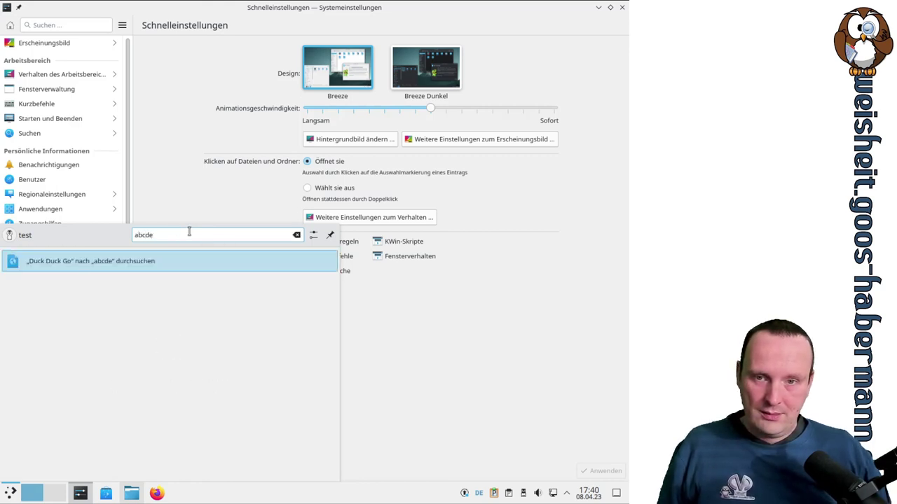
pyautogui.click(431, 332)
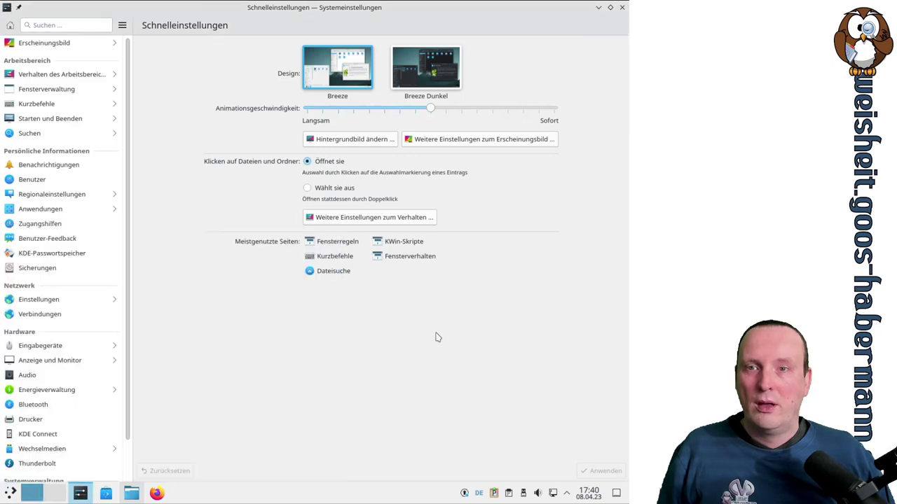
# In Dateisuche, turn 'Auch Dateiinhalt indizieren' off and back on, applying each change
pyautogui.click(39, 134)
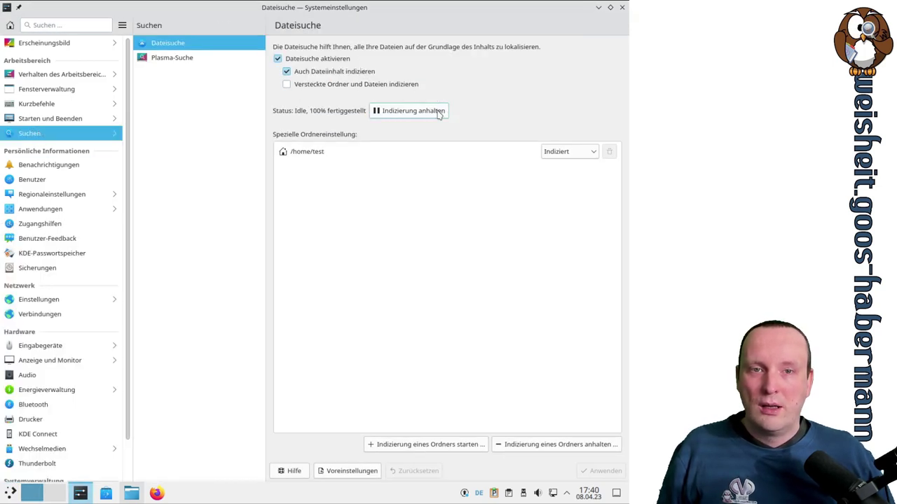
pyautogui.click(358, 73)
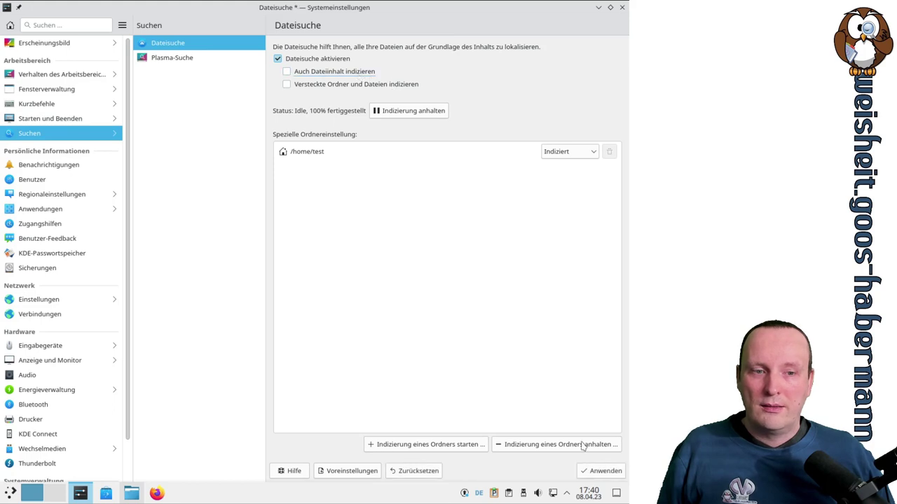
pyautogui.click(601, 470)
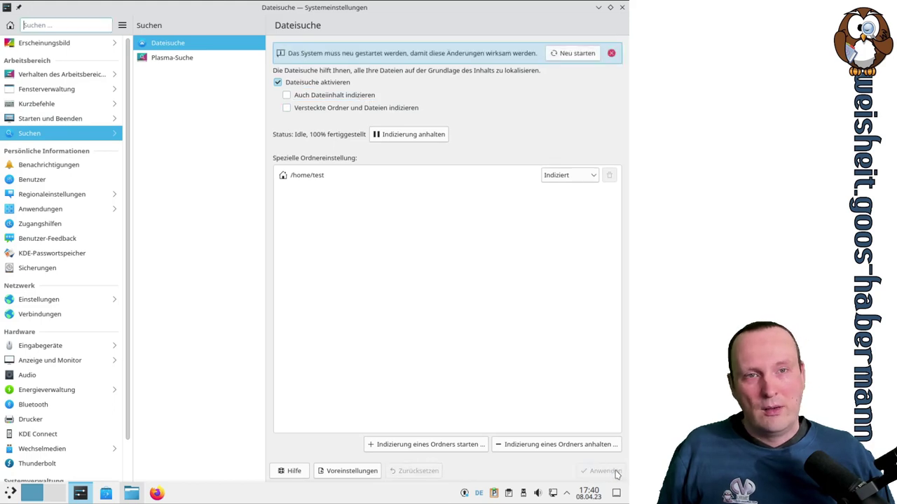
pyautogui.click(333, 96)
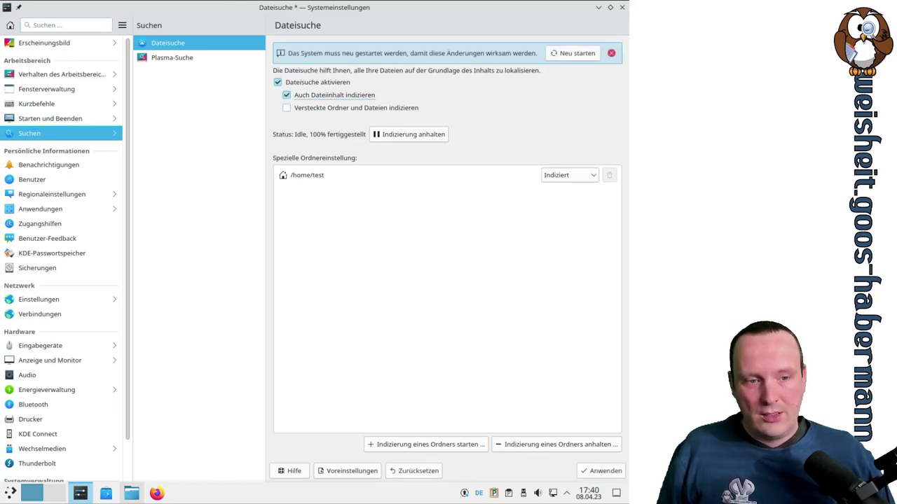
pyautogui.click(604, 471)
# Pause and resume the file indexer
pyautogui.click(428, 133)
pyautogui.click(428, 134)
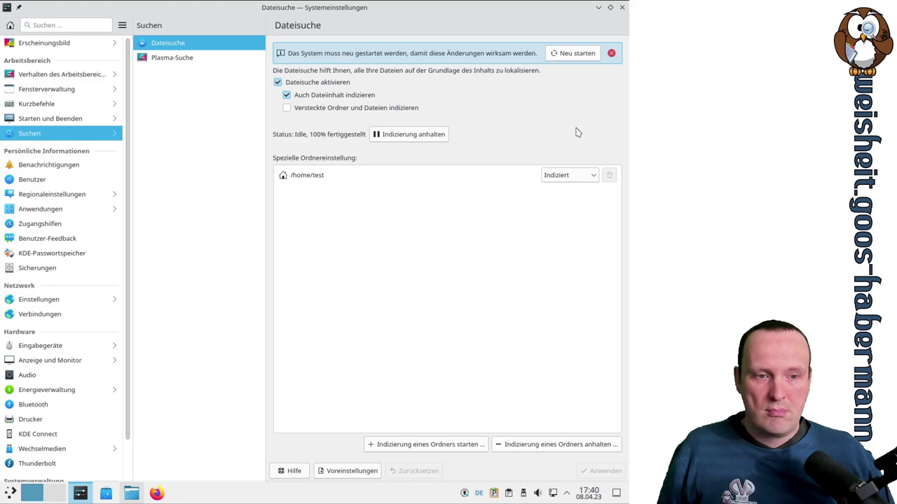
pyautogui.click(11, 494)
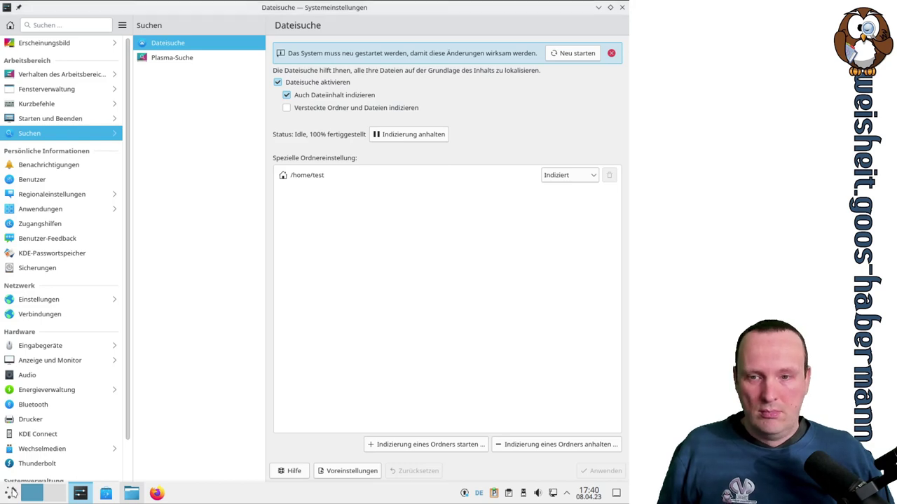
# Search the launcher for abcde and close it again
pyautogui.write('ab')
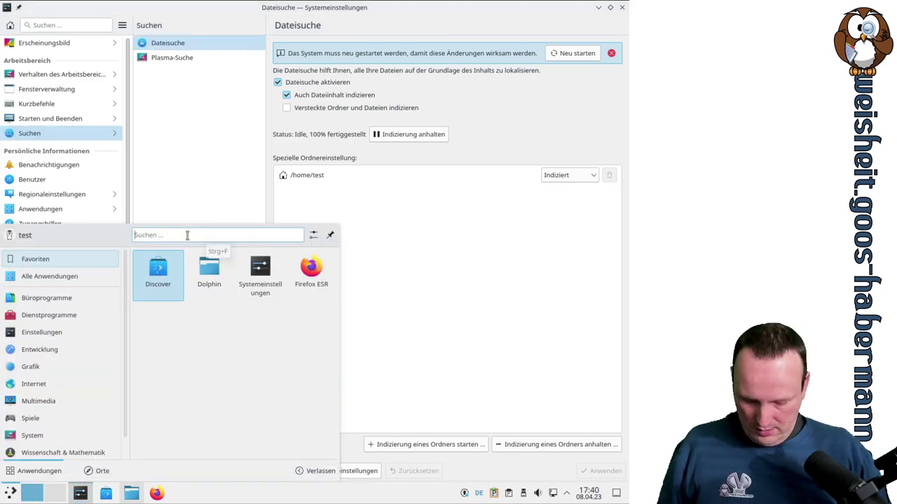
pyautogui.write('cde')
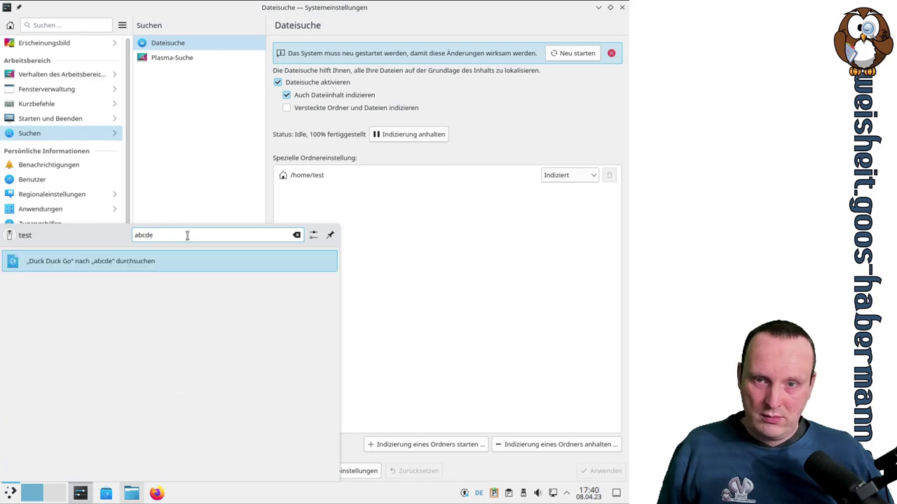
pyautogui.click(537, 269)
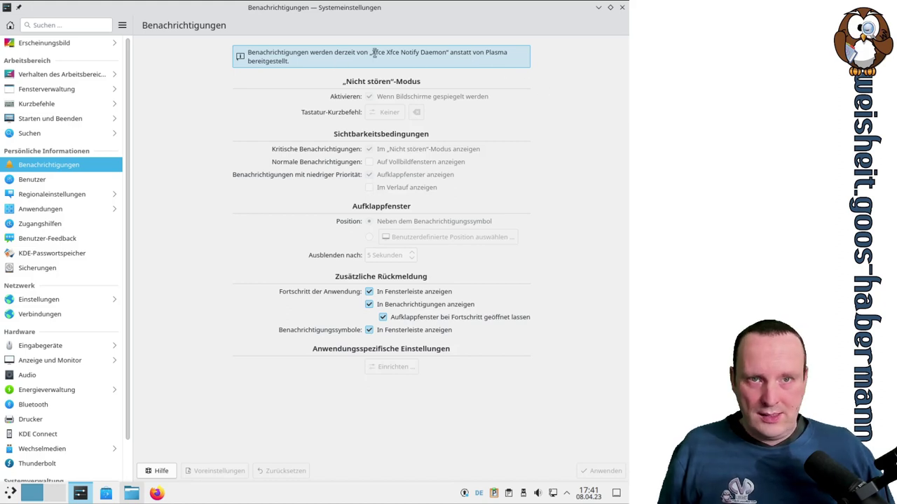
pyautogui.moveTo(370, 52); pyautogui.dragTo(444, 50)
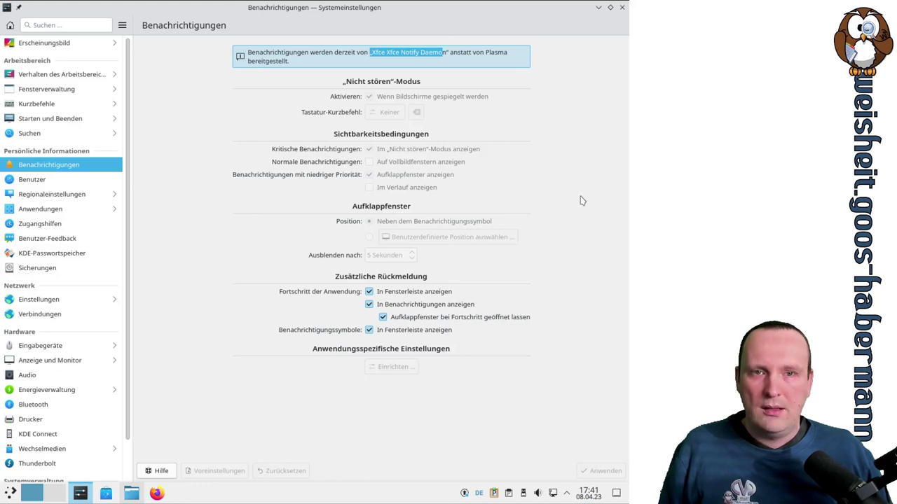
pyautogui.click(567, 494)
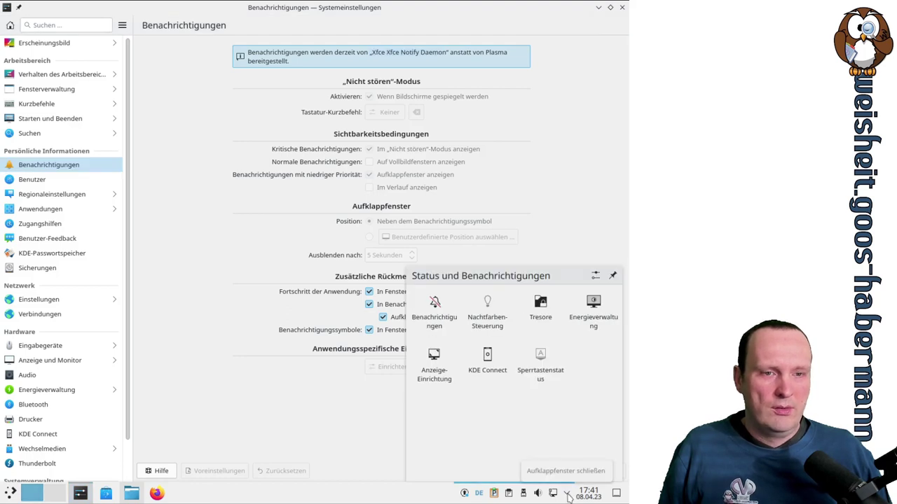
pyautogui.click(568, 495)
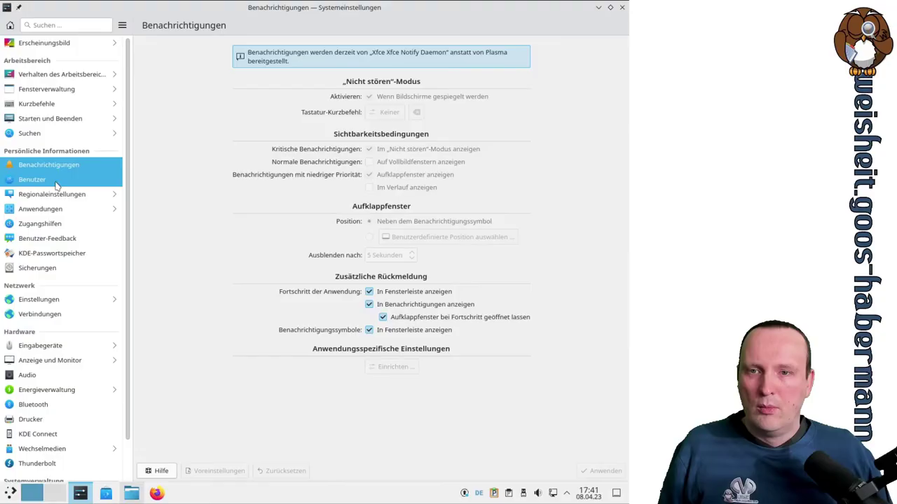
# View Benutzer and the new-user form, then switch to Region & Sprache
pyautogui.click(57, 184)
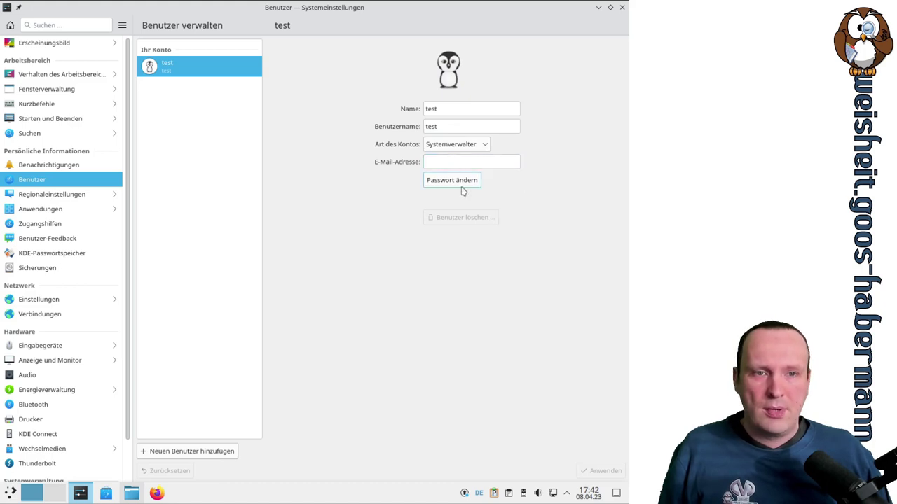
pyautogui.click(229, 452)
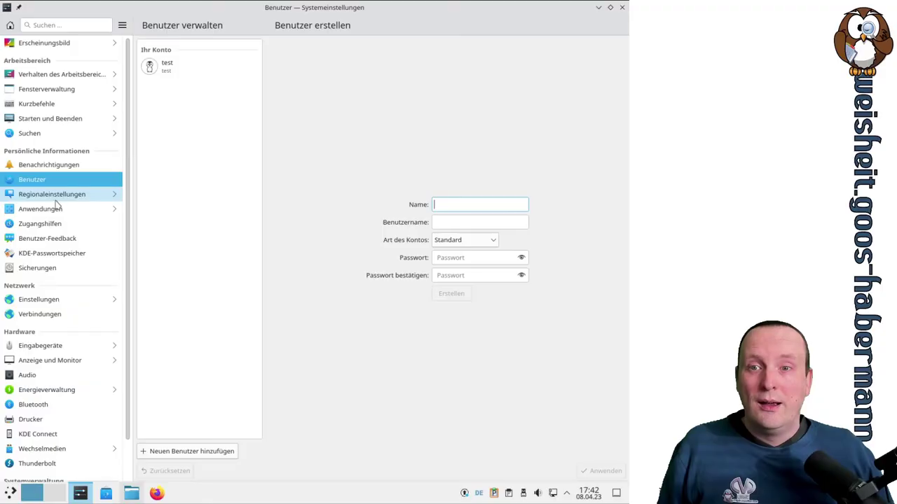
pyautogui.click(59, 197)
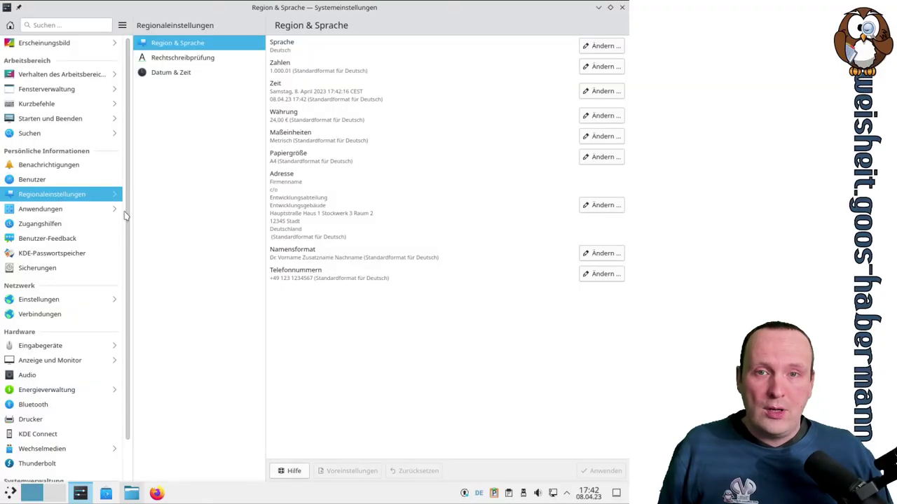
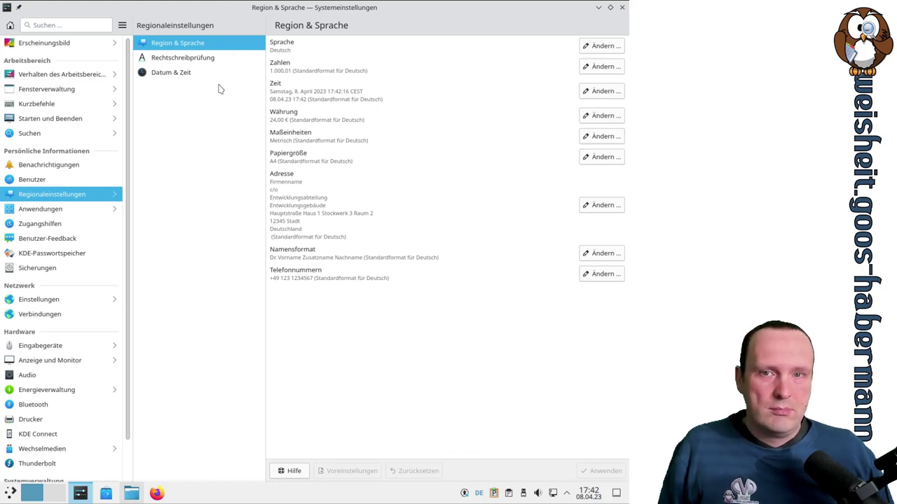
# Open Rechtschreibprüfung and review its German (Germany) default language and ignored-words list
pyautogui.click(217, 58)
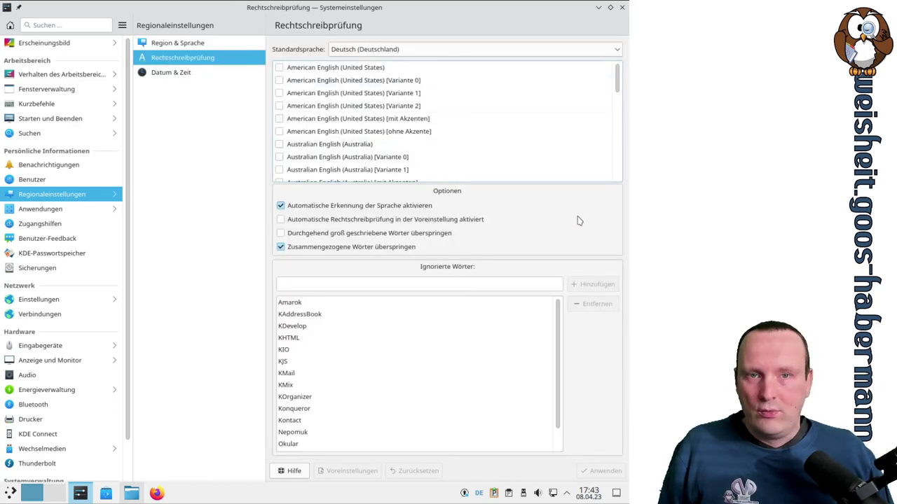
pyautogui.scroll(-10, 562, 140)
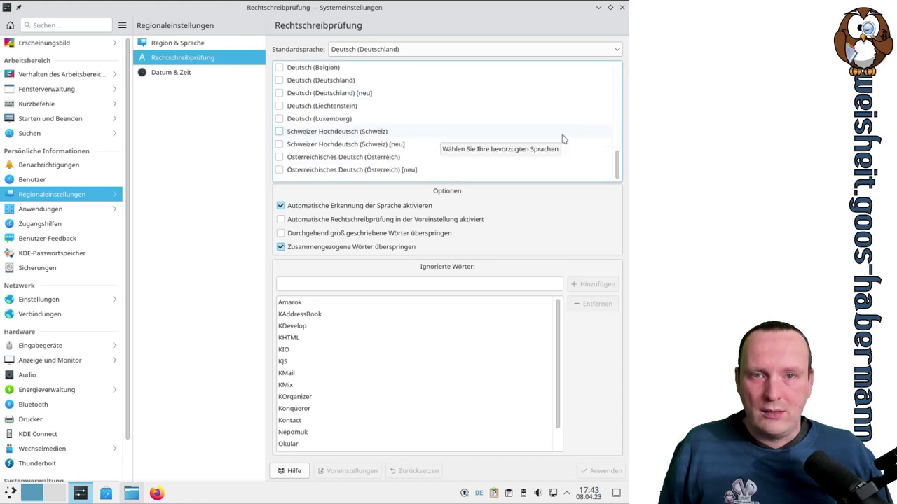
pyautogui.scroll(2, 564, 139)
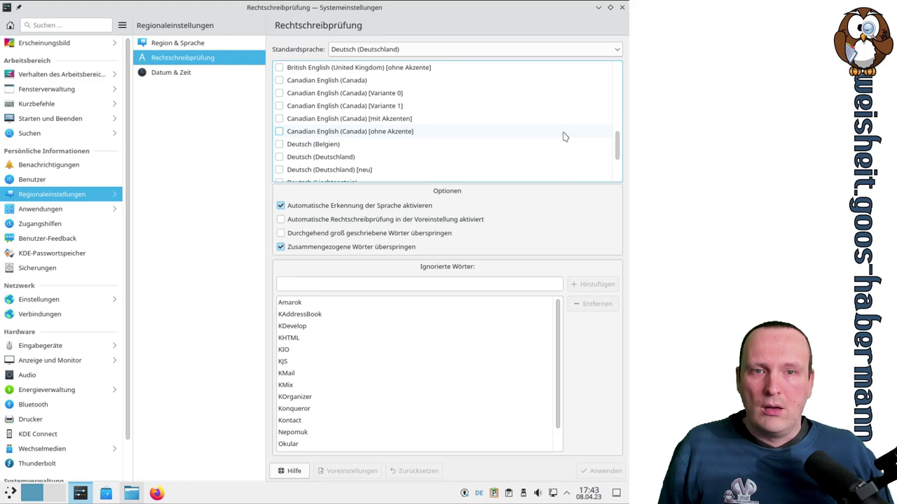
pyautogui.scroll(7, 564, 137)
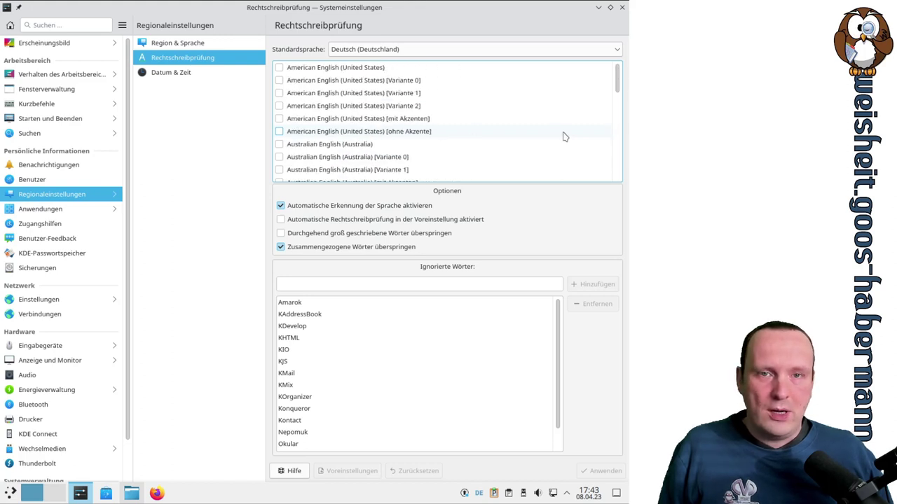
pyautogui.scroll(-2, 564, 137)
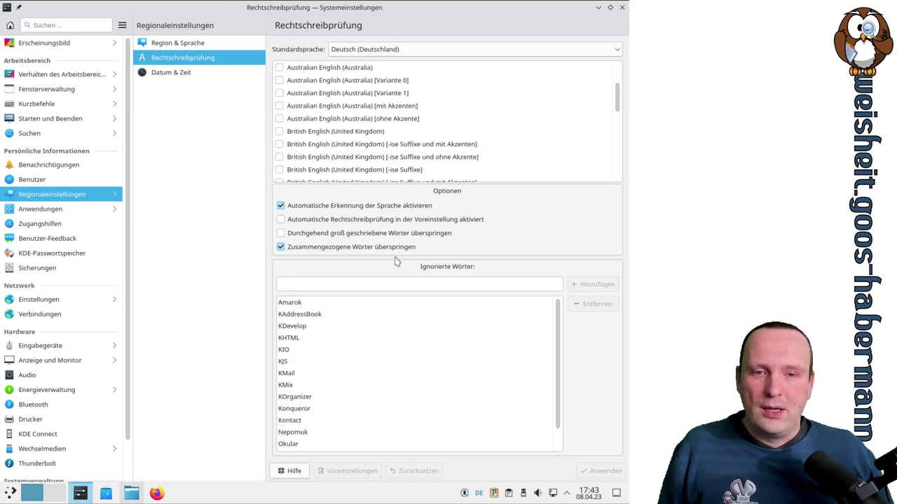
pyautogui.scroll(-1, 480, 316)
pyautogui.scroll(1, 488, 323)
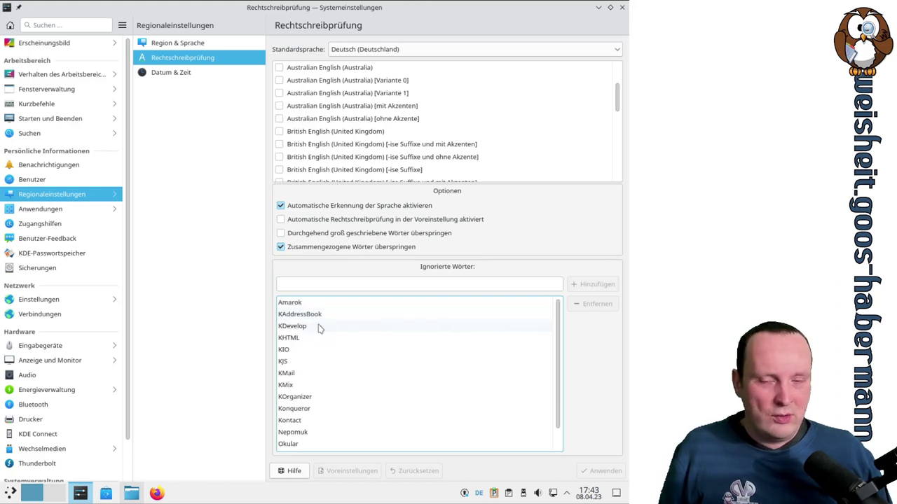
pyautogui.scroll(-1, 397, 354)
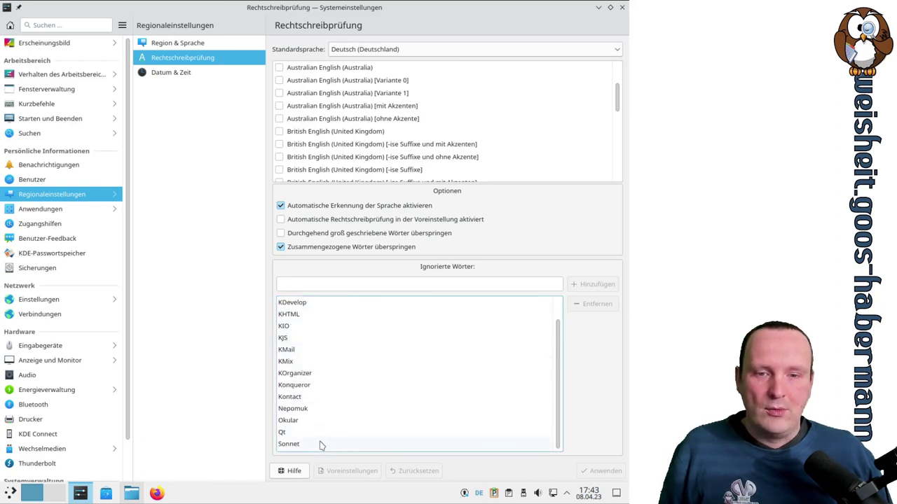
pyautogui.scroll(1, 386, 437)
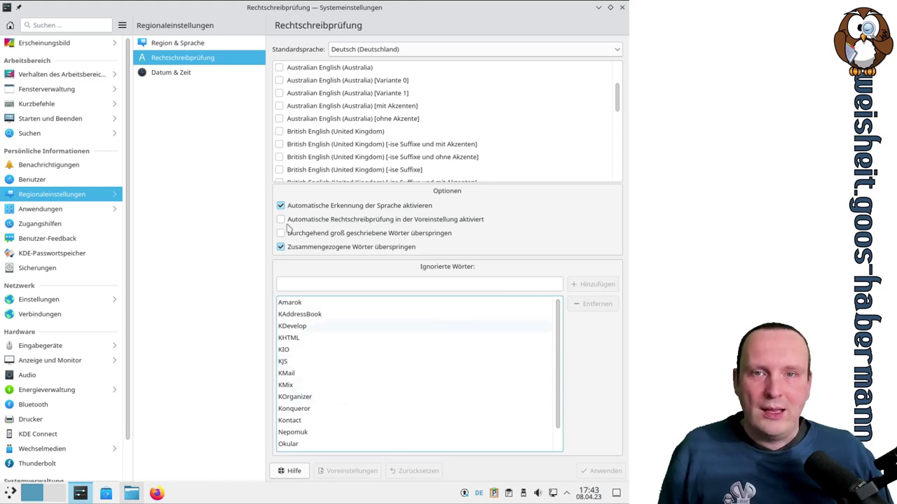
# Open the Datum & Zeit page and show its Zeitzone tab
pyautogui.click(176, 78)
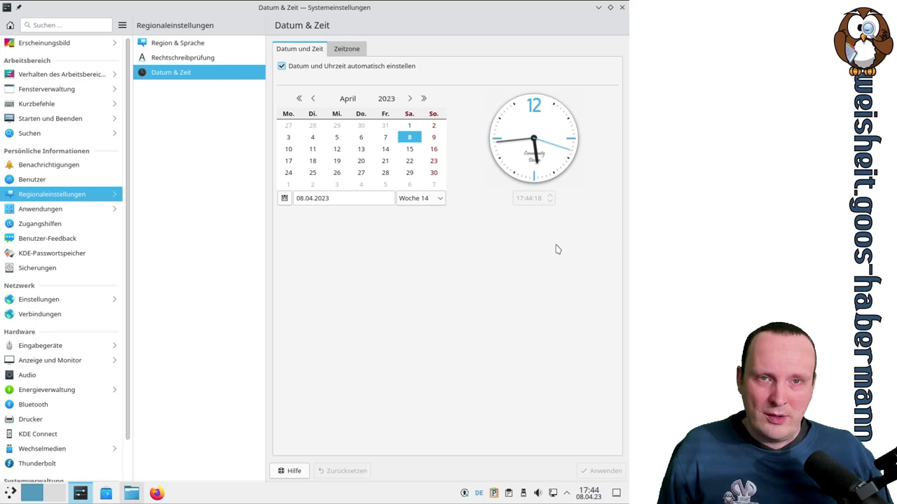
pyautogui.click(350, 56)
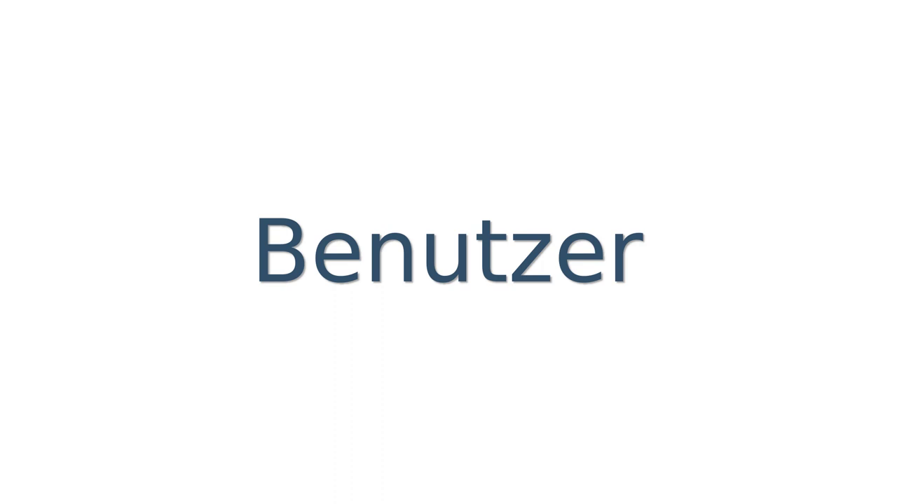
# Open Dateizuordnungen and browse the application file types
pyautogui.click(60, 210)
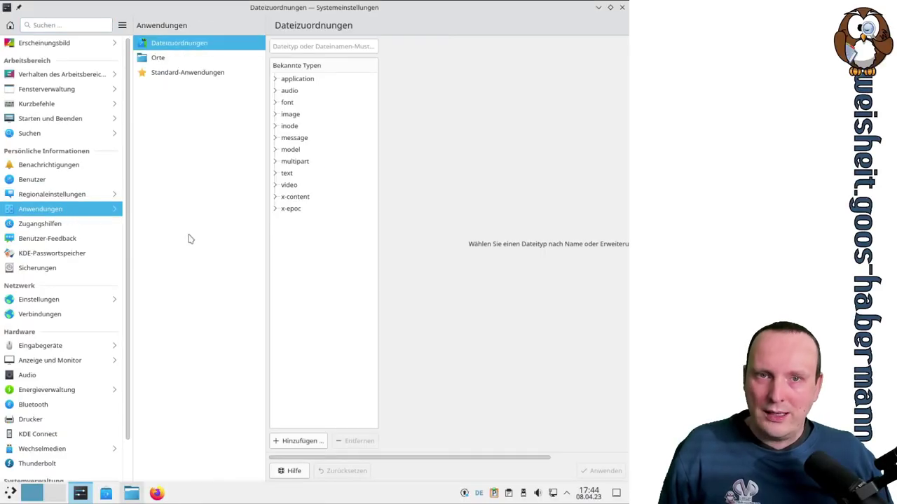
pyautogui.click(275, 80)
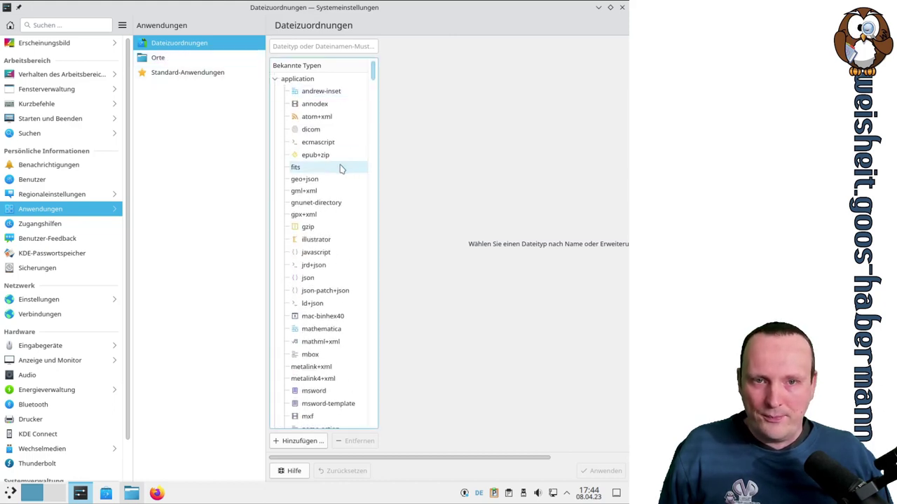
pyautogui.scroll(-15, 340, 162)
pyautogui.scroll(-6, 335, 161)
pyautogui.scroll(20, 335, 160)
# Filter file types for 'mkv' and select video/x-matroska to see its applications
pyautogui.click(321, 45)
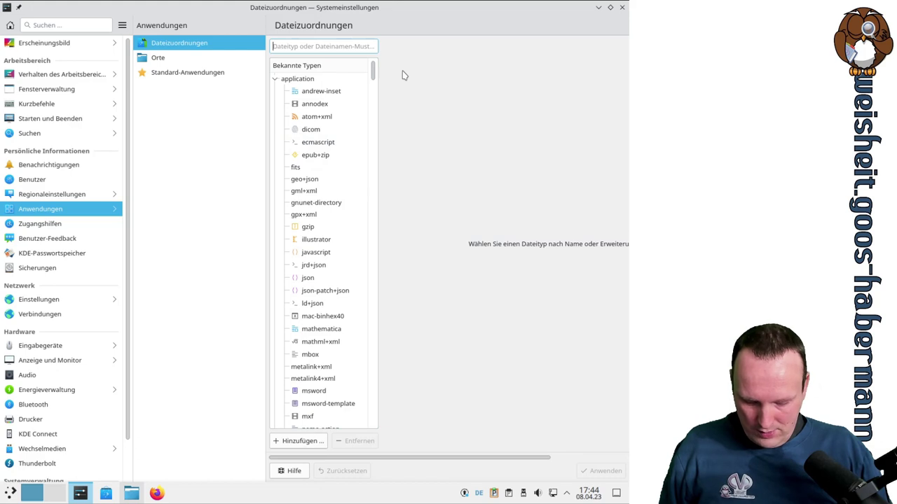
pyautogui.write('mkv')
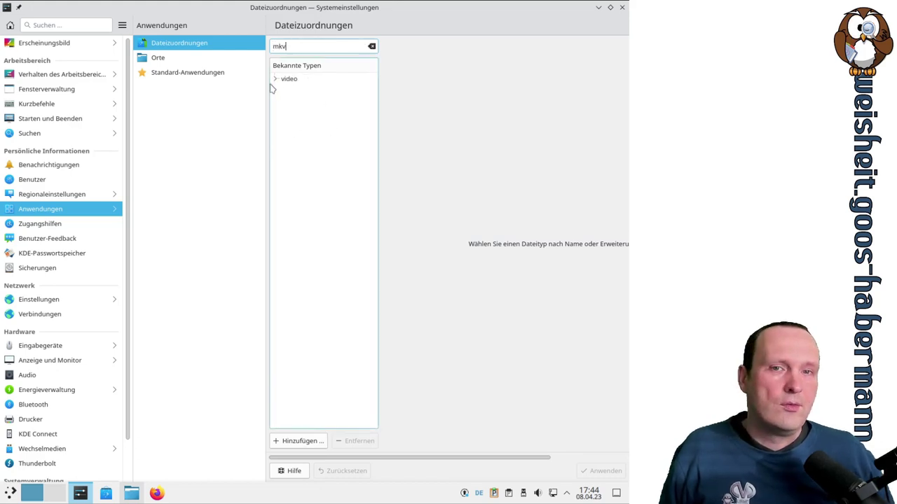
pyautogui.click(274, 79)
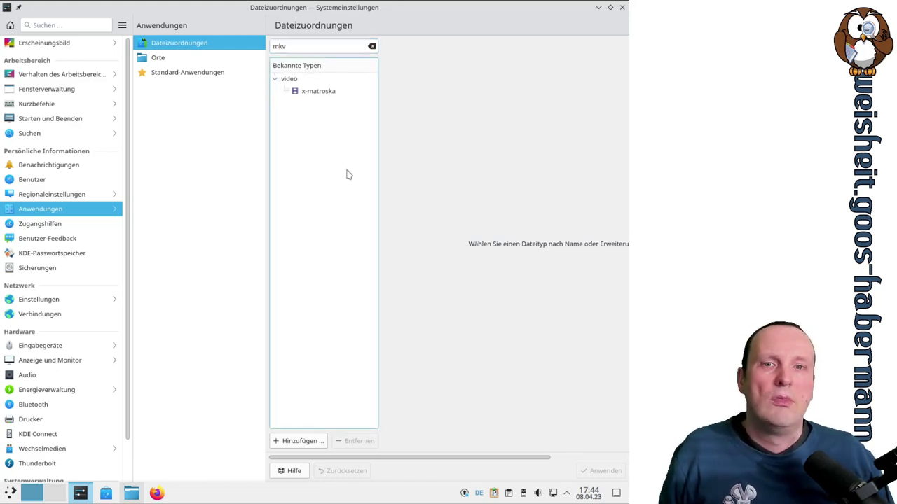
pyautogui.click(315, 94)
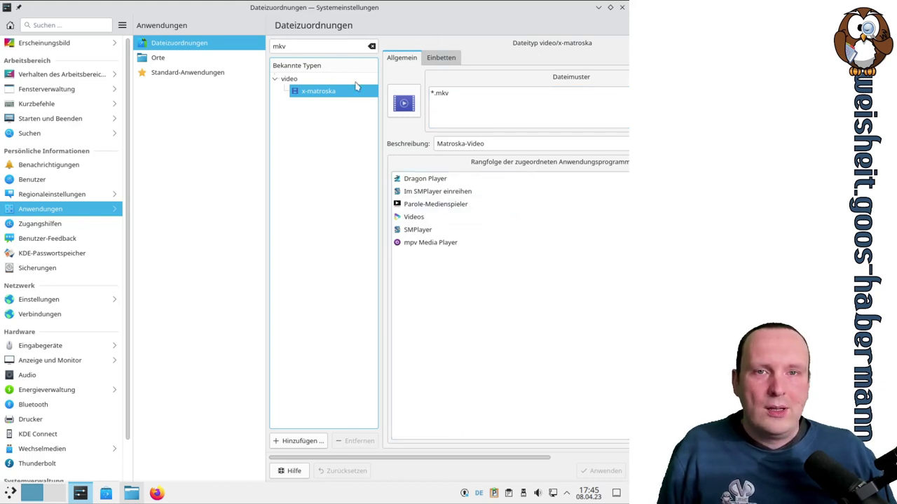
pyautogui.moveTo(451, 463); pyautogui.dragTo(526, 466)
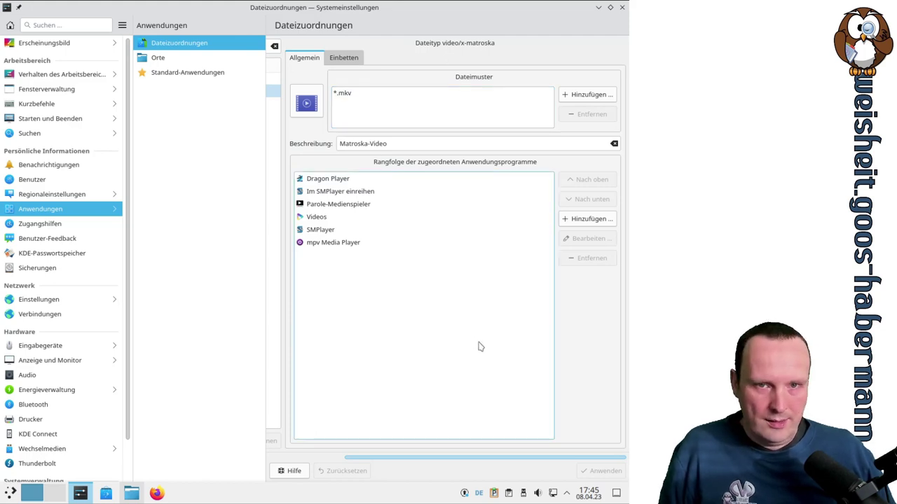
# Look through the MKV application ranking and select mpv Media Player
pyautogui.click(341, 180)
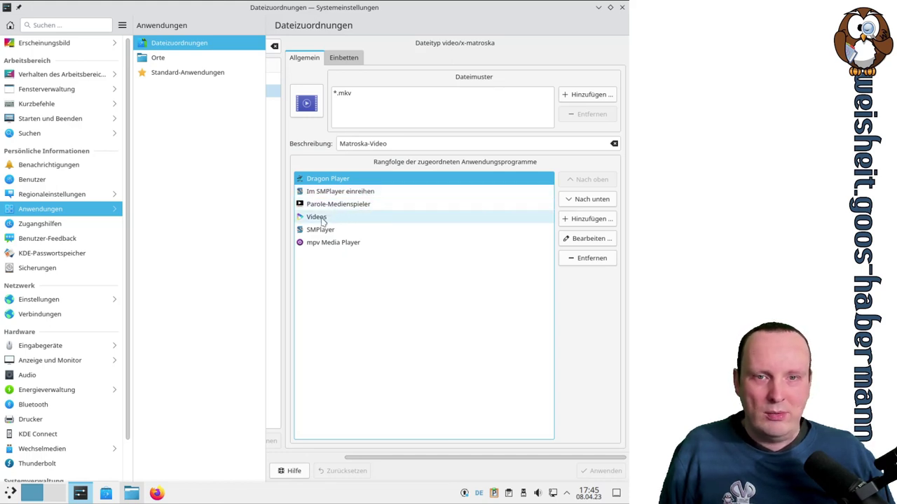
pyautogui.click(321, 219)
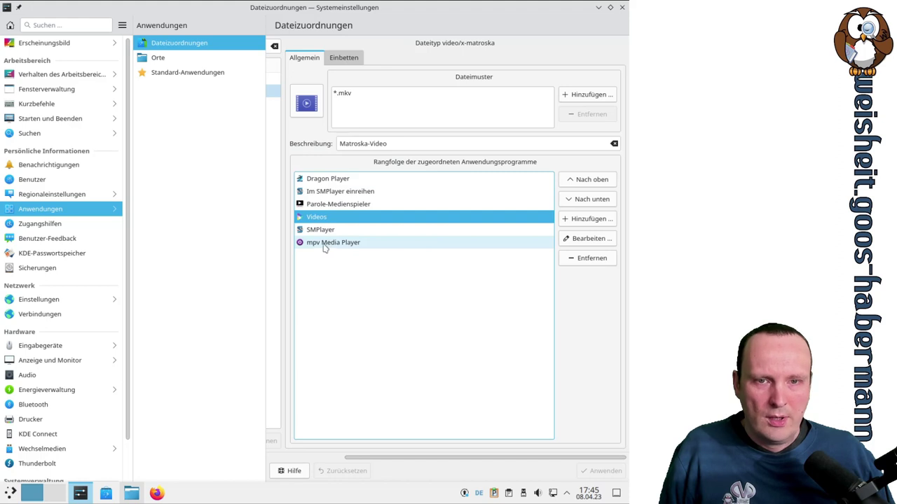
pyautogui.click(322, 230)
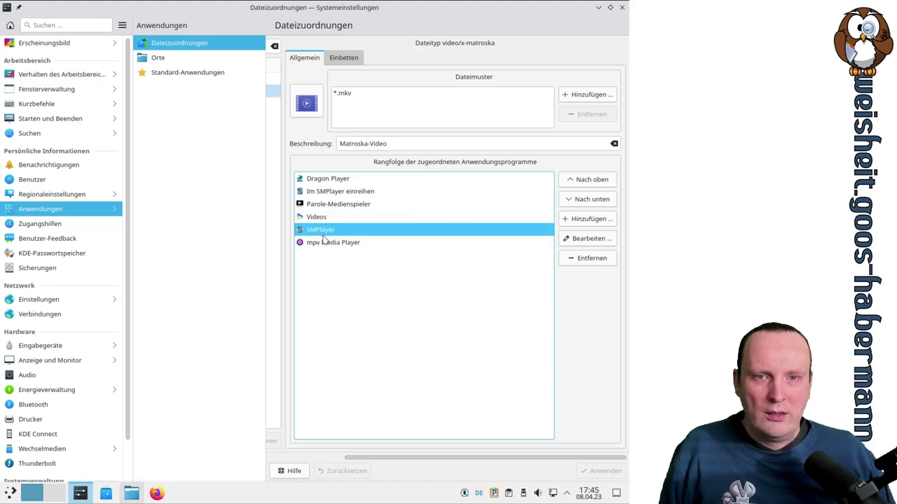
pyautogui.click(355, 192)
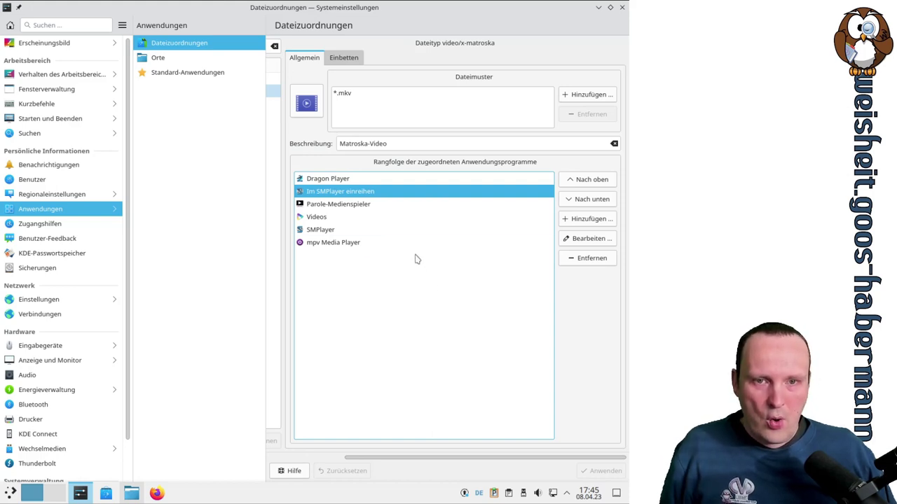
pyautogui.click(420, 230)
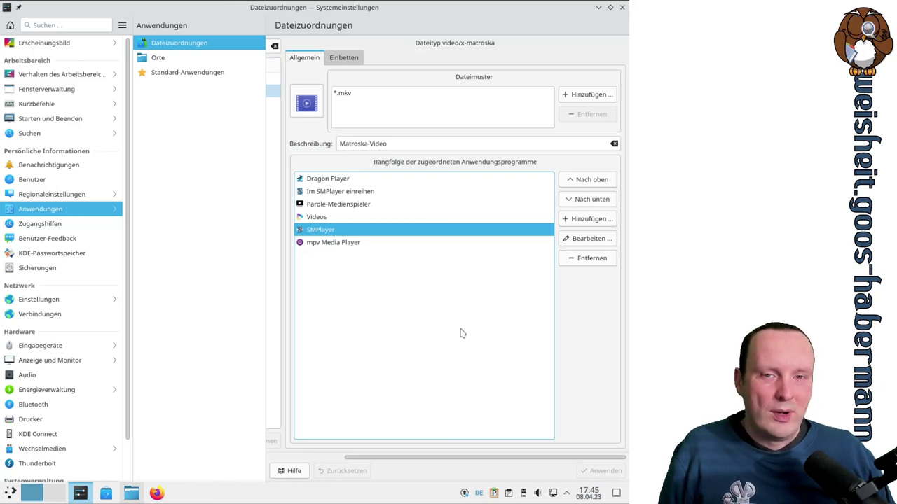
pyautogui.click(315, 245)
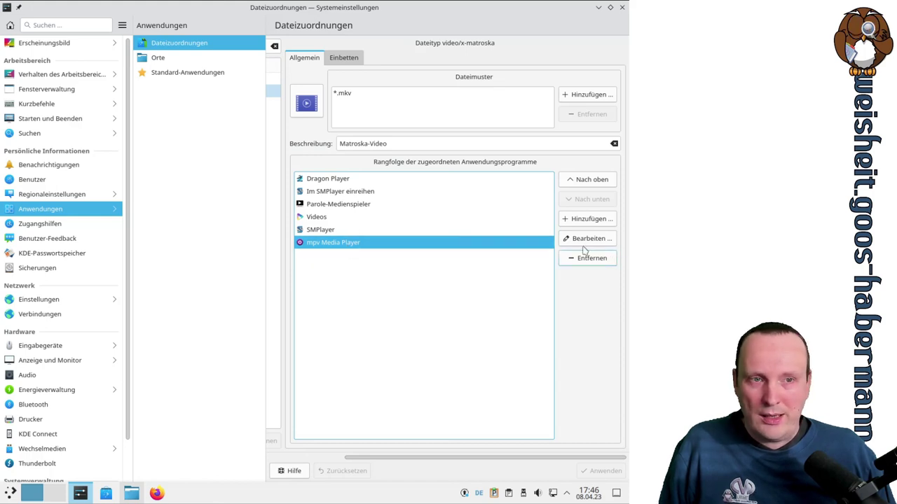
# Move mpv Media Player up four places to first, apply, and open the Orte page
pyautogui.click(592, 181)
pyautogui.click(592, 181)
pyautogui.click(592, 180)
pyautogui.click(592, 181)
pyautogui.click(592, 180)
pyautogui.click(601, 471)
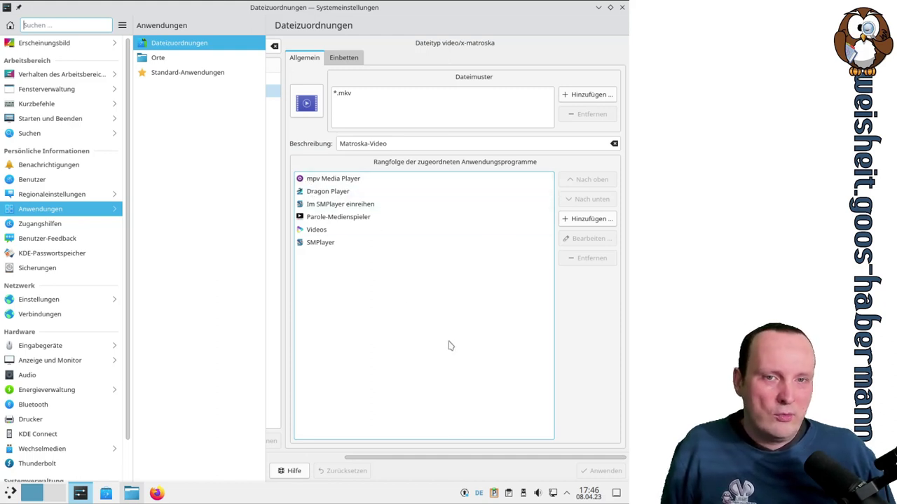
pyautogui.click(158, 58)
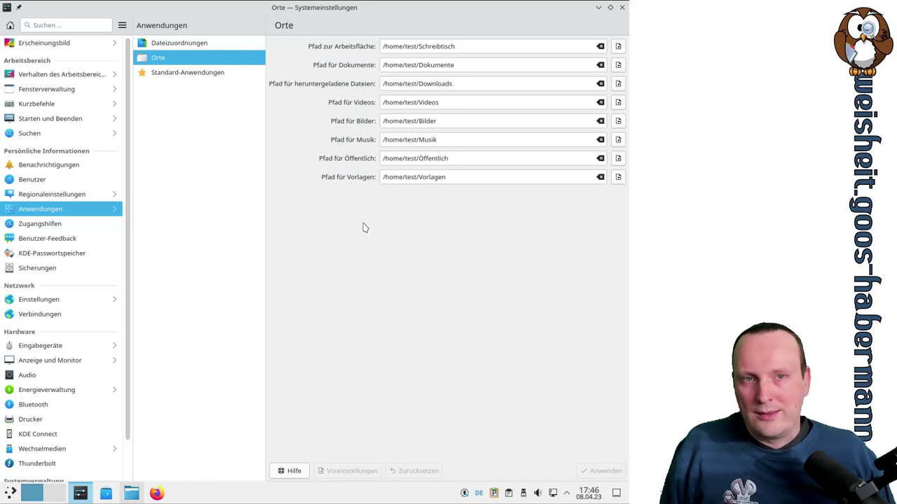
pyautogui.click(466, 44)
pyautogui.moveTo(466, 44); pyautogui.dragTo(416, 46)
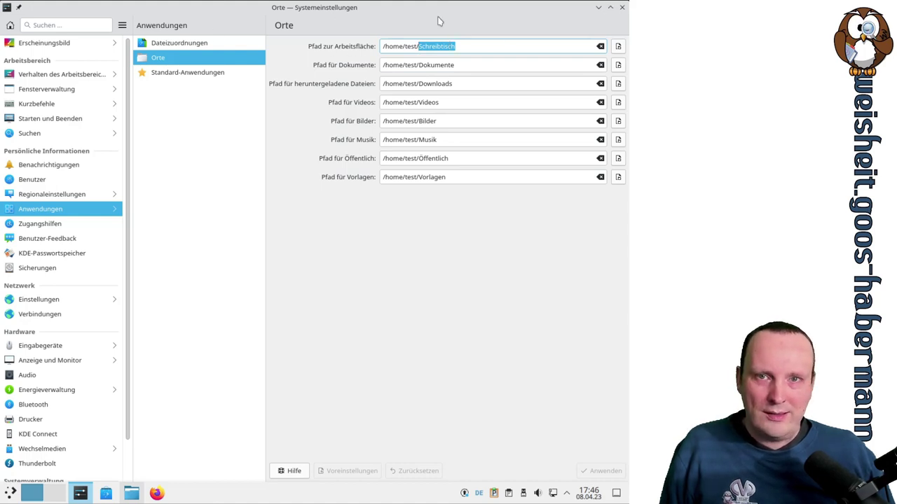
pyautogui.click(597, 8)
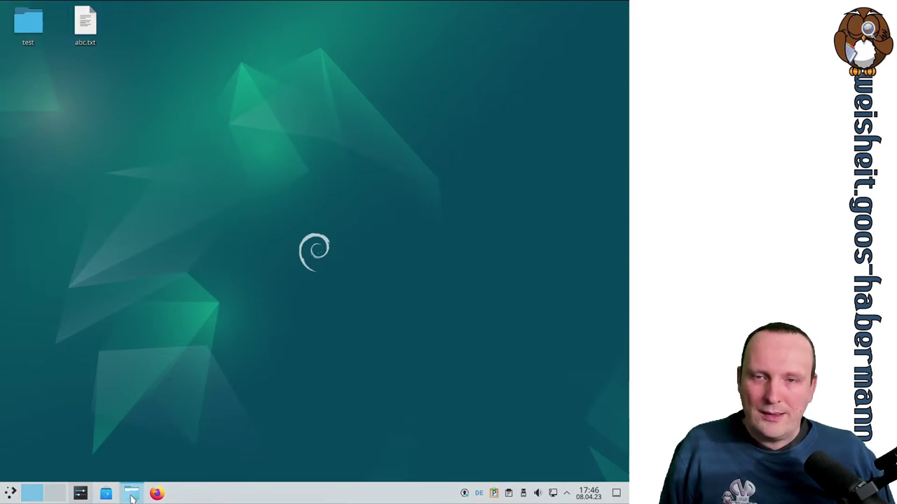
pyautogui.moveTo(131, 496)
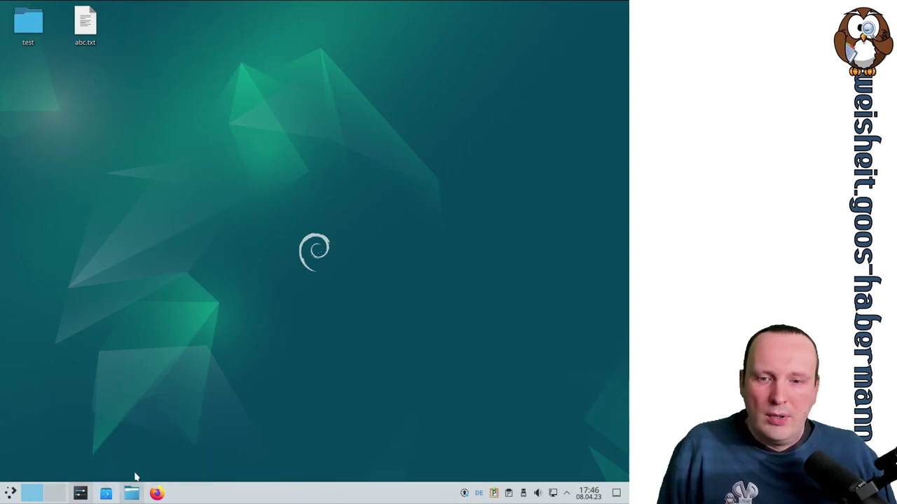
pyautogui.click(81, 495)
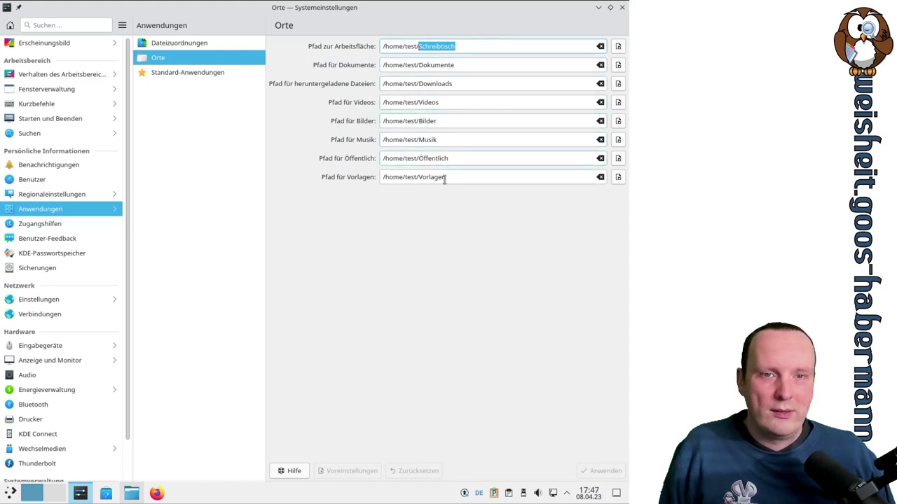
pyautogui.click(440, 327)
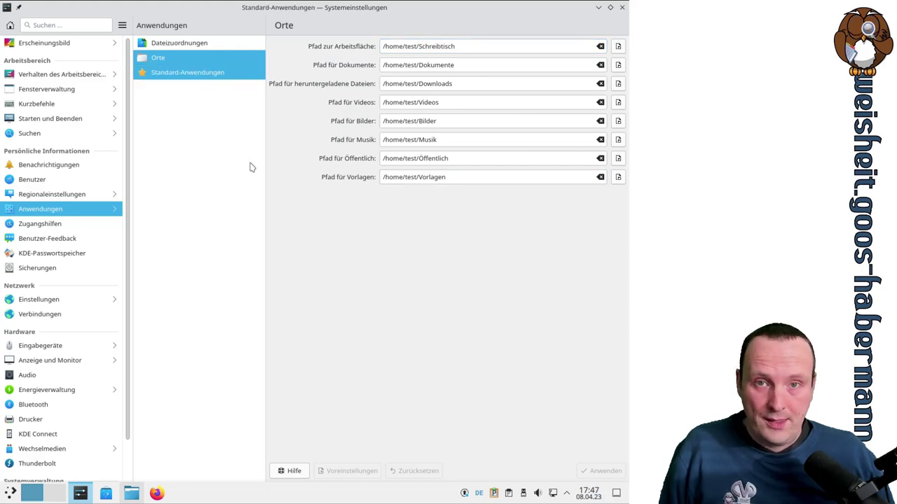
# In Standard-Anwendungen, set Firefox ESR as web browser and keep Dolphin as file manager
pyautogui.click(208, 74)
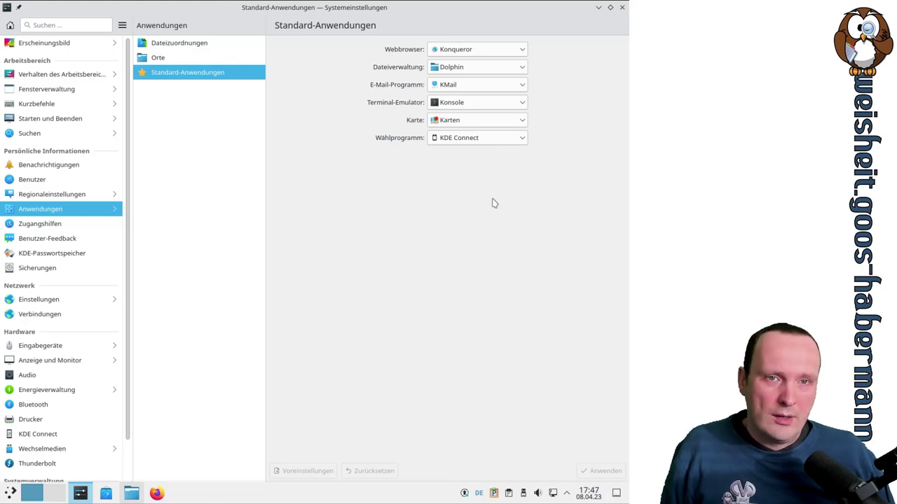
pyautogui.click(506, 54)
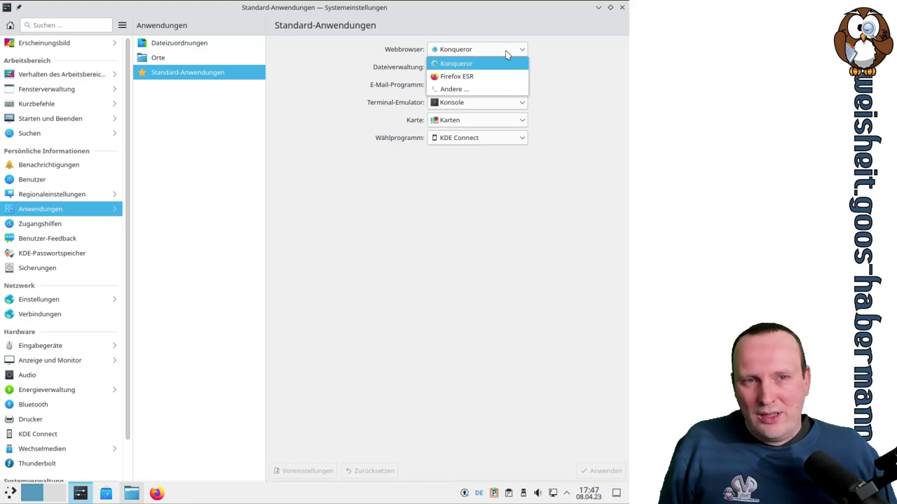
pyautogui.click(498, 77)
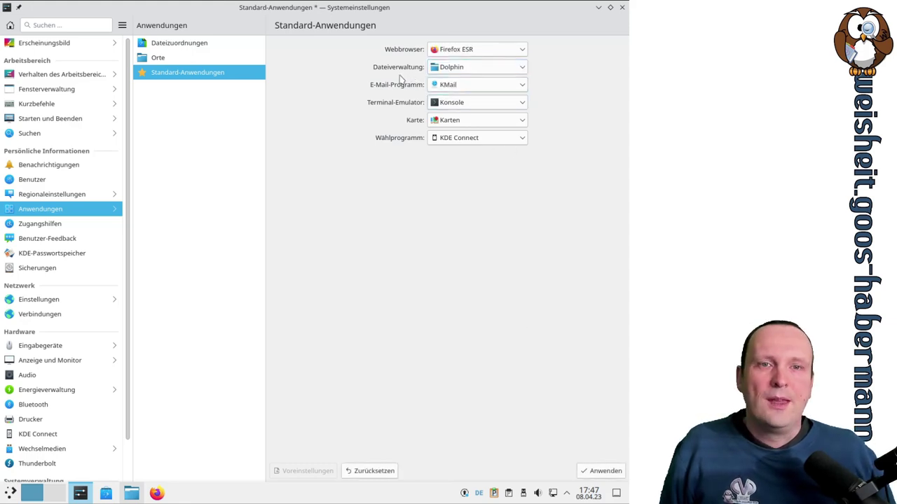
pyautogui.click(457, 71)
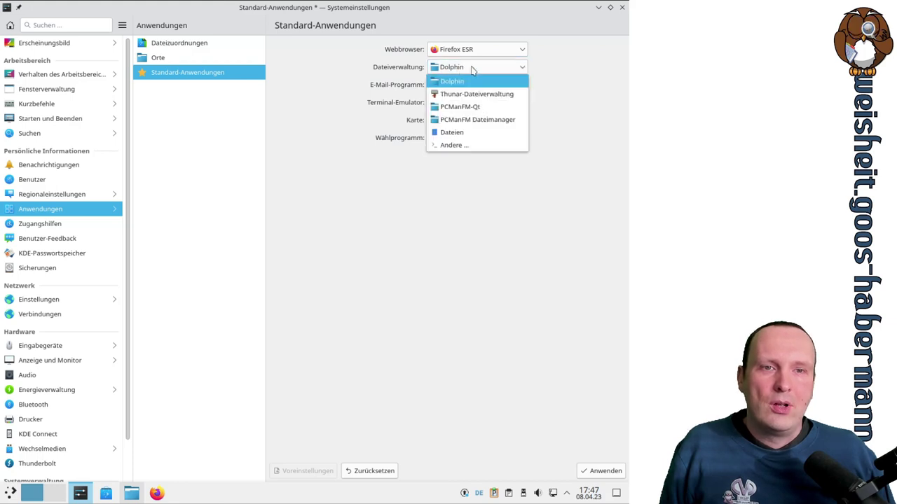
pyautogui.click(472, 67)
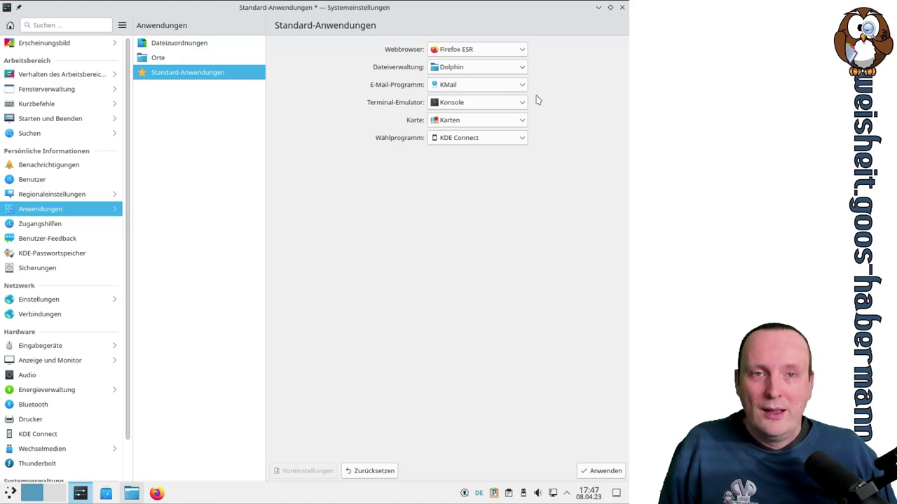
# Browse e-mail program choices, search 'thu' in the chooser, then cancel keeping KMail
pyautogui.click(475, 87)
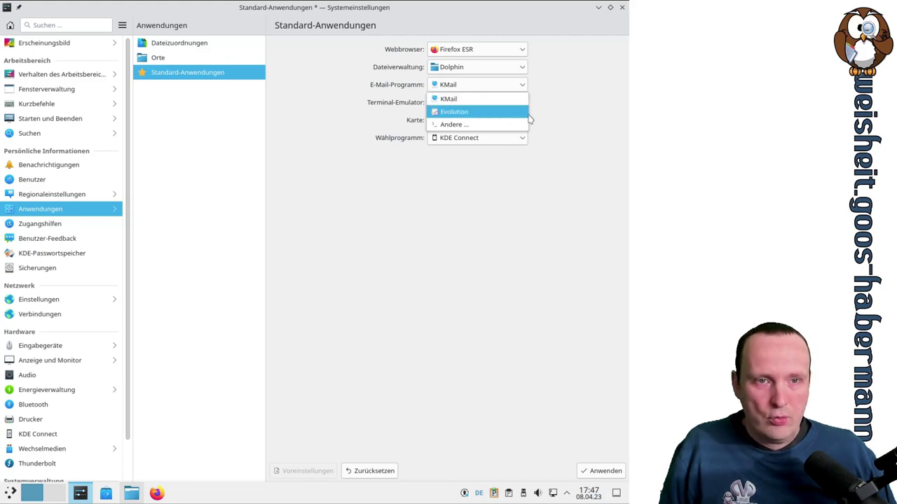
pyautogui.click(572, 113)
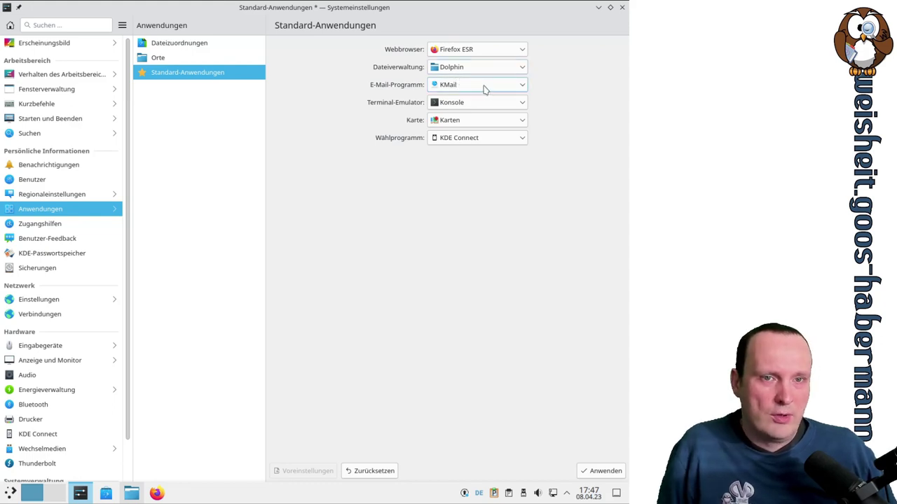
pyautogui.click(483, 89)
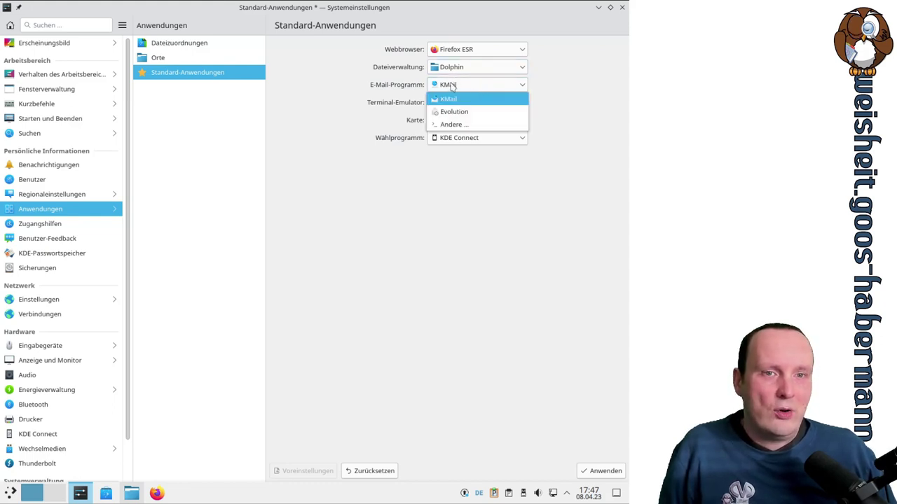
pyautogui.click(565, 91)
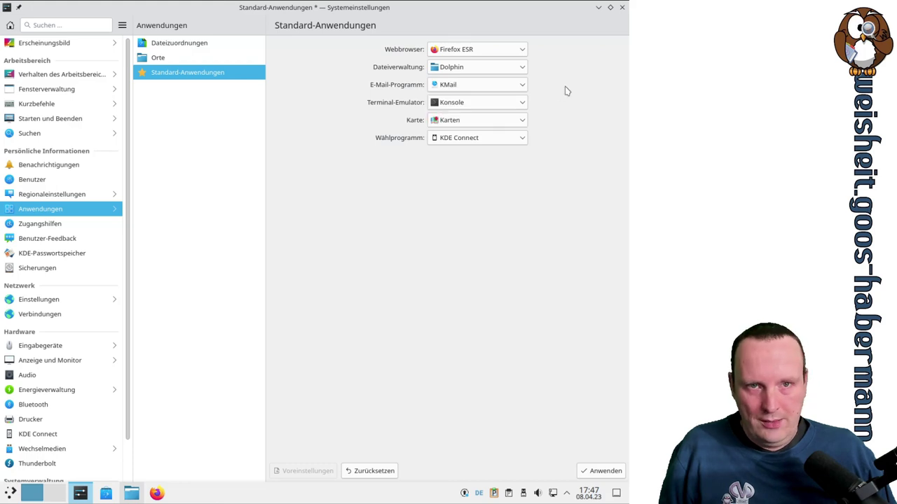
pyautogui.click(504, 86)
pyautogui.click(455, 125)
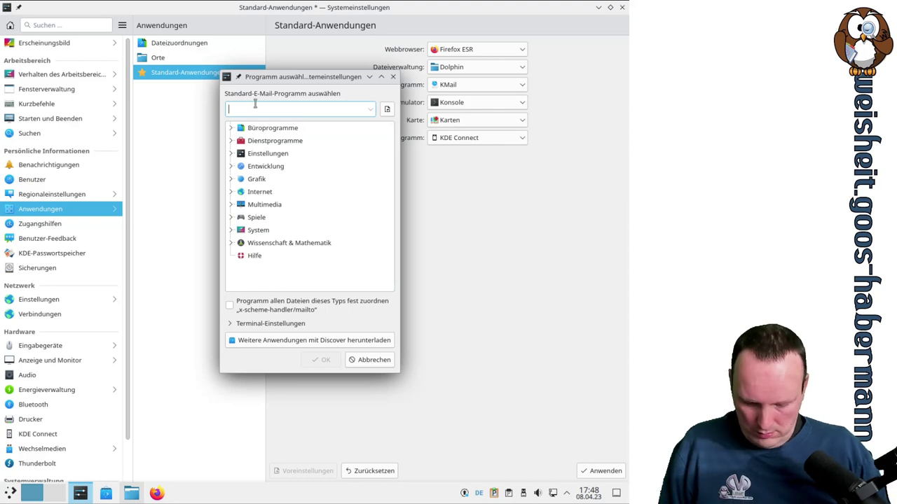
pyautogui.write('thun')
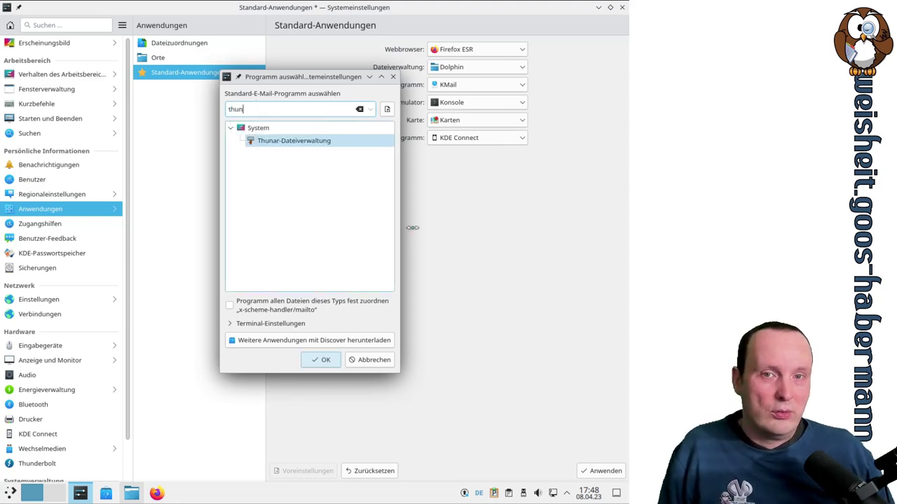
pyautogui.press('Escape')
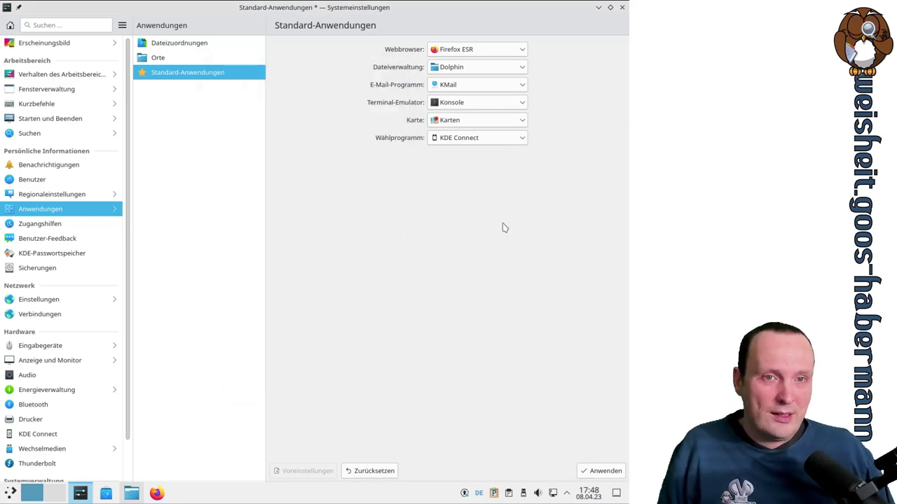
# Keep Konsole as terminal and Karten as map service, then apply the default applications
pyautogui.click(515, 106)
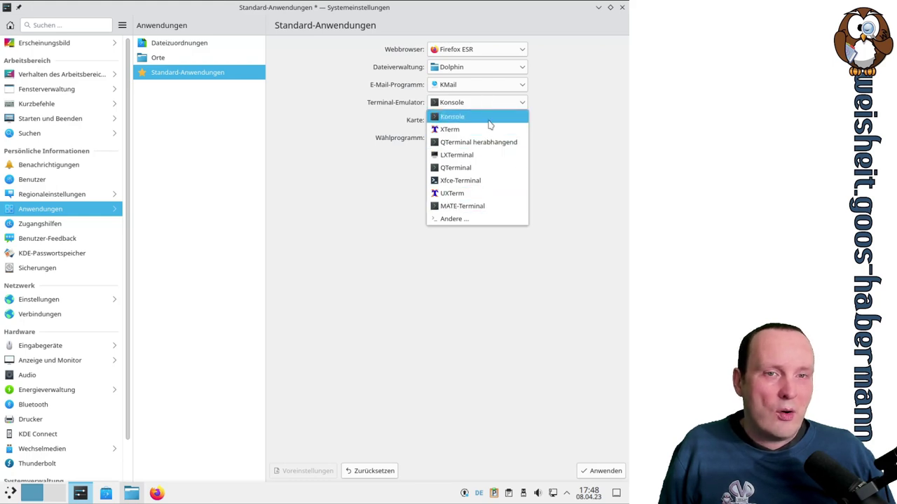
pyautogui.click(592, 95)
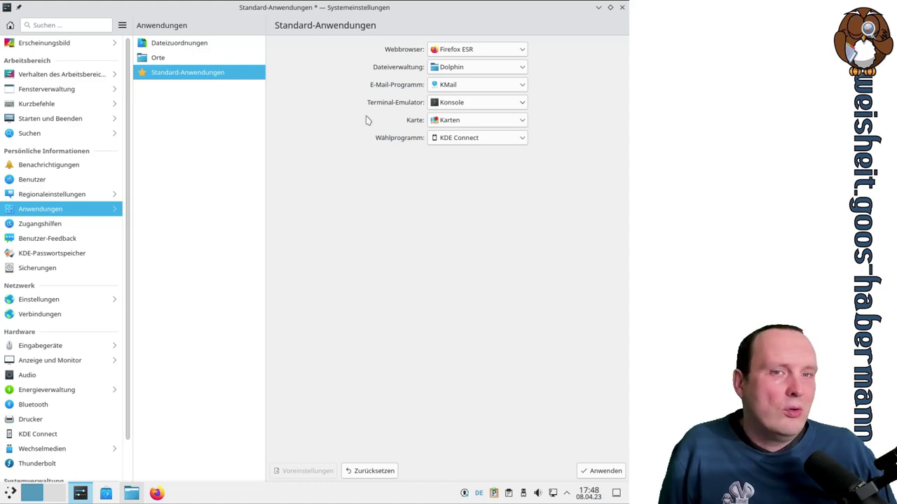
pyautogui.click(508, 125)
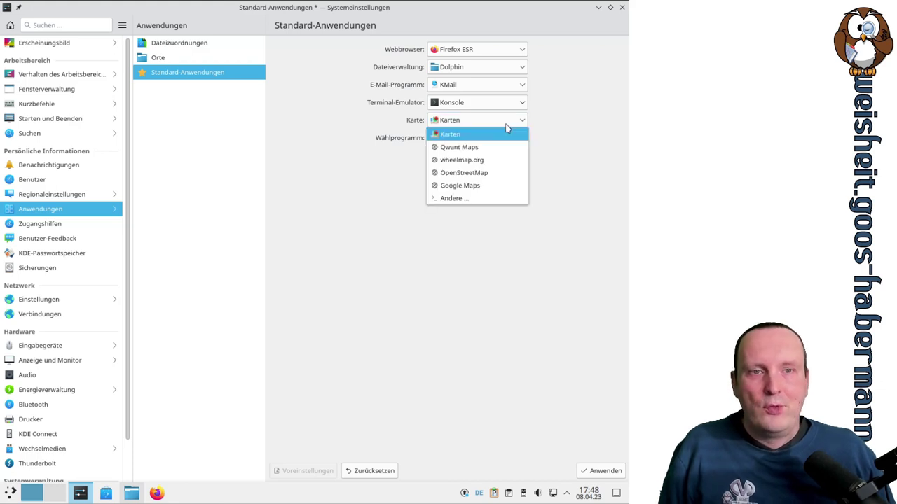
pyautogui.click(462, 134)
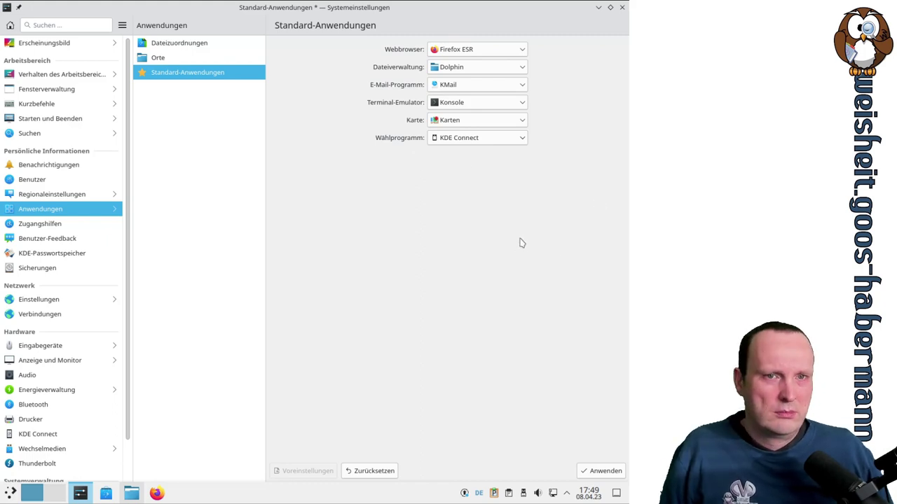
pyautogui.click(597, 473)
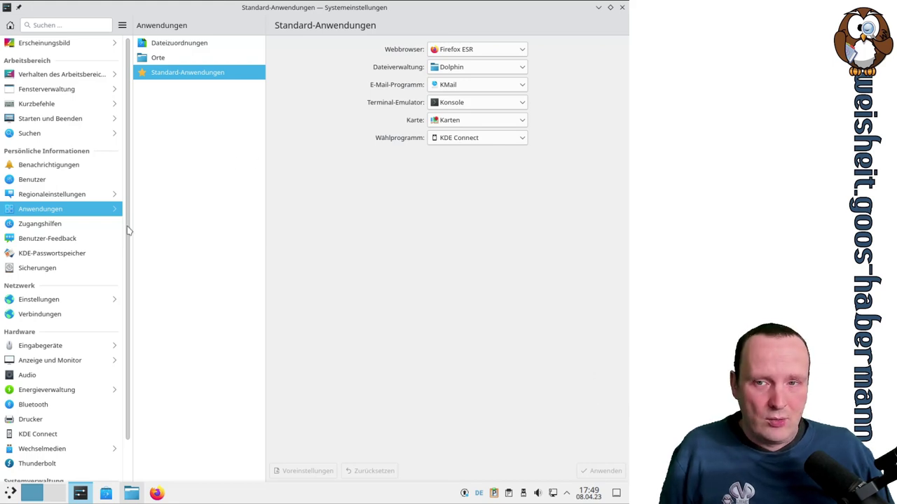
# Choose XTerm as terminal, go to Zugangshilfen, and discard the unsaved change
pyautogui.click(468, 103)
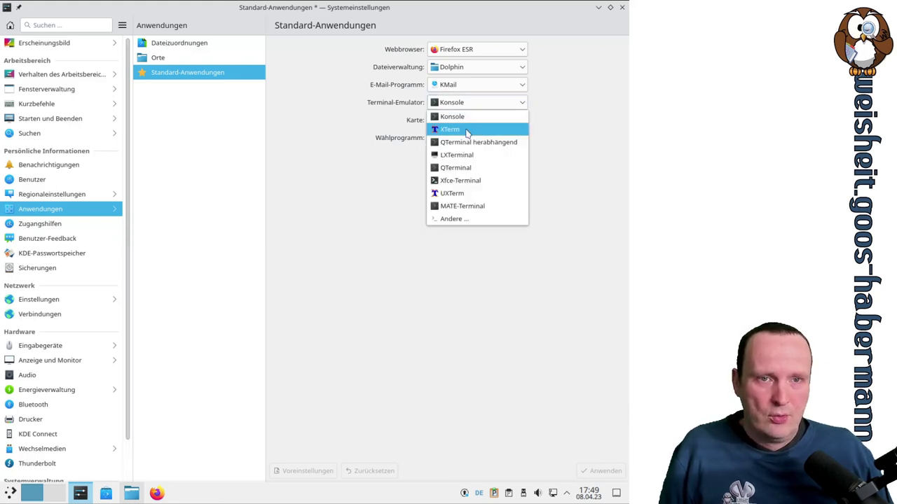
pyautogui.click(448, 129)
pyautogui.click(47, 228)
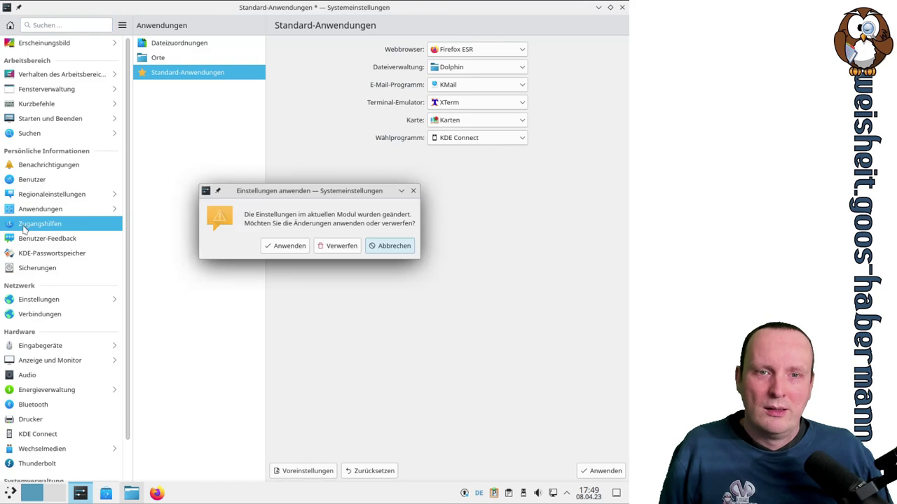
pyautogui.click(334, 248)
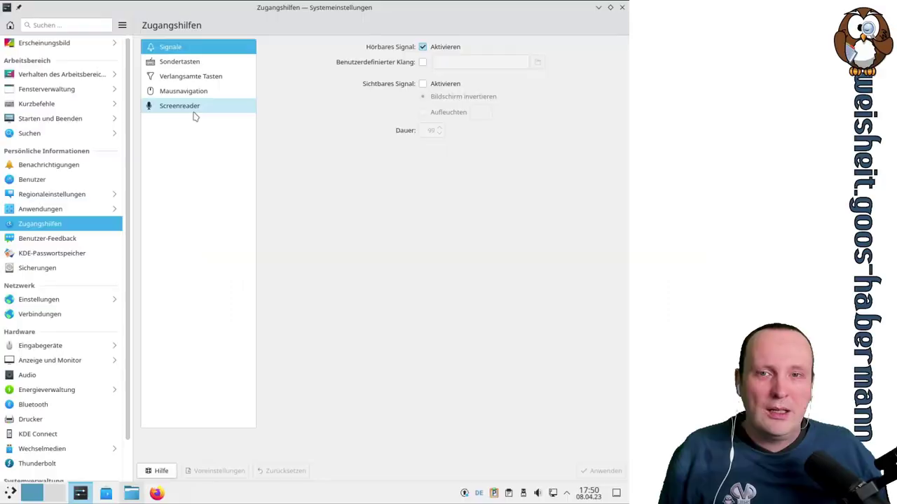
# Select Screenreader in Zugangshilfen and launch the Orca screen reader setup
pyautogui.click(194, 110)
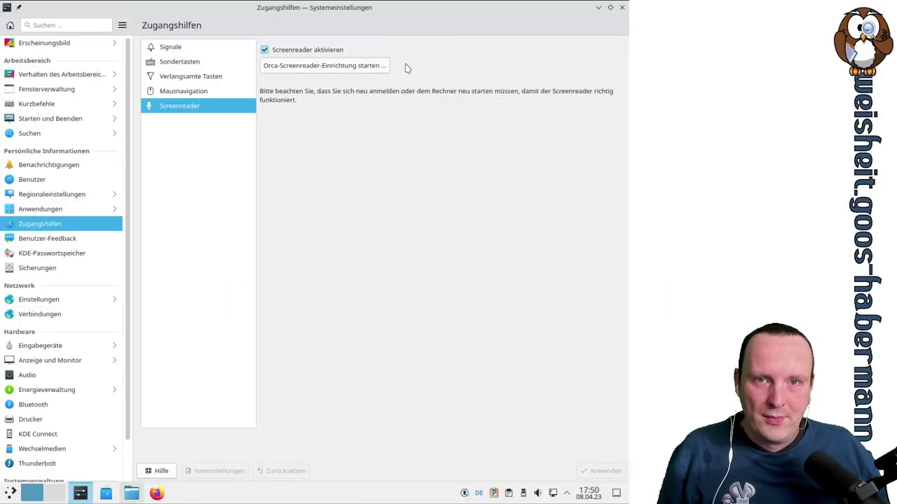
pyautogui.click(311, 70)
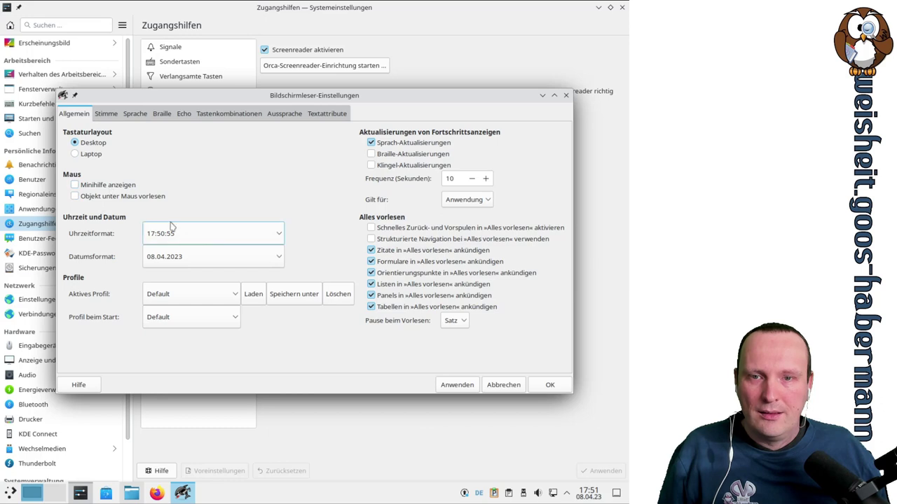
# On Orca's Stimme tab, set Geschwindigkeit to 51 while leaving Lautstärke at 10.0
pyautogui.click(107, 113)
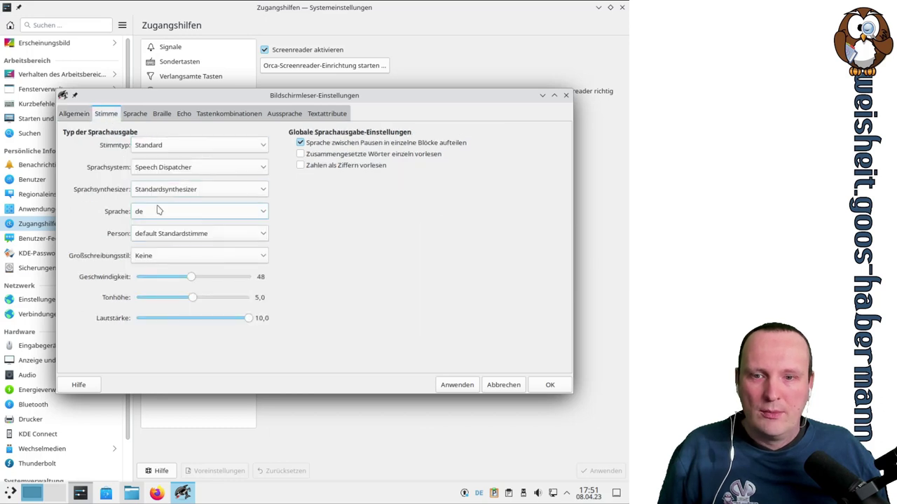
pyautogui.click(448, 387)
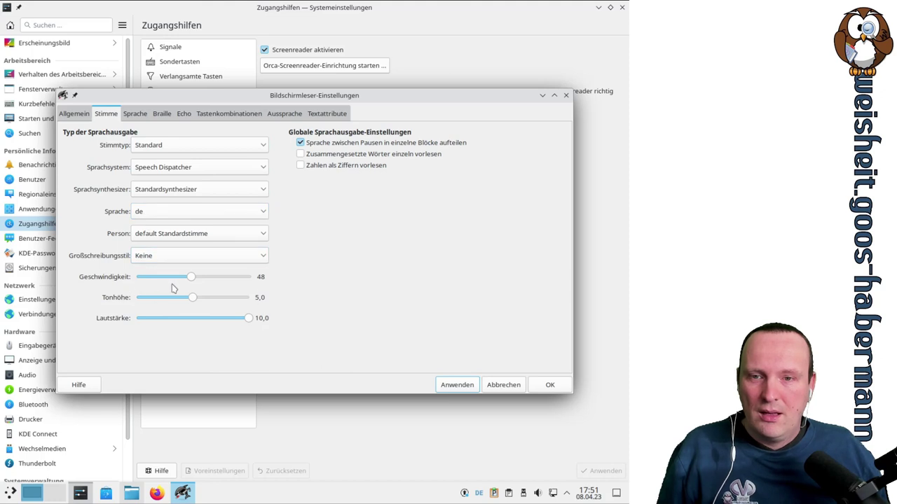
pyautogui.scroll(-2, 200, 280)
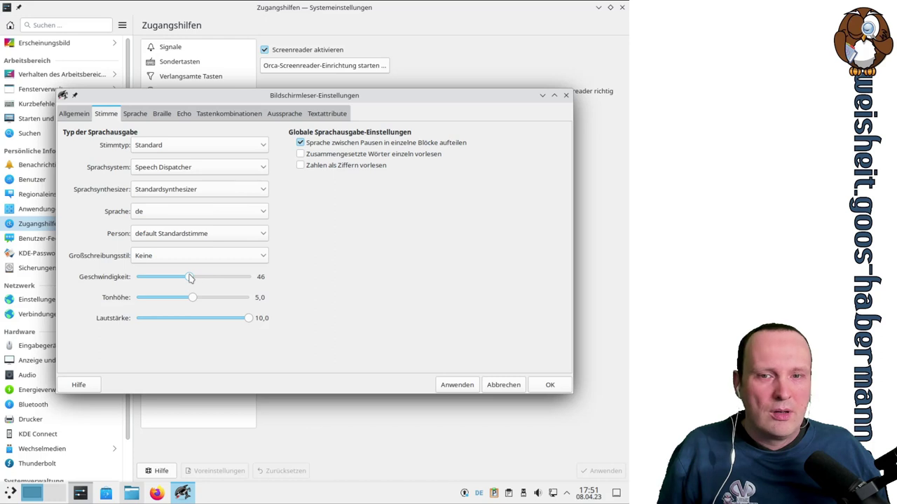
pyautogui.click(215, 279)
pyautogui.moveTo(218, 280); pyautogui.dragTo(198, 286)
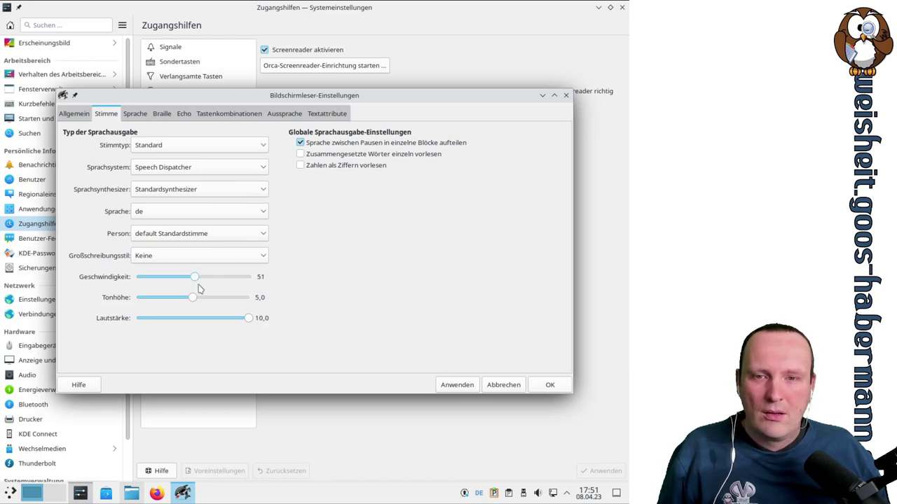
pyautogui.moveTo(210, 321); pyautogui.dragTo(306, 330)
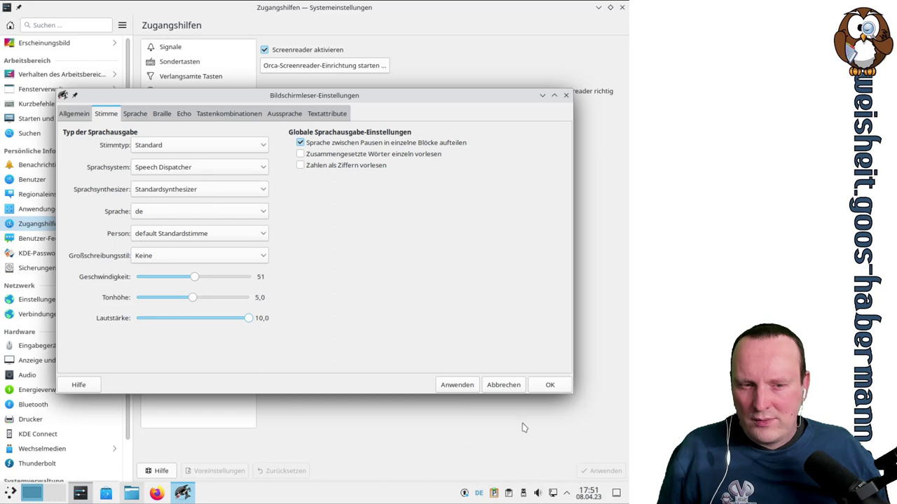
pyautogui.click(538, 493)
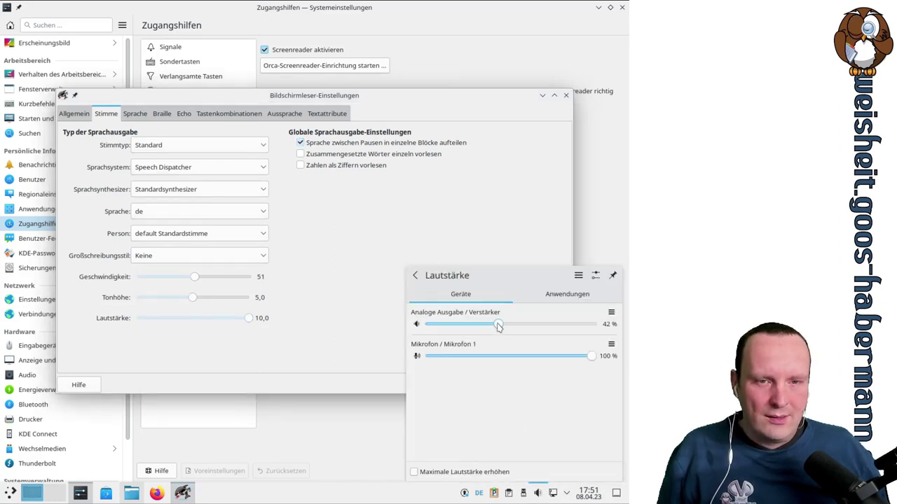
pyautogui.moveTo(499, 324); pyautogui.dragTo(582, 326)
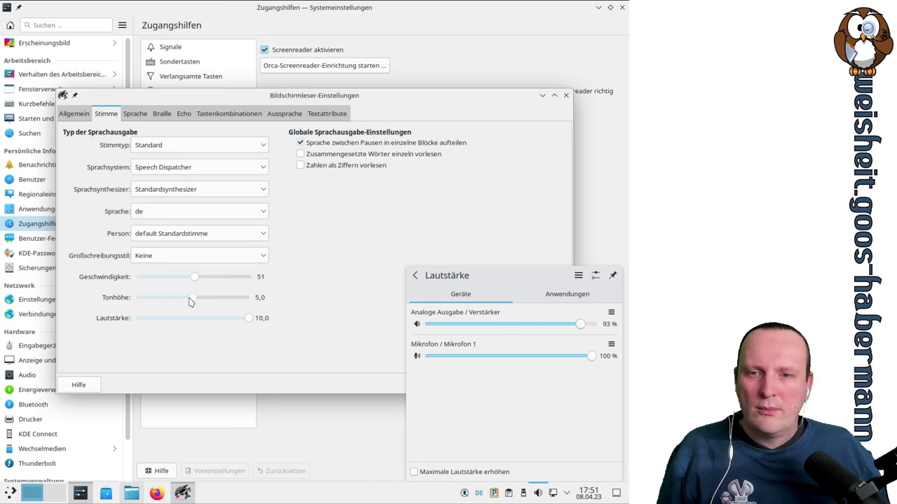
pyautogui.moveTo(191, 299); pyautogui.dragTo(200, 301)
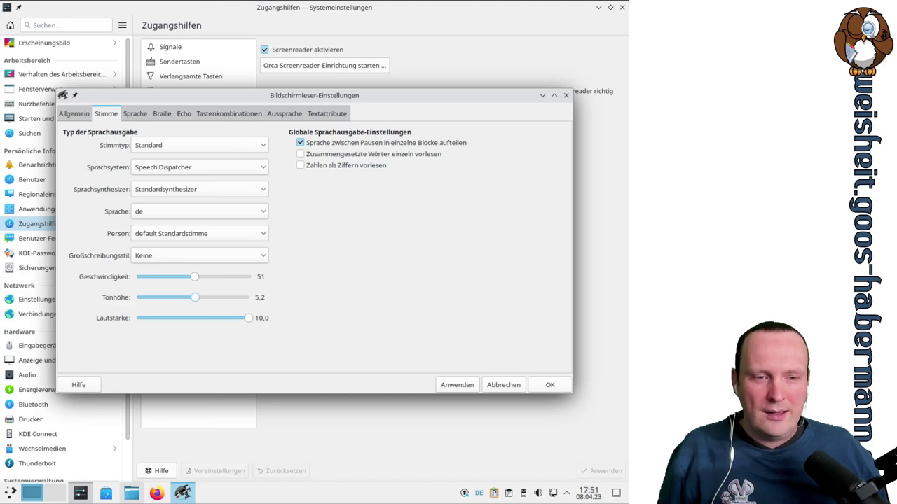
pyautogui.click(538, 493)
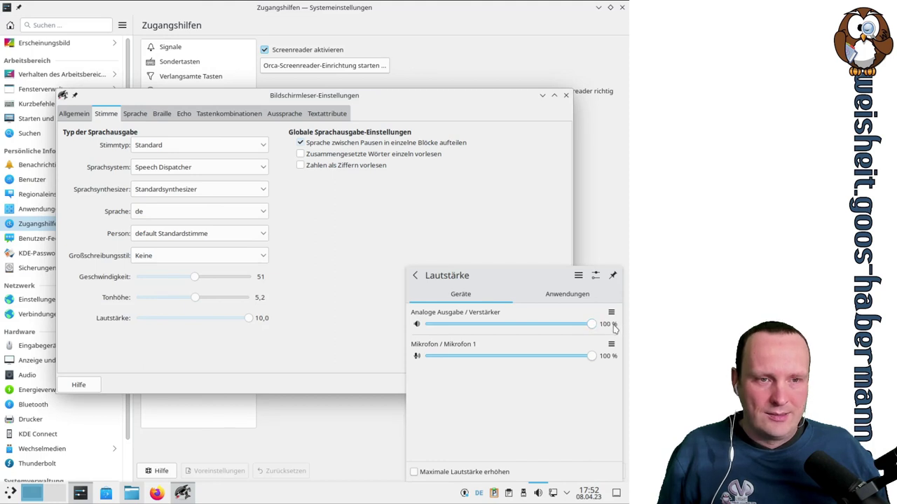
pyautogui.click(482, 246)
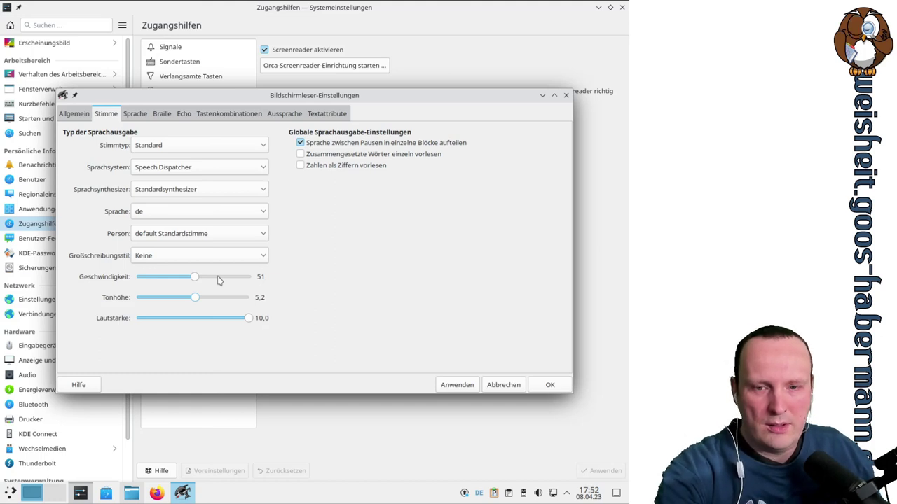
pyautogui.click(197, 278)
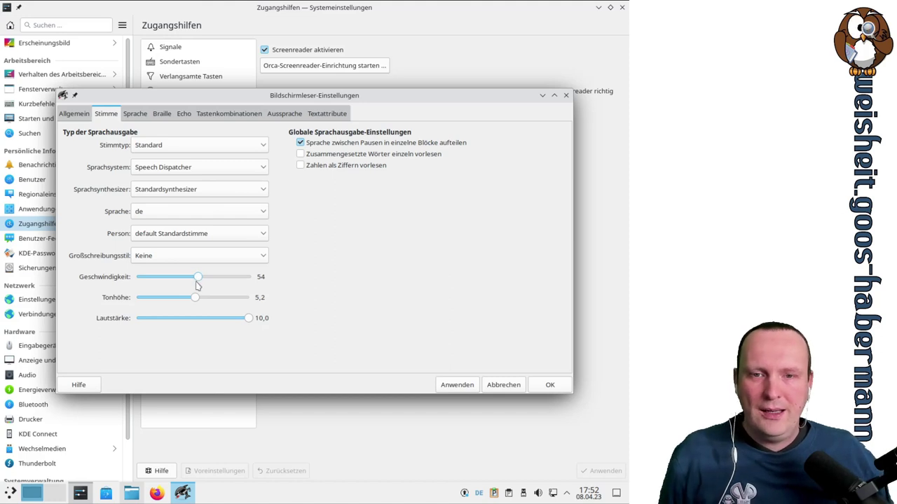
pyautogui.click(222, 279)
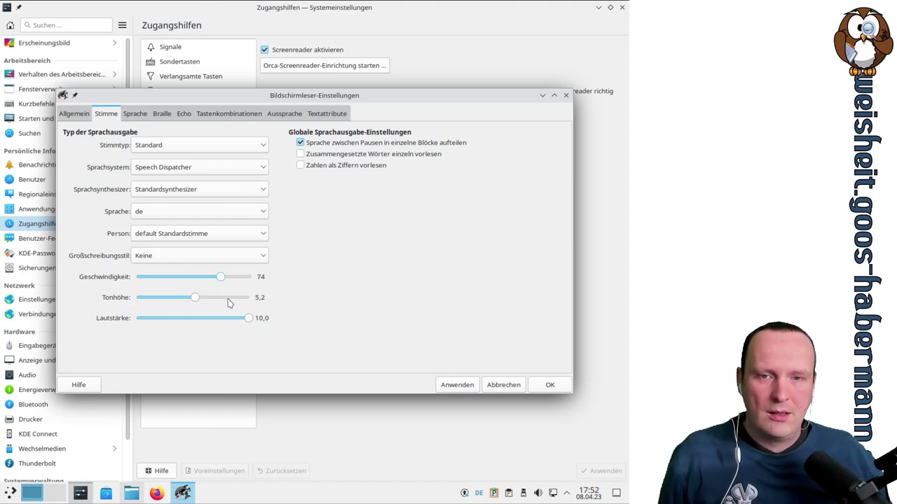
pyautogui.moveTo(217, 279); pyautogui.dragTo(196, 279)
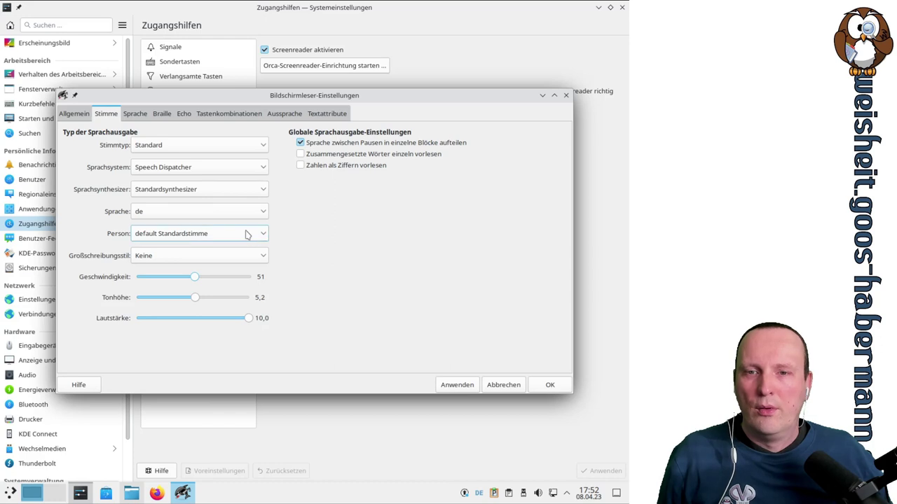
# Apply the German+Andrea voice and lower the speech rate to 20
pyautogui.click(245, 233)
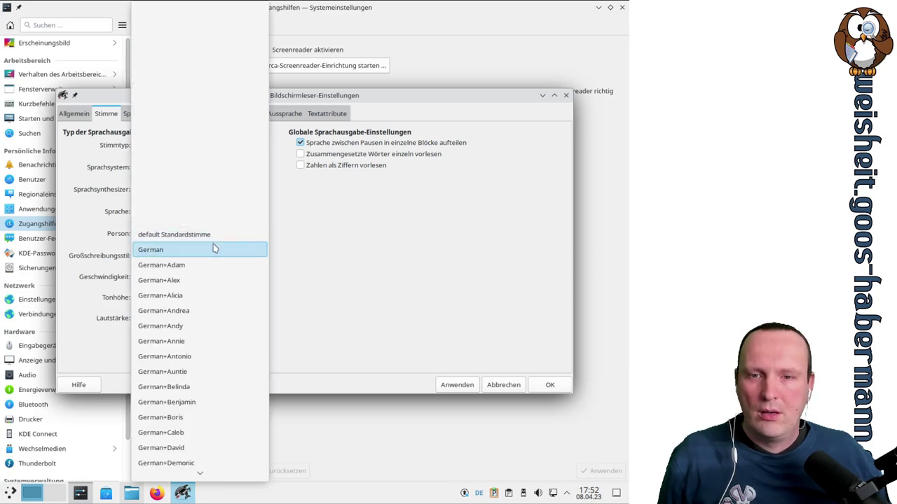
pyautogui.click(207, 316)
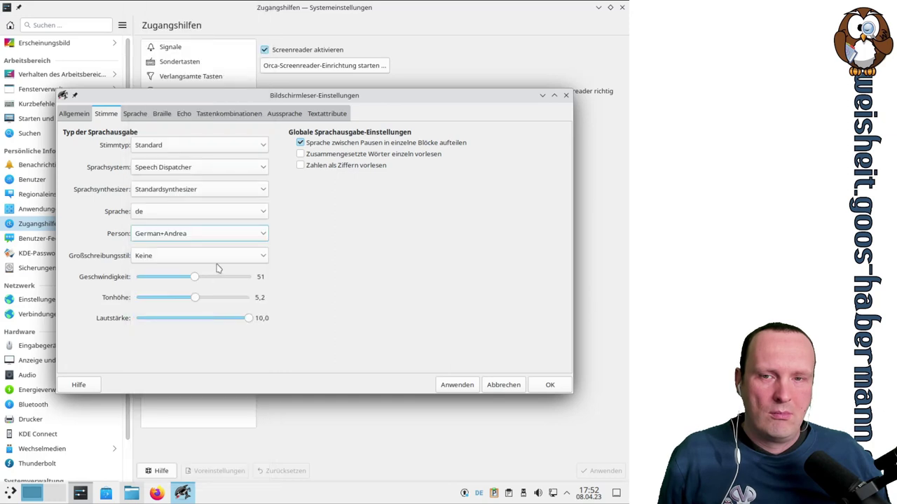
pyautogui.click(458, 386)
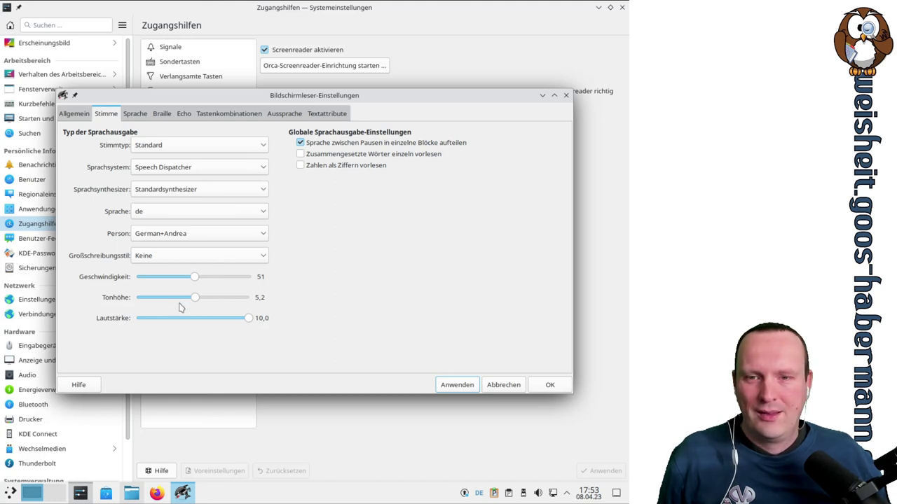
pyautogui.moveTo(194, 277); pyautogui.dragTo(158, 280)
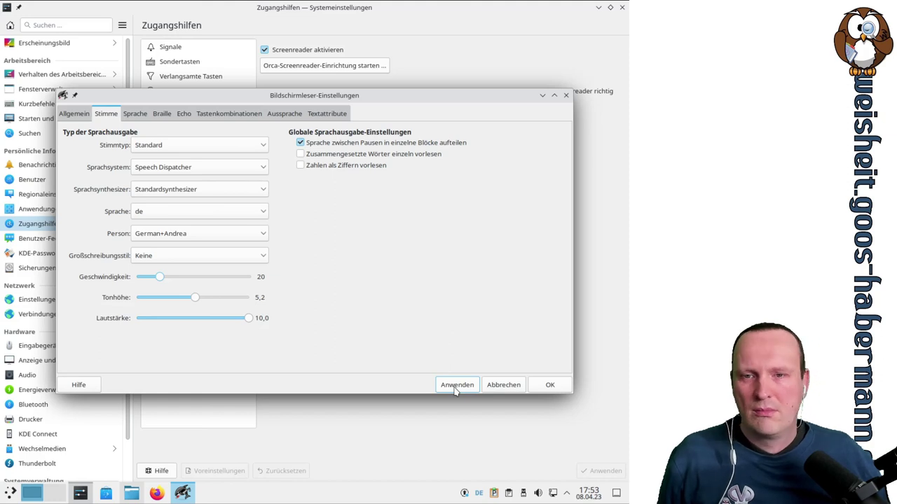
# Reselect default Standardstimme from the Person voice list
pyautogui.click(255, 237)
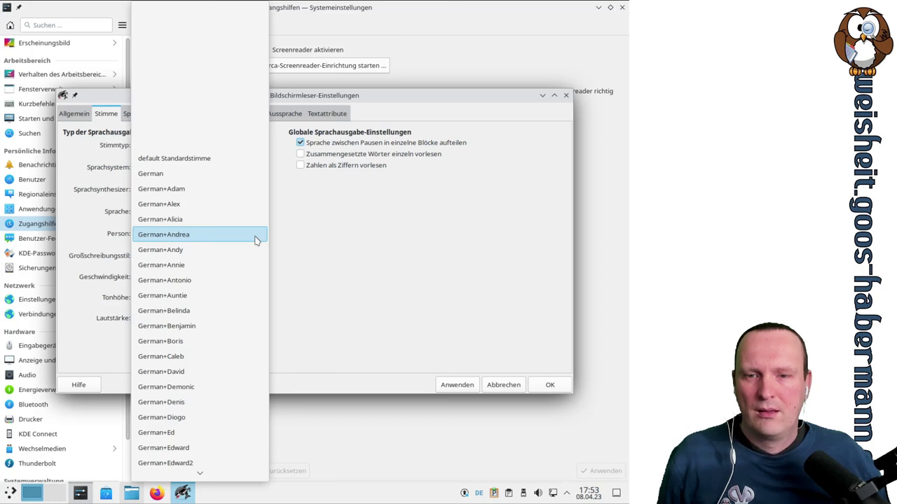
pyautogui.scroll(-1, 233, 240)
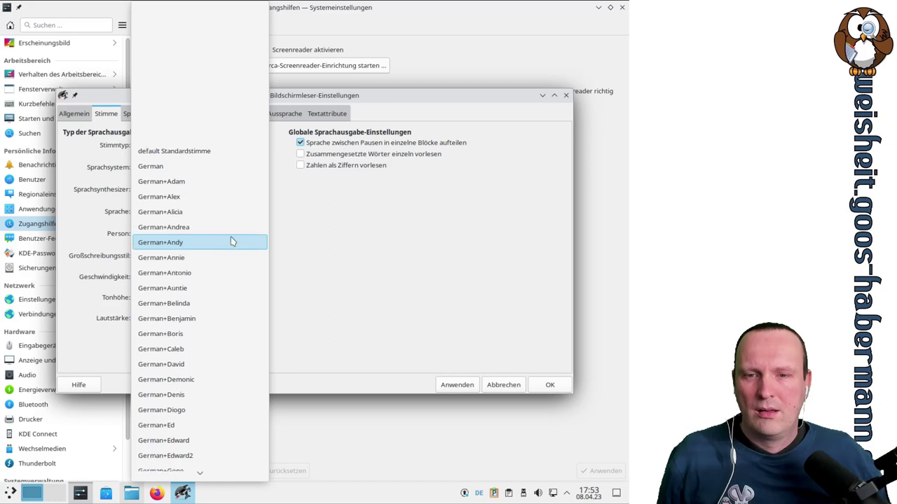
pyautogui.scroll(-1, 233, 240)
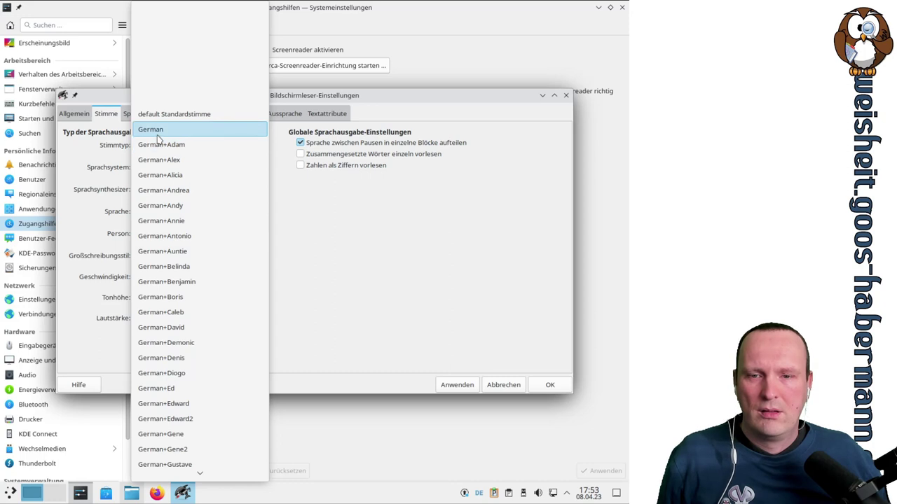
pyautogui.scroll(-3, 242, 314)
pyautogui.scroll(-1, 242, 317)
pyautogui.scroll(-1, 242, 316)
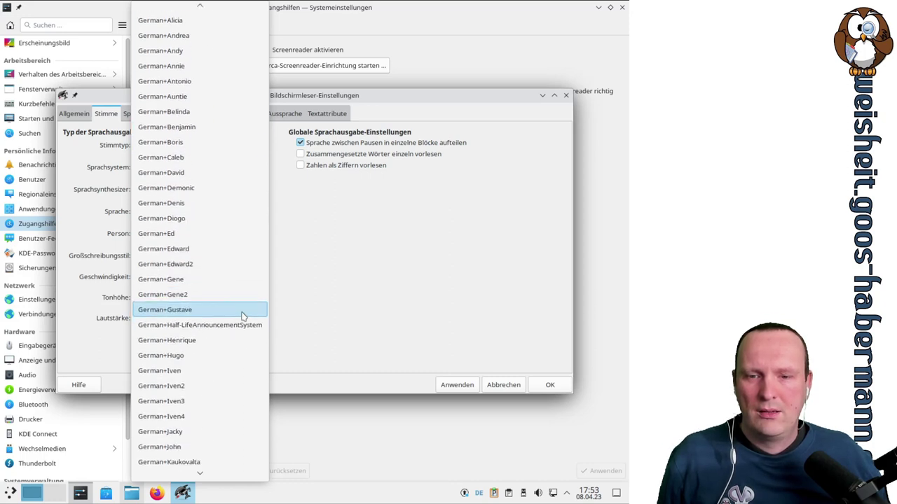
pyautogui.scroll(2, 242, 317)
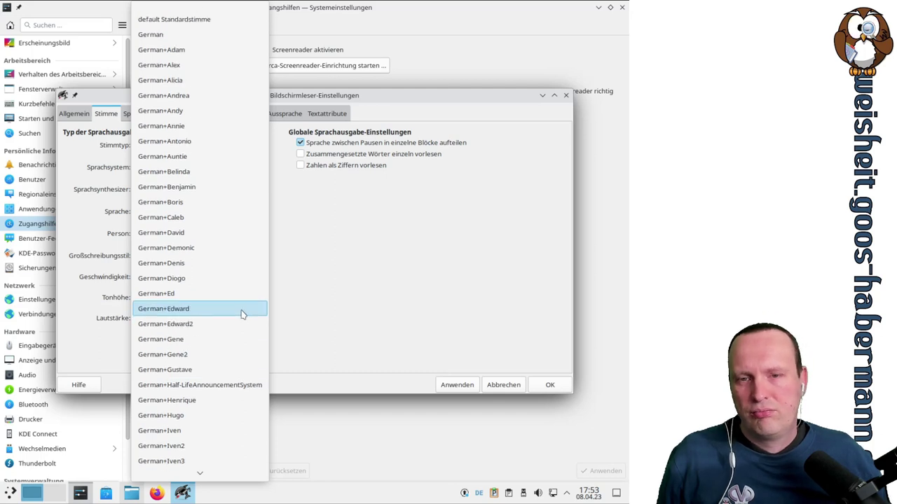
pyautogui.click(174, 22)
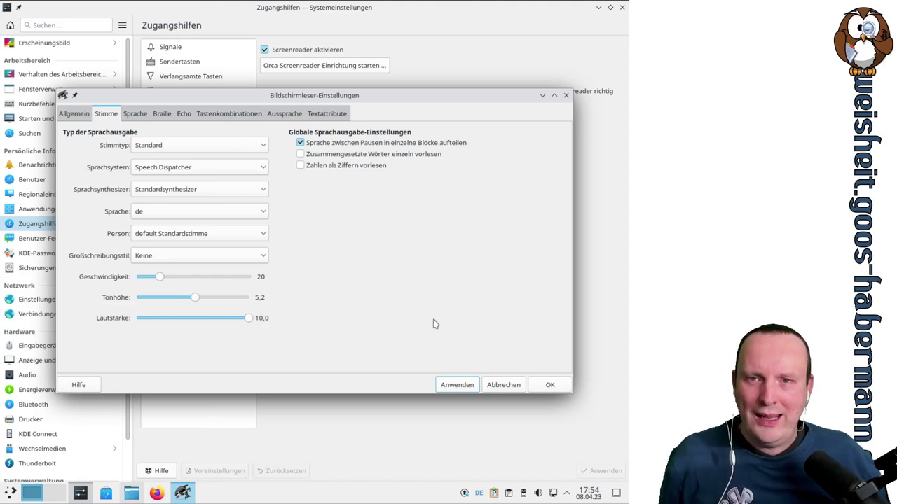
# Apply the German+Adam voice and raise the speech rate to about 27
pyautogui.click(253, 146)
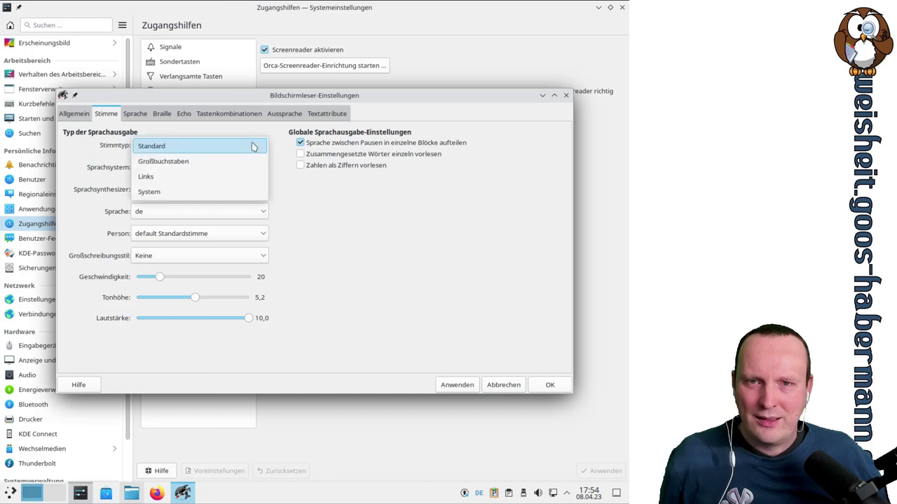
pyautogui.click(253, 146)
pyautogui.click(245, 236)
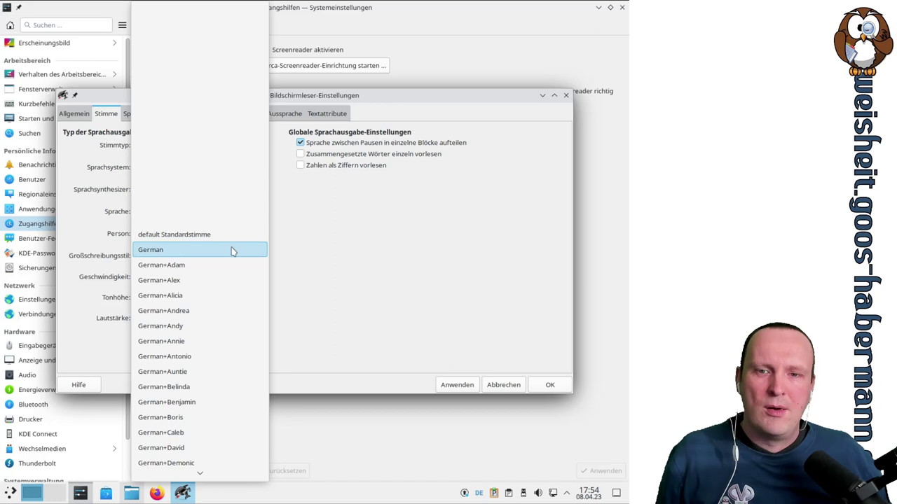
pyautogui.click(234, 264)
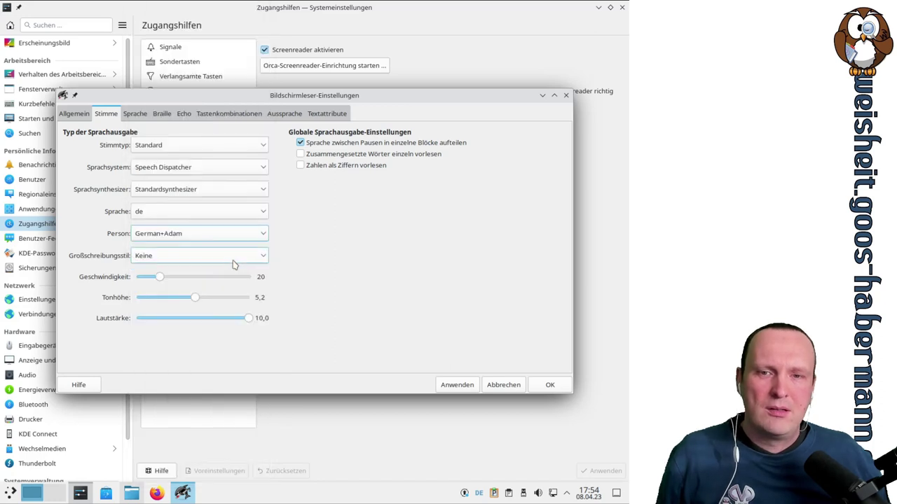
pyautogui.click(457, 385)
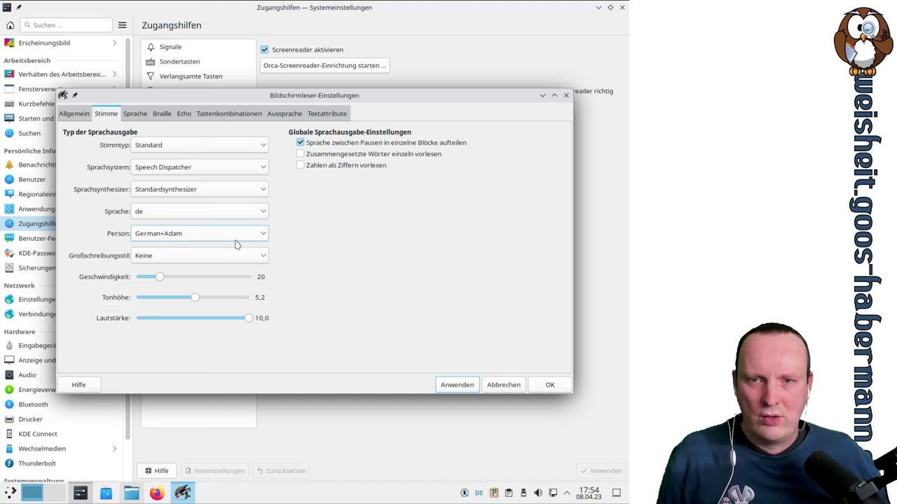
pyautogui.moveTo(160, 277); pyautogui.dragTo(165, 281)
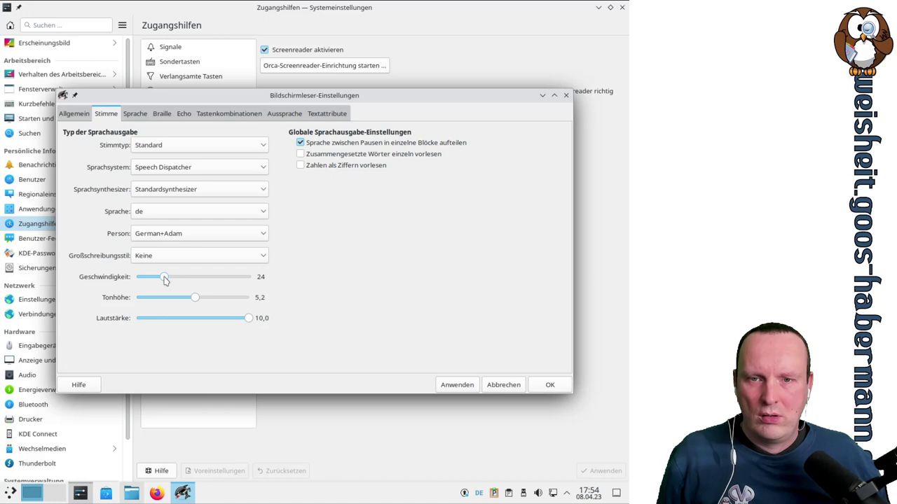
pyautogui.moveTo(165, 280); pyautogui.dragTo(169, 280)
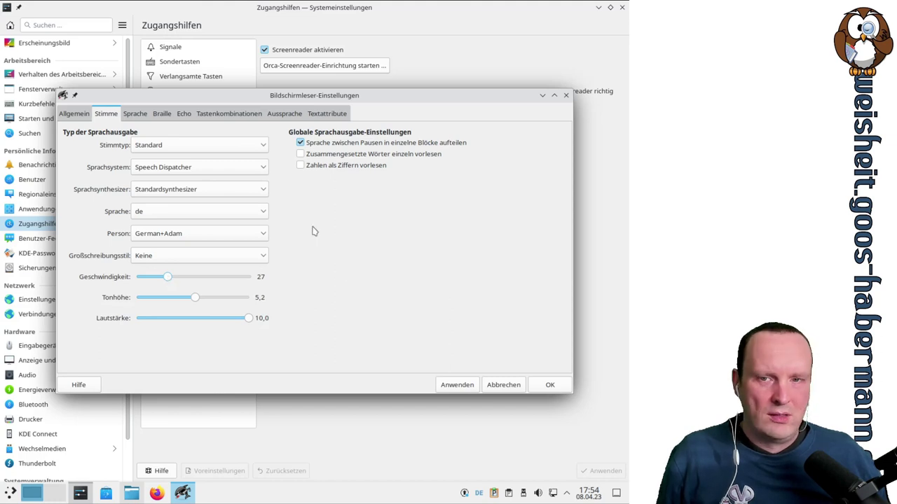
# Switch to the German+Alex voice and raise the speech rate to 43, applying each change
pyautogui.click(264, 235)
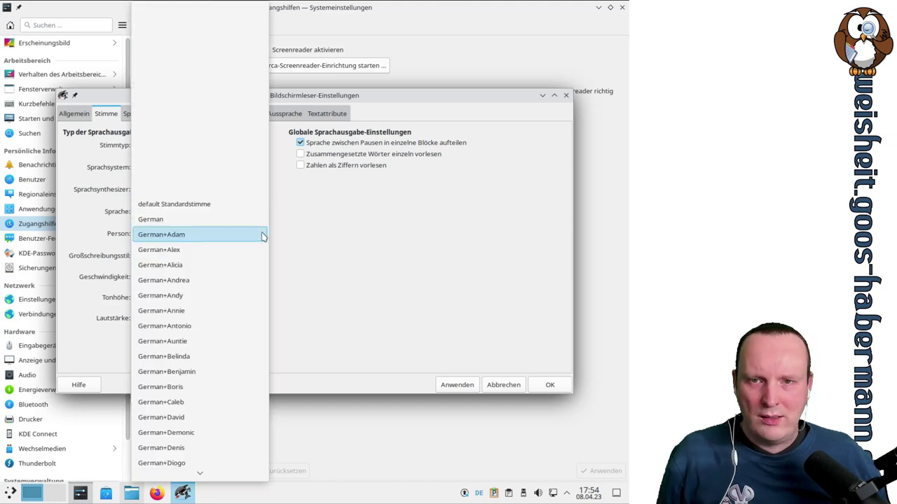
pyautogui.click(231, 250)
pyautogui.click(467, 385)
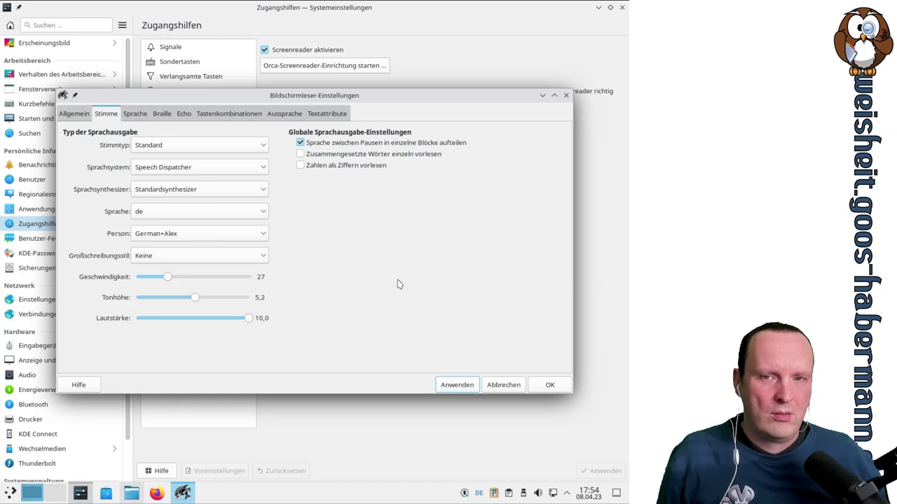
pyautogui.click(168, 278)
pyautogui.moveTo(169, 279); pyautogui.dragTo(173, 279)
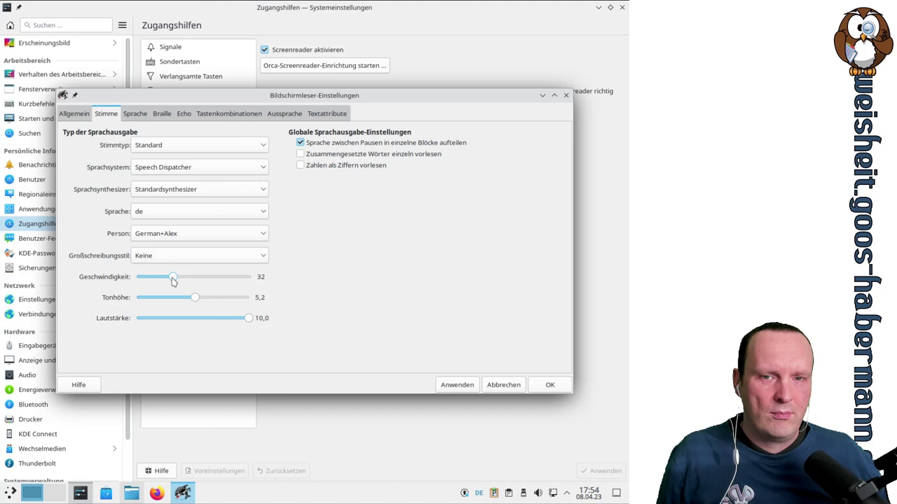
pyautogui.click(457, 387)
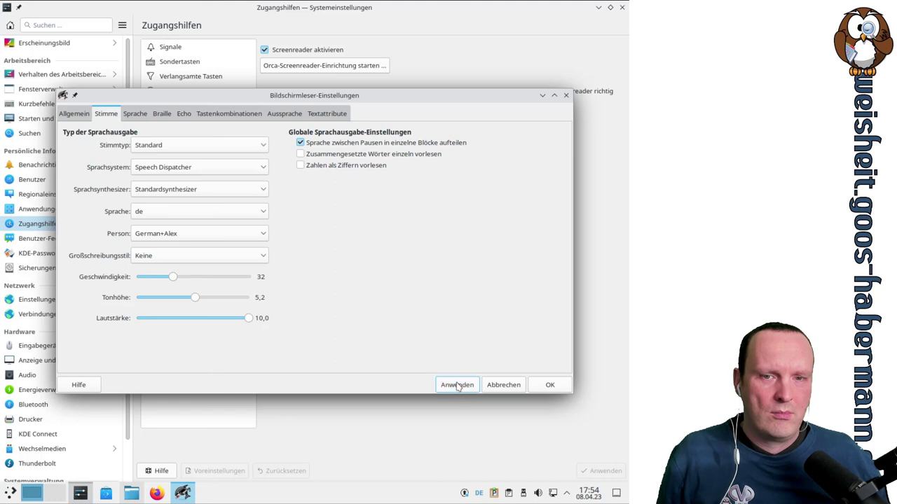
pyautogui.moveTo(173, 279); pyautogui.dragTo(186, 281)
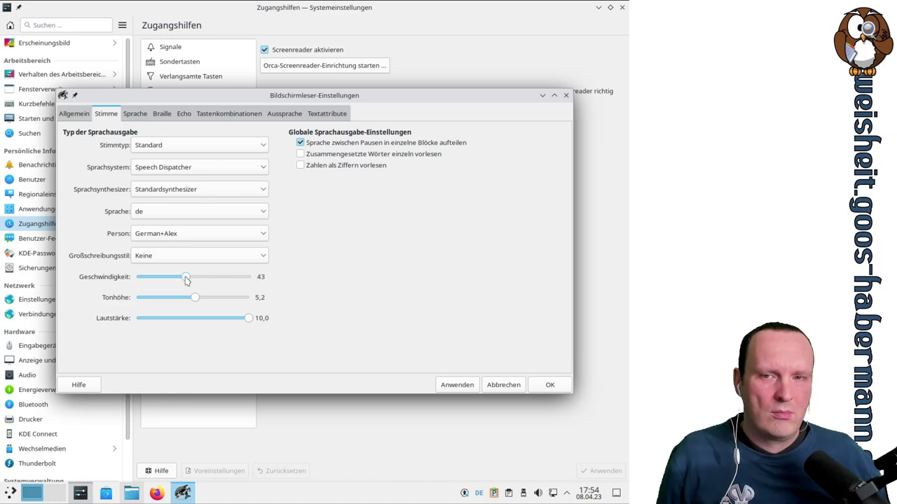
pyautogui.click(466, 386)
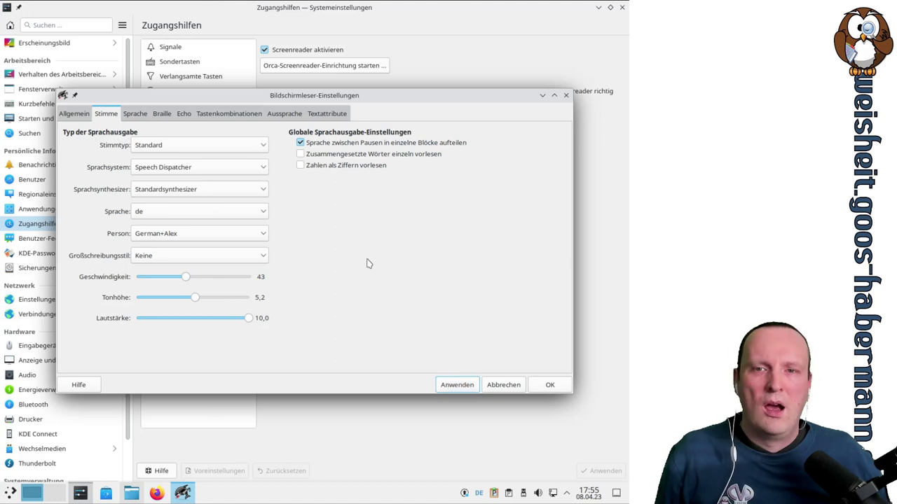
# Check the Sprachsynthesizer list, keep Standardsynthesizer, and nudge the settings window up-right
pyautogui.click(251, 197)
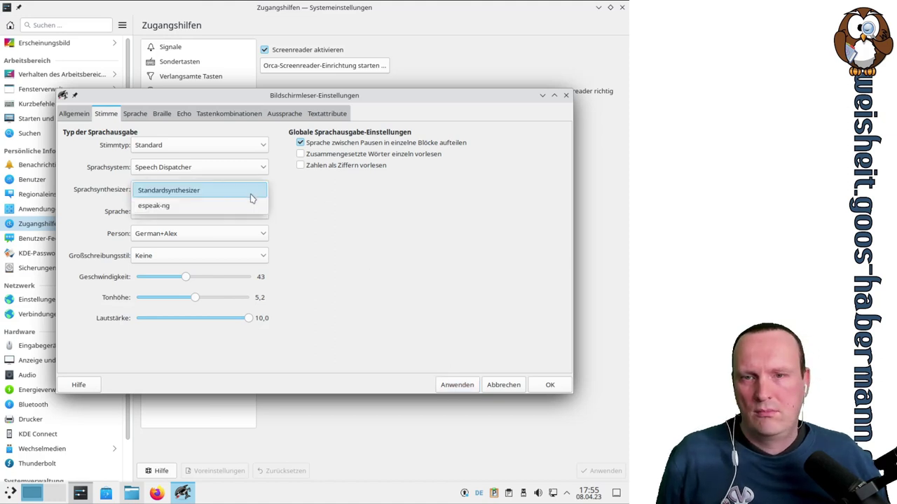
pyautogui.click(252, 206)
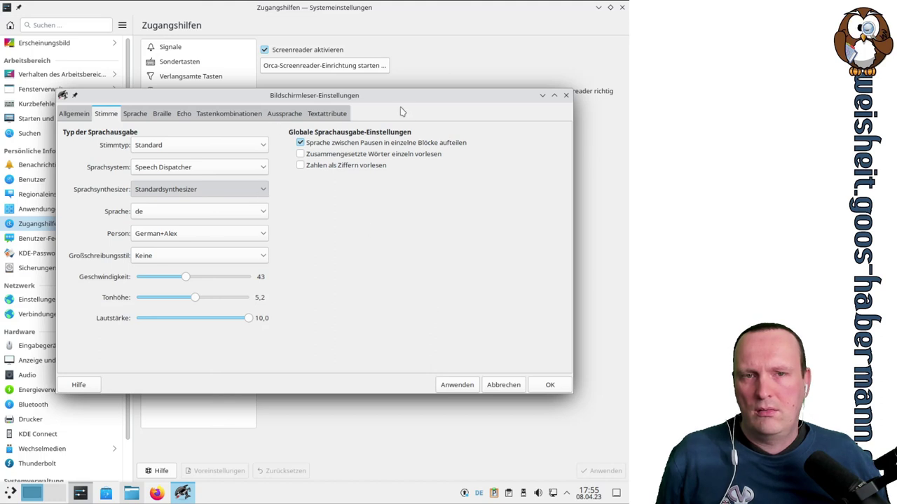
pyautogui.moveTo(400, 100); pyautogui.dragTo(419, 93)
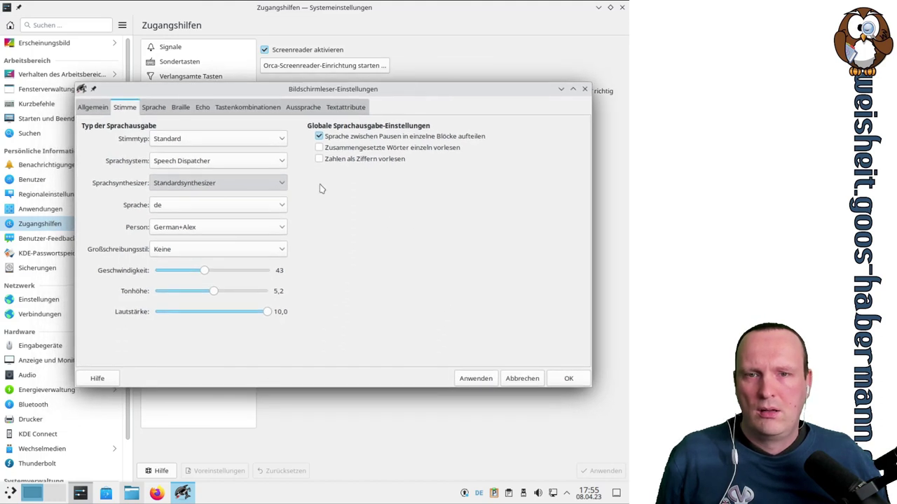
# Keep the default espeak-ng voice, then apply speaking speed 45 and then 39
pyautogui.click(282, 232)
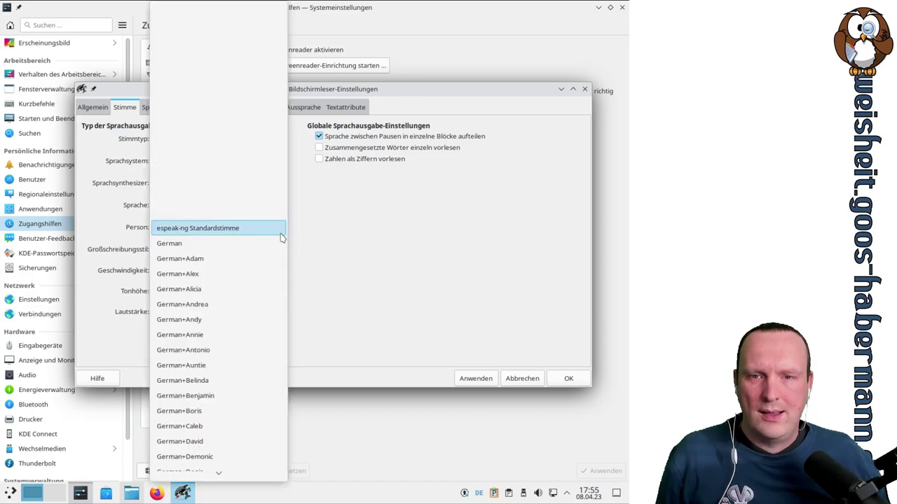
pyautogui.click(208, 230)
pyautogui.click(487, 379)
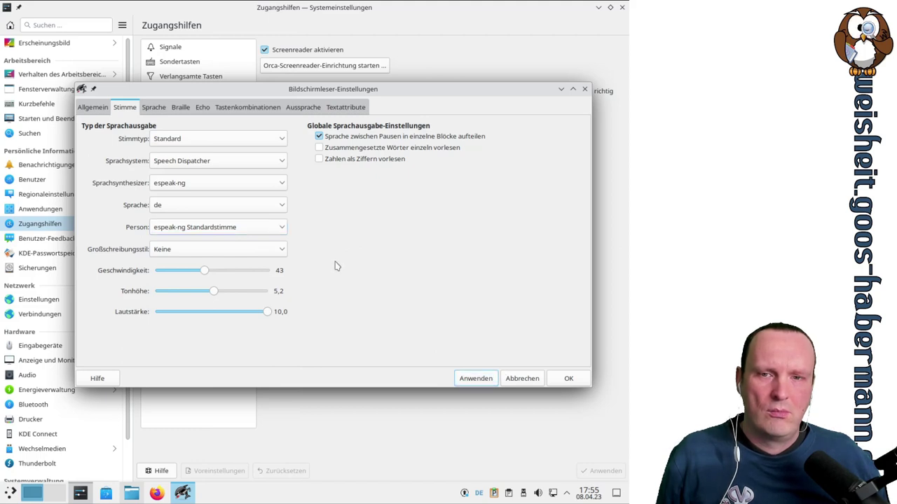
pyautogui.click(208, 271)
pyautogui.moveTo(209, 272); pyautogui.dragTo(212, 272)
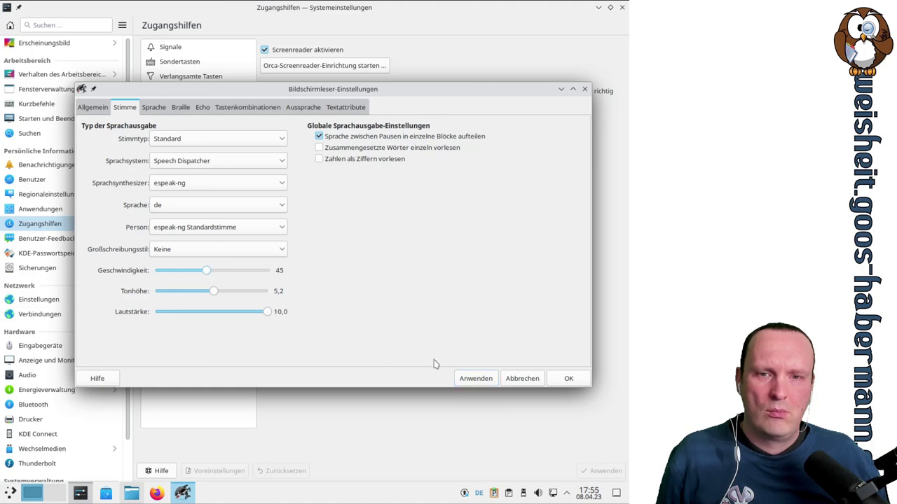
pyautogui.click(489, 381)
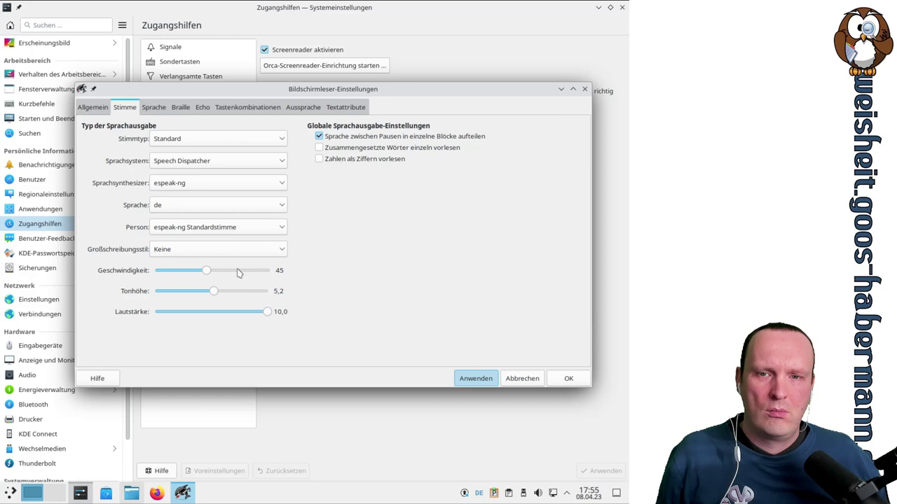
pyautogui.click(206, 273)
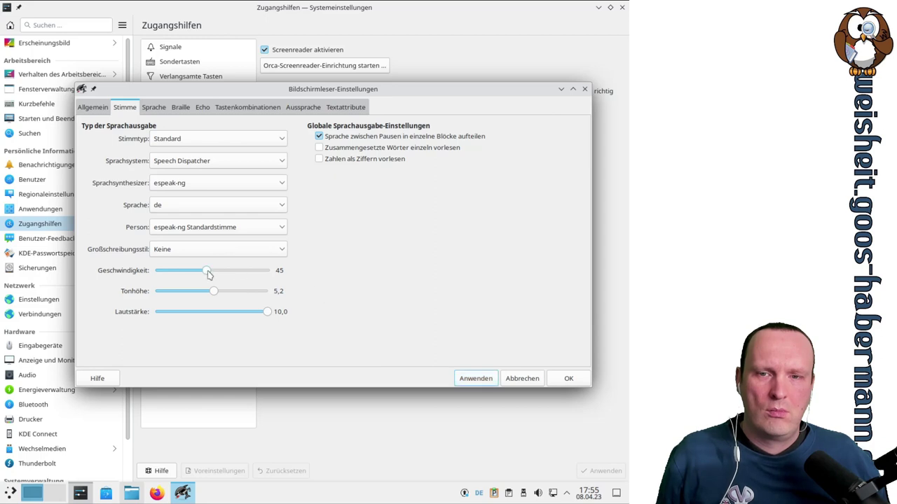
pyautogui.moveTo(204, 273); pyautogui.dragTo(199, 271)
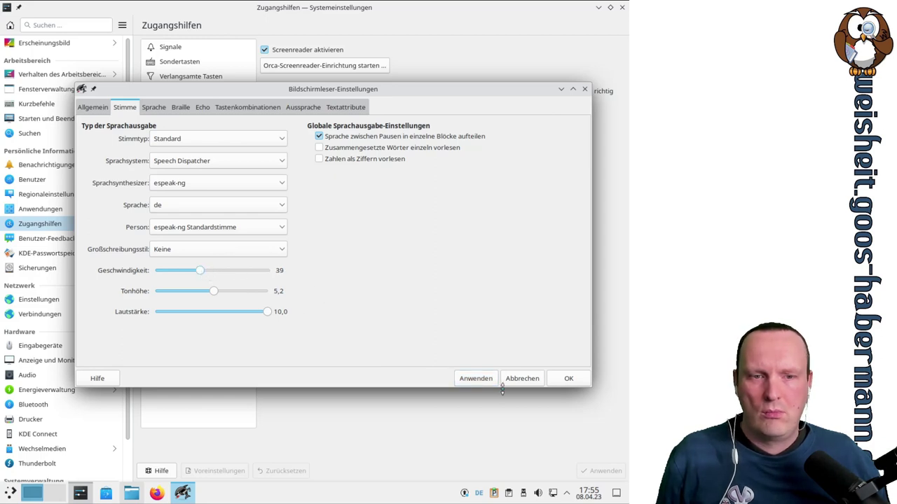
pyautogui.click(479, 382)
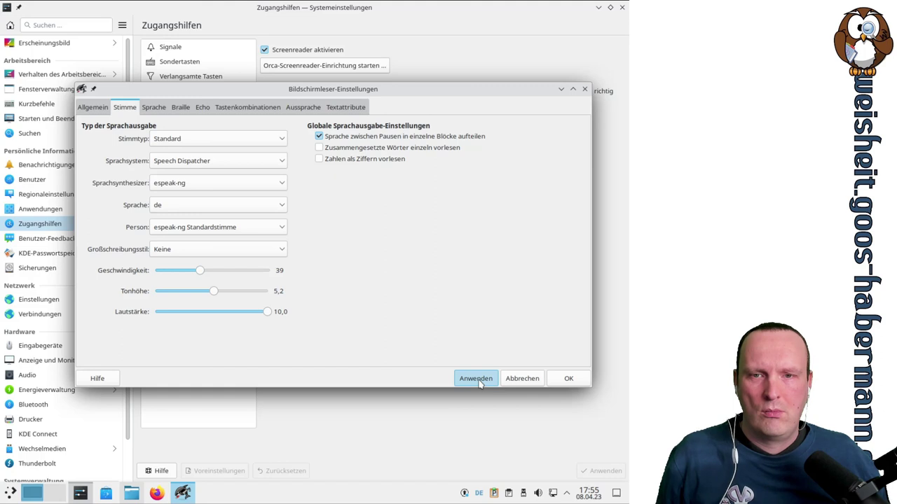
# Choose the German+Annie voice, slow the speaking speed to 24, and apply
pyautogui.click(278, 237)
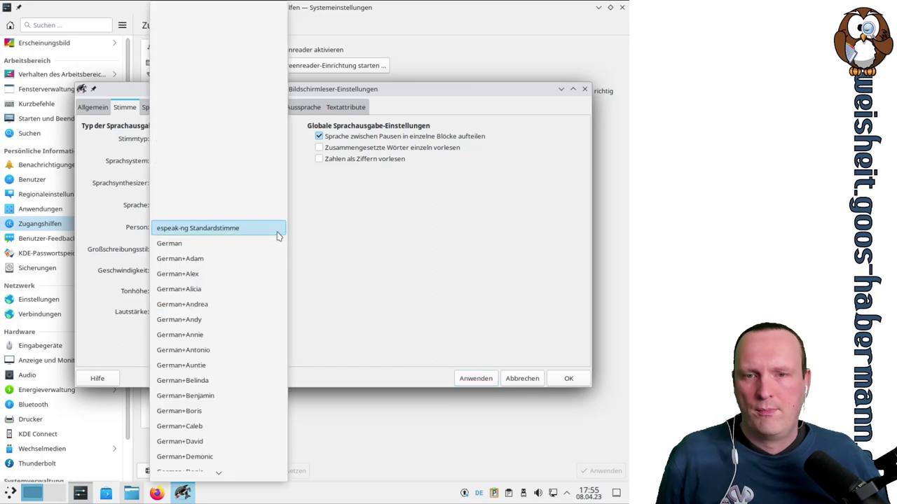
pyautogui.click(240, 335)
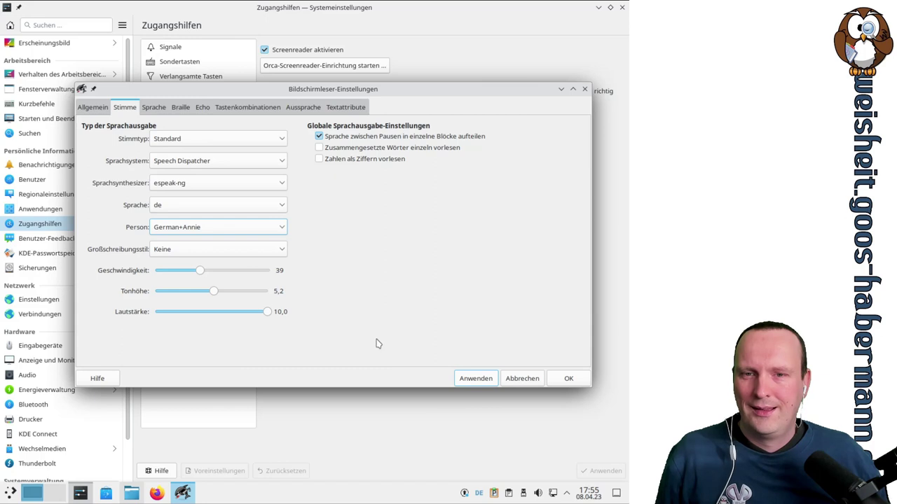
pyautogui.moveTo(200, 272); pyautogui.dragTo(187, 273)
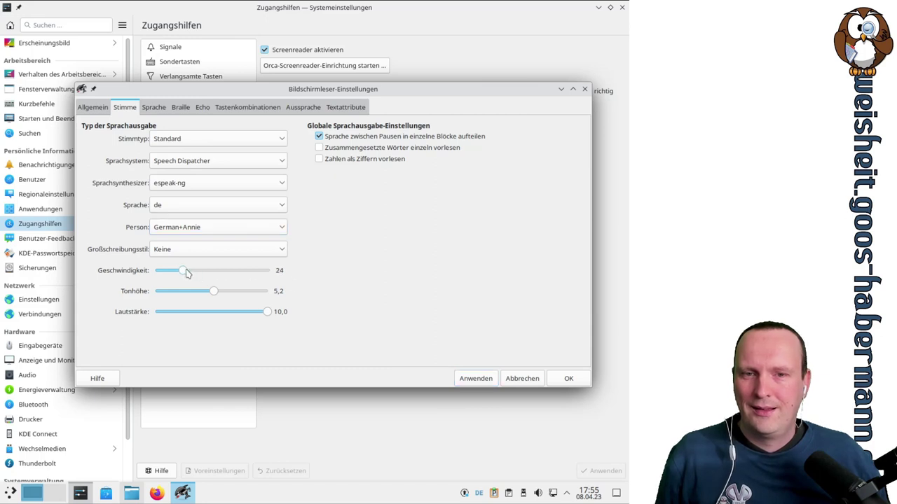
pyautogui.click(472, 382)
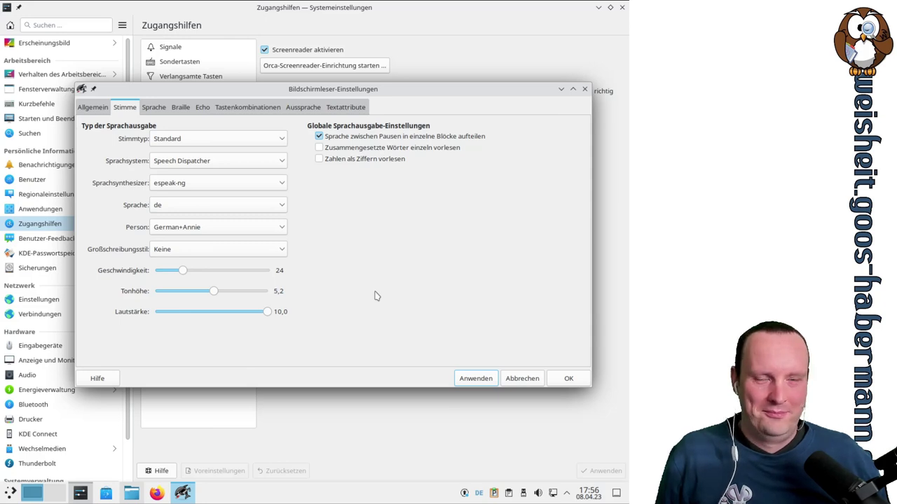
# Look through Orca's speech, key binding, pronunciation, text attribute, Braille and general tabs
pyautogui.click(155, 107)
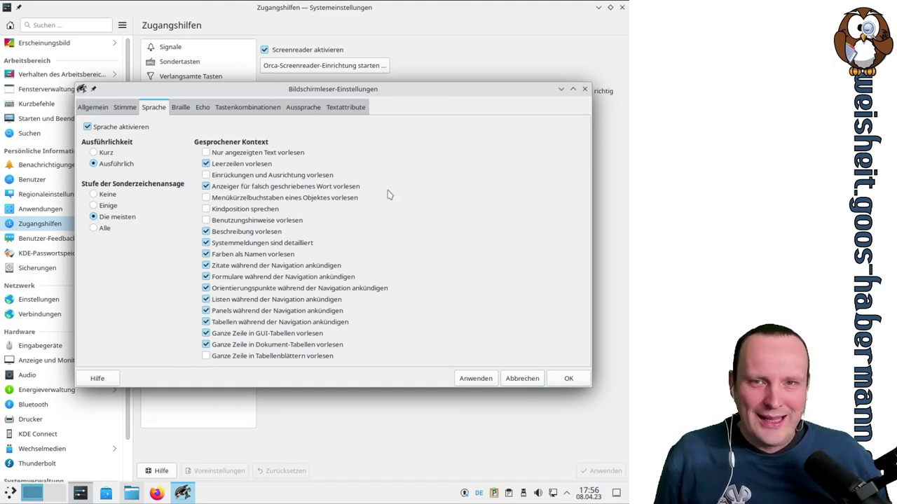
pyautogui.click(236, 109)
pyautogui.click(306, 110)
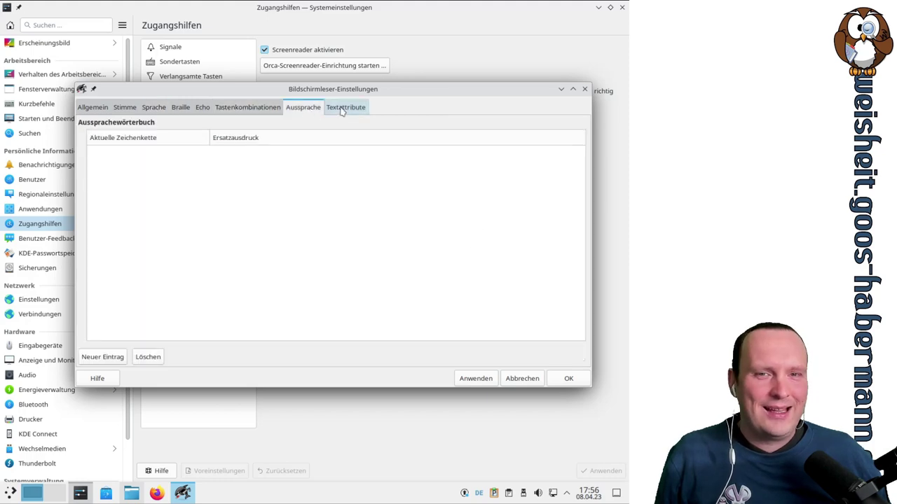
pyautogui.click(345, 108)
pyautogui.click(186, 108)
pyautogui.click(147, 108)
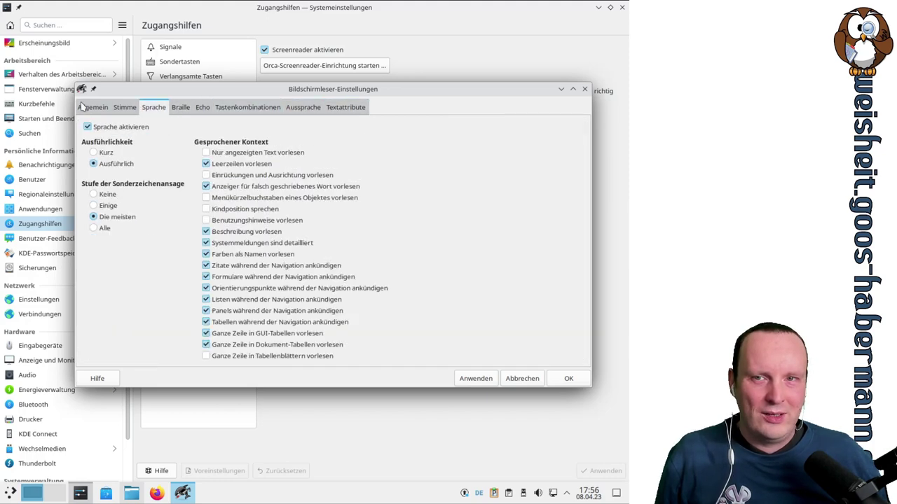
pyautogui.click(93, 107)
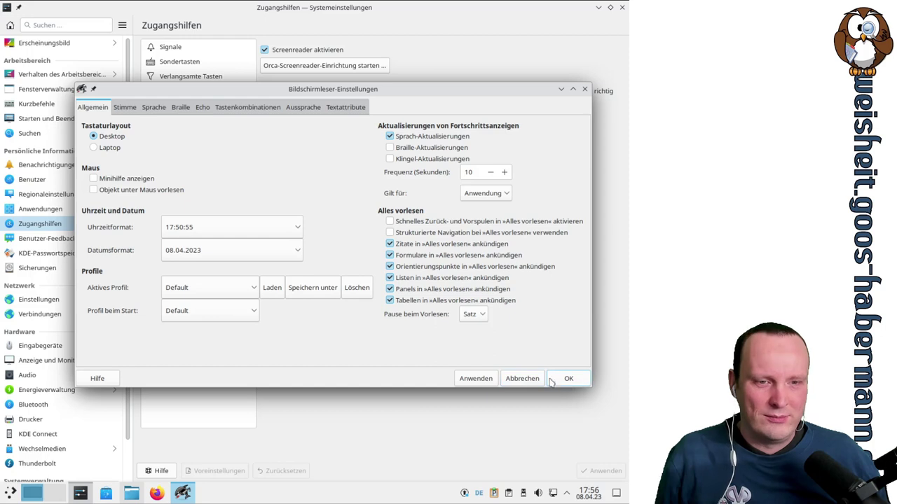
# Cancel the frozen Orca dialog, force-quit Orca, and uncheck Screenreader aktivieren
pyautogui.click(522, 380)
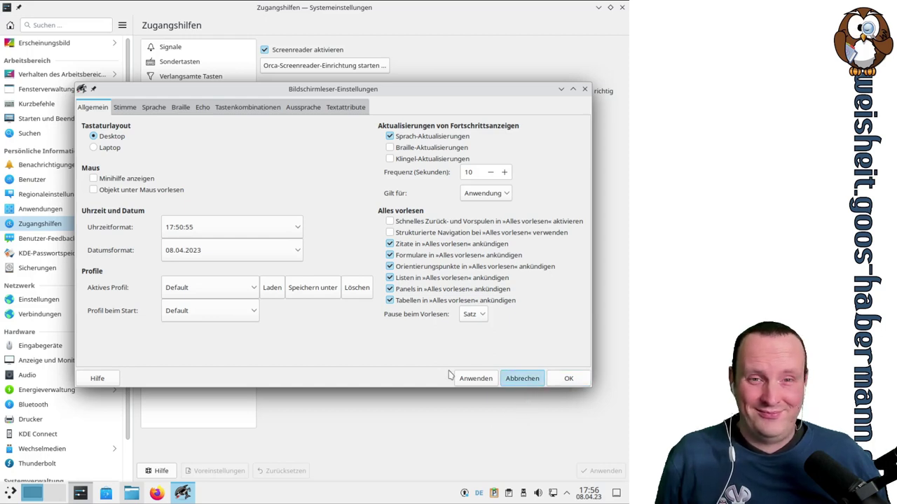
pyautogui.moveTo(415, 92); pyautogui.dragTo(372, 104)
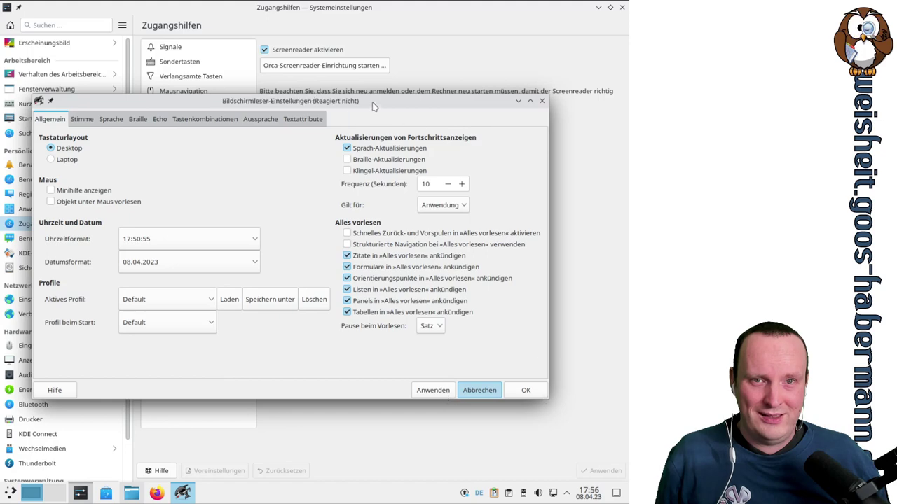
pyautogui.moveTo(374, 98); pyautogui.dragTo(354, 141)
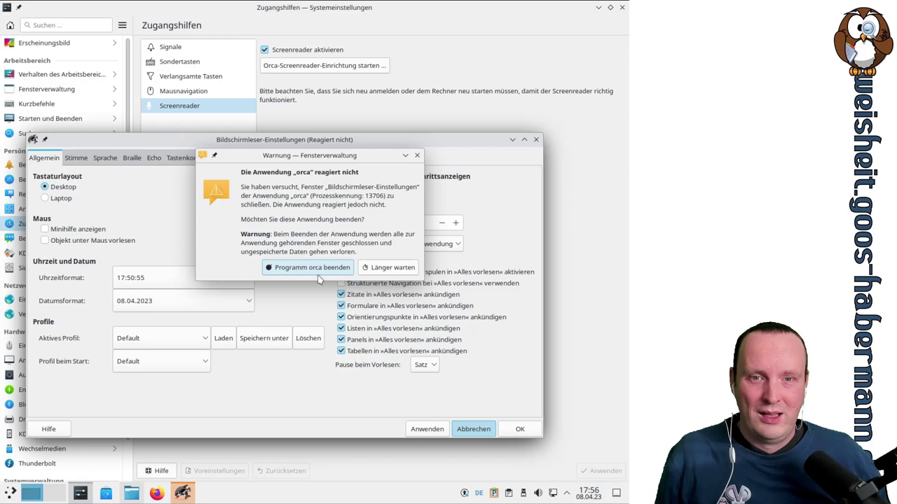
pyautogui.click(319, 271)
pyautogui.click(278, 51)
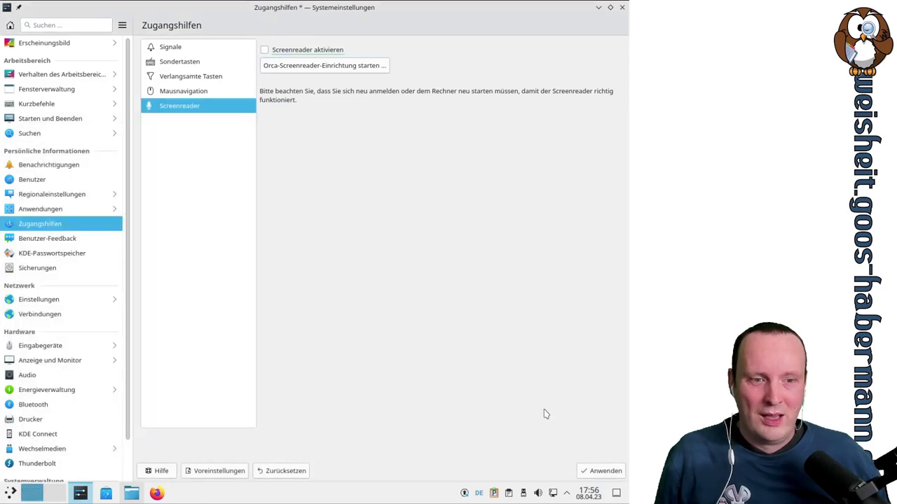
# Apply the disabled screen reader and show the Sondertasten sticky-keys options
pyautogui.click(602, 470)
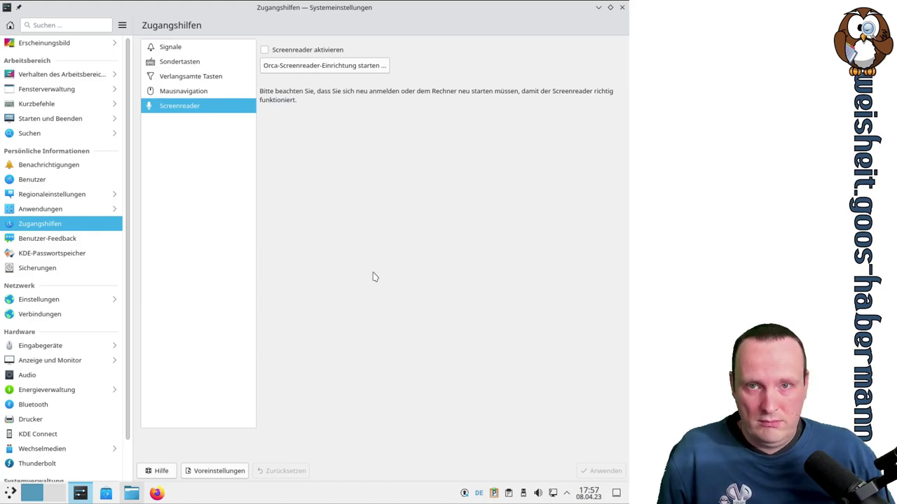
pyautogui.click(187, 68)
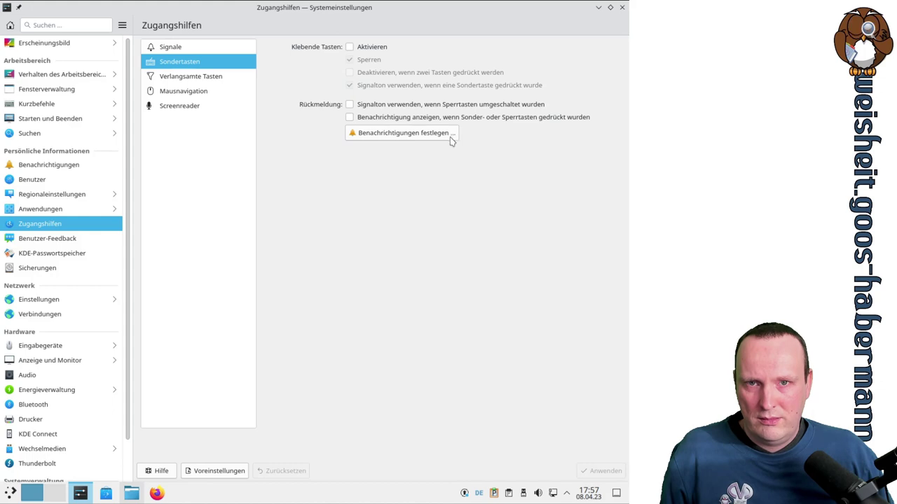
# Review Verlangsamte Tasten, then show the Mausnavigation page (delay 160, interval 40)
pyautogui.click(204, 76)
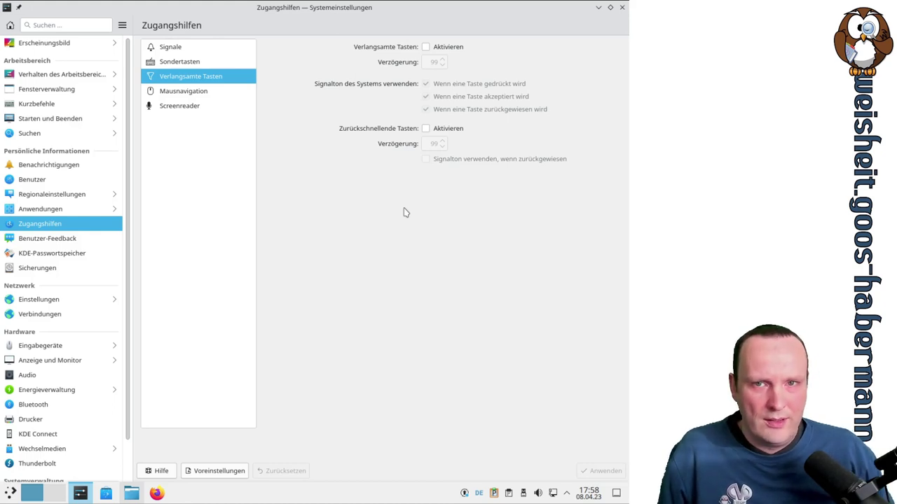
pyautogui.click(202, 89)
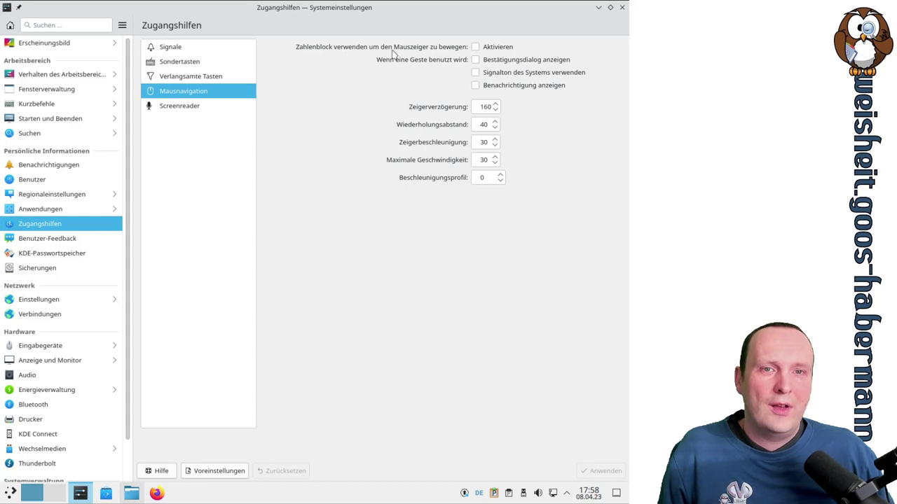
pyautogui.click(475, 49)
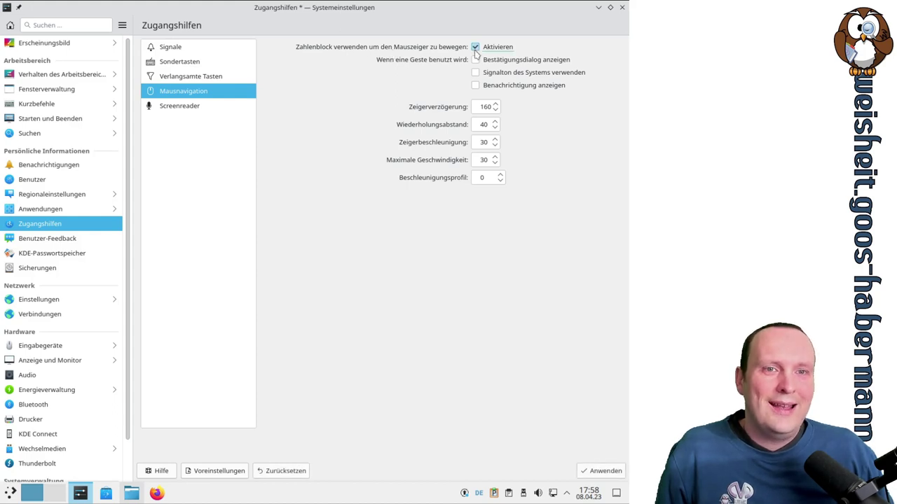
pyautogui.click(600, 471)
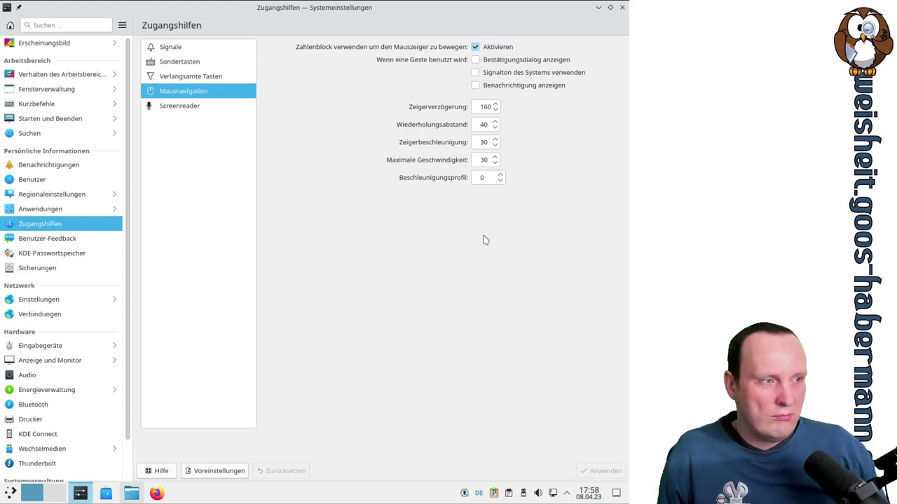
pyautogui.press('Tab')
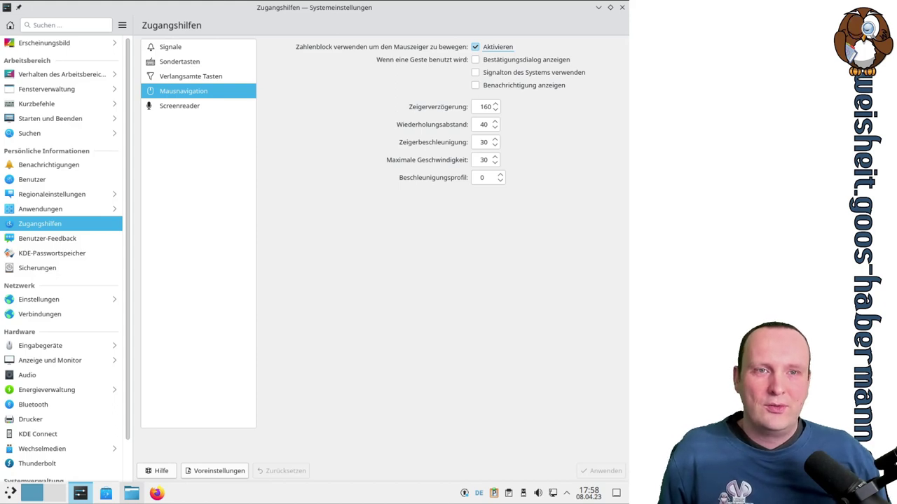
pyautogui.click(486, 48)
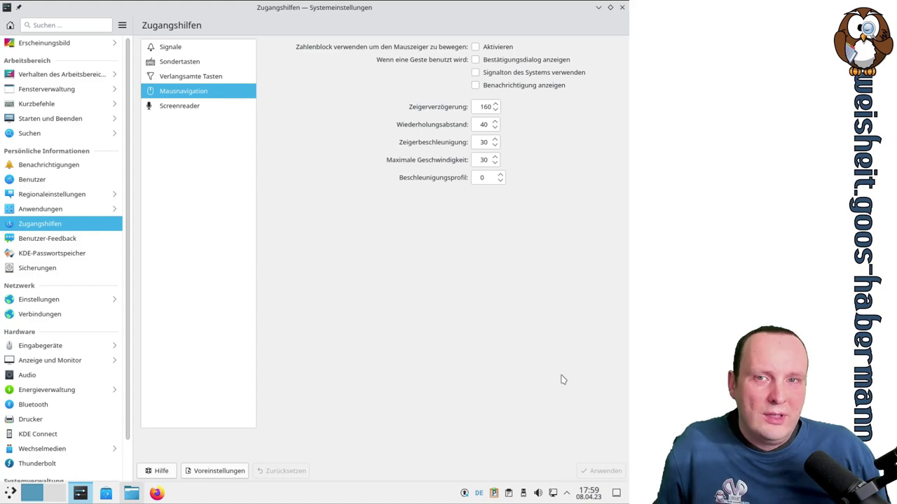
# Try the Plasma feedback slider's extremes, then settle on basic system information and usage statistics
pyautogui.click(598, 8)
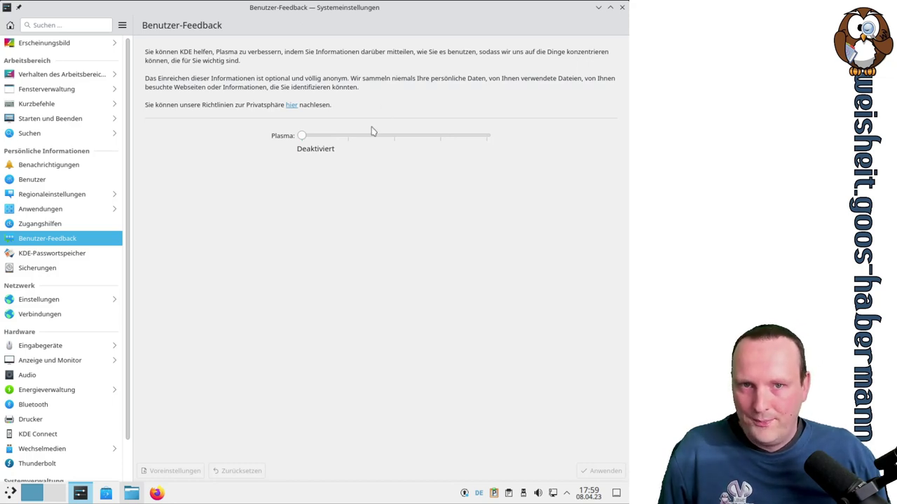
pyautogui.moveTo(303, 137); pyautogui.dragTo(513, 144)
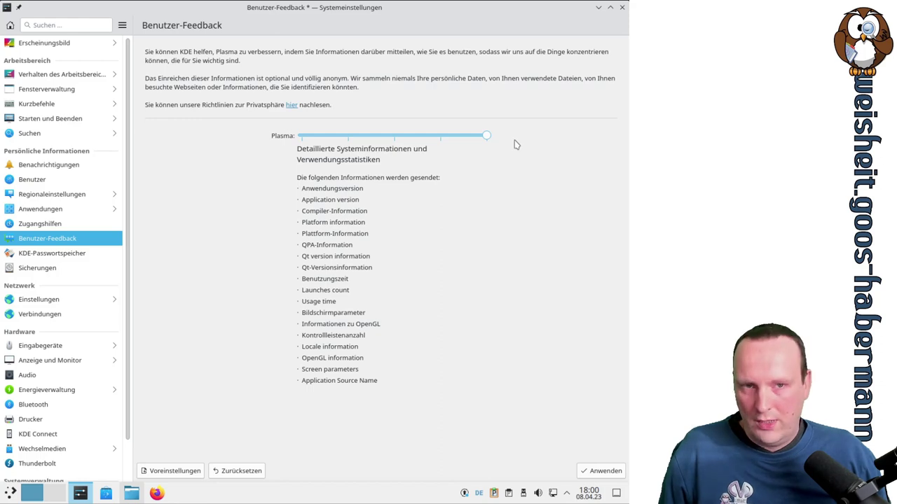
pyautogui.moveTo(514, 144); pyautogui.dragTo(345, 140)
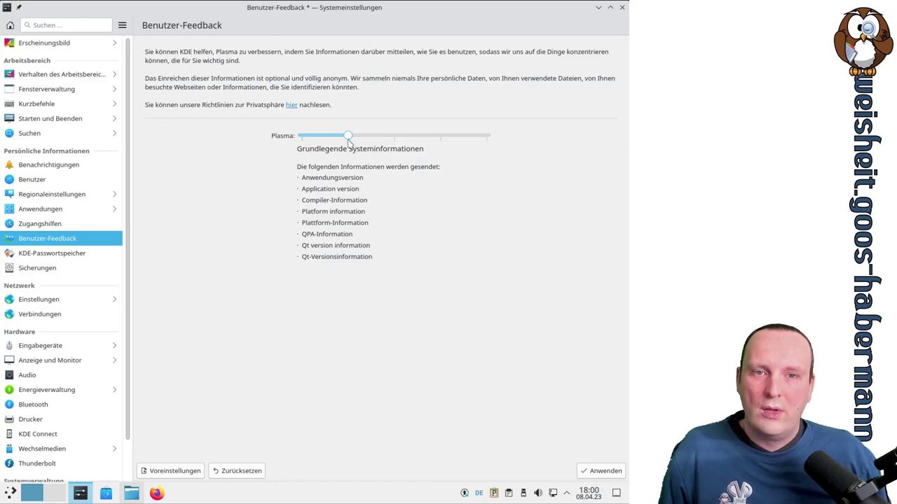
pyautogui.moveTo(355, 139); pyautogui.dragTo(387, 152)
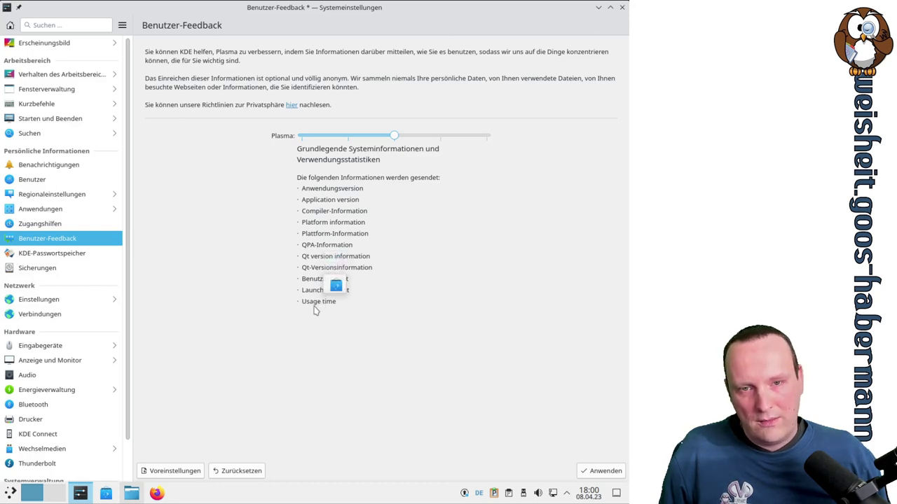
# Set Plasma feedback to its most detailed level, including Application Source Name, and apply it
pyautogui.moveTo(395, 137); pyautogui.dragTo(440, 136)
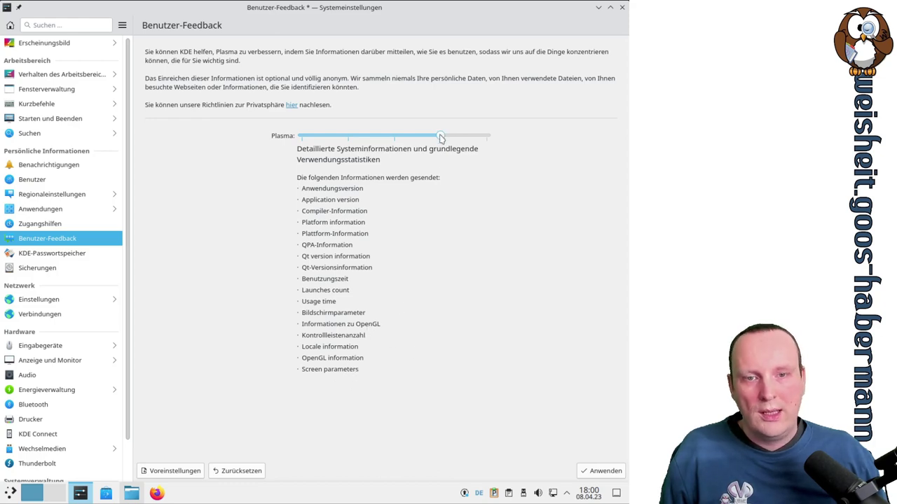
pyautogui.moveTo(444, 136); pyautogui.dragTo(482, 138)
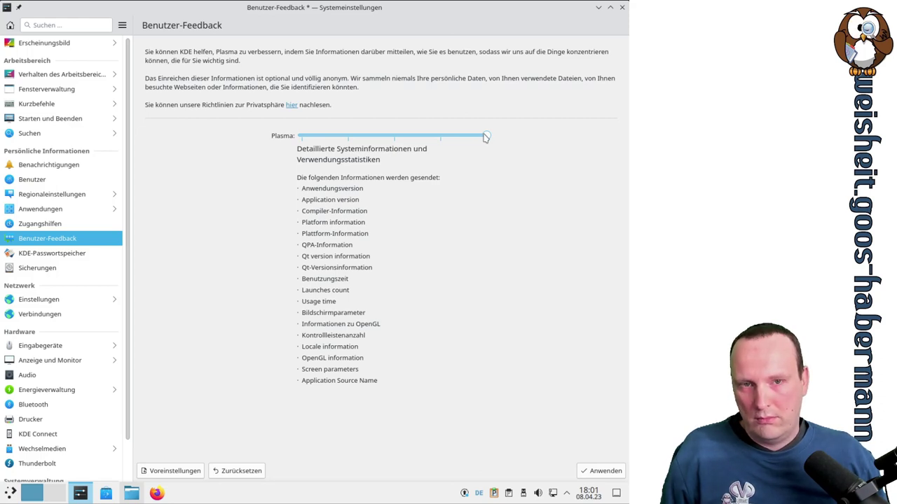
pyautogui.moveTo(485, 137); pyautogui.dragTo(192, 138)
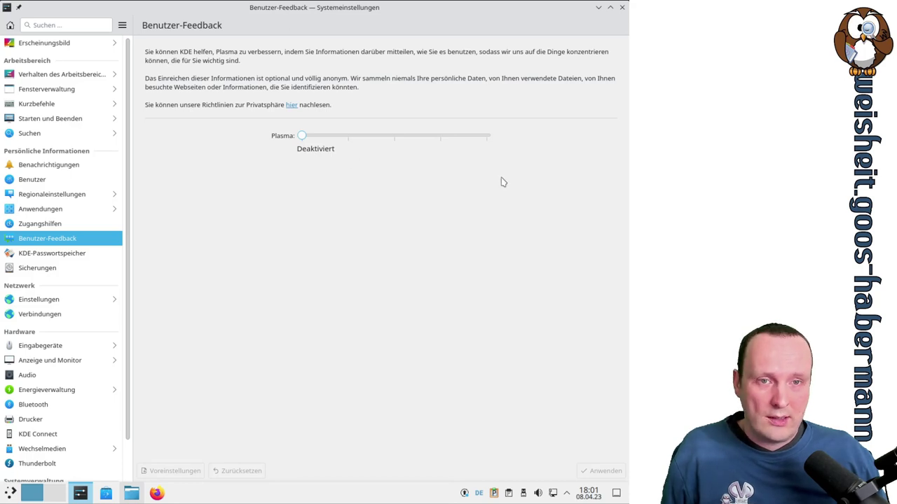
pyautogui.moveTo(301, 136); pyautogui.dragTo(480, 142)
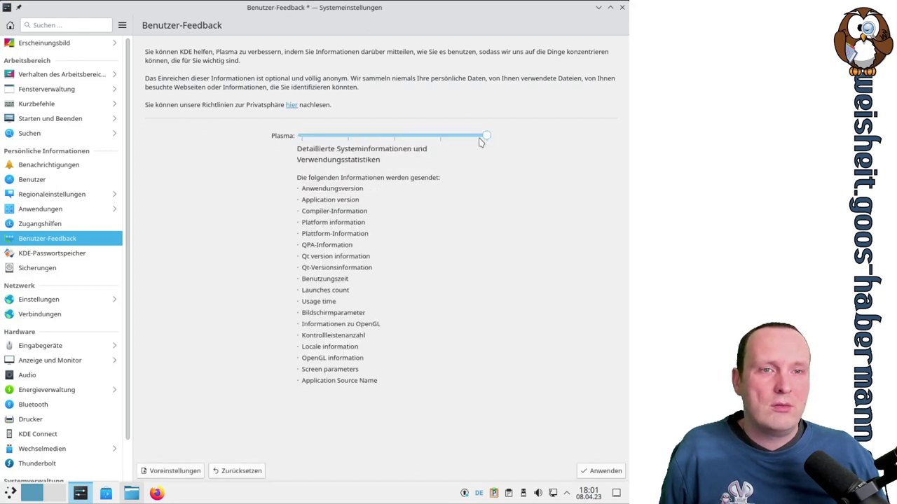
pyautogui.click(601, 470)
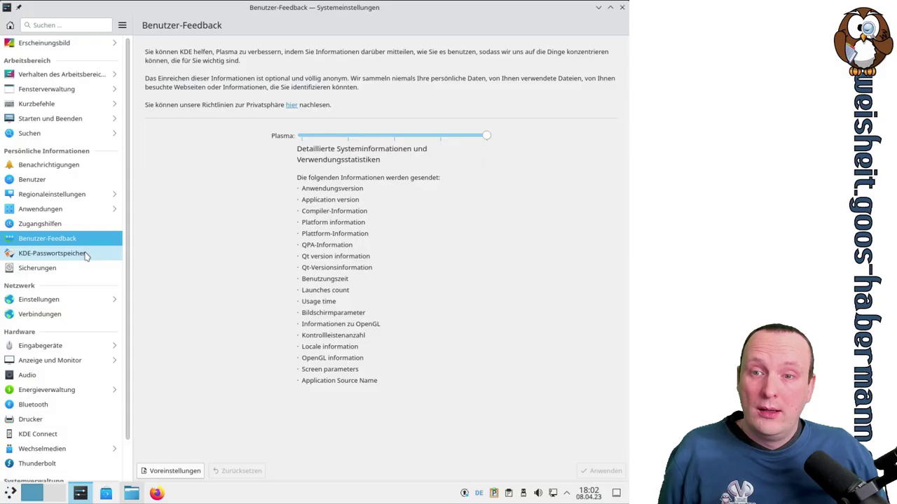
# Show the KDE-Passwortspeicher page with the wallet system and Secret Service API enabled
pyautogui.click(92, 256)
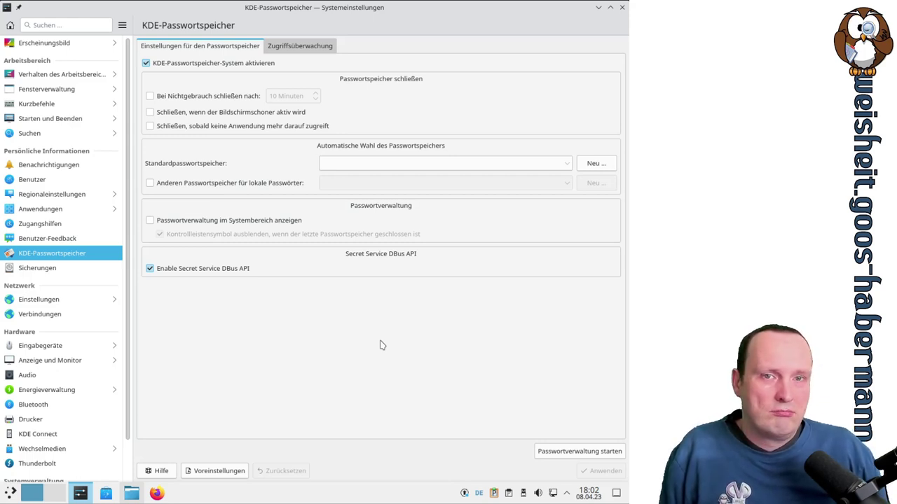
# Check the Zugriffsüberwachung tab, return to settings, and launch Passwortverwaltung
pyautogui.click(312, 46)
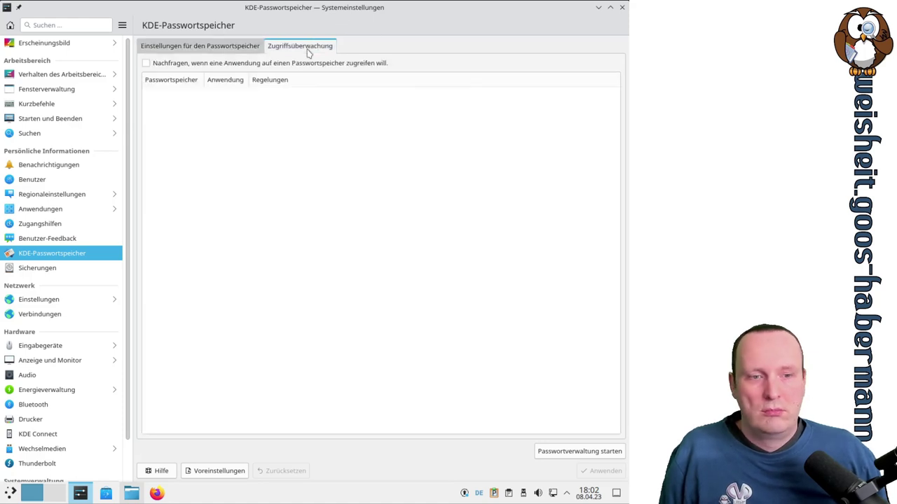
pyautogui.click(217, 51)
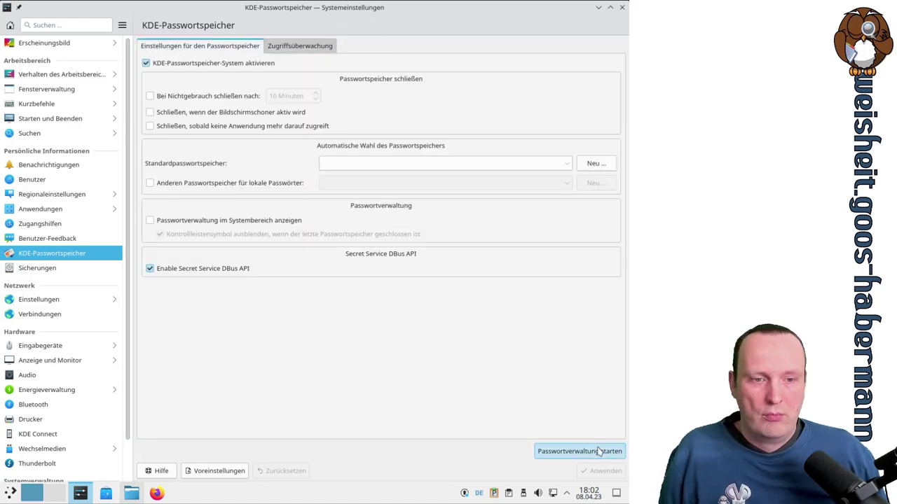
pyautogui.click(576, 454)
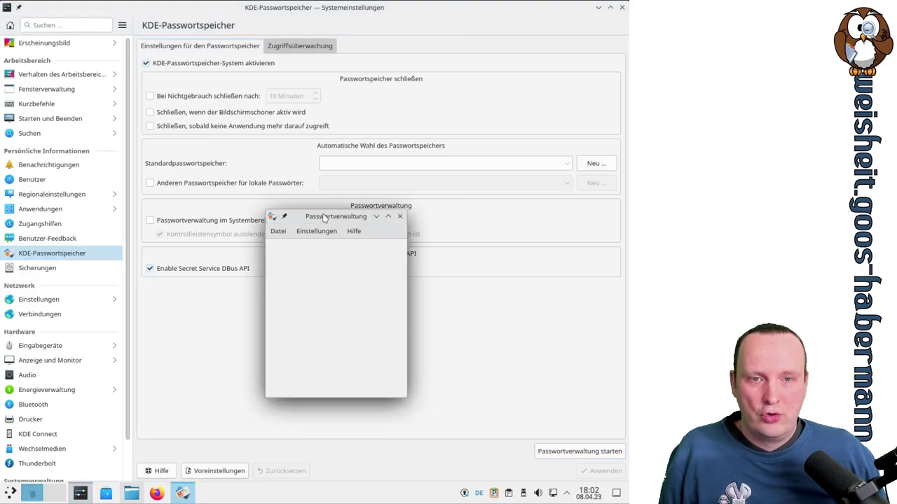
# Inspect KWalletManager's wallet import file types and menus, then close the password manager
pyautogui.click(282, 233)
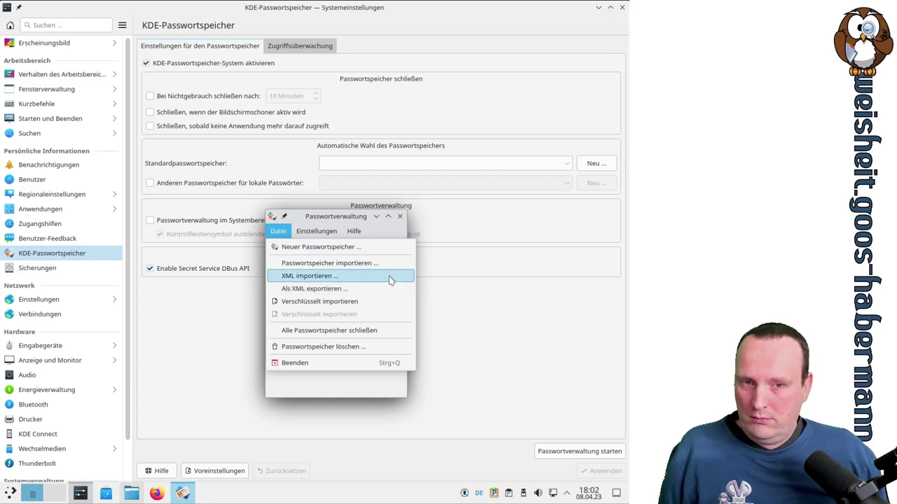
pyautogui.click(386, 302)
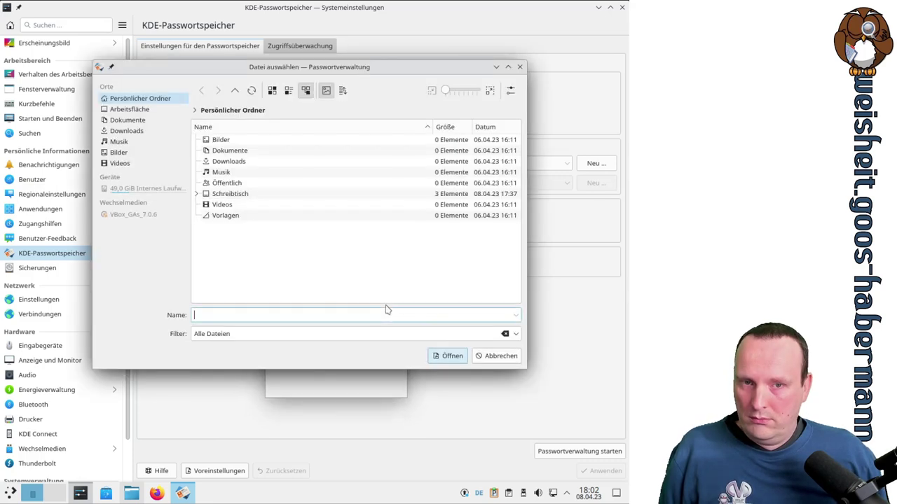
pyautogui.click(516, 334)
pyautogui.click(519, 335)
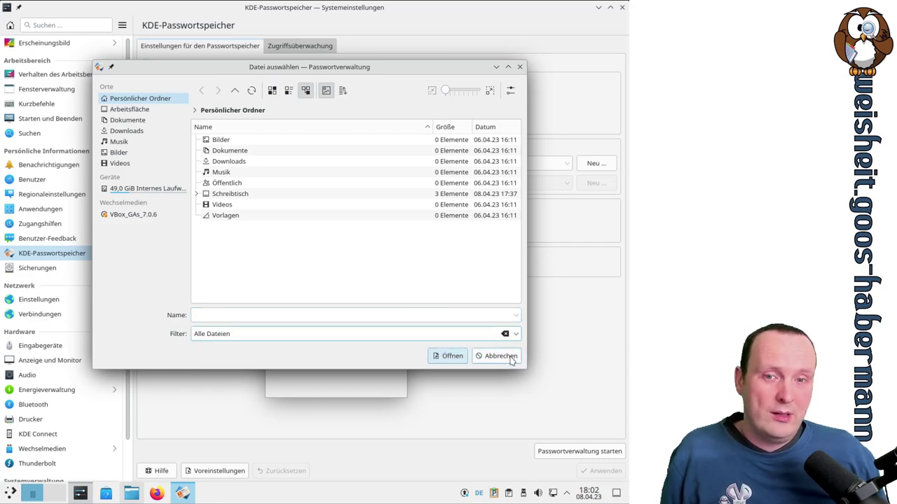
pyautogui.click(500, 356)
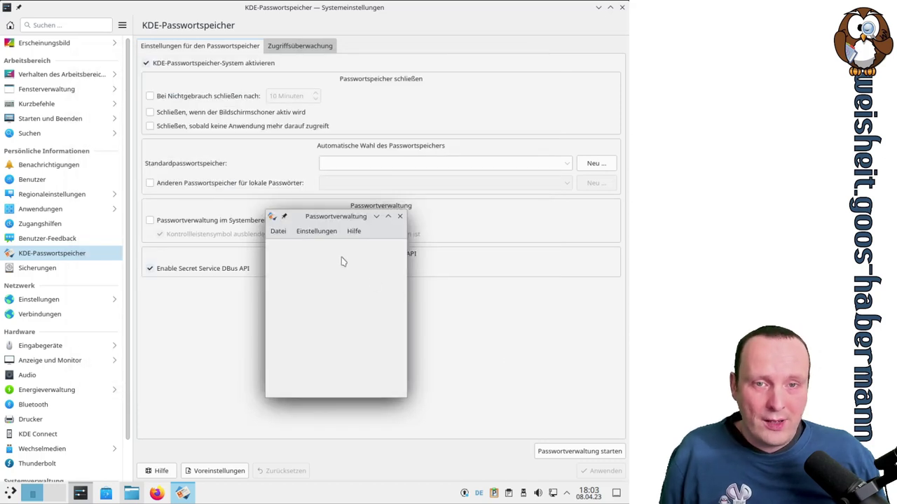
pyautogui.click(316, 231)
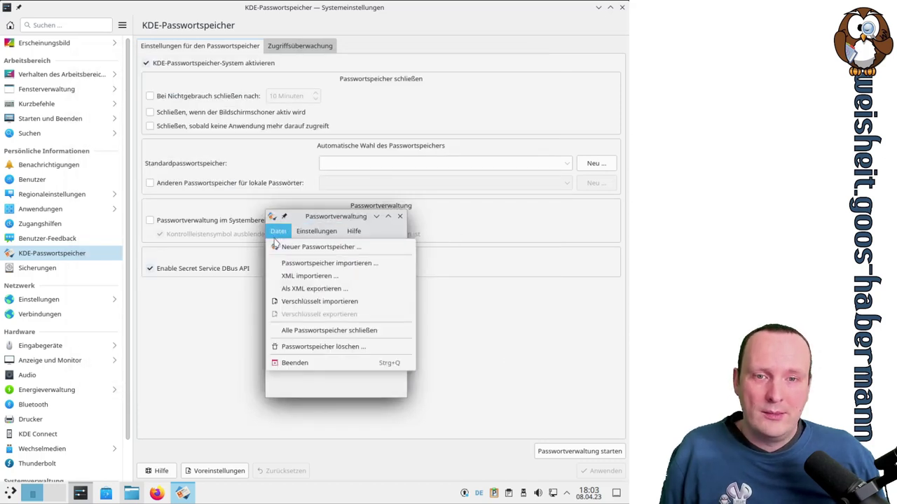
pyautogui.click(356, 232)
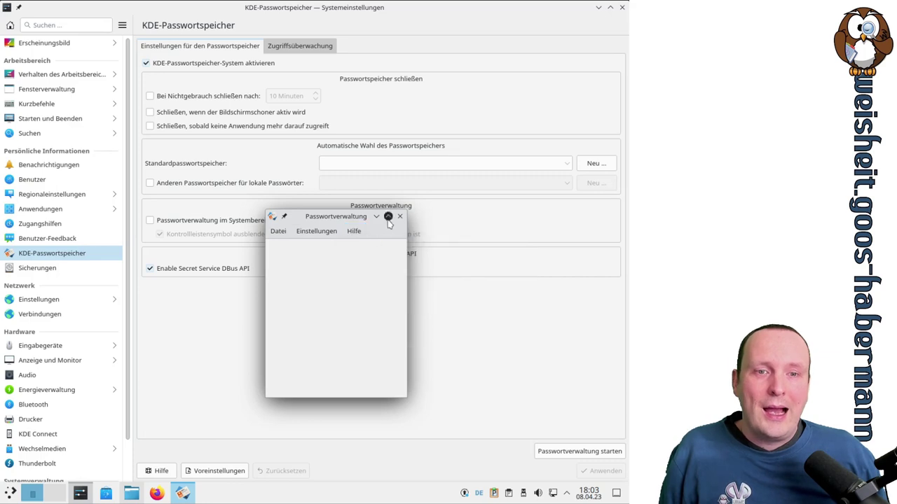
pyautogui.click(399, 216)
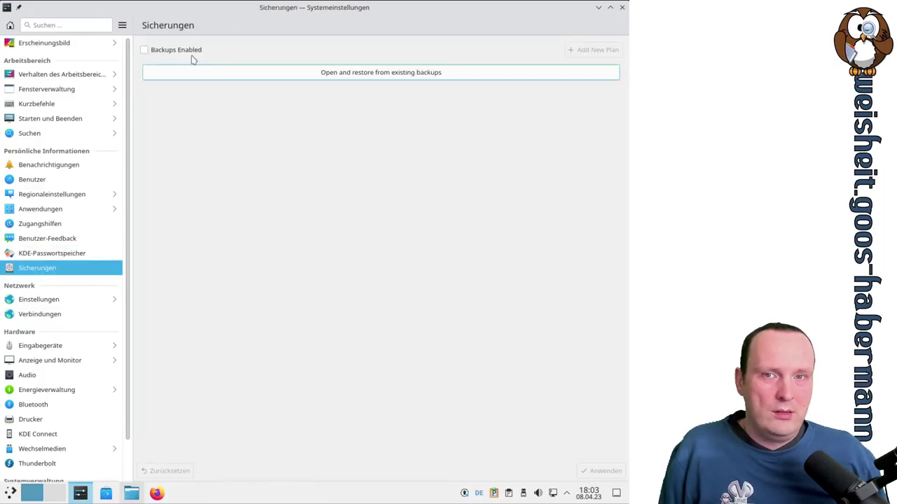
# Enable backups and add a new plan, Backup plan 1
pyautogui.click(161, 52)
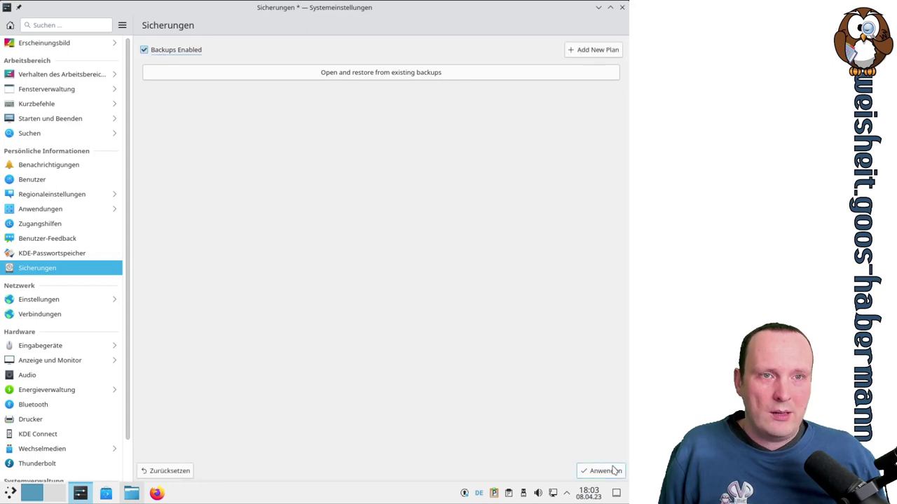
pyautogui.click(591, 50)
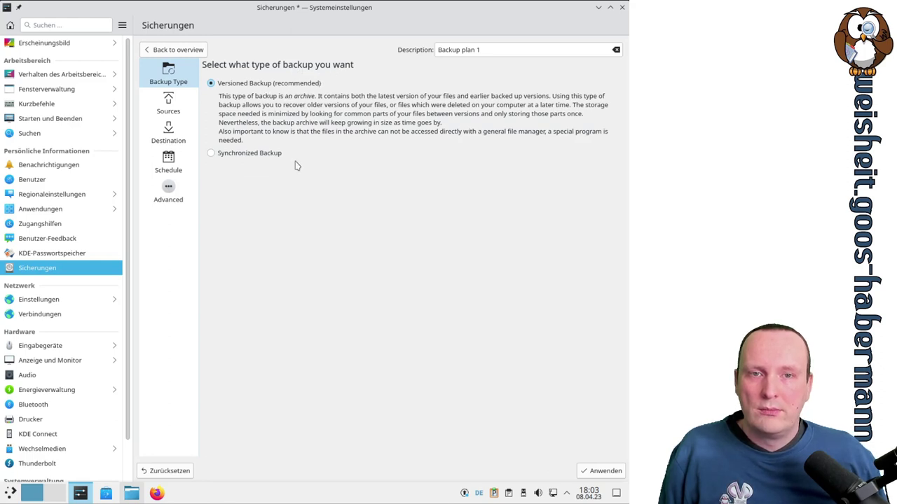
# Include home/test as the source, set the destination to filesystem path /home/test/.bup, and apply
pyautogui.click(176, 108)
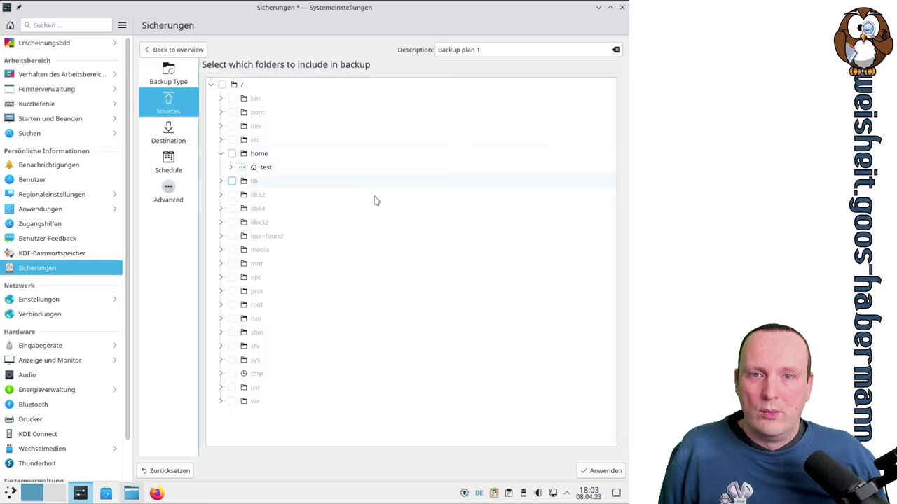
pyautogui.doubleClick(272, 166)
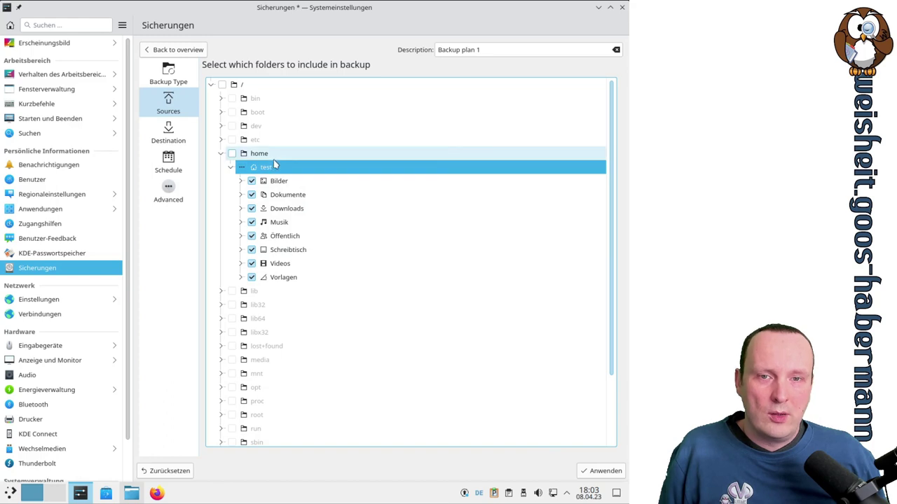
pyautogui.click(170, 131)
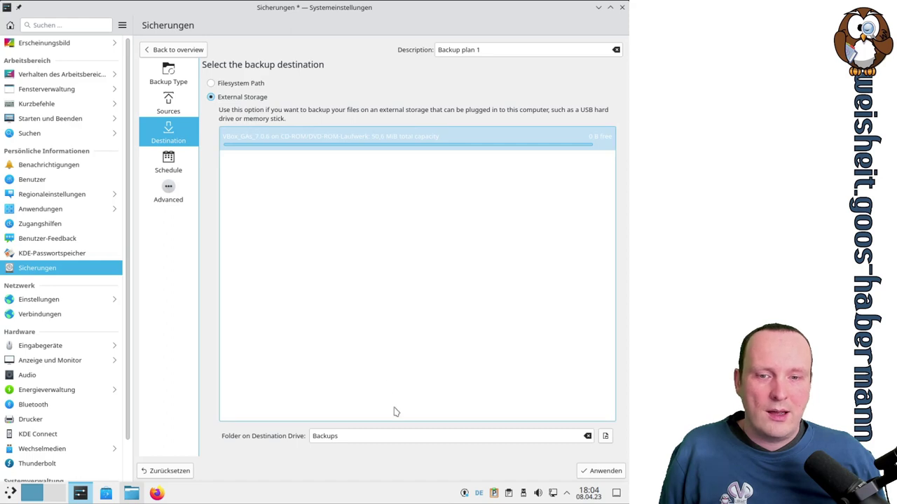
pyautogui.click(244, 85)
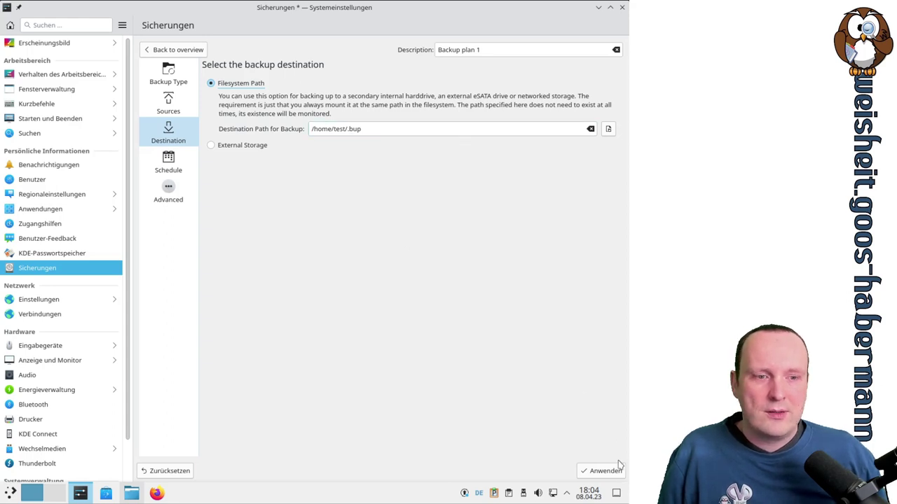
pyautogui.click(601, 471)
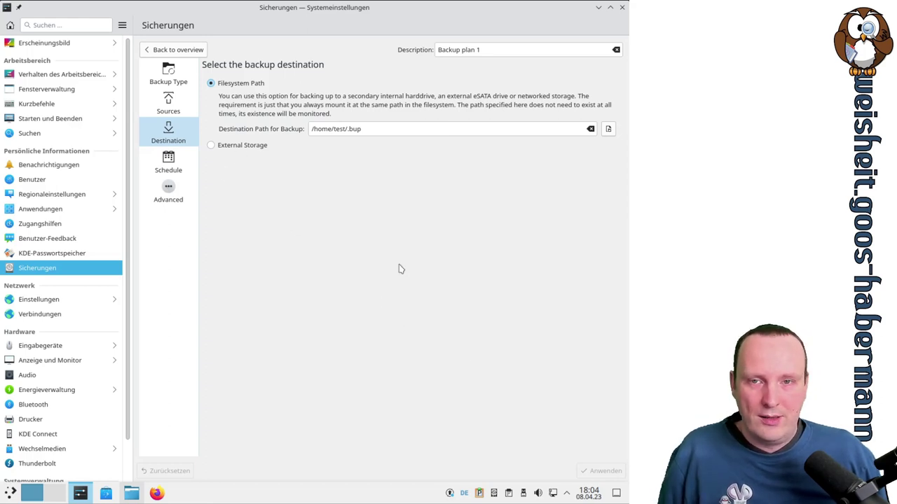
pyautogui.click(169, 168)
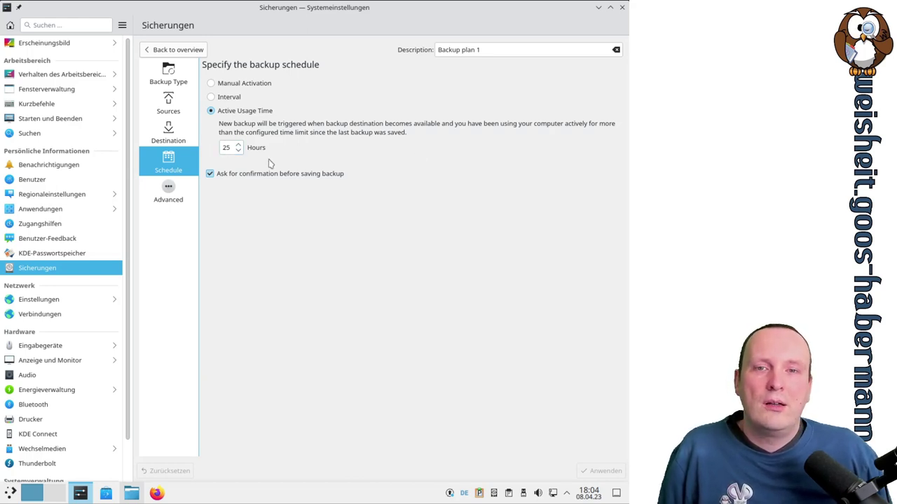
# Schedule Backup plan 1 by Interval, running every 5 hours
pyautogui.click(211, 97)
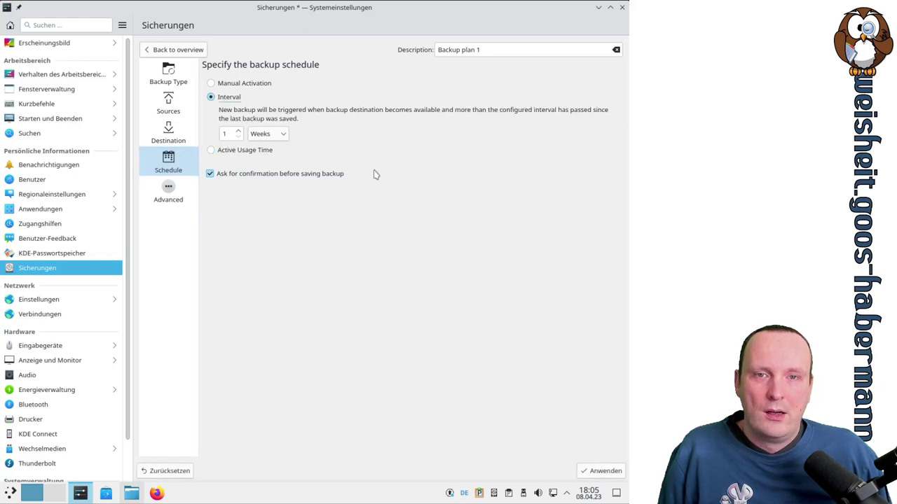
pyautogui.click(275, 135)
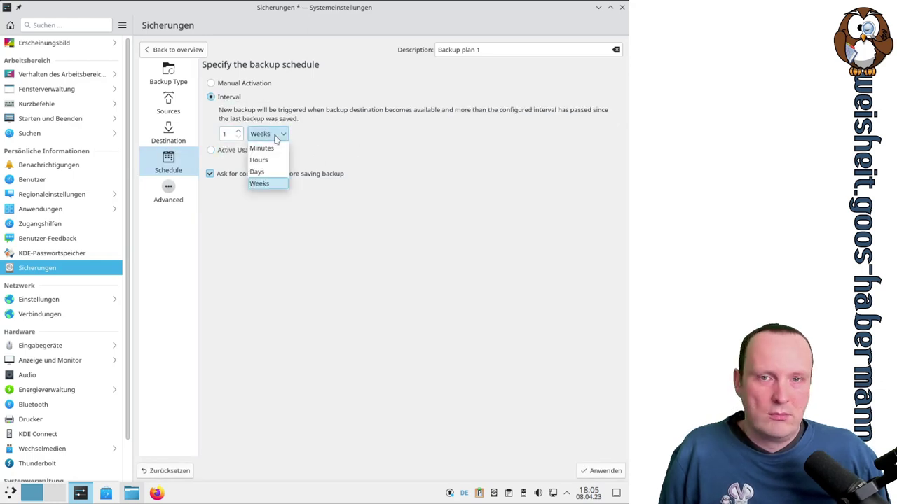
pyautogui.click(273, 158)
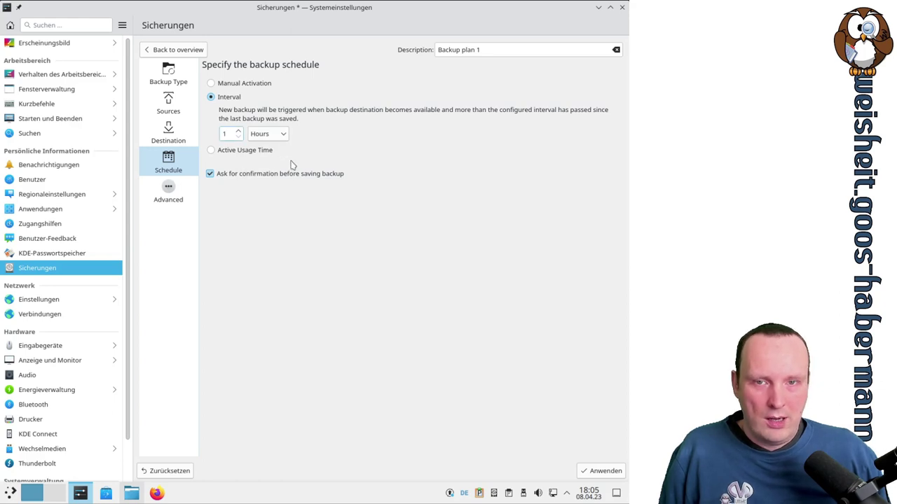
pyautogui.press('BackSpace')
pyautogui.write('5')
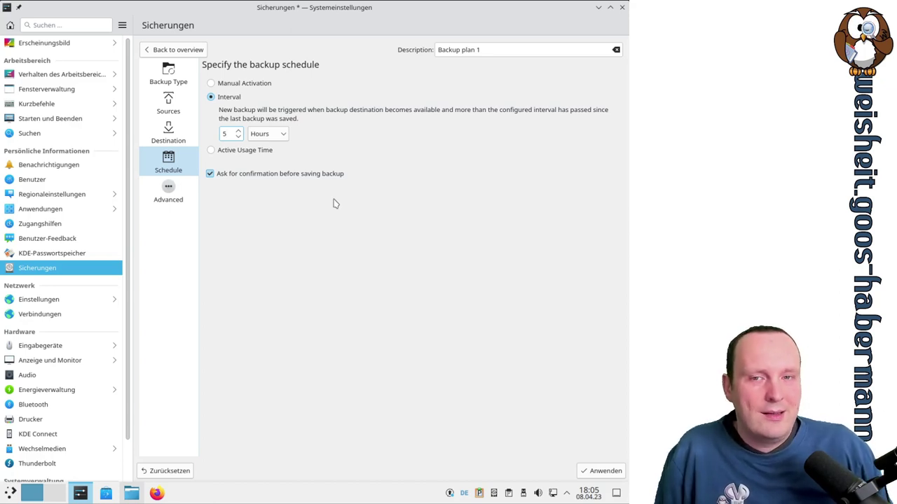
pyautogui.click(172, 196)
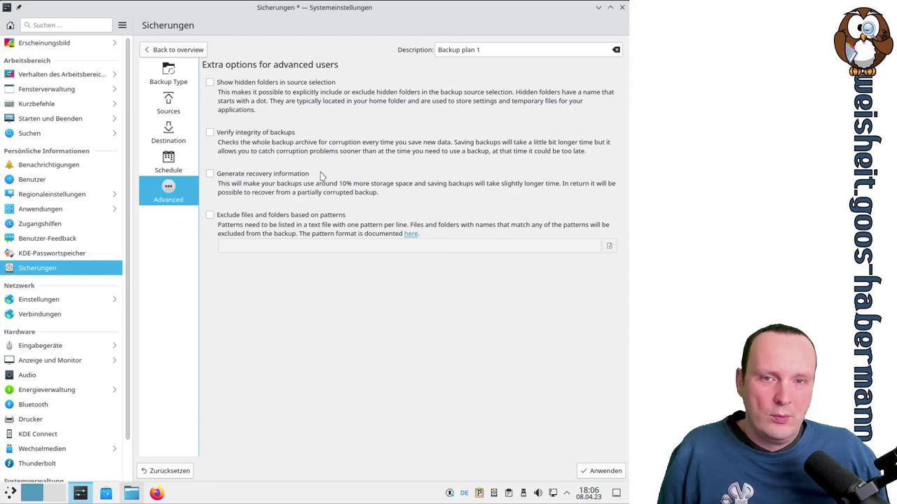
# Turn on integrity verification and recovery information, leave pattern exclusion off, and apply
pyautogui.click(210, 133)
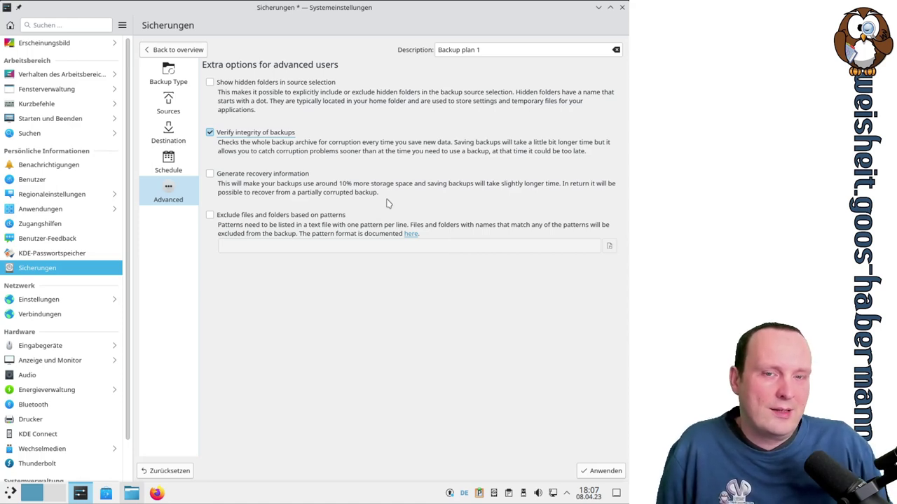
pyautogui.click(269, 175)
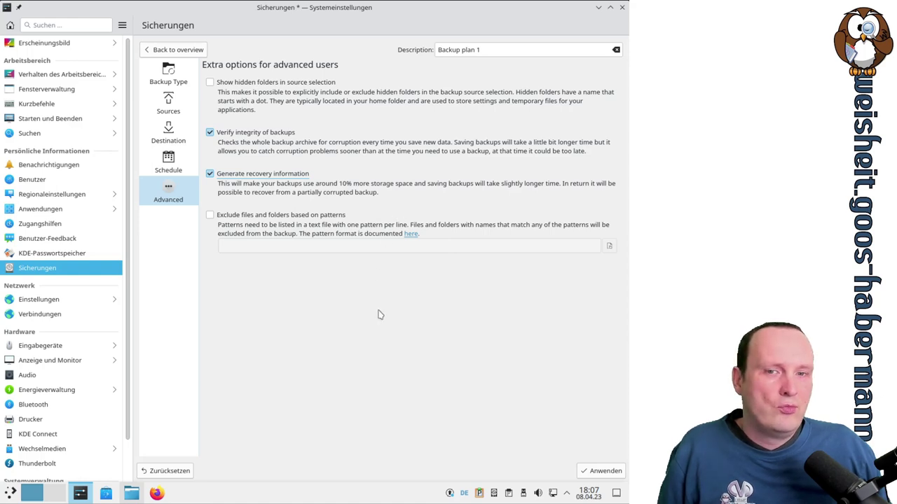
pyautogui.click(256, 216)
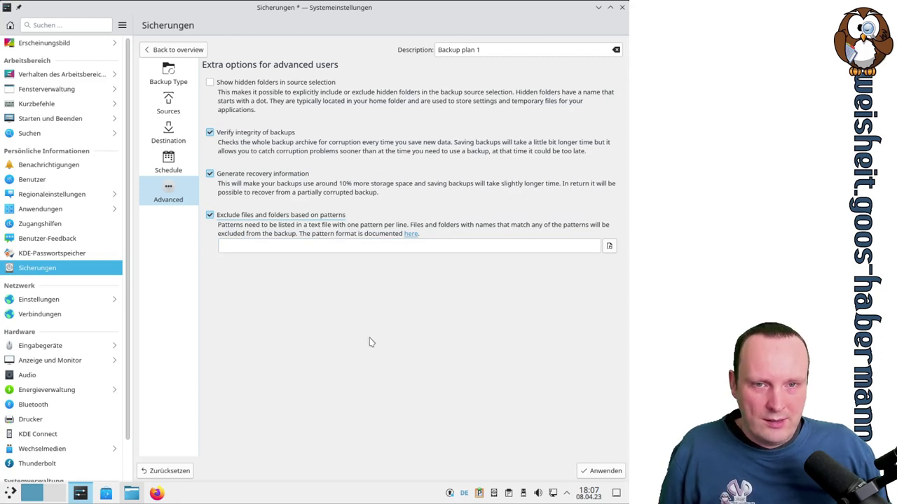
pyautogui.click(210, 216)
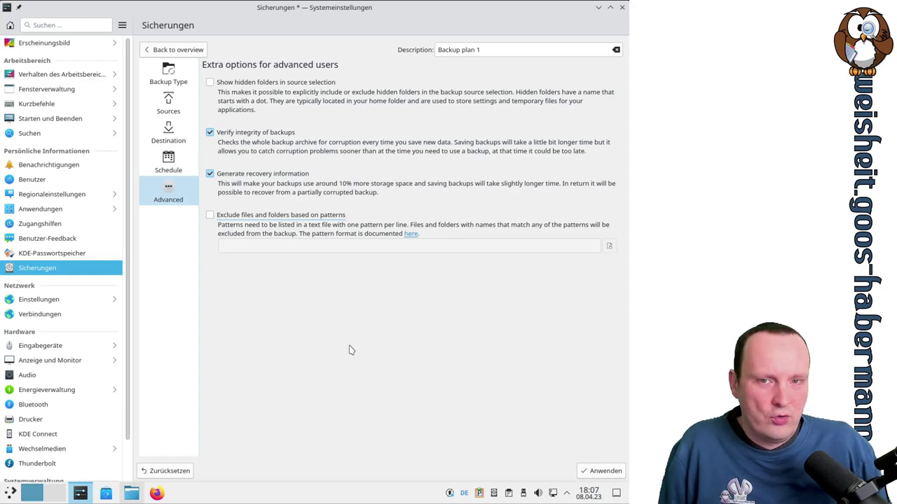
pyautogui.click(605, 476)
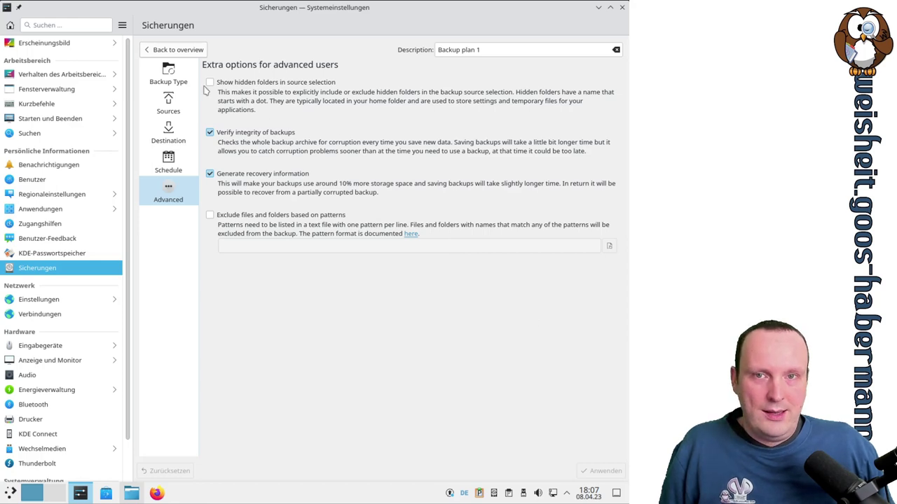
# Browse Backup plan 1's type and source pages, then return to the plans overview
pyautogui.click(168, 79)
pyautogui.click(168, 103)
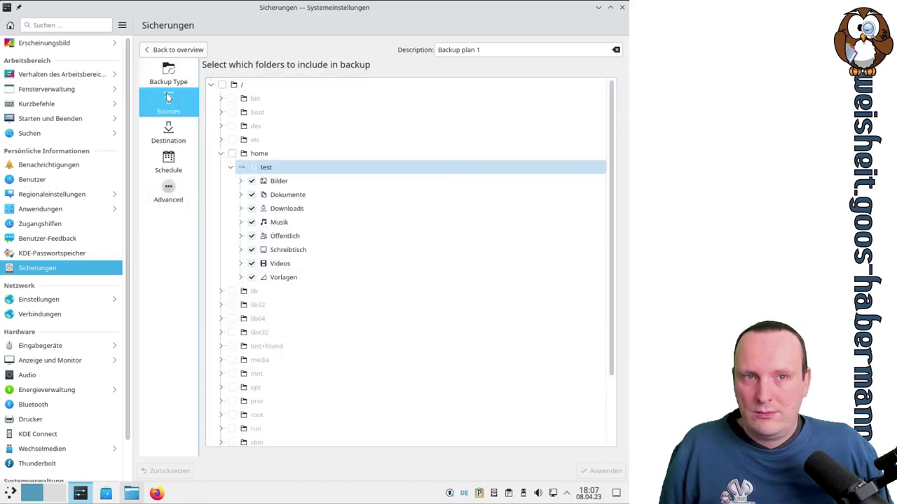
pyautogui.click(168, 73)
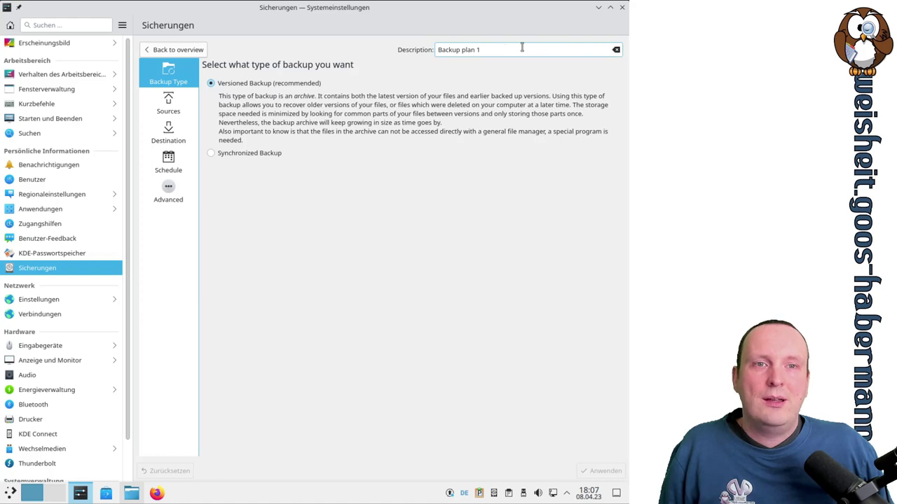
pyautogui.moveTo(516, 49); pyautogui.dragTo(436, 49)
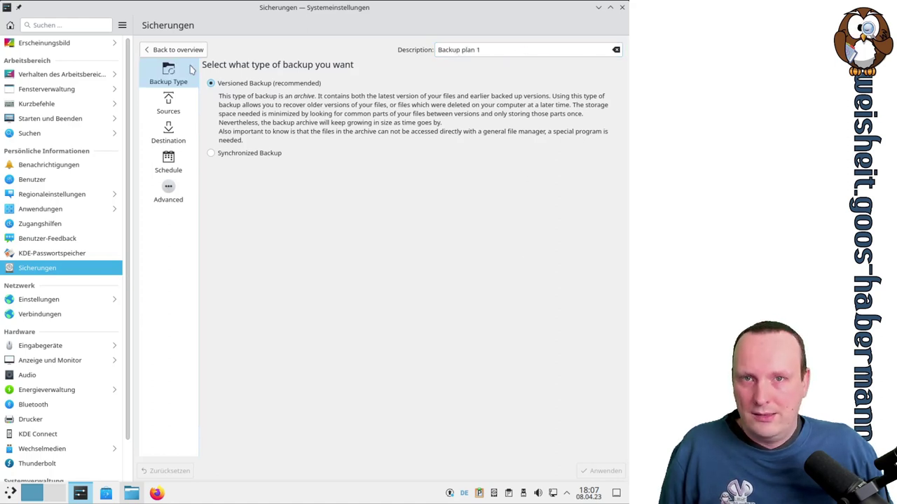
pyautogui.click(175, 50)
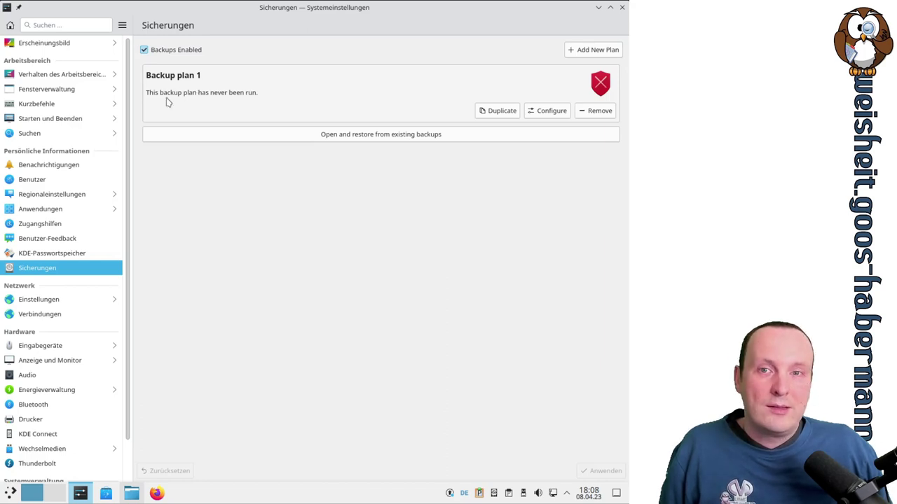
# Switch Backup plan 1's schedule to Manual Activation, save, and go back to the overview
pyautogui.click(546, 114)
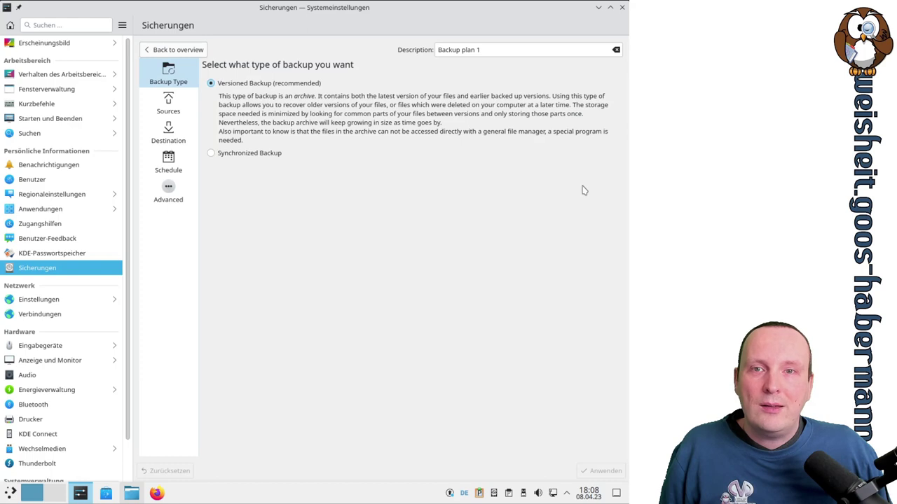
pyautogui.click(181, 101)
pyautogui.press('Down')
pyautogui.click(181, 67)
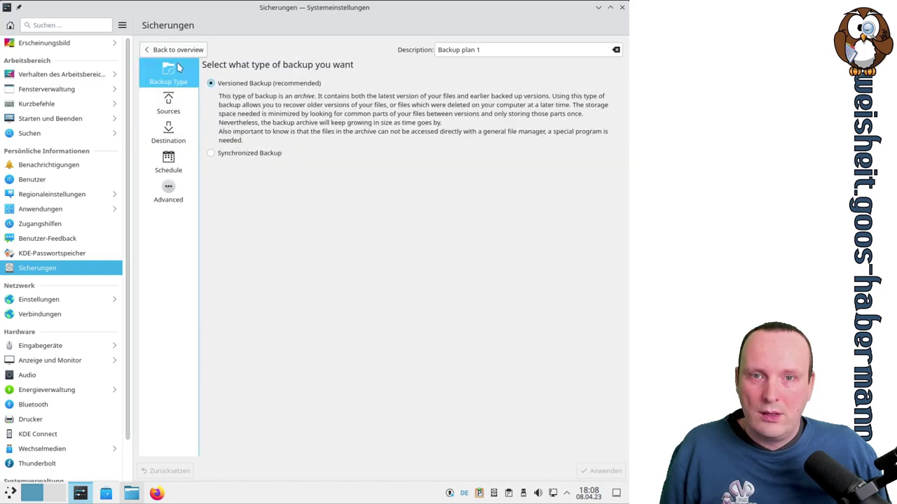
pyautogui.click(176, 159)
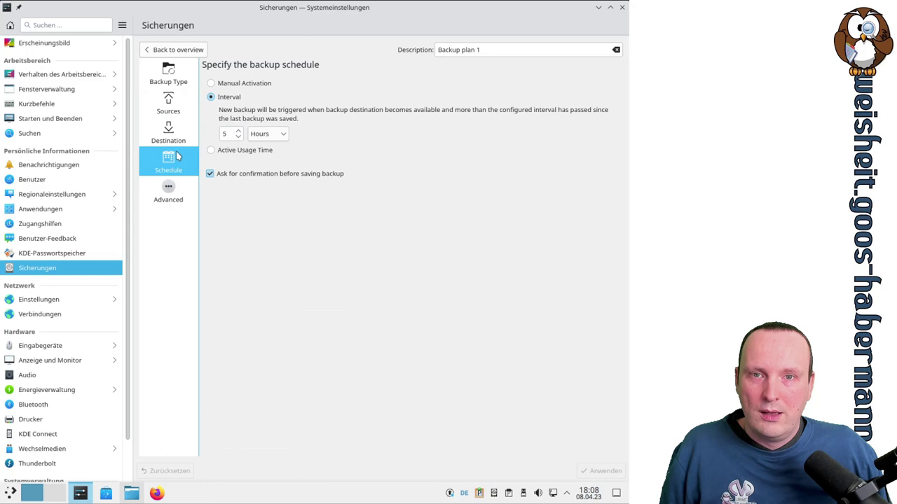
pyautogui.click(242, 84)
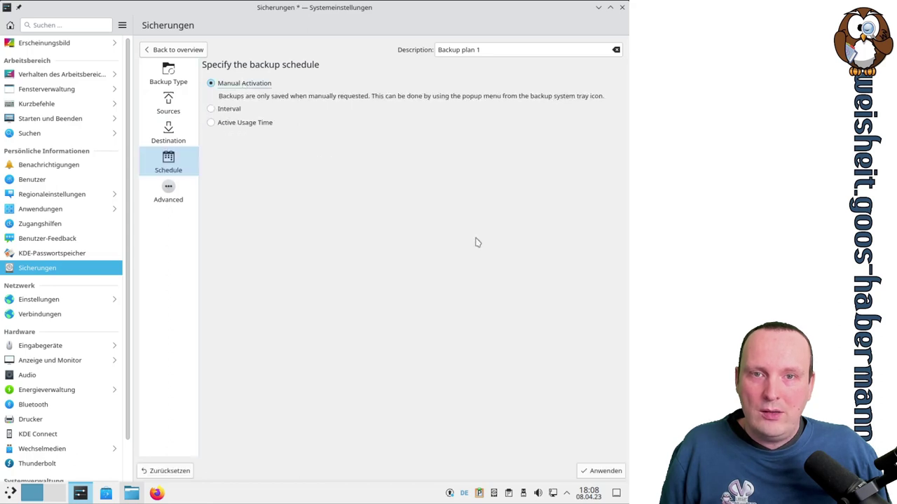
pyautogui.click(595, 471)
pyautogui.click(175, 49)
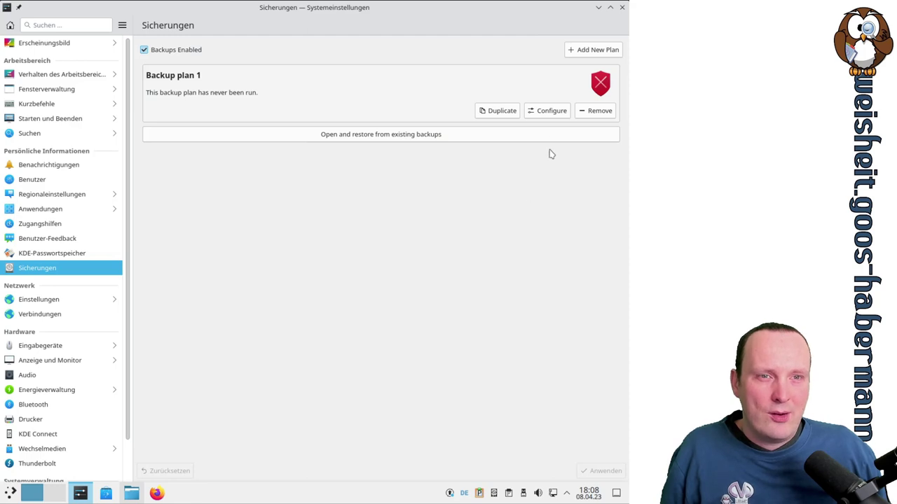
# Duplicate Backup plan 1, delete the copy, and reopen Backup plan 1's settings
pyautogui.click(498, 112)
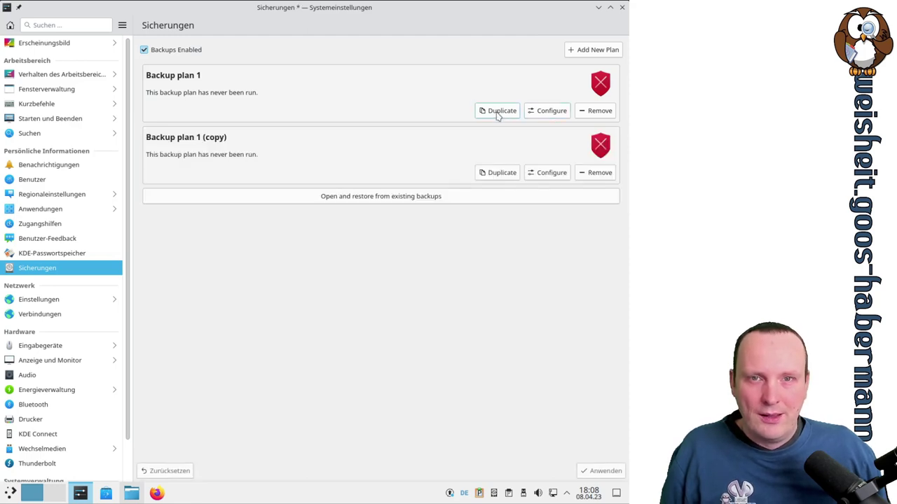
pyautogui.click(594, 172)
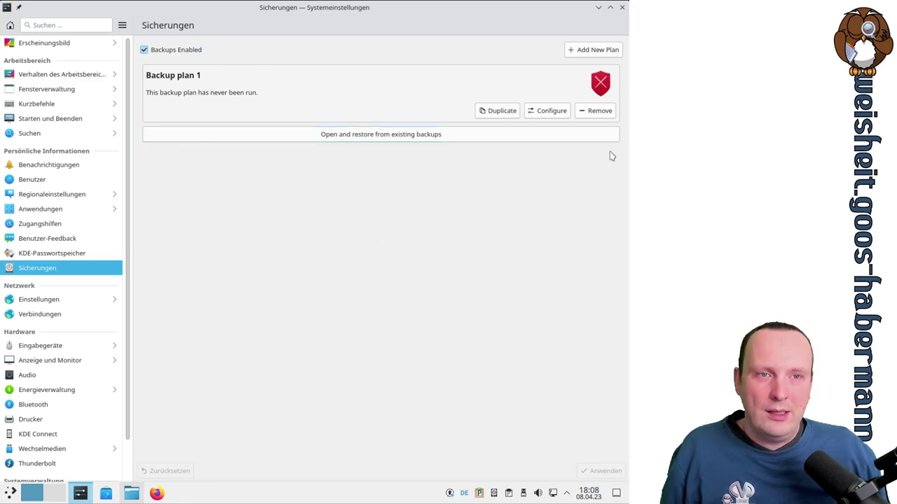
pyautogui.click(546, 112)
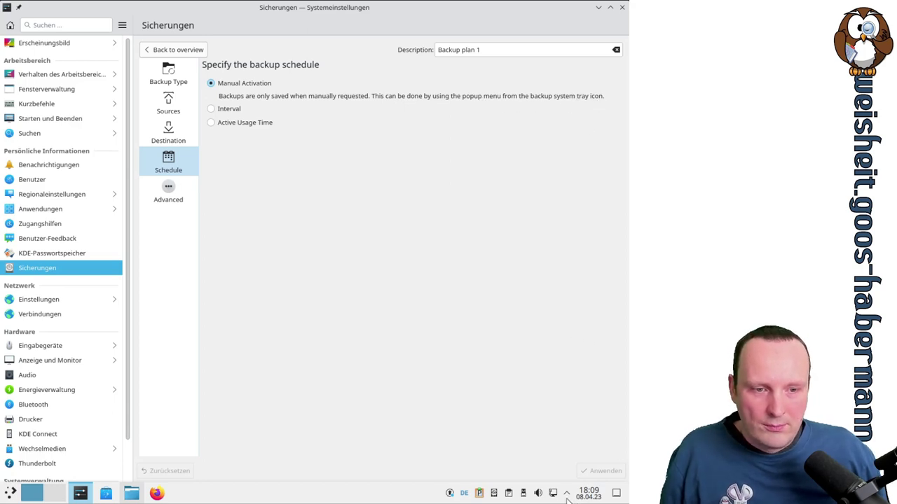
# Check the Sicherungsstatus from the system tray and reopen backup settings from its popup
pyautogui.click(493, 494)
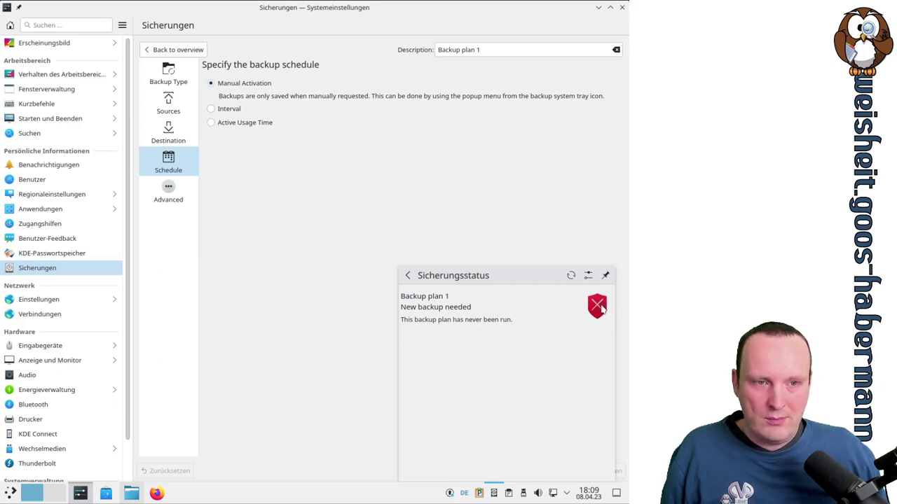
pyautogui.click(525, 234)
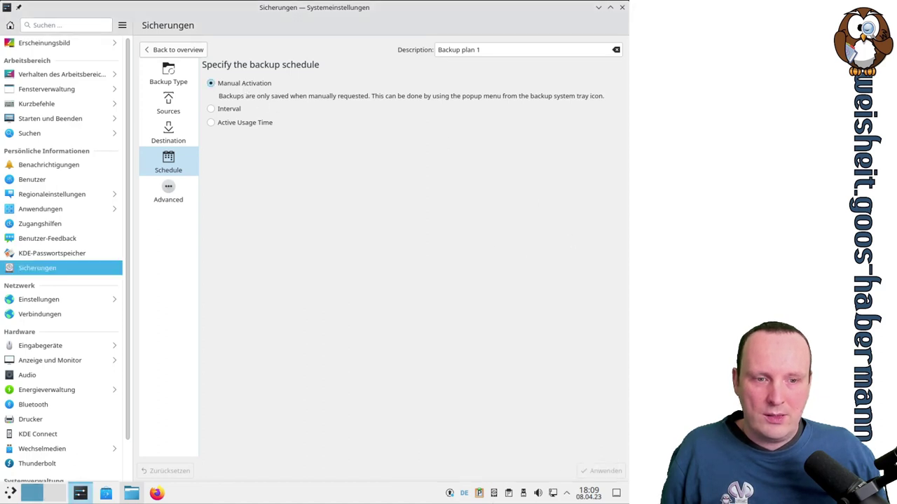
pyautogui.click(494, 494)
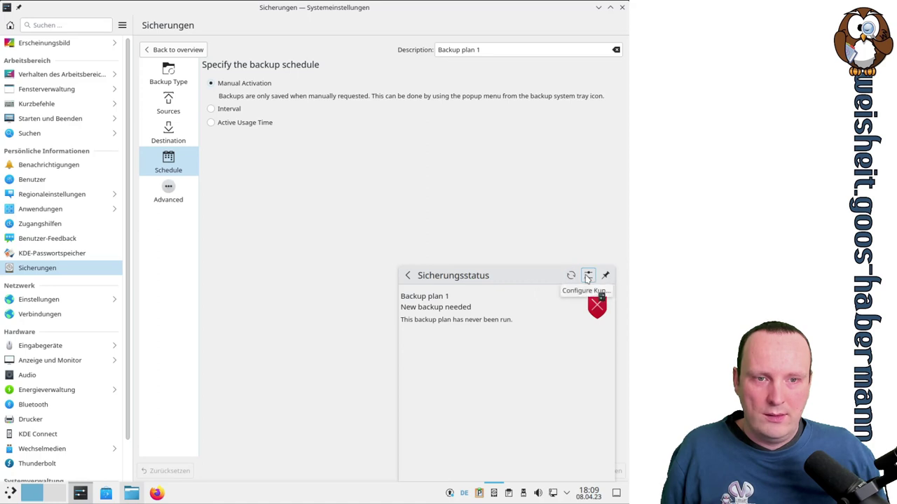
pyautogui.click(588, 277)
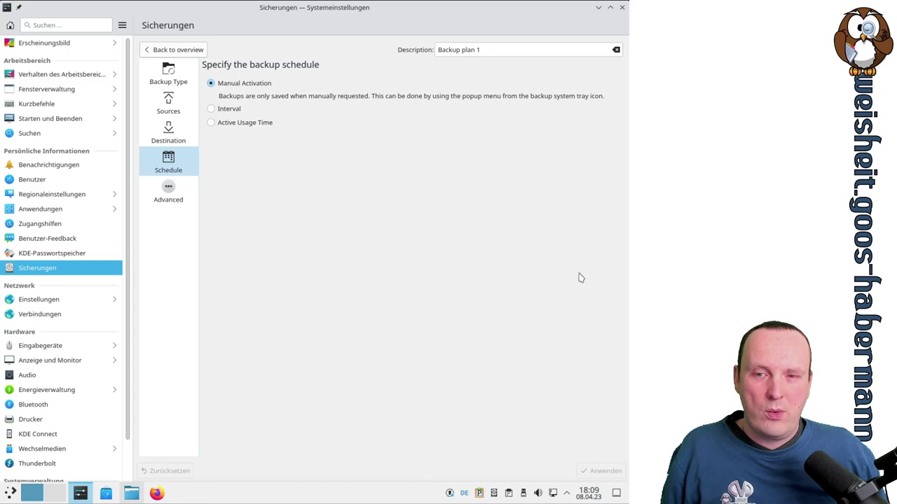
pyautogui.click(596, 8)
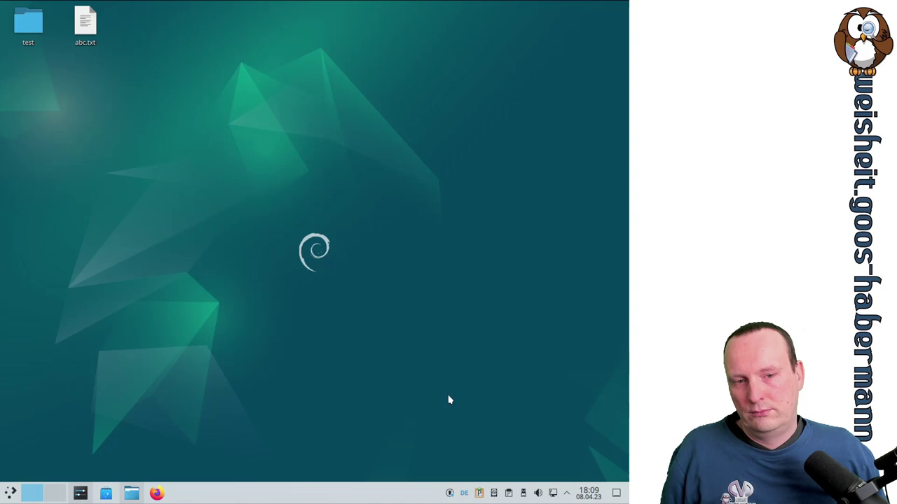
pyautogui.click(494, 494)
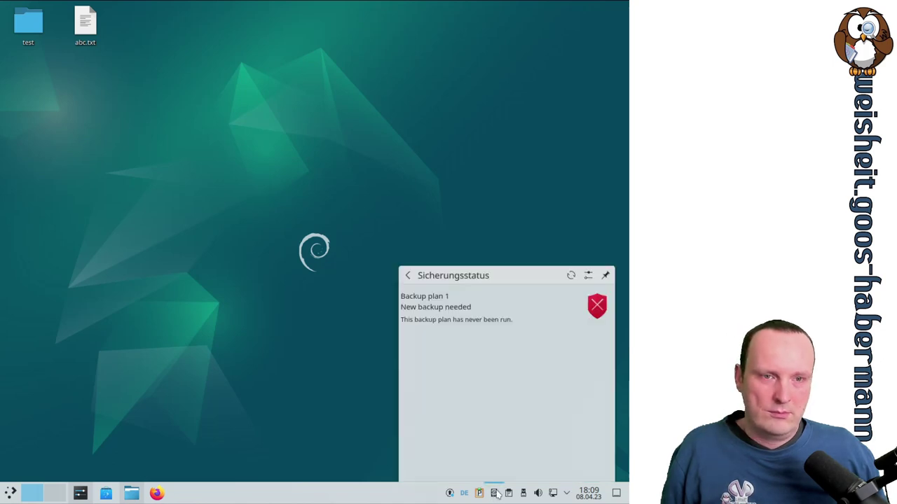
pyautogui.click(587, 275)
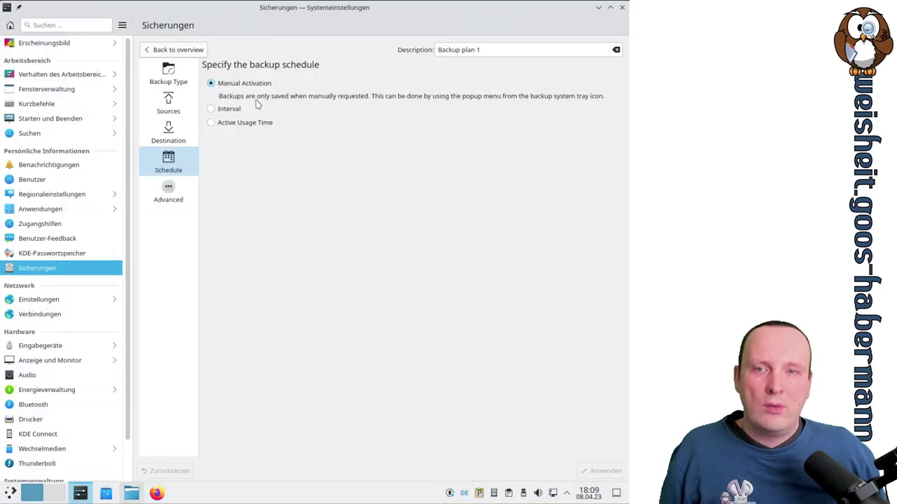
pyautogui.click(493, 493)
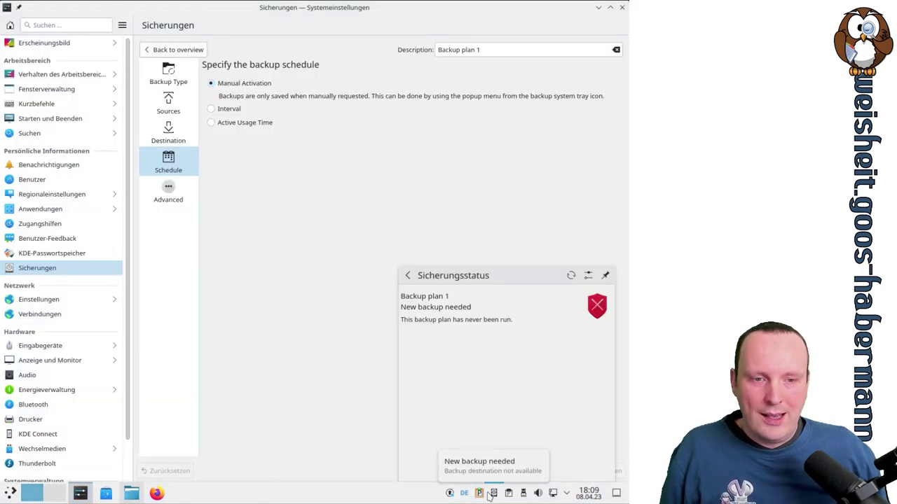
pyautogui.click(588, 276)
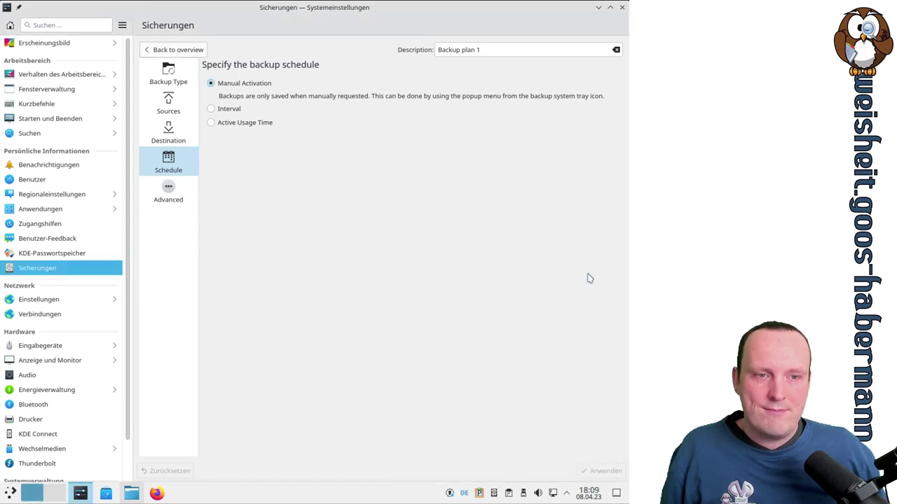
# Open and dismiss the backup tray icon's context menu, then return to the status overview
pyautogui.click(493, 496)
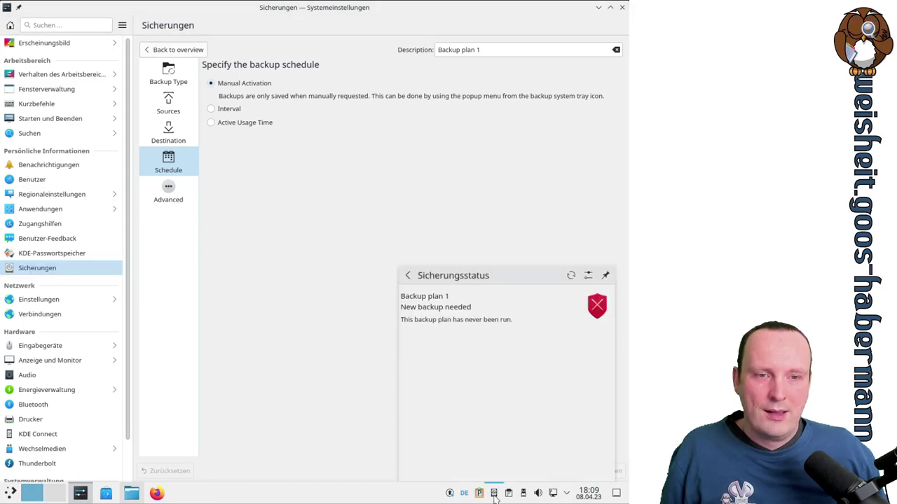
pyautogui.click(494, 496)
pyautogui.rightClick(494, 496)
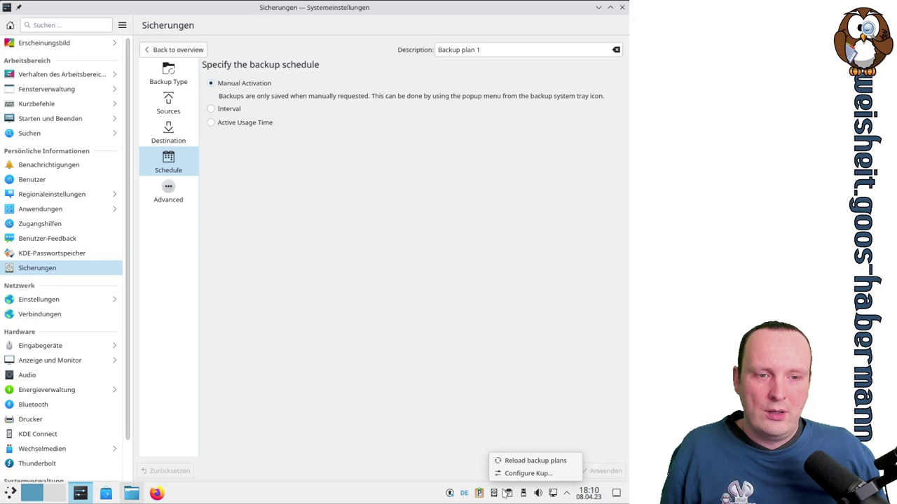
pyautogui.press('Escape')
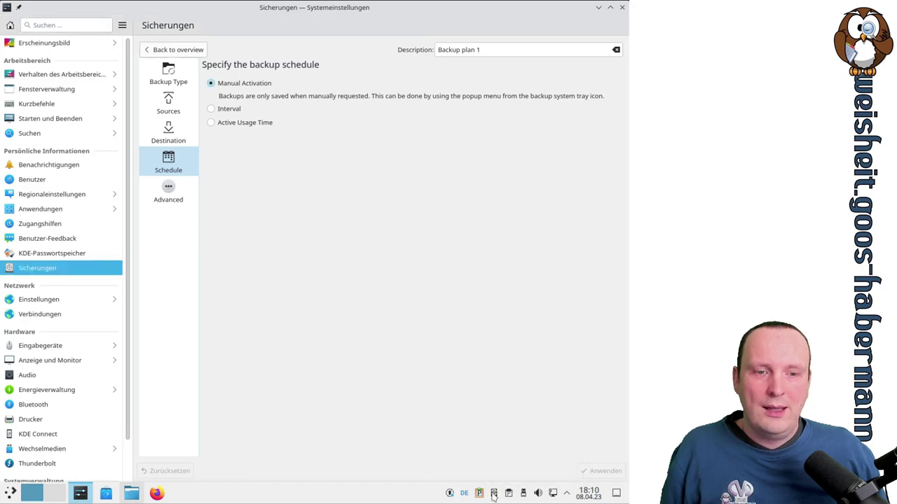
pyautogui.click(494, 496)
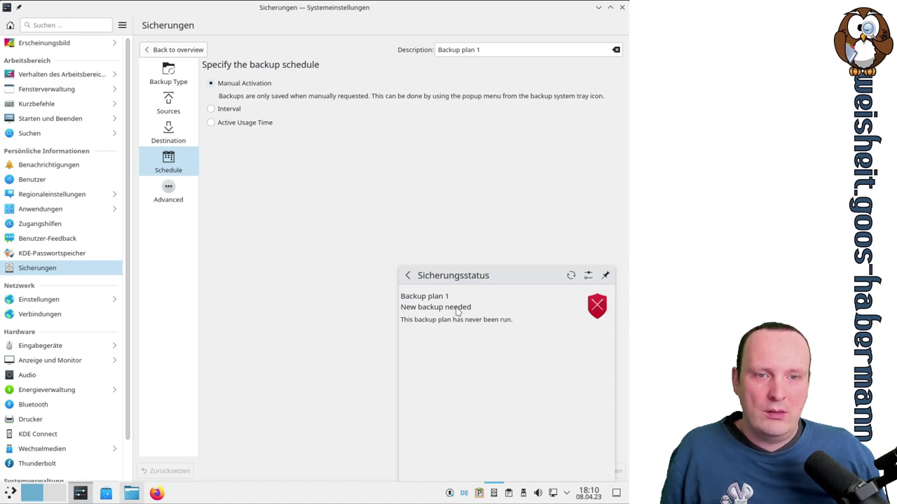
pyautogui.click(406, 276)
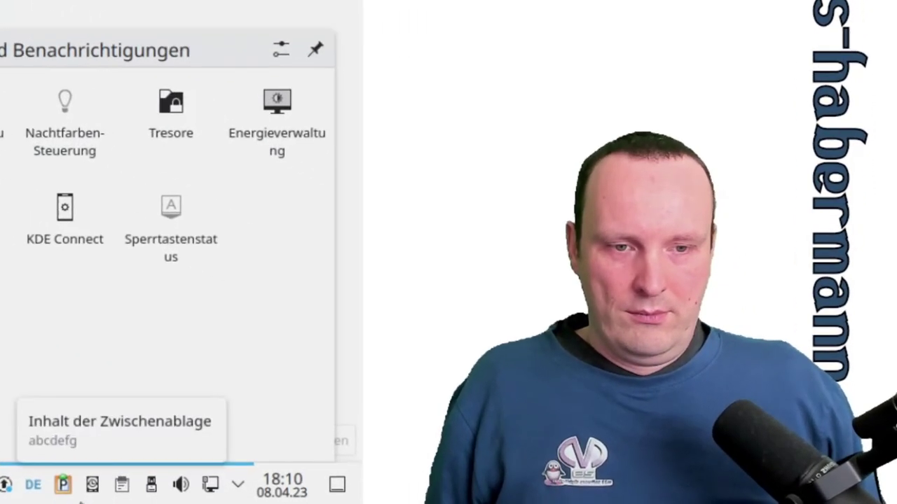
# Reopen Backup plan 1's status via the hidden tray icons, then close the popup
pyautogui.moveTo(495, 495)
pyautogui.click(92, 485)
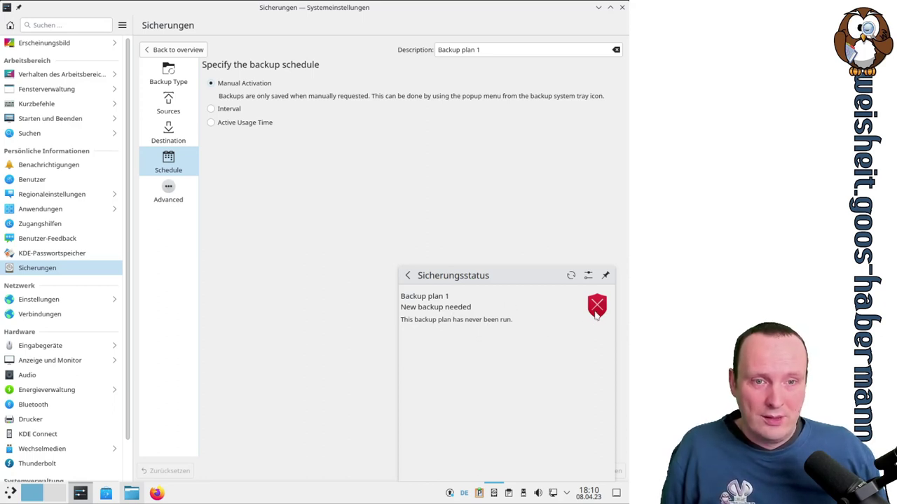
pyautogui.click(568, 493)
pyautogui.click(568, 494)
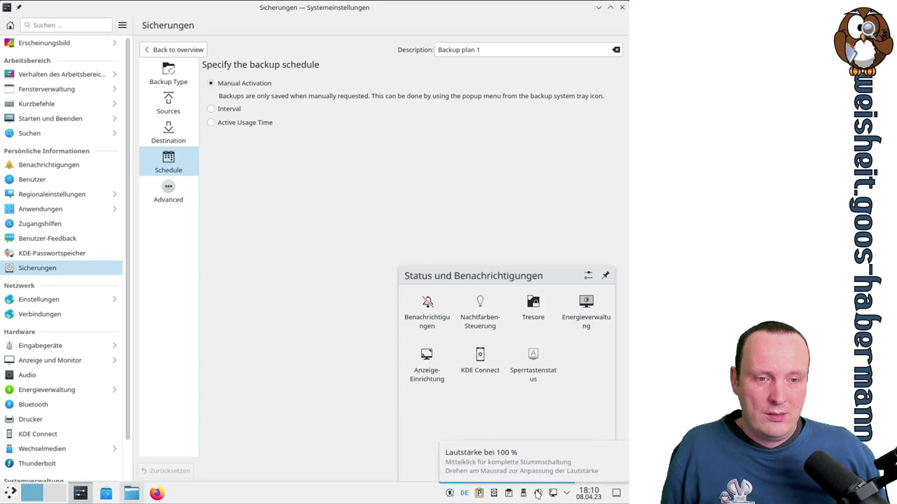
pyautogui.click(494, 494)
pyautogui.click(493, 494)
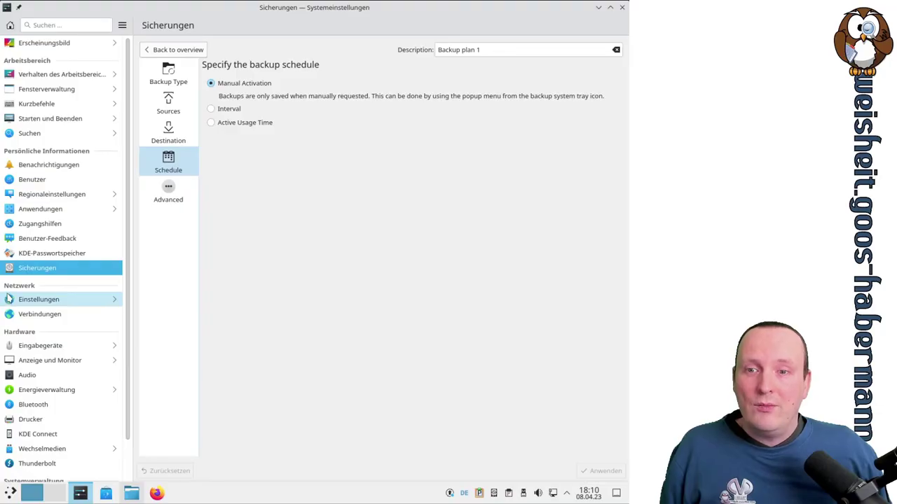
# Show the Verbindungseinstellungen page with its 15, 10, 20 and 600 second timeouts
pyautogui.click(32, 300)
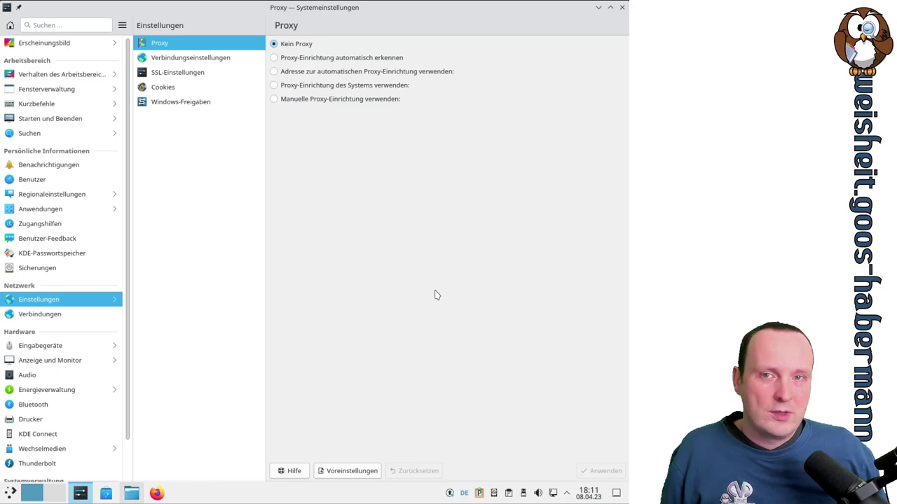
pyautogui.click(191, 57)
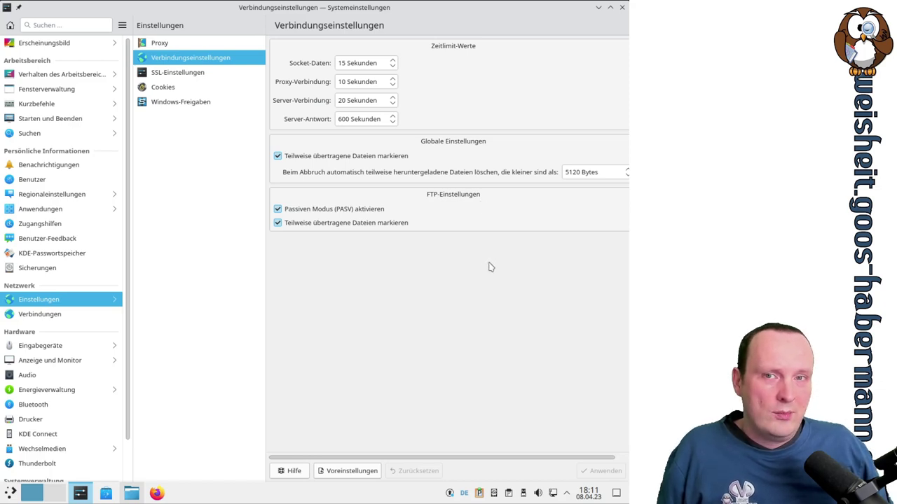
# Untick Amazon Root CA 1–4 in the SSL-Unterzeichner list and apply
pyautogui.click(179, 72)
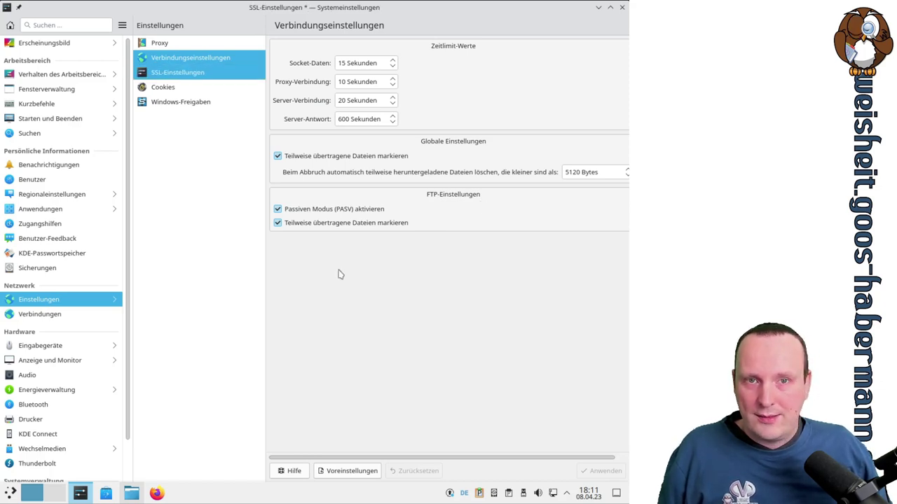
pyautogui.scroll(-4, 503, 210)
pyautogui.scroll(-20, 502, 210)
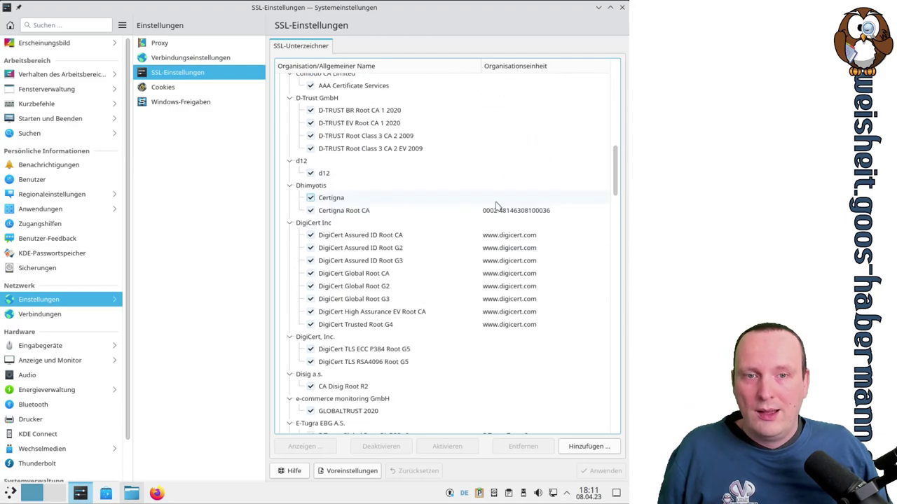
pyautogui.scroll(-15, 495, 207)
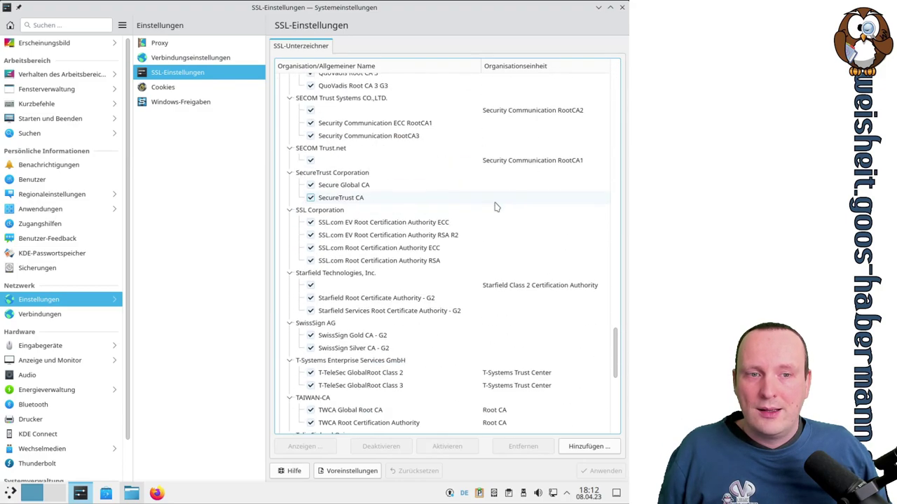
pyautogui.scroll(-3, 495, 206)
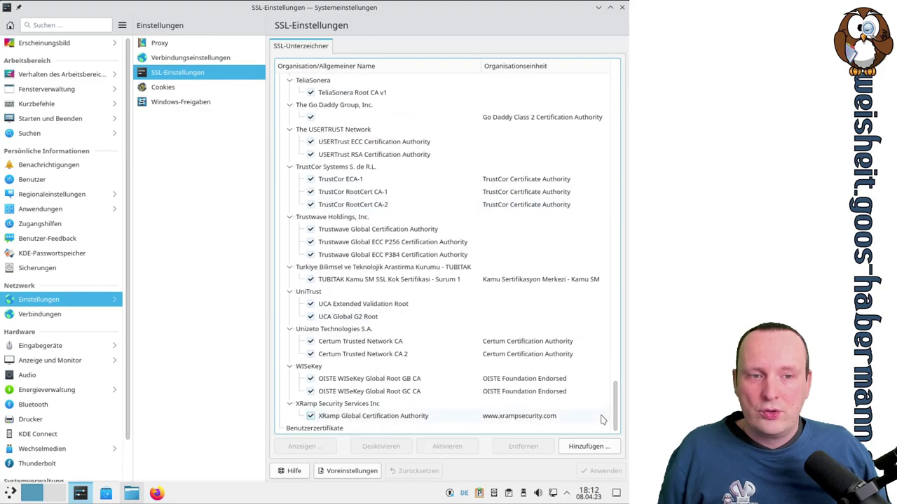
pyautogui.moveTo(616, 417); pyautogui.dragTo(601, 65)
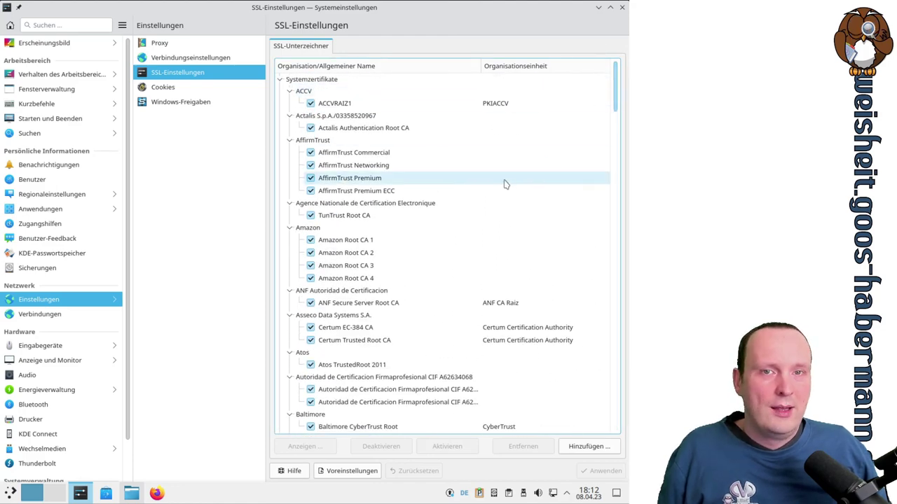
pyautogui.click(310, 240)
pyautogui.click(311, 253)
pyautogui.click(311, 266)
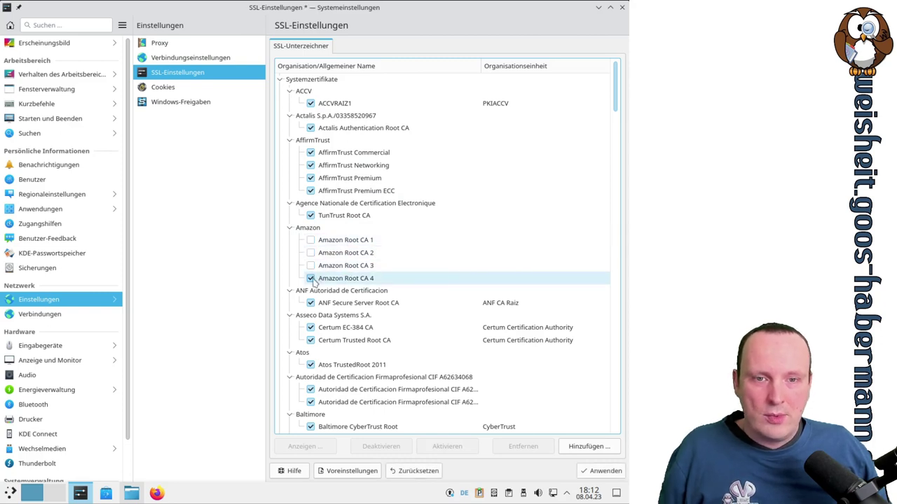
pyautogui.click(311, 279)
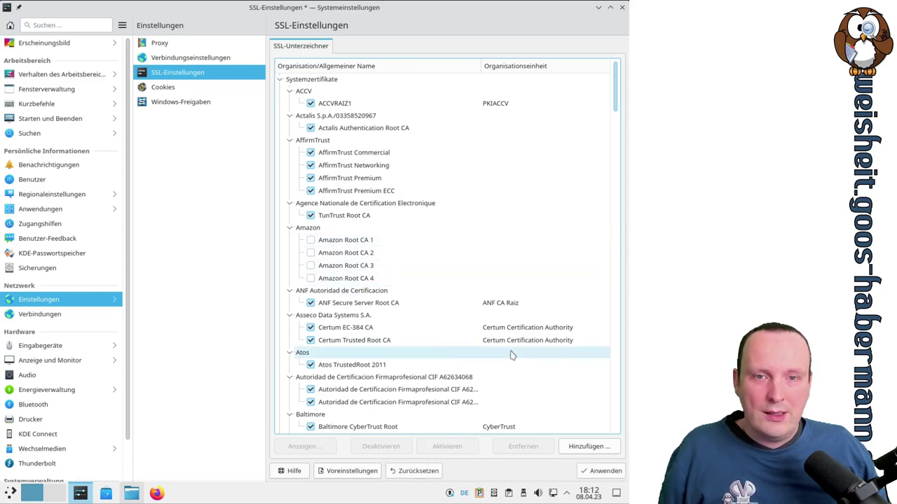
pyautogui.click(601, 471)
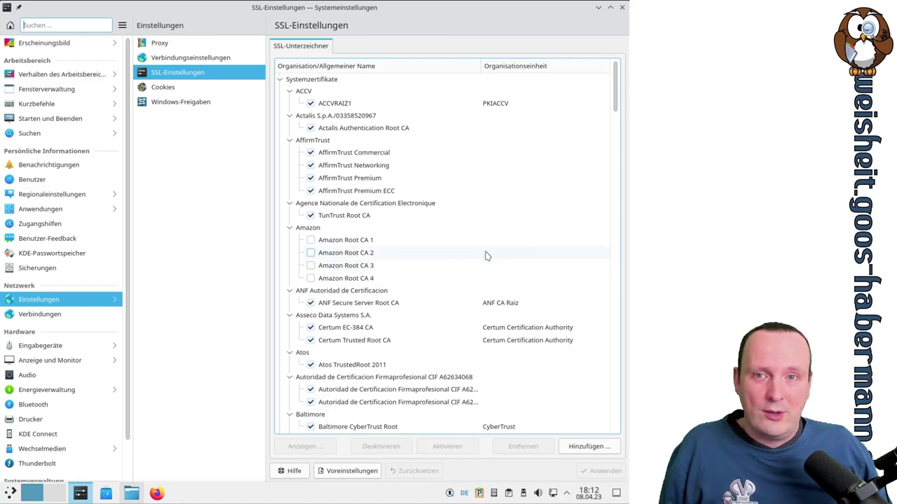
# Keep cookies allowed, set them to Bis zum Sitzungsende annehmen, and apply
pyautogui.click(188, 91)
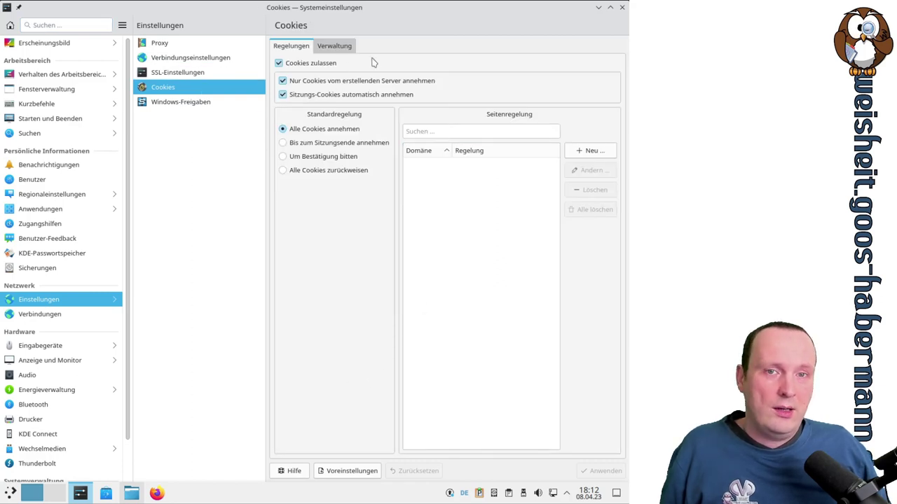
pyautogui.click(326, 66)
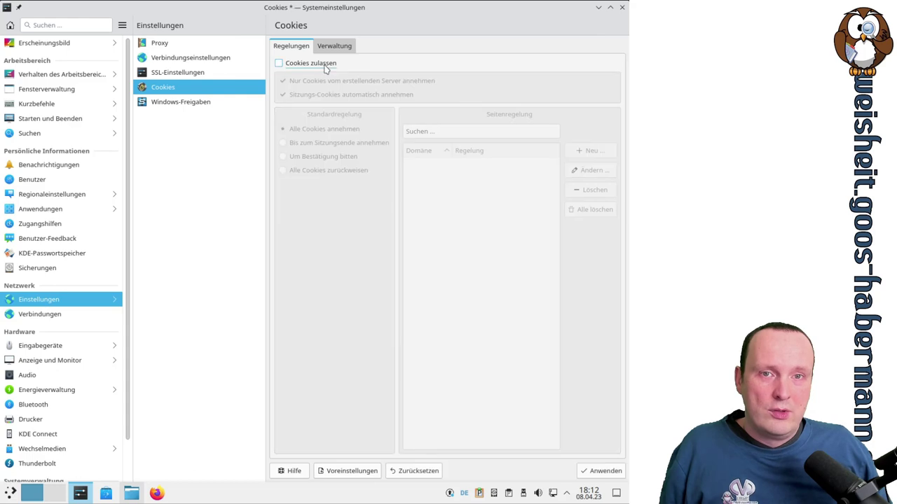
pyautogui.click(325, 66)
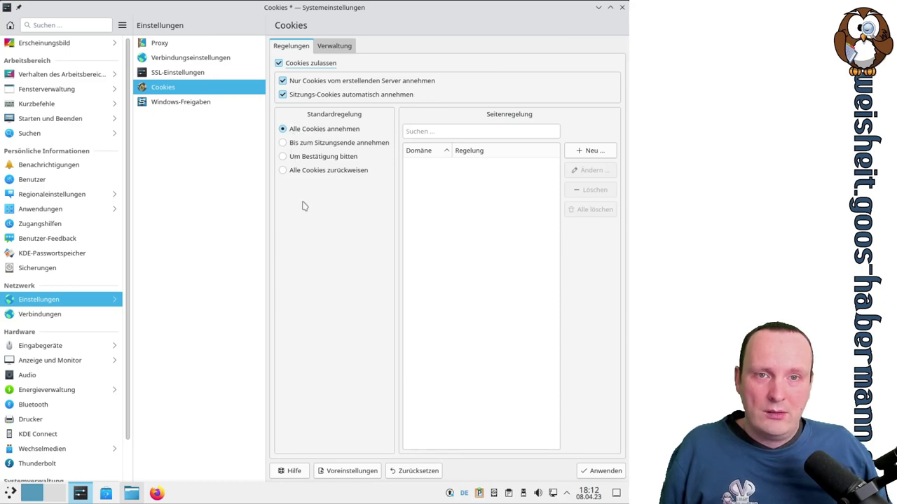
pyautogui.click(323, 144)
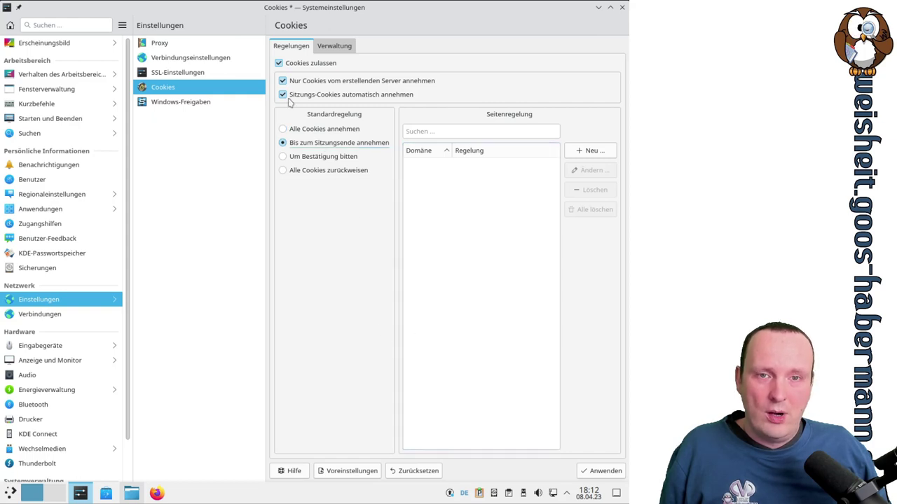
pyautogui.click(282, 79)
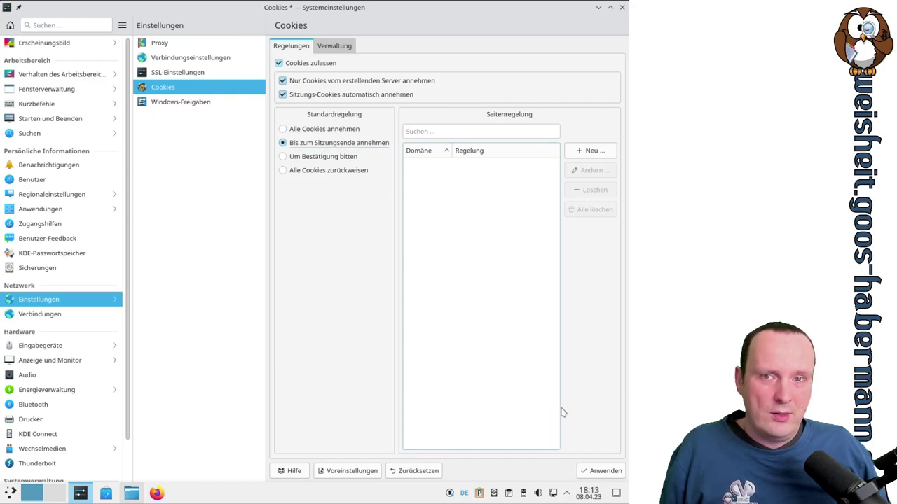
pyautogui.click(596, 472)
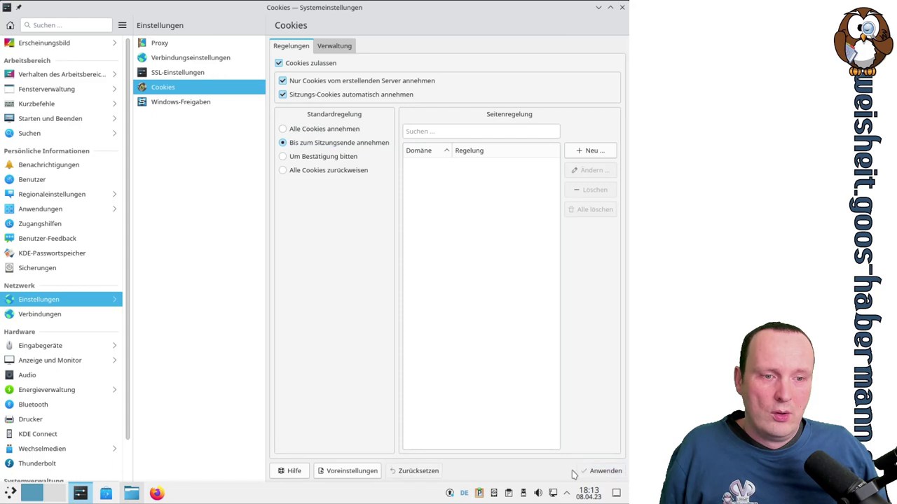
pyautogui.click(178, 105)
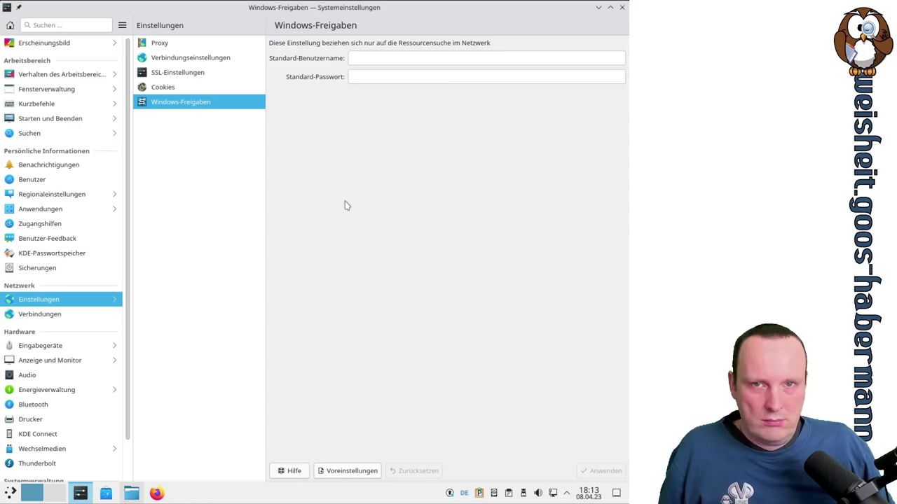
# Review Wired connection 1's IPv4, IPv6, 802.1x and general tabs, keeping IPv4 on Automatisch
pyautogui.click(38, 314)
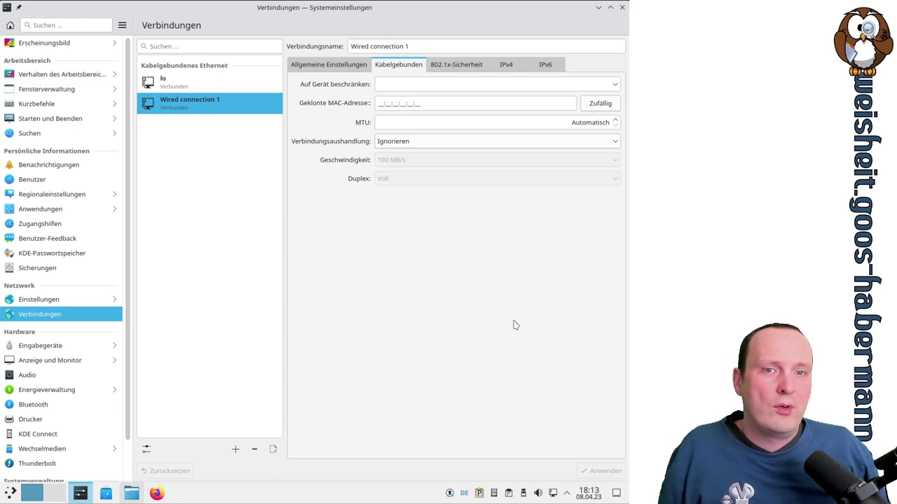
pyautogui.click(511, 68)
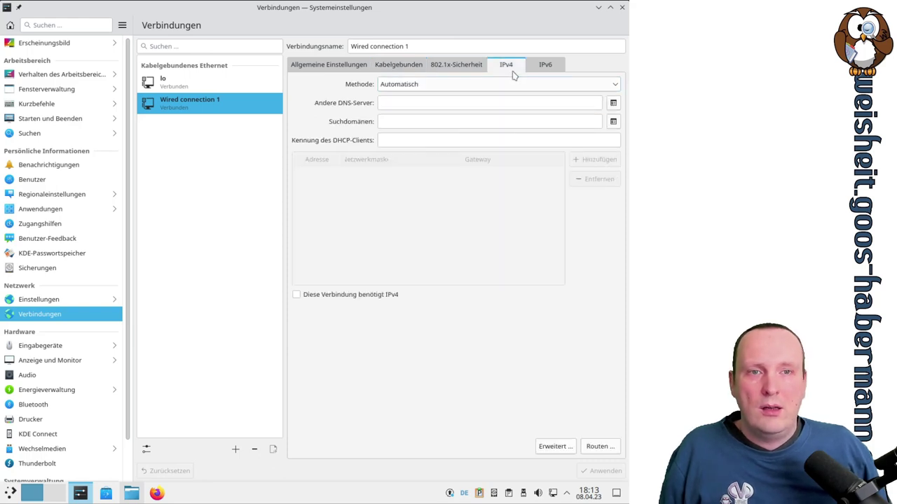
pyautogui.click(559, 69)
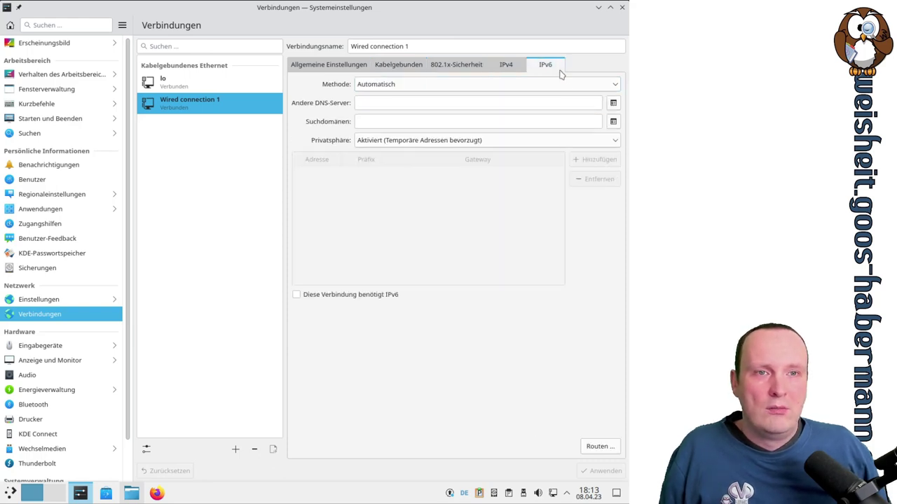
pyautogui.click(513, 67)
pyautogui.click(481, 65)
pyautogui.click(503, 68)
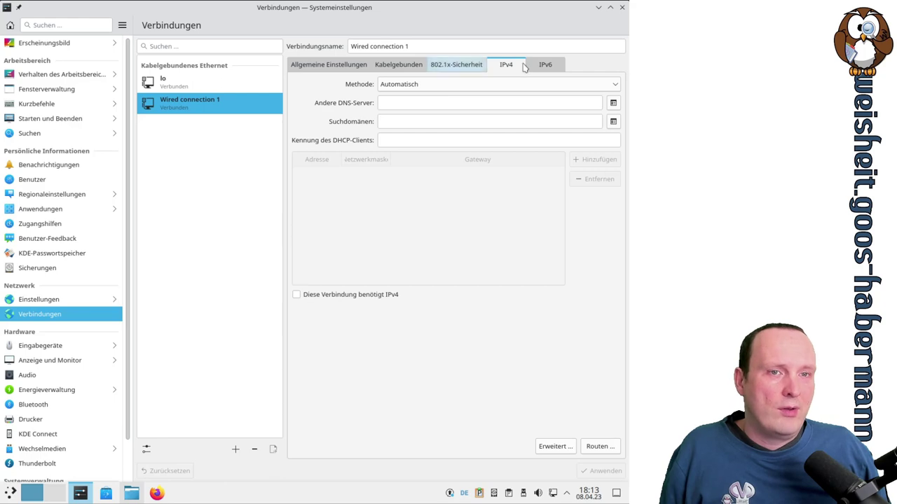
pyautogui.click(429, 85)
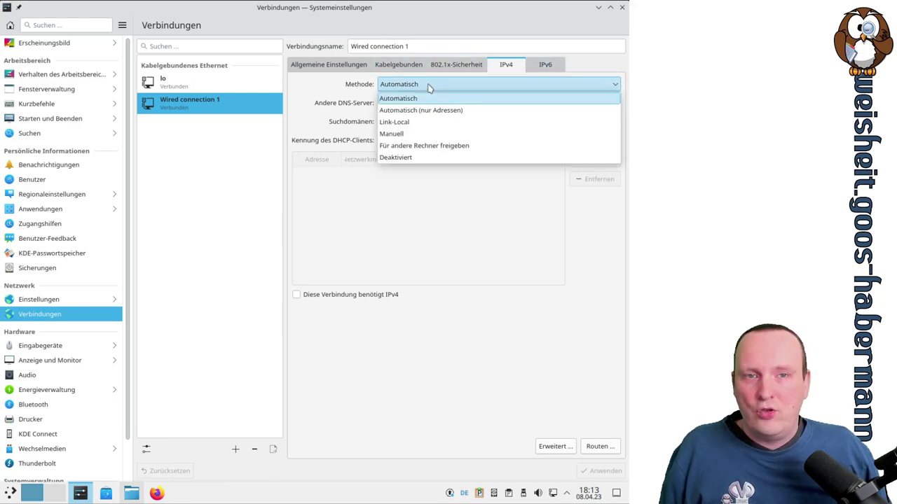
pyautogui.click(430, 85)
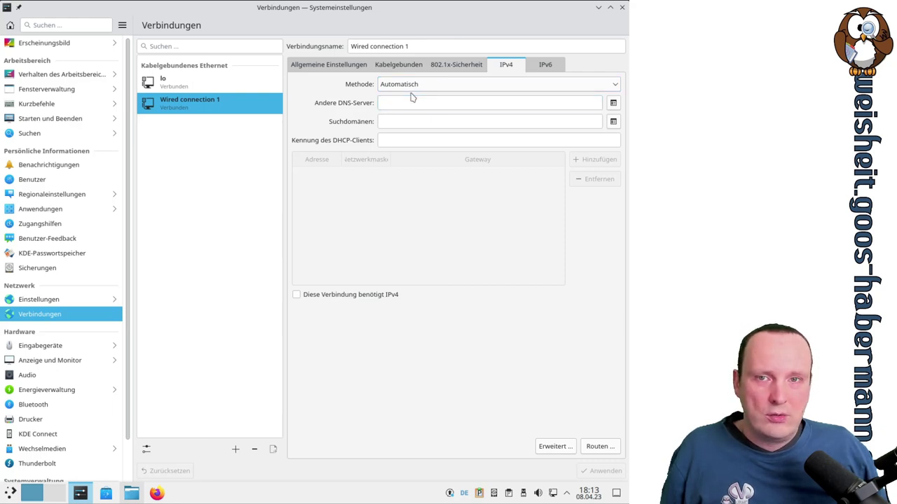
pyautogui.click(333, 66)
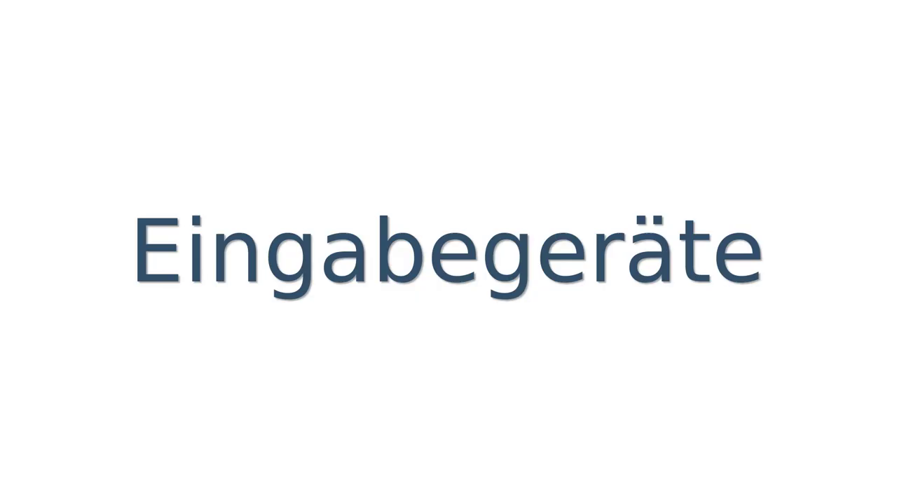
pyautogui.click(116, 303)
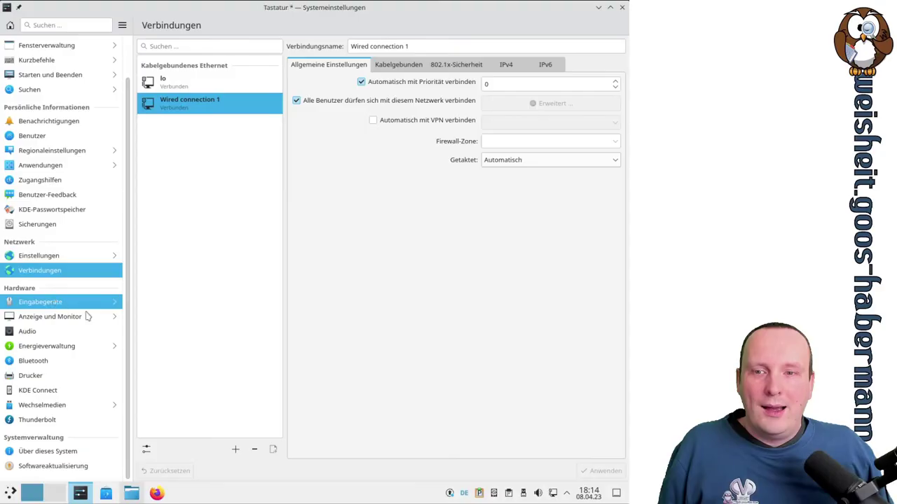
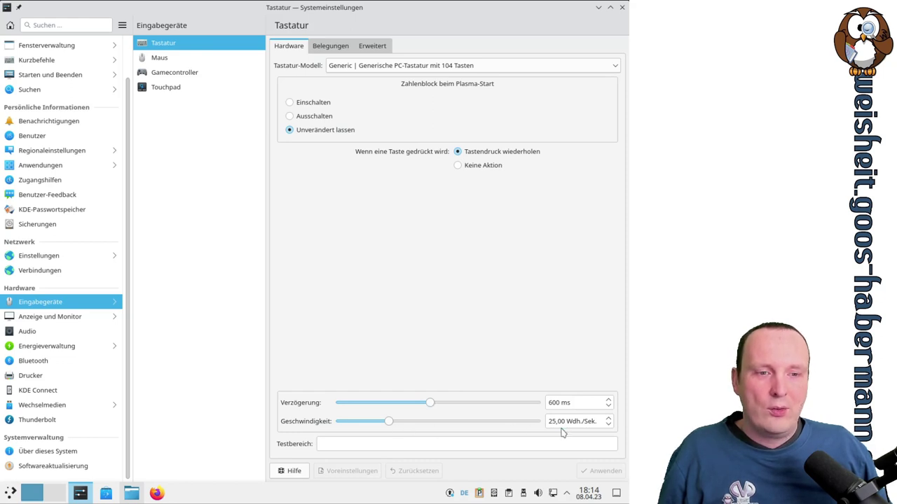
# Lower the keyboard repeat rate to 22,57 Wdh./Sek. and show the Belegungen layout settings
pyautogui.moveTo(389, 424)
pyautogui.mouseDown()
pyautogui.moveTo(543, 423)
pyautogui.moveTo(462, 435)
pyautogui.moveTo(374, 427)
pyautogui.moveTo(385, 427)
pyautogui.mouseUp()
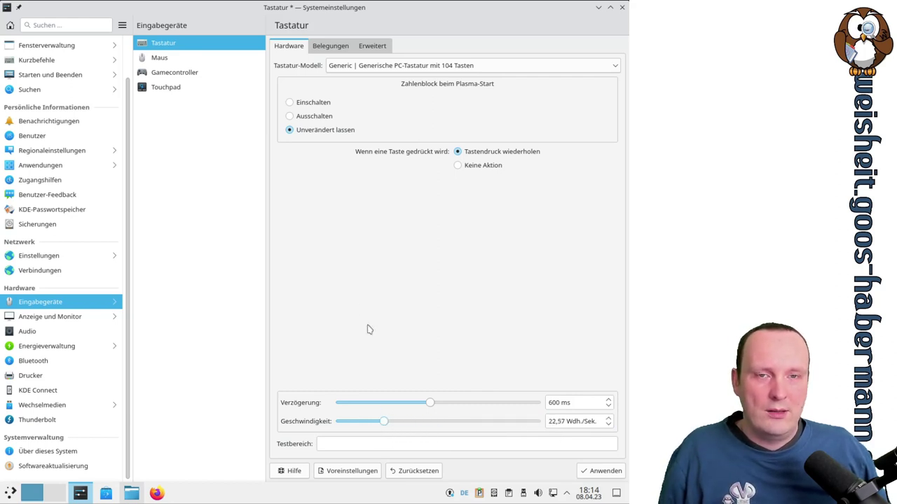
pyautogui.click(329, 48)
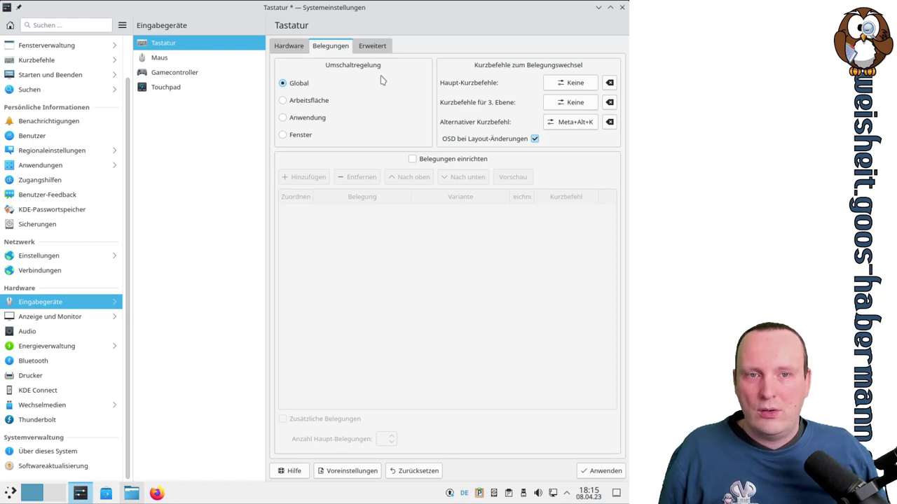
# Enable custom layouts and add the English (USA) Hawaiianisch keyboard layout
pyautogui.click(437, 159)
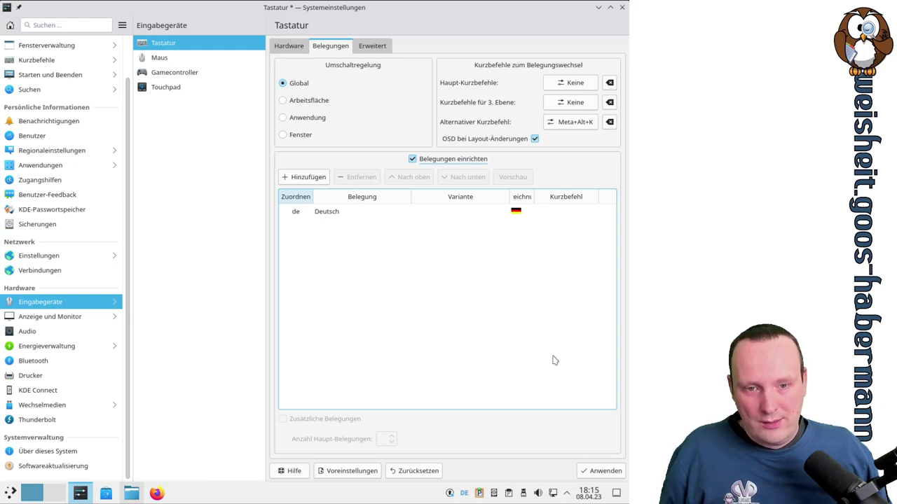
pyautogui.click(306, 180)
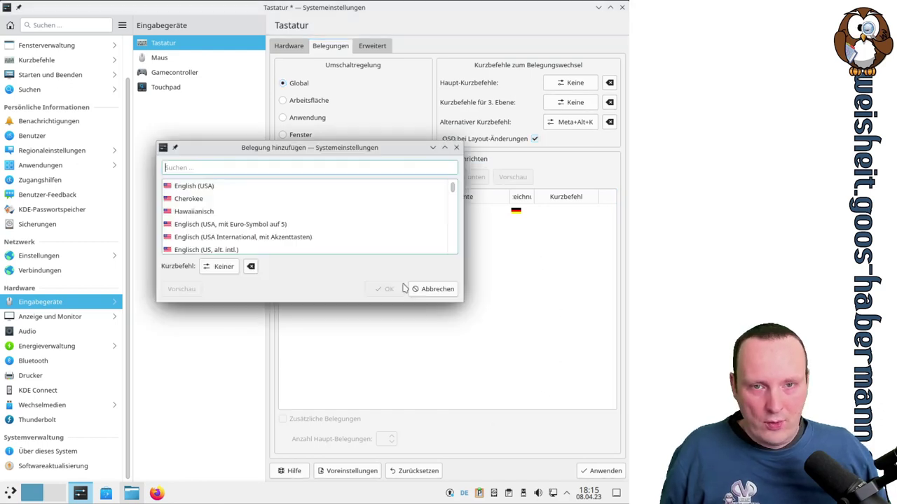
pyautogui.click(203, 213)
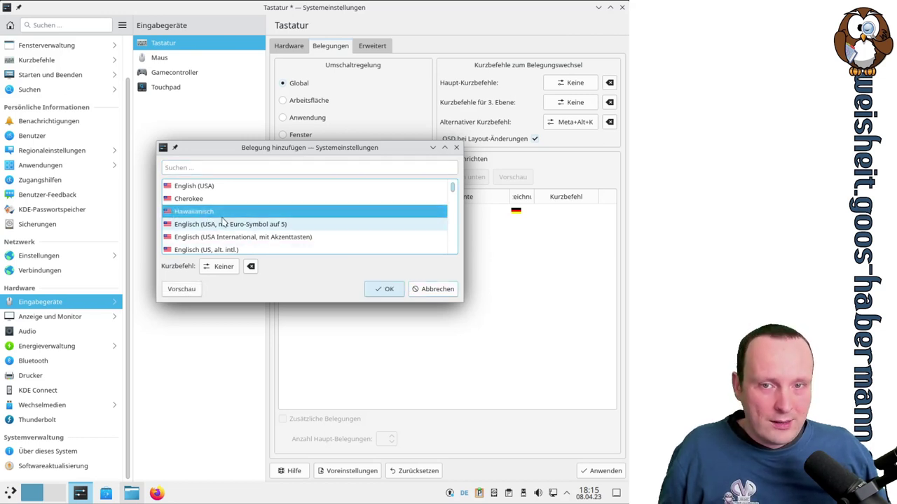
pyautogui.moveTo(238, 148); pyautogui.dragTo(311, 290)
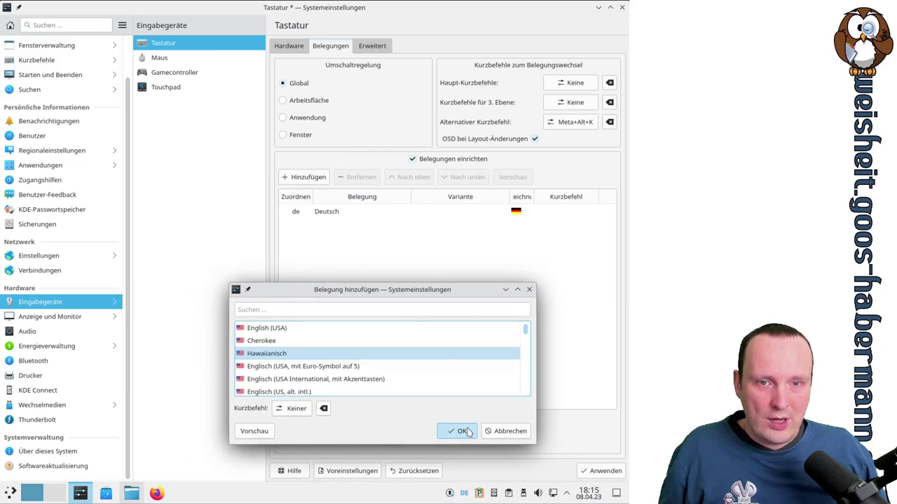
pyautogui.click(459, 430)
# Check the Deutsch and English (USA) layout entries and apply the new layout list
pyautogui.click(428, 228)
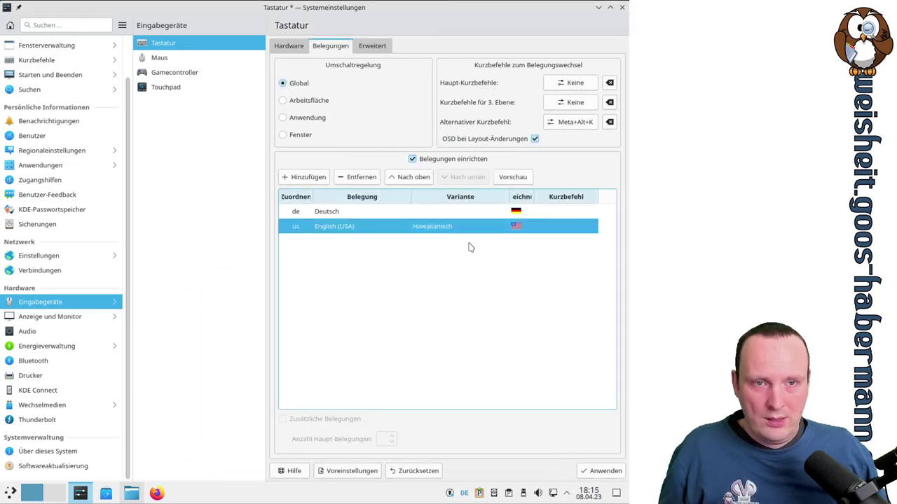
pyautogui.click(425, 213)
pyautogui.click(455, 232)
pyautogui.click(459, 213)
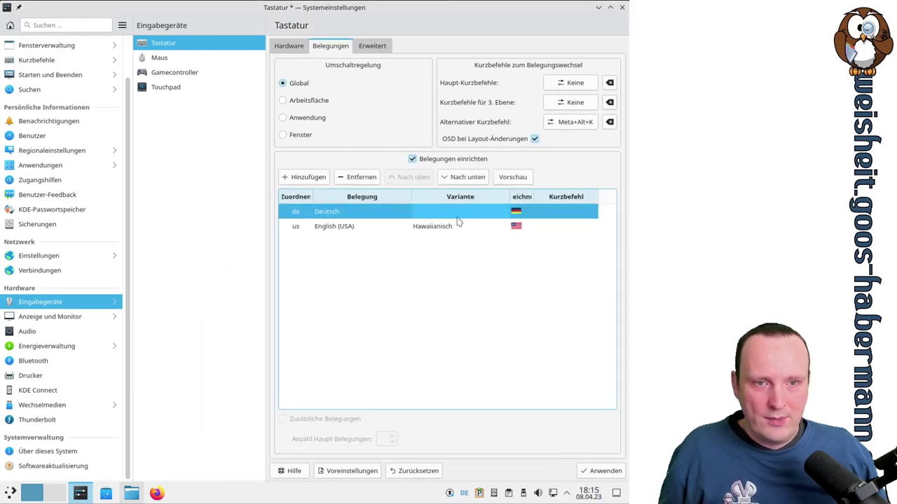
pyautogui.click(600, 471)
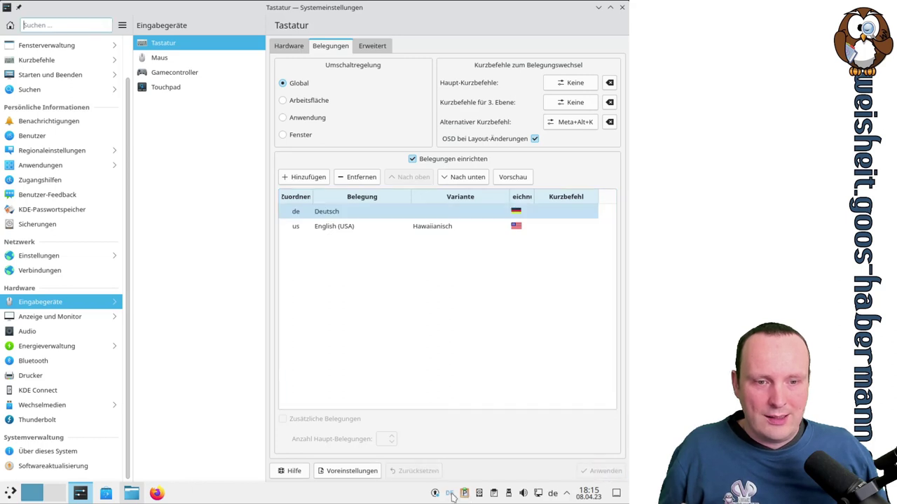
# Test cycling the tray layout indicator through de, us and Hawaiianisch, ending on Deutsch
pyautogui.rightClick(449, 496)
pyautogui.press('Escape')
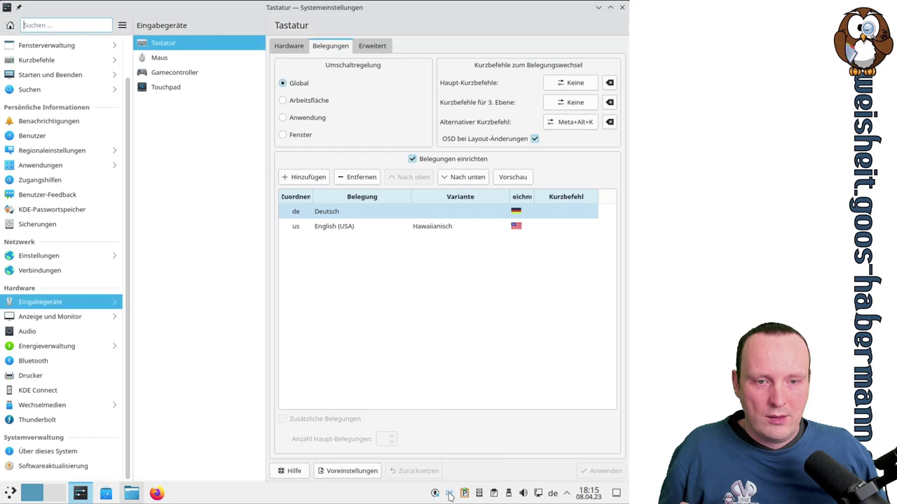
pyautogui.click(553, 494)
pyautogui.click(553, 494)
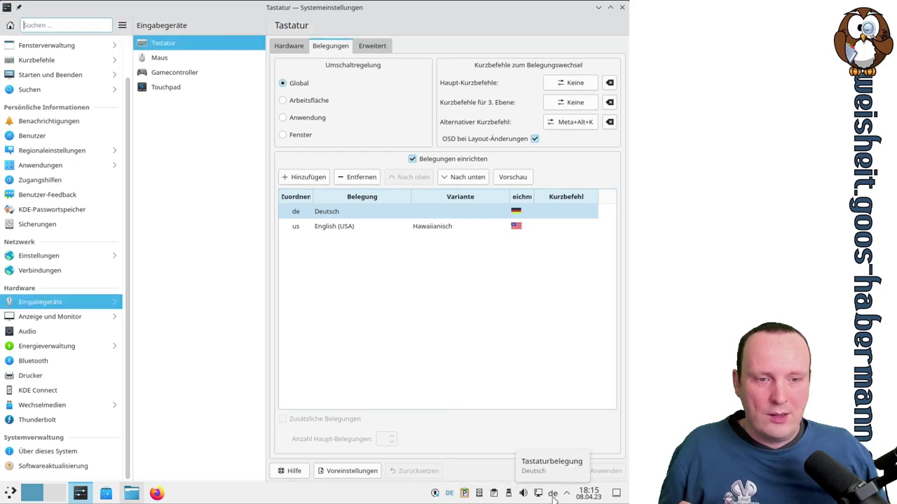
pyautogui.click(553, 494)
pyautogui.click(554, 494)
pyautogui.click(553, 495)
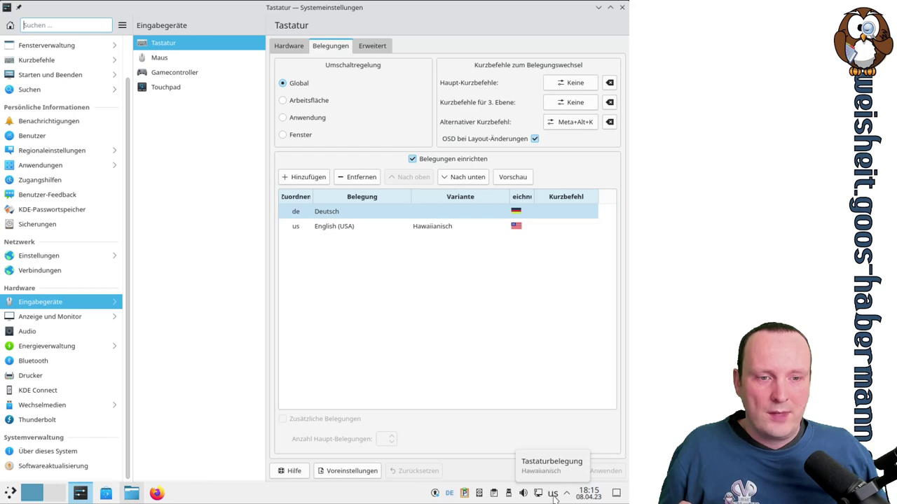
pyautogui.click(553, 495)
pyautogui.click(554, 494)
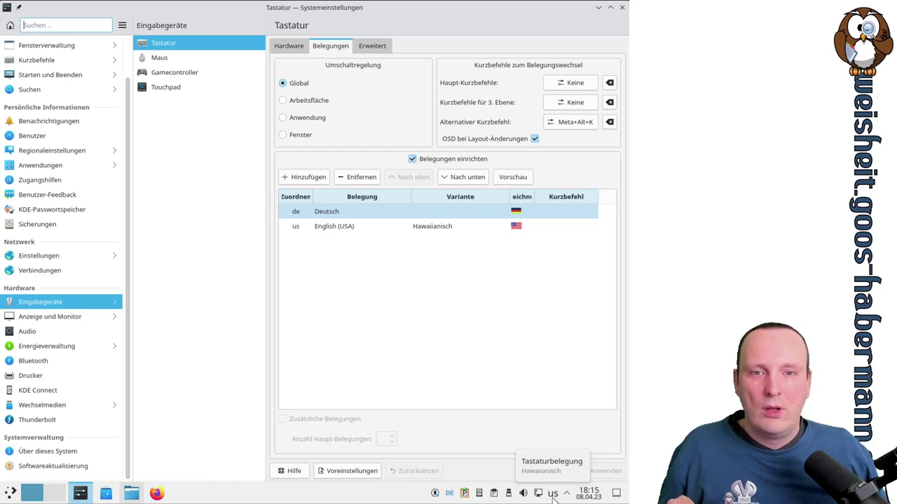
pyautogui.click(554, 494)
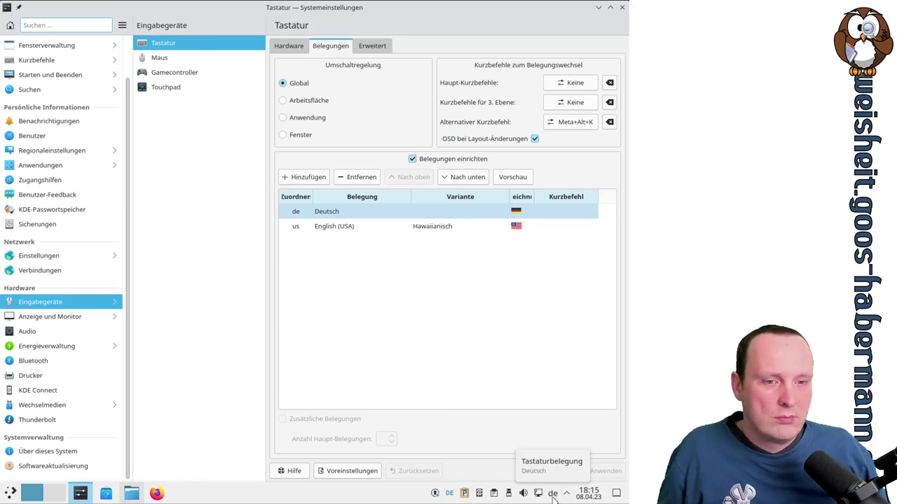
# Remove the Hawaiianisch layout, turn off custom layouts, and apply
pyautogui.click(343, 226)
pyautogui.click(360, 176)
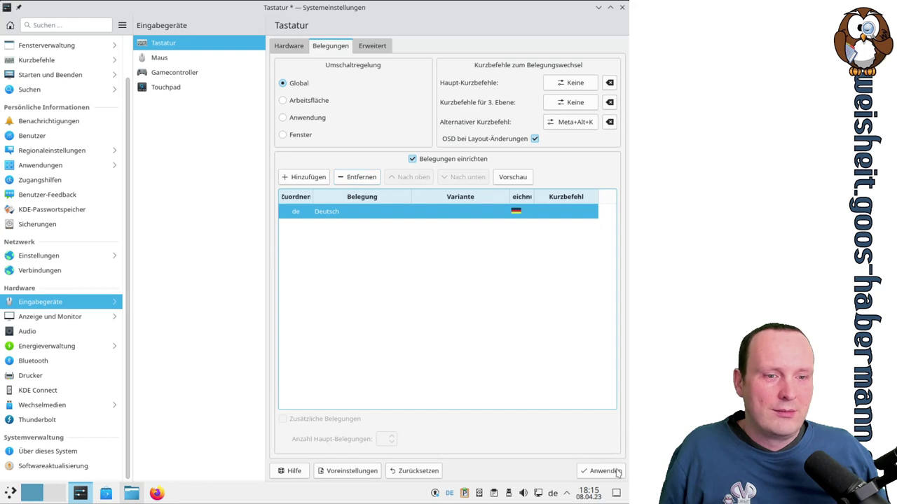
pyautogui.click(413, 158)
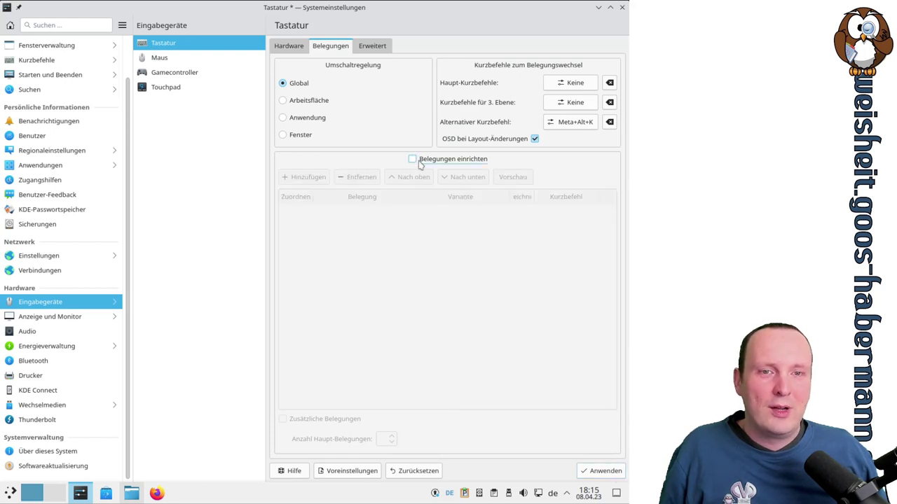
pyautogui.click(602, 471)
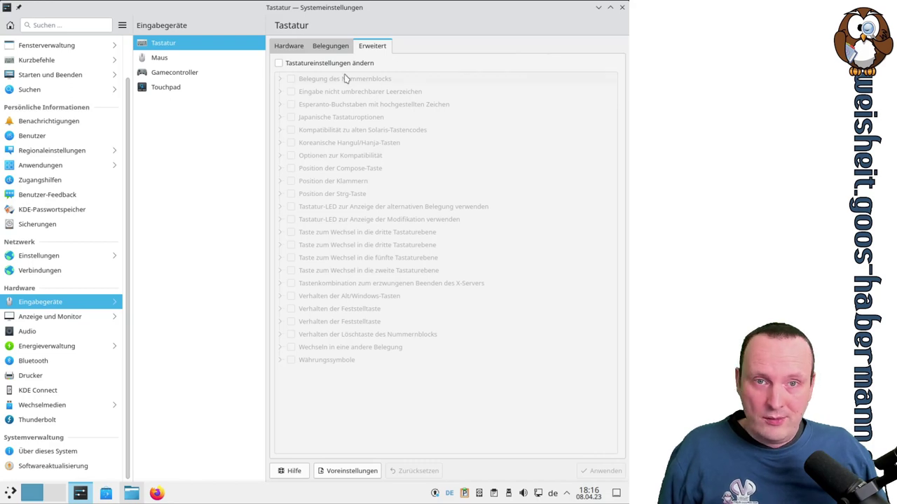
pyautogui.click(326, 65)
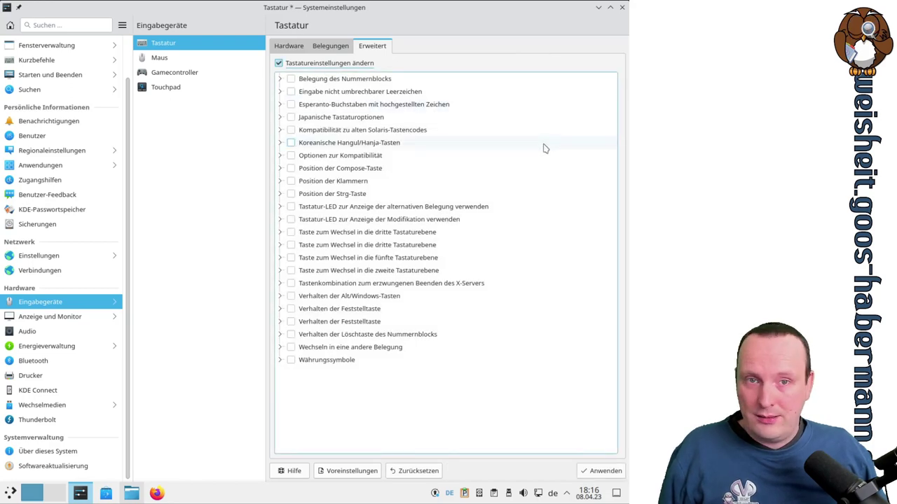
pyautogui.click(280, 79)
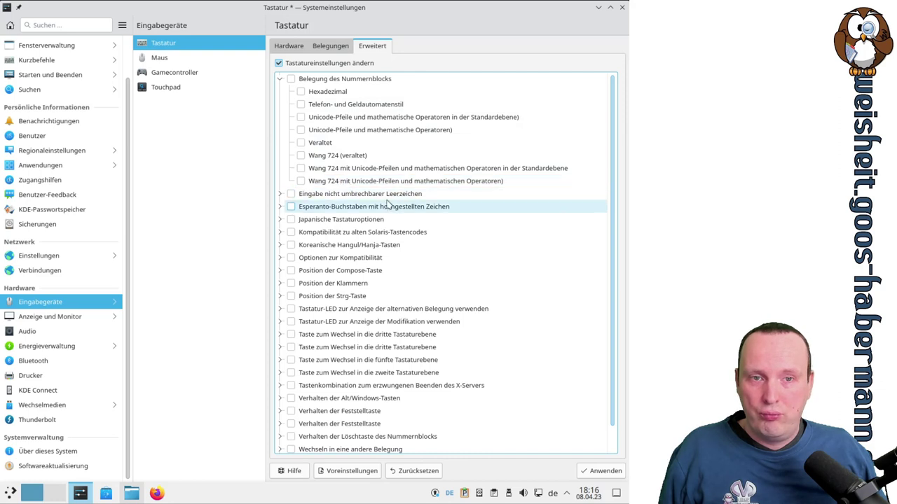
pyautogui.scroll(-1, 499, 199)
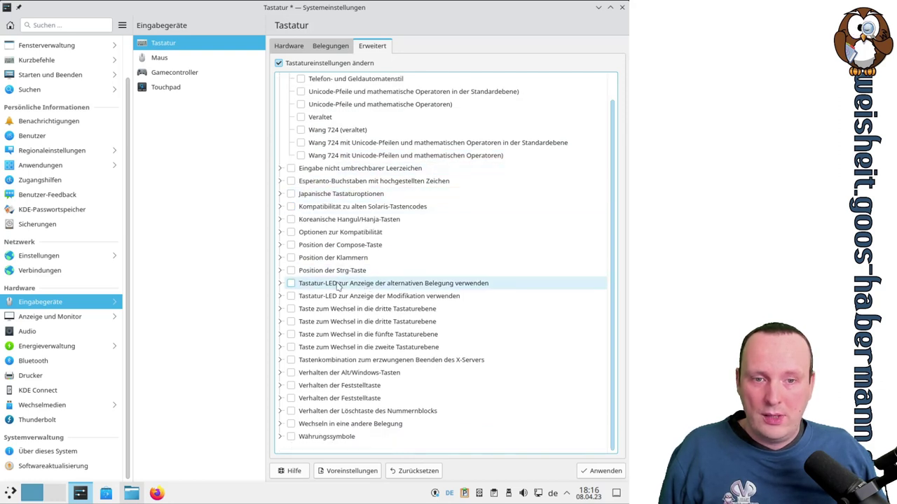
pyautogui.click(280, 63)
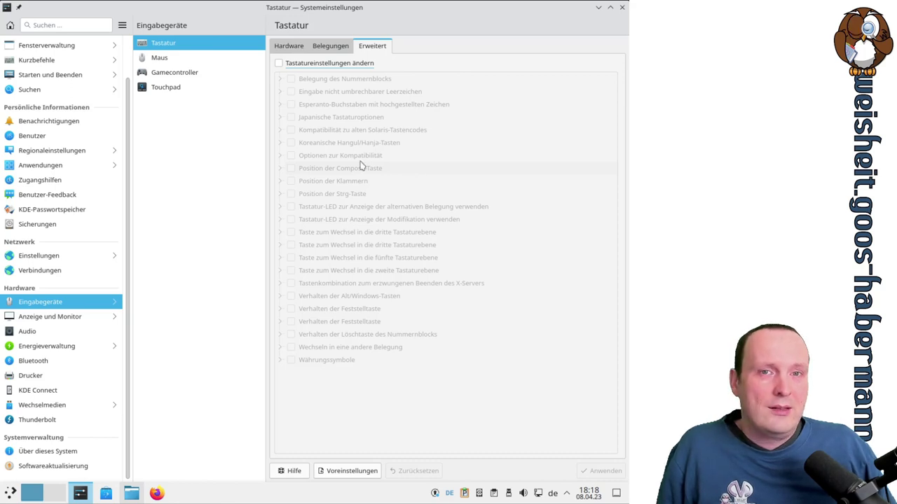
# In mouse settings, try the Flach acceleration profile, then restore Adaptiv and apply
pyautogui.click(161, 59)
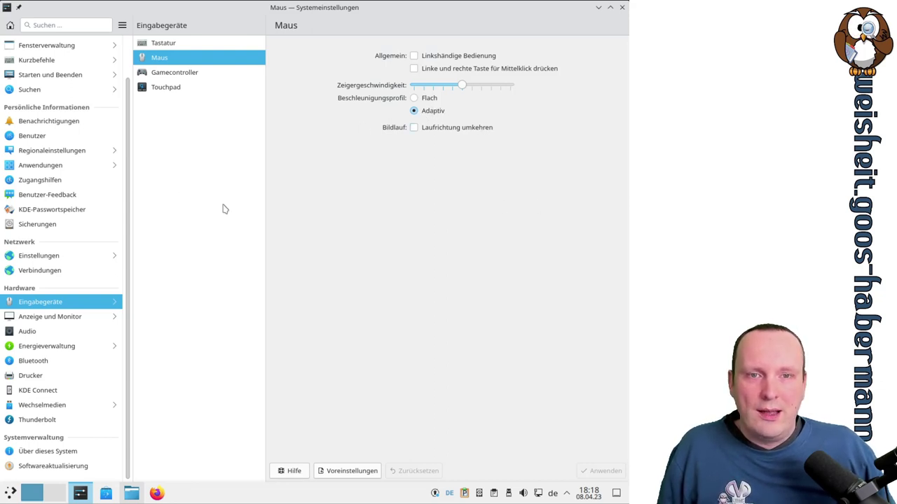
pyautogui.click(429, 99)
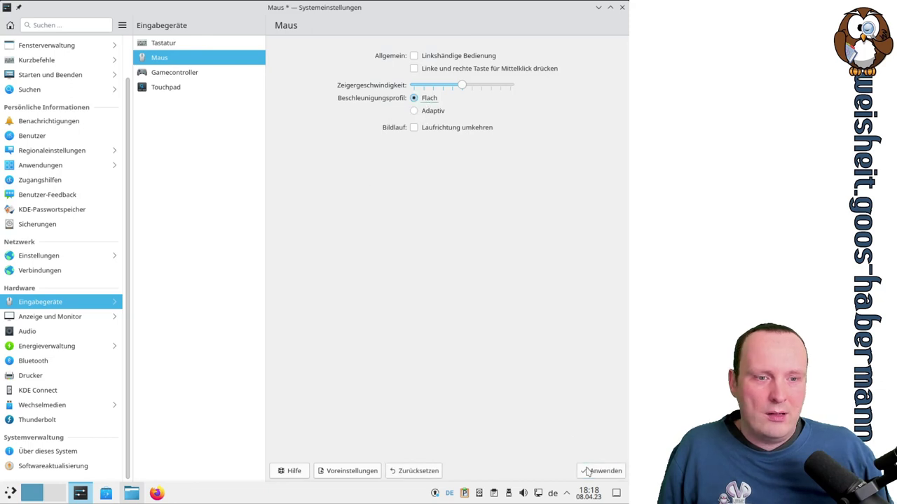
pyautogui.click(602, 470)
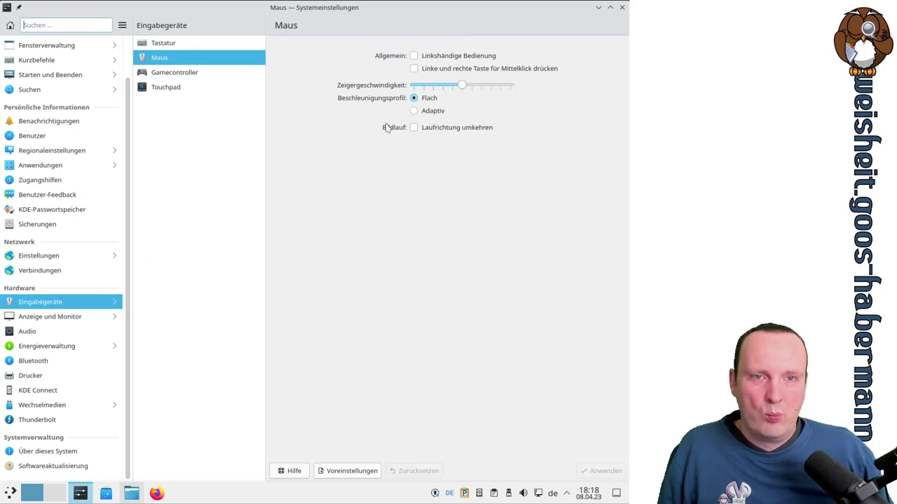
pyautogui.click(428, 112)
pyautogui.click(601, 471)
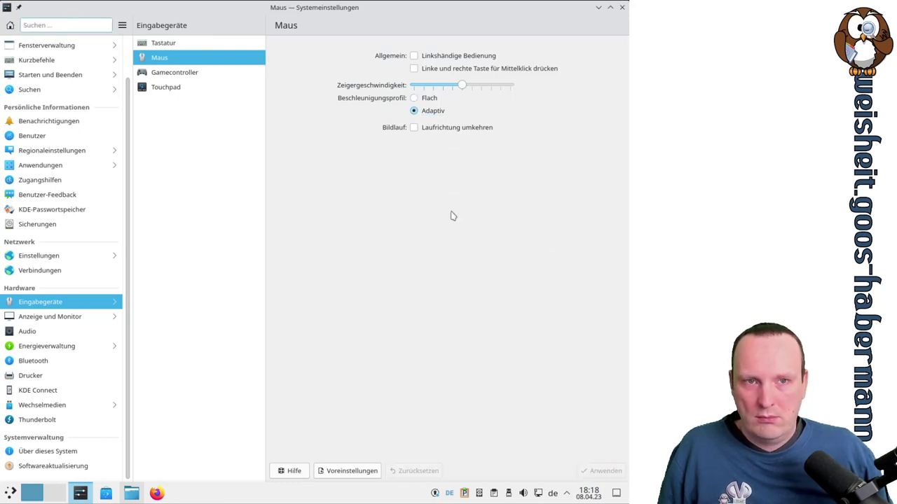
# Try maximum pointer speed with Flach, reset speed to the middle, then view Gamecontroller
pyautogui.moveTo(462, 85); pyautogui.dragTo(604, 89)
pyautogui.click(604, 471)
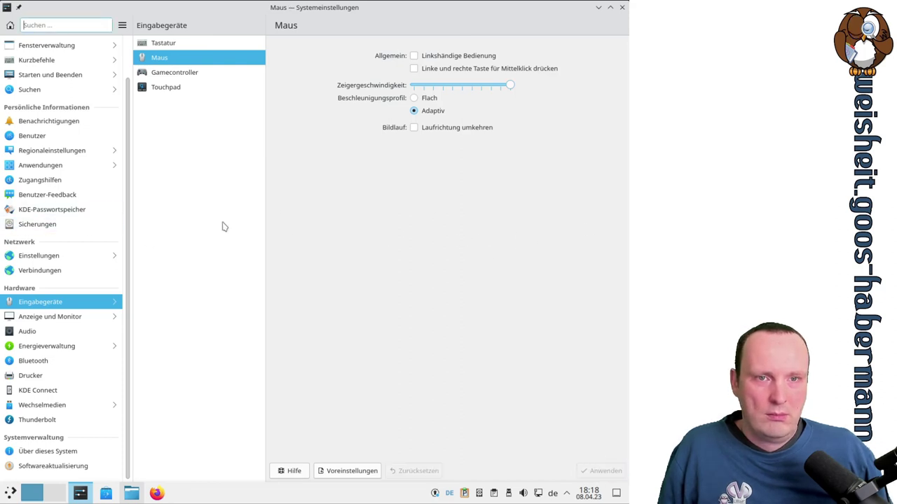
pyautogui.click(415, 98)
pyautogui.click(603, 471)
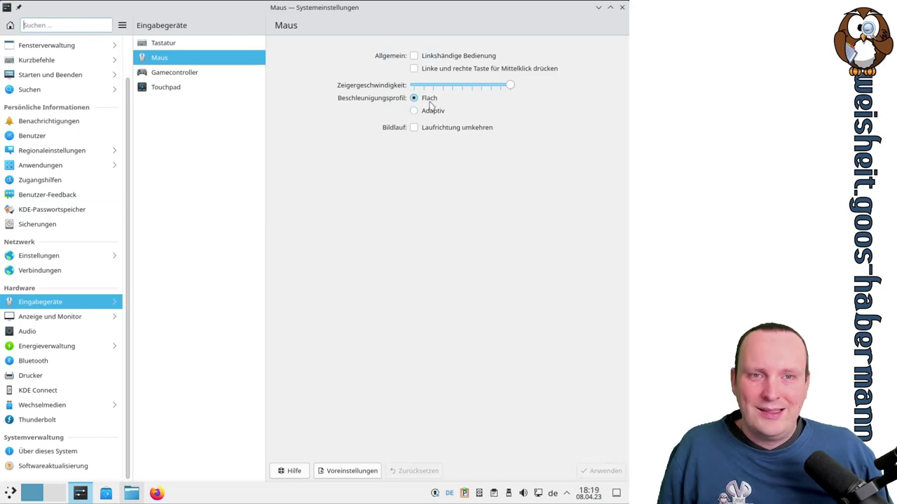
pyautogui.moveTo(513, 87); pyautogui.dragTo(463, 86)
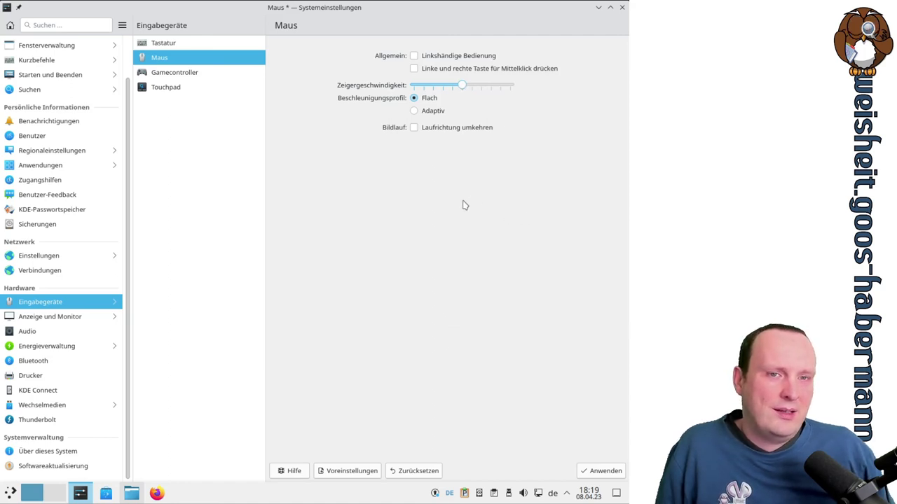
pyautogui.click(598, 471)
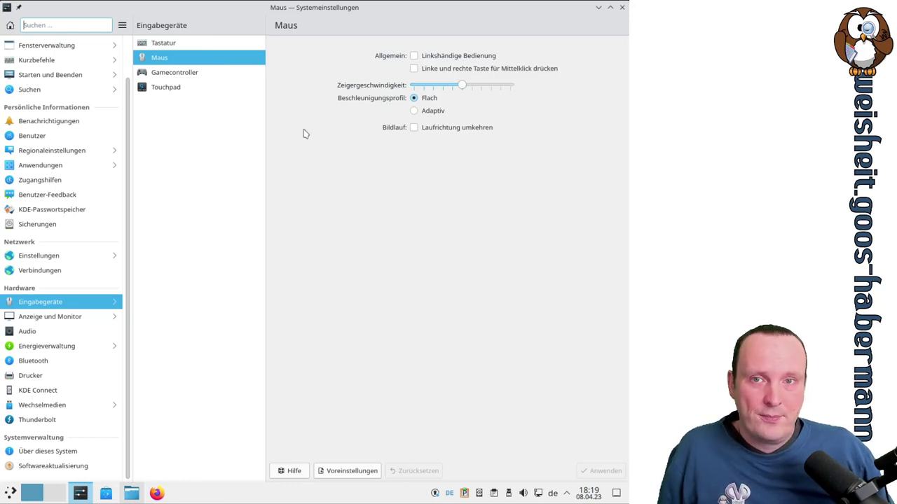
pyautogui.click(187, 74)
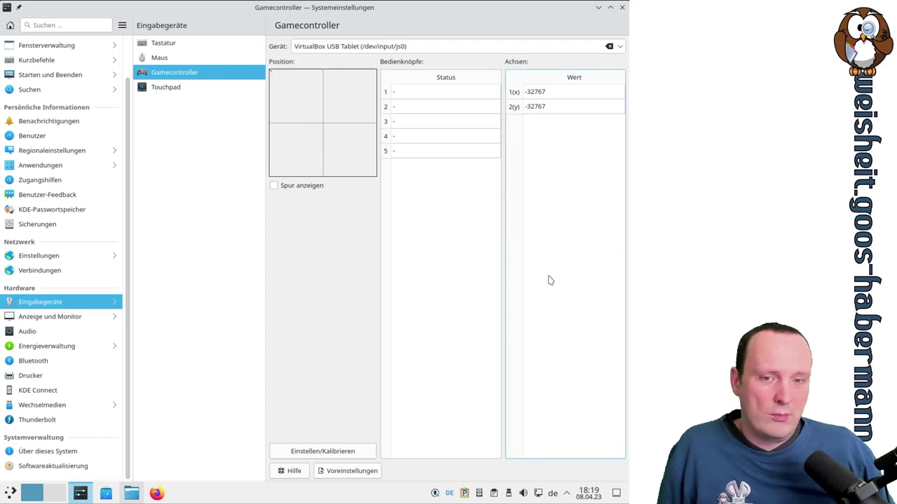
pyautogui.click(180, 89)
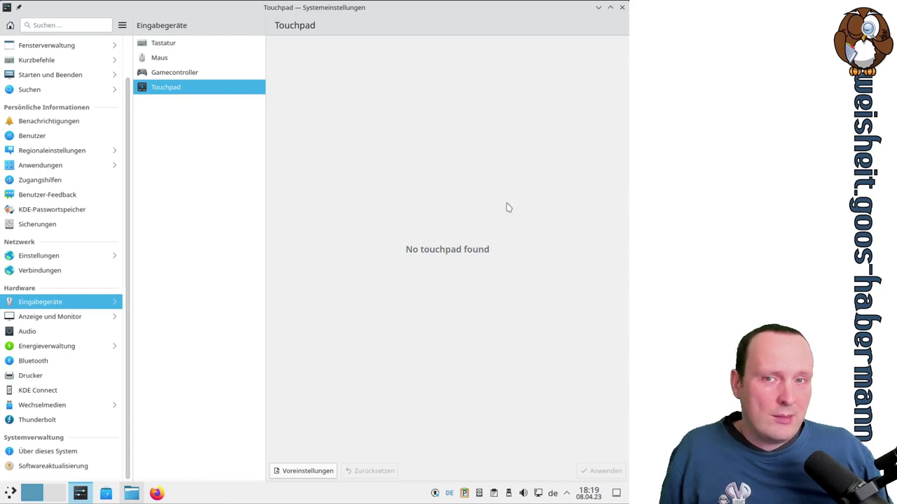
pyautogui.click(176, 60)
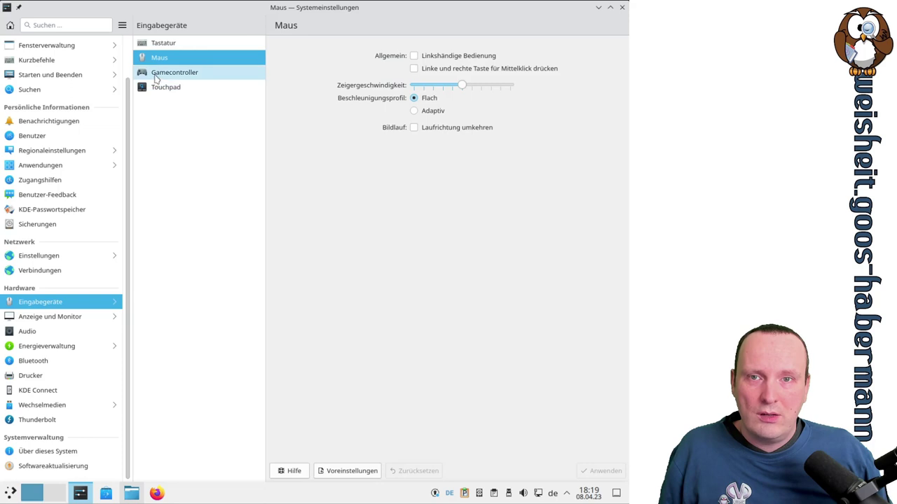
pyautogui.click(157, 74)
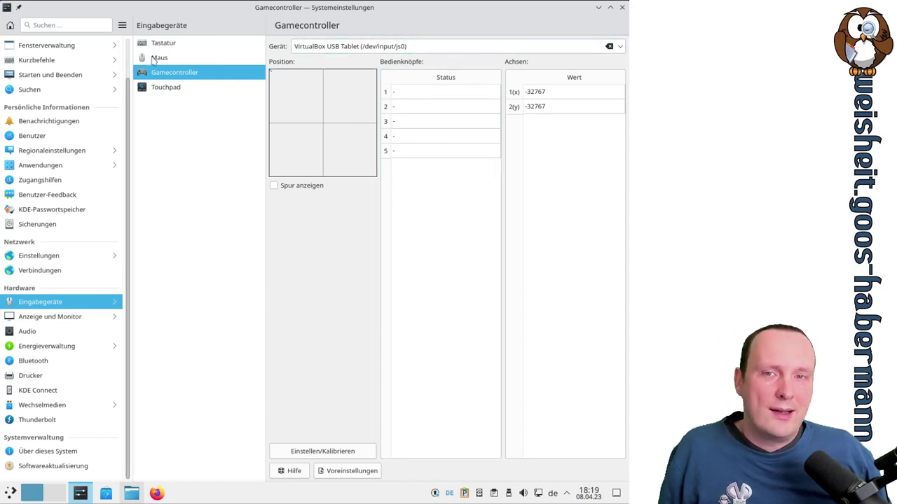
pyautogui.click(231, 57)
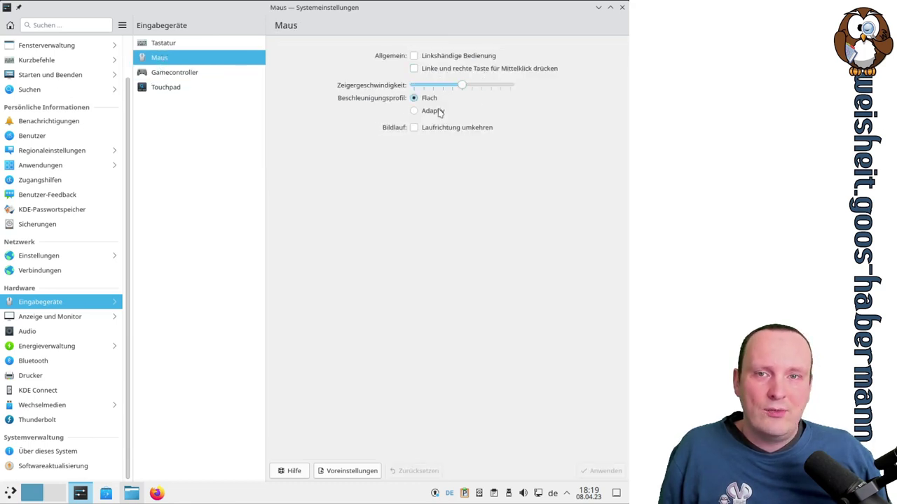
pyautogui.click(193, 73)
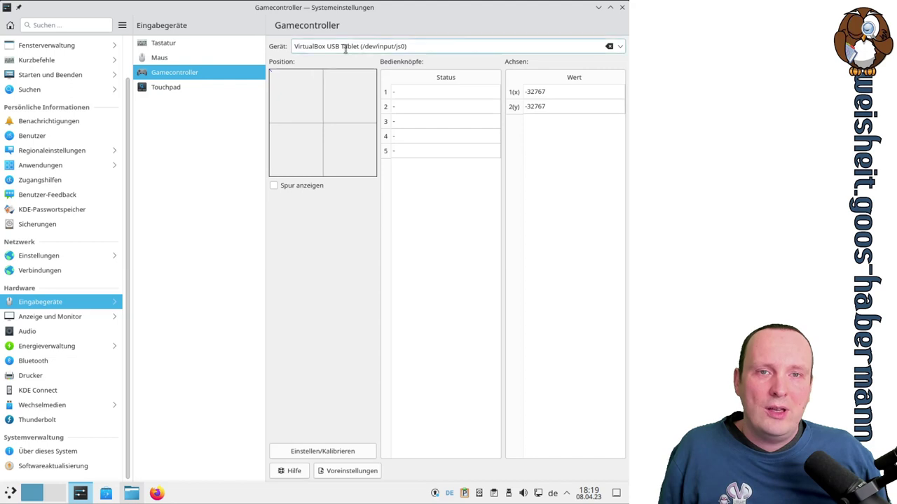
pyautogui.moveTo(328, 47); pyautogui.dragTo(358, 46)
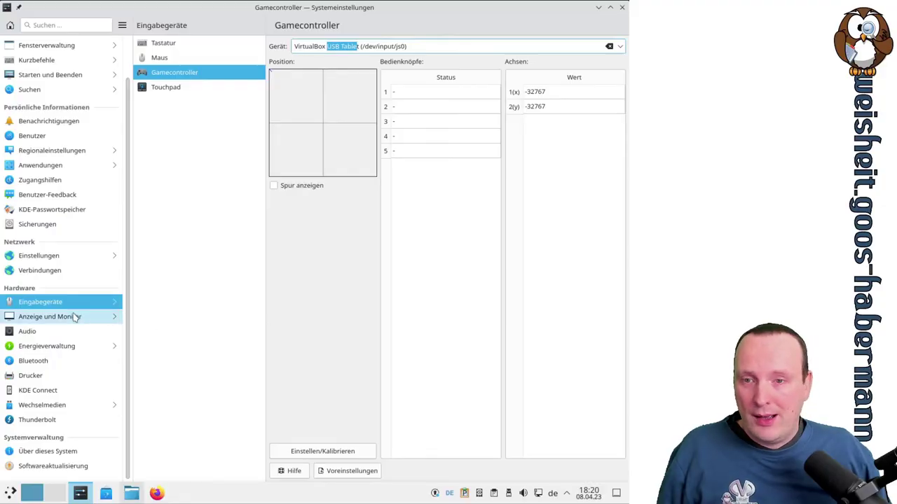
# View Anzeige und Monitor: Virtual1 at 1280x1024, 60 Hz, 100% global scaling
pyautogui.click(75, 317)
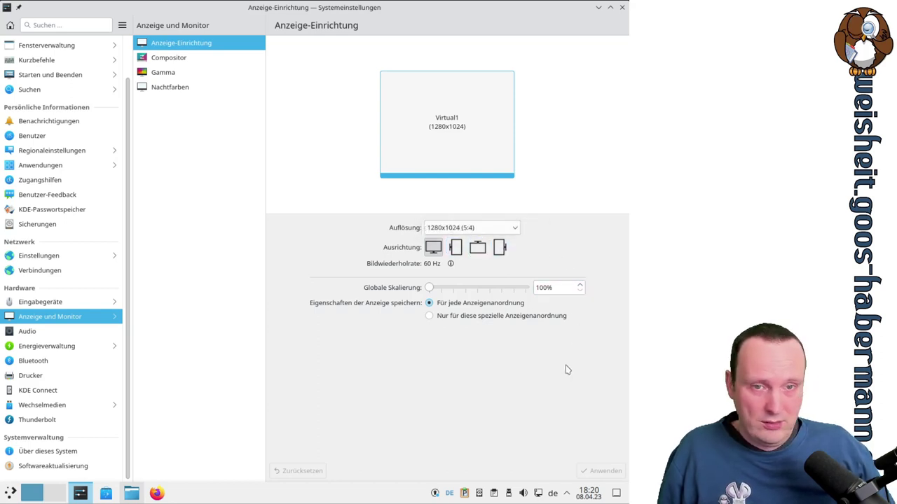
# Try global scaling at 150%, 225% and 175%, then apply 125%
pyautogui.moveTo(429, 288)
pyautogui.mouseDown()
pyautogui.moveTo(527, 292)
pyautogui.moveTo(442, 295)
pyautogui.mouseUp()
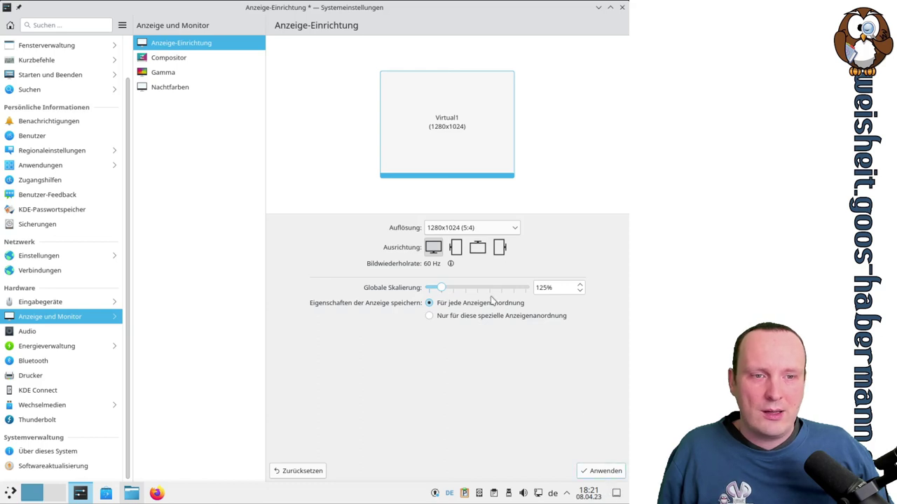
pyautogui.scroll(7, 554, 287)
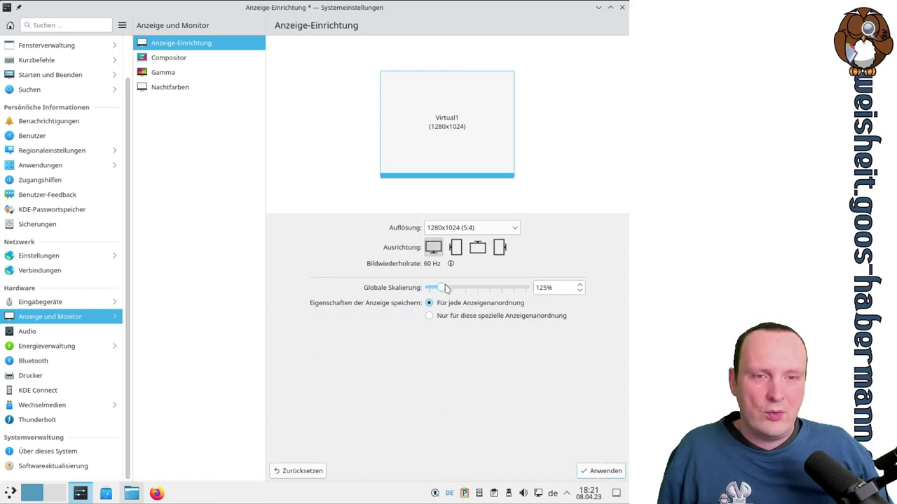
pyautogui.moveTo(526, 287); pyautogui.dragTo(488, 288)
pyautogui.click(605, 471)
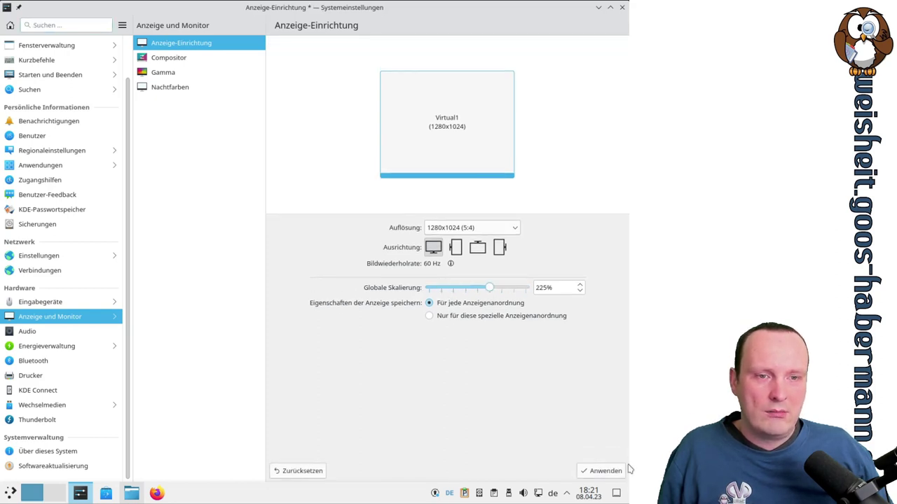
pyautogui.click(604, 472)
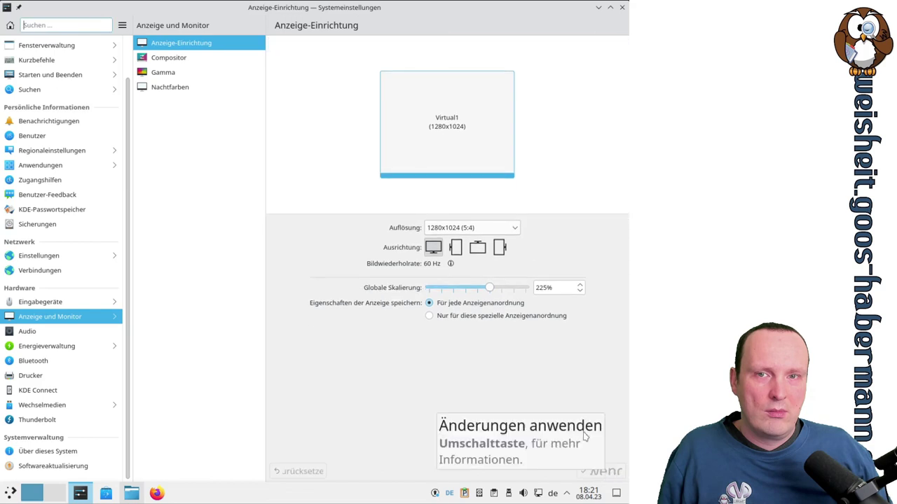
pyautogui.moveTo(491, 289); pyautogui.dragTo(453, 290)
pyautogui.click(611, 474)
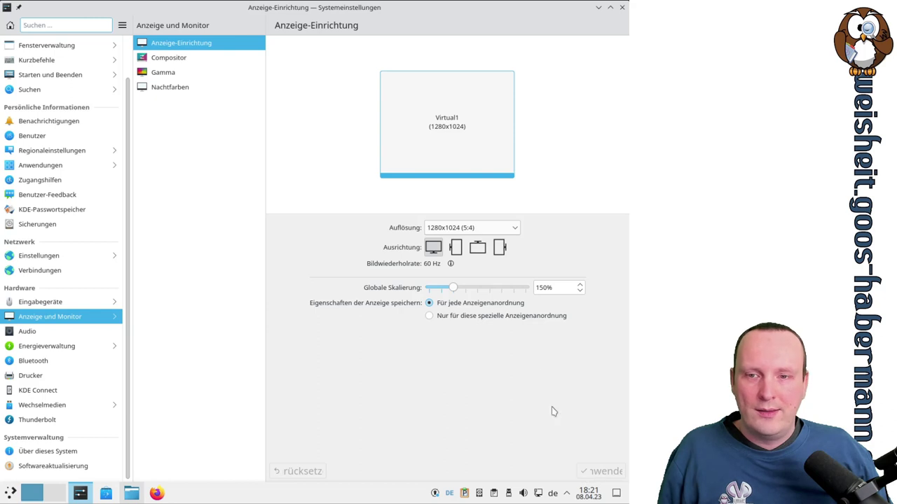
pyautogui.click(452, 292)
pyautogui.moveTo(445, 292); pyautogui.dragTo(443, 293)
pyautogui.press('Return')
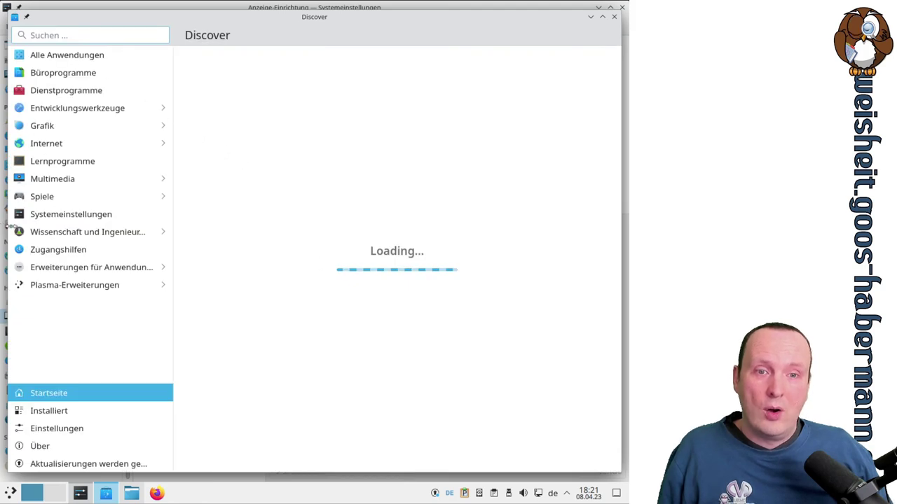
# Close Discover and apply 100% global scaling again
pyautogui.click(612, 18)
pyautogui.moveTo(441, 288); pyautogui.dragTo(417, 291)
pyautogui.click(602, 470)
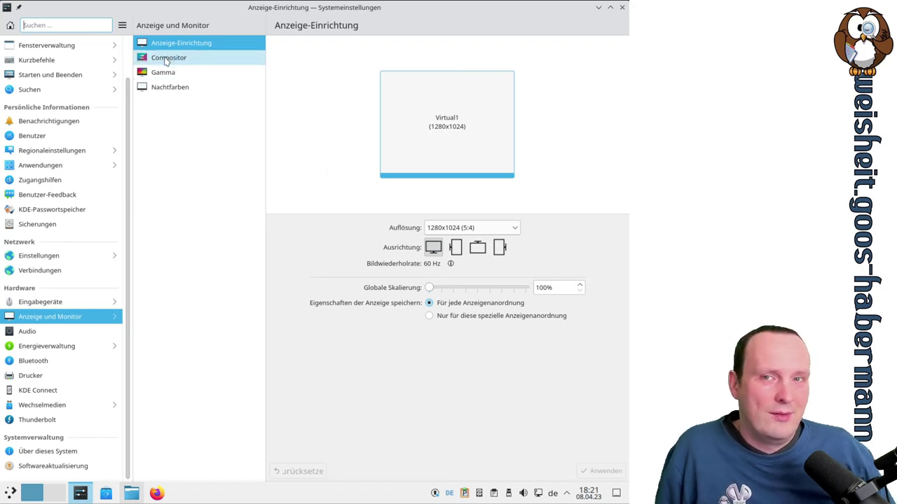
pyautogui.click(166, 62)
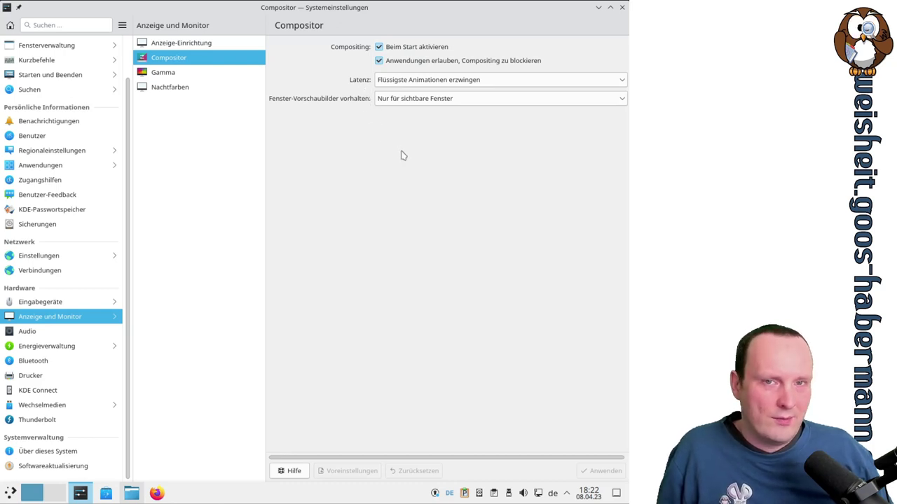
# Apply test gamma values including 3.25, then restore and apply the default gamma 1.00
pyautogui.click(172, 74)
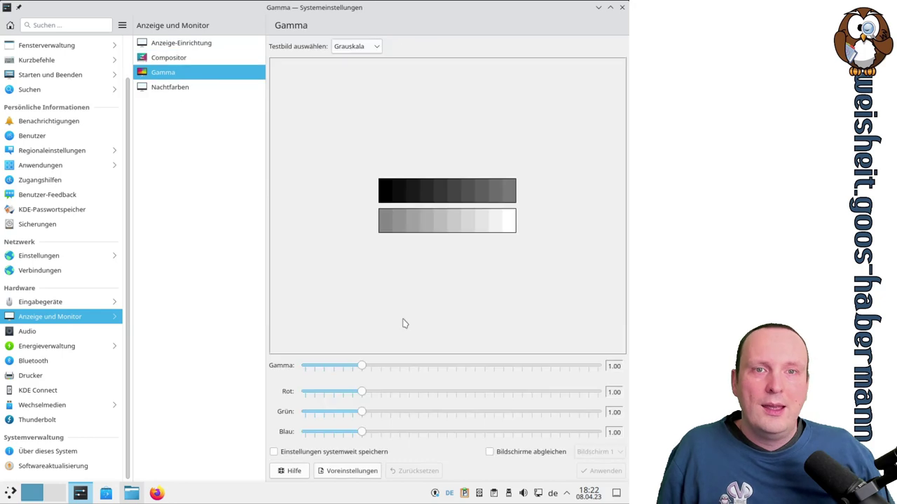
pyautogui.moveTo(362, 366); pyautogui.dragTo(340, 413)
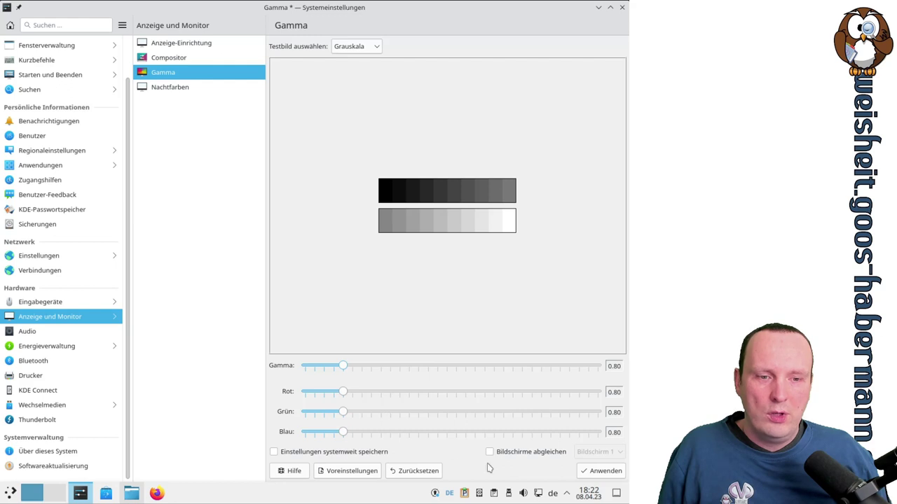
pyautogui.click(601, 472)
pyautogui.moveTo(345, 372); pyautogui.dragTo(576, 371)
pyautogui.click(606, 472)
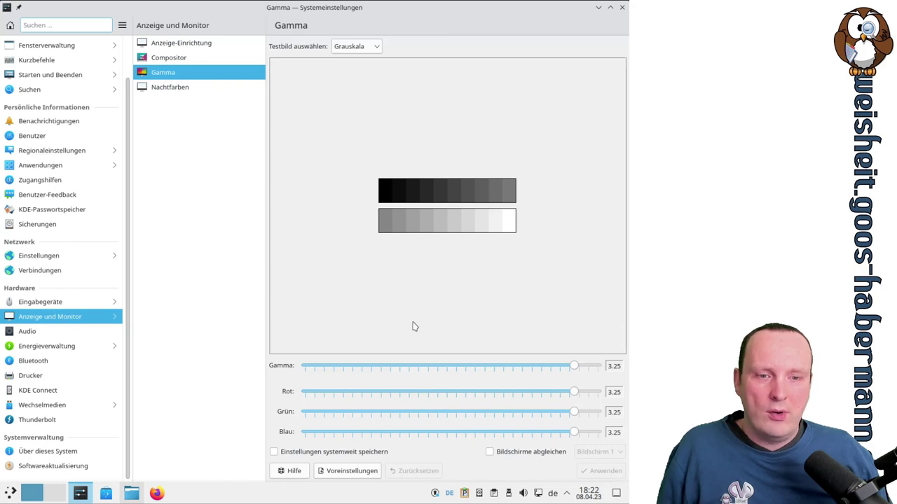
pyautogui.click(363, 471)
pyautogui.click(600, 471)
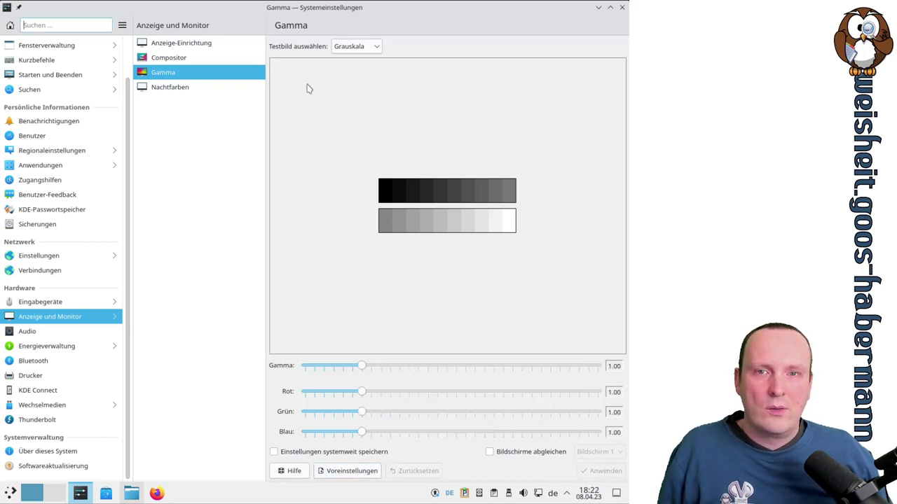
pyautogui.click(197, 89)
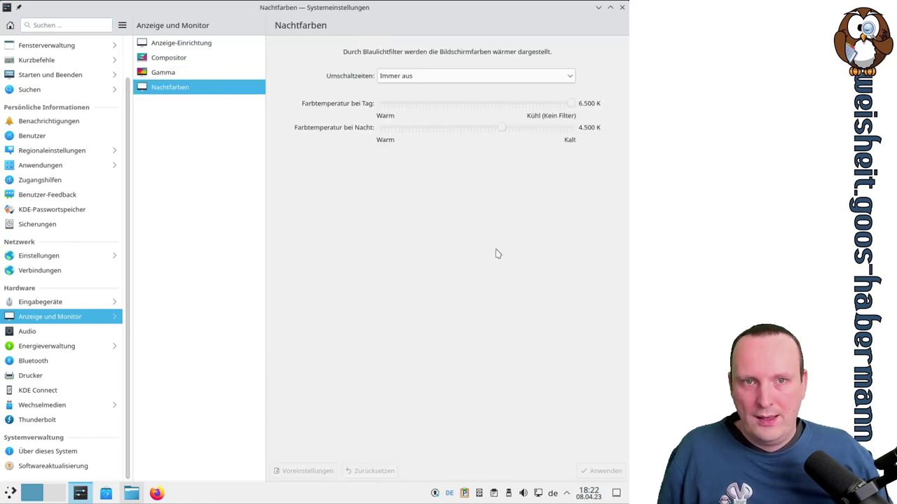
pyautogui.click(436, 77)
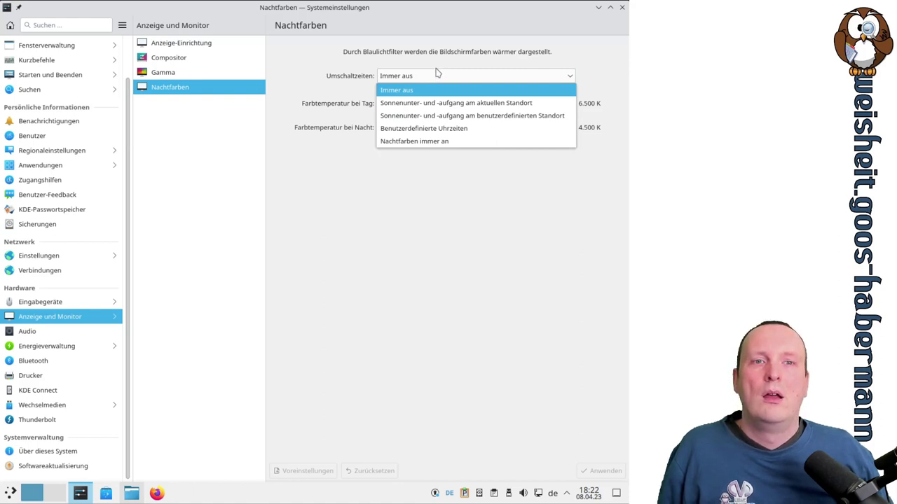
pyautogui.click(436, 70)
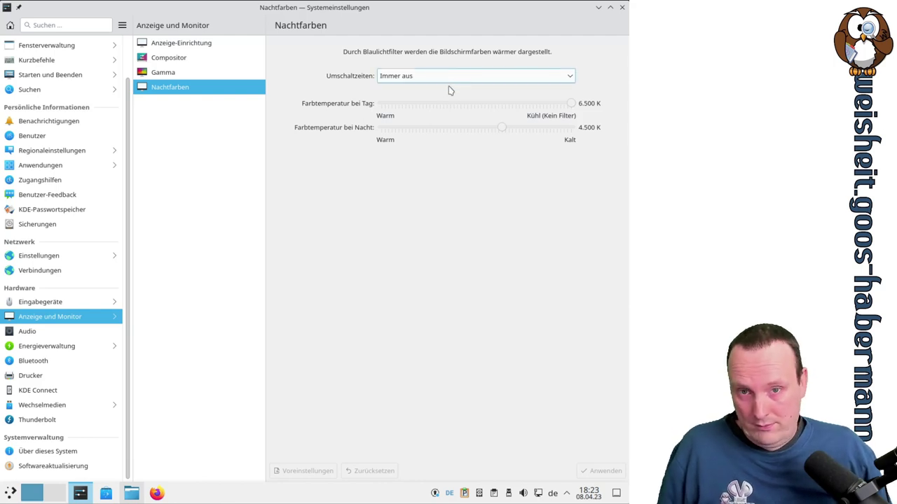
pyautogui.click(425, 79)
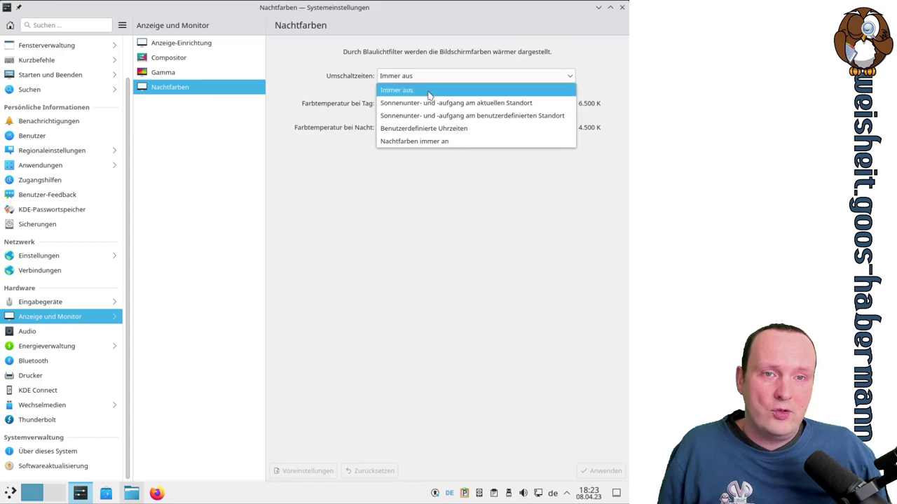
pyautogui.click(403, 224)
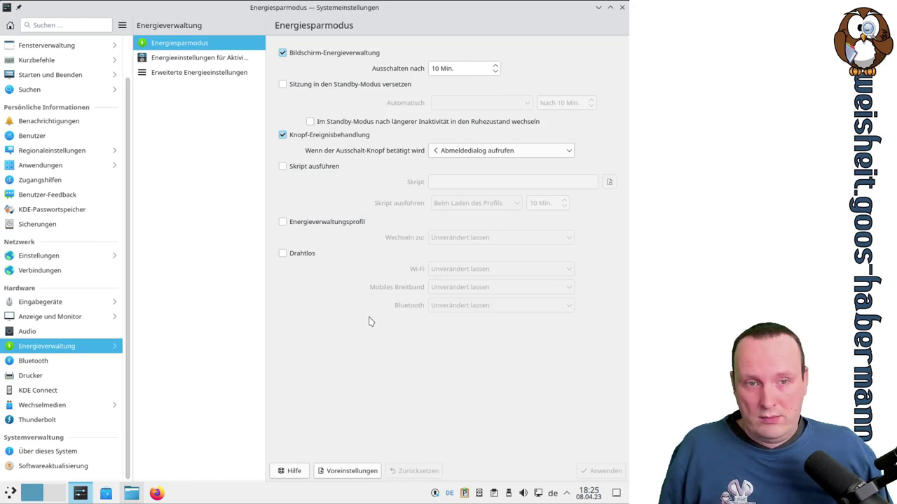
# Try wireless power-saving and power-profile switching, leaving both unticked
pyautogui.click(300, 256)
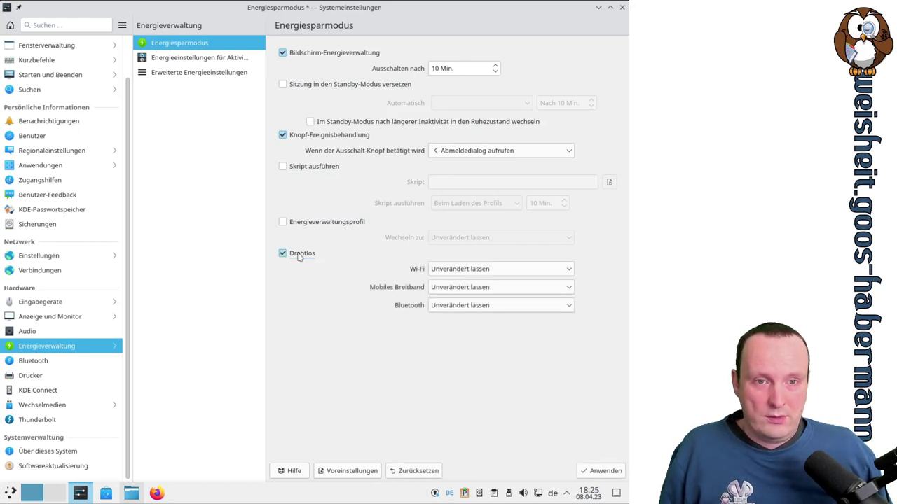
pyautogui.click(300, 256)
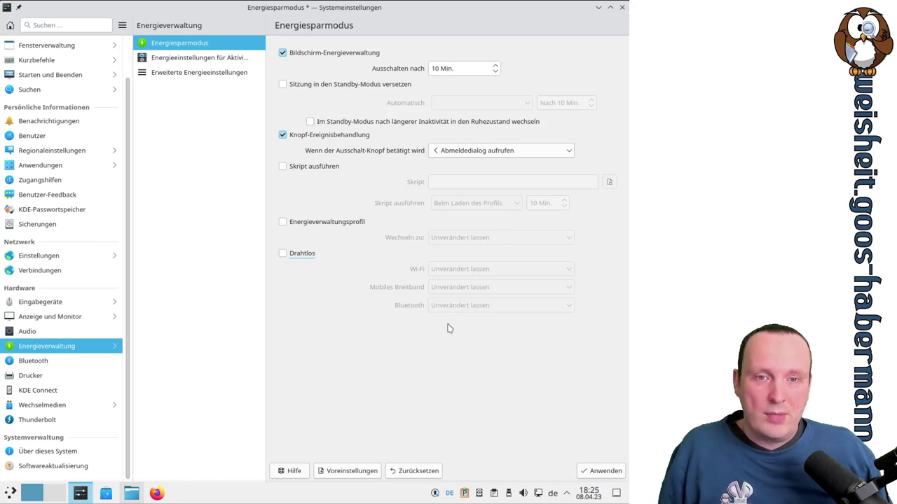
pyautogui.click(350, 223)
pyautogui.click(454, 238)
pyautogui.click(453, 239)
pyautogui.click(455, 238)
pyautogui.click(455, 238)
pyautogui.click(347, 224)
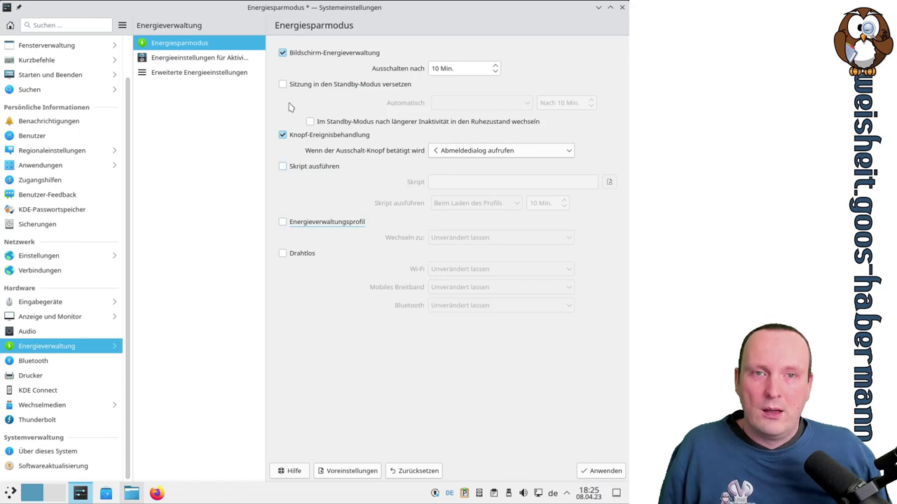
pyautogui.click(175, 67)
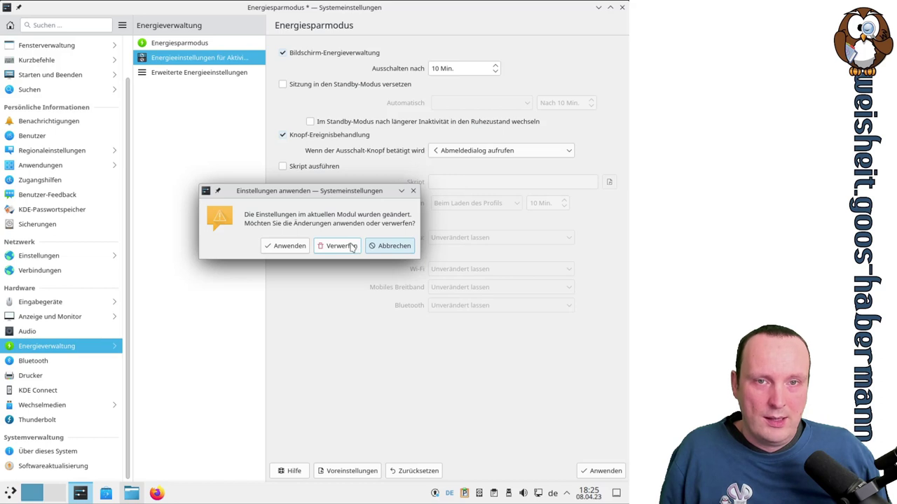
# Discard the power changes and try the special per-activity power behaviour options
pyautogui.click(352, 246)
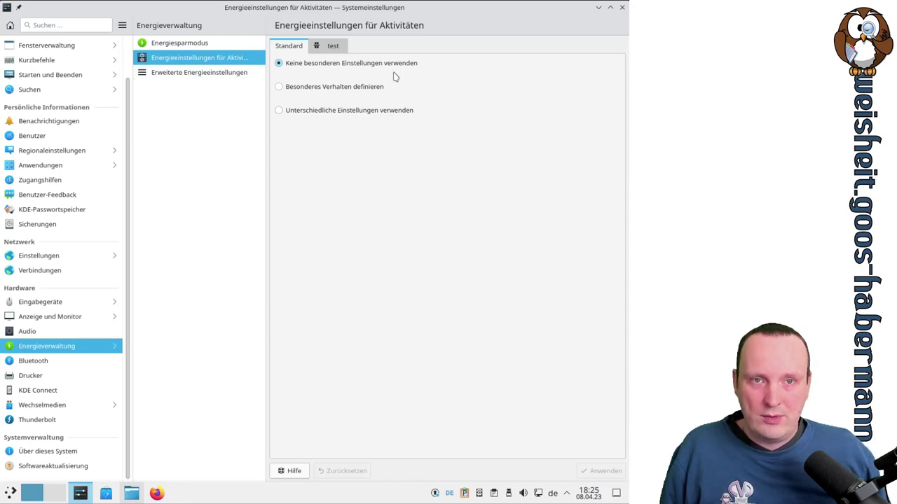
pyautogui.click(334, 89)
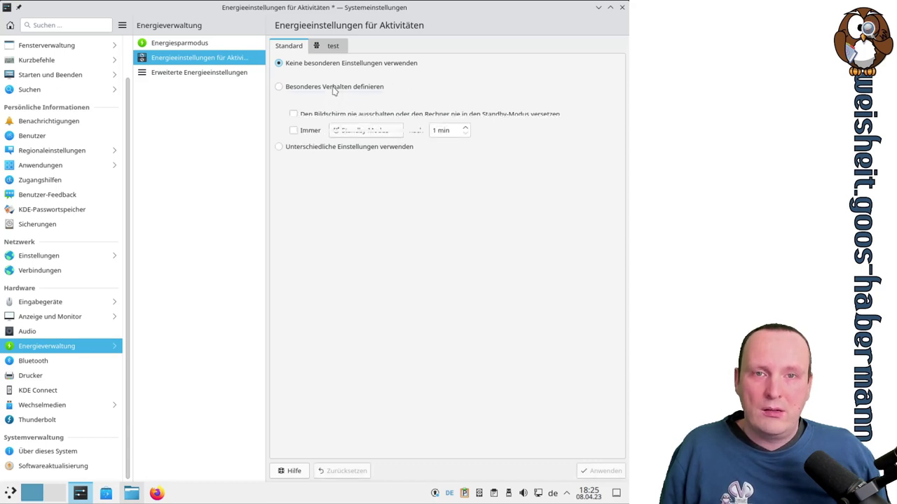
pyautogui.click(345, 148)
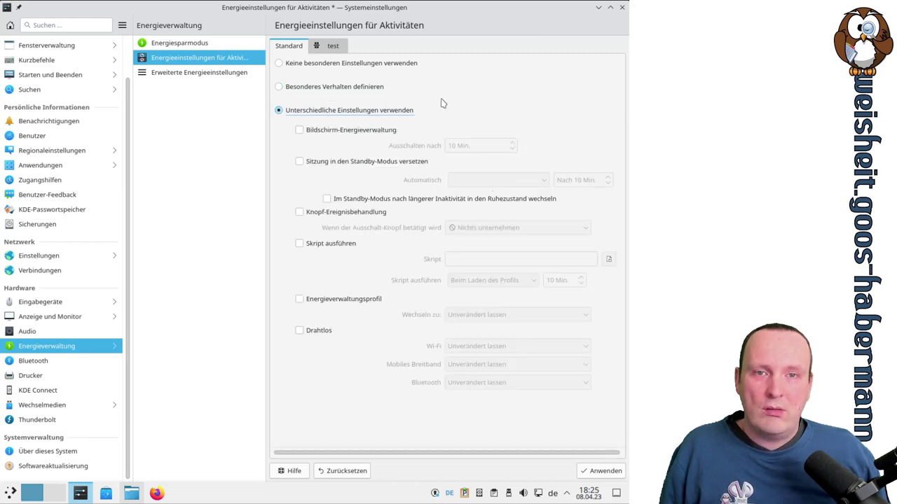
pyautogui.click(353, 66)
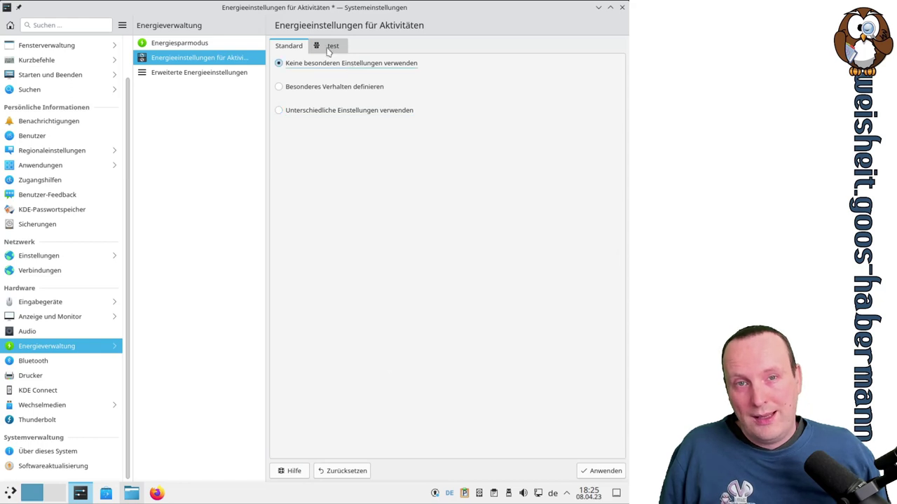
pyautogui.click(330, 46)
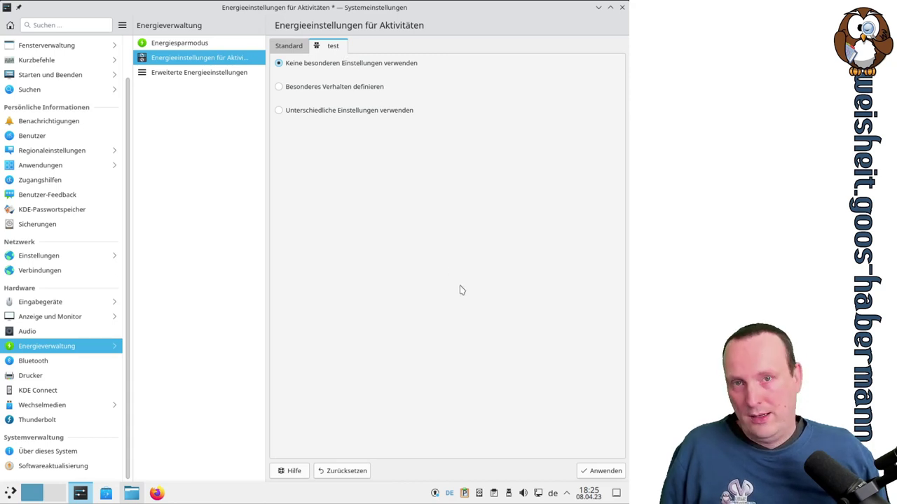
# View advanced power settings, discard changes again, and go to the Bluetooth page
pyautogui.click(226, 77)
pyautogui.click(356, 246)
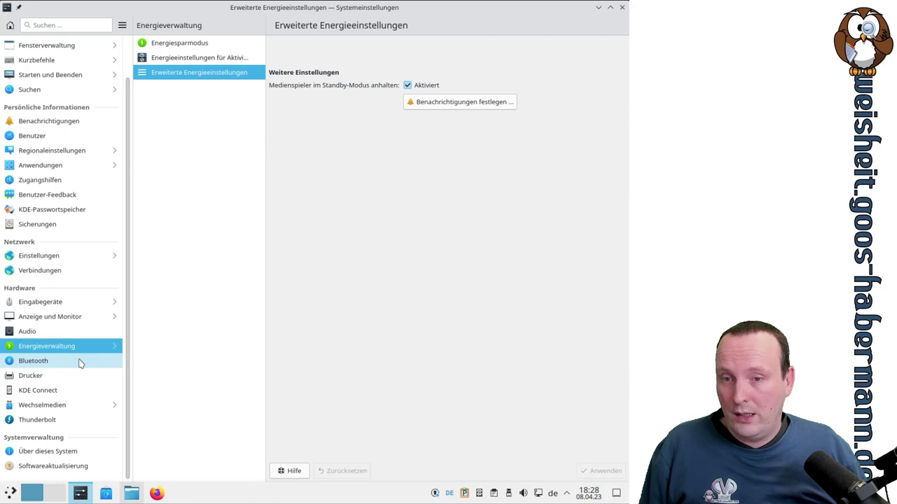
pyautogui.click(80, 362)
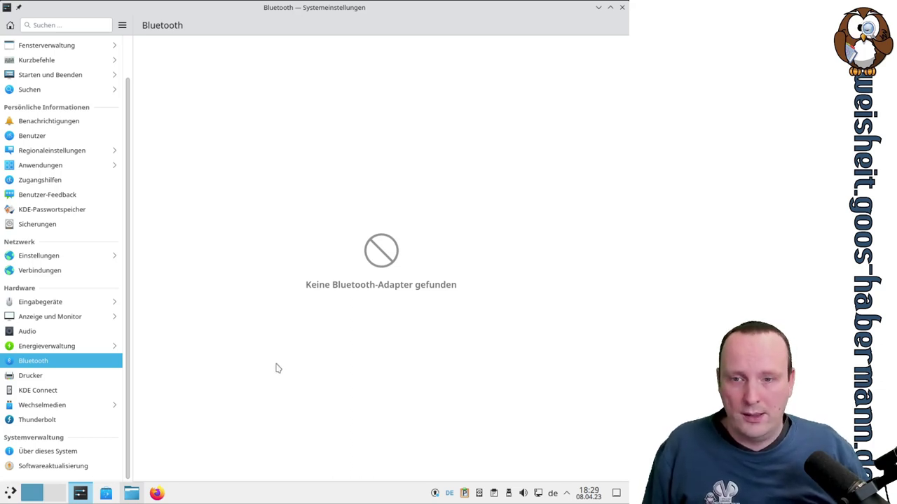
# Open the Drucker page and start adding a printer, choosing manual URI entry in an enlarged window
pyautogui.click(74, 382)
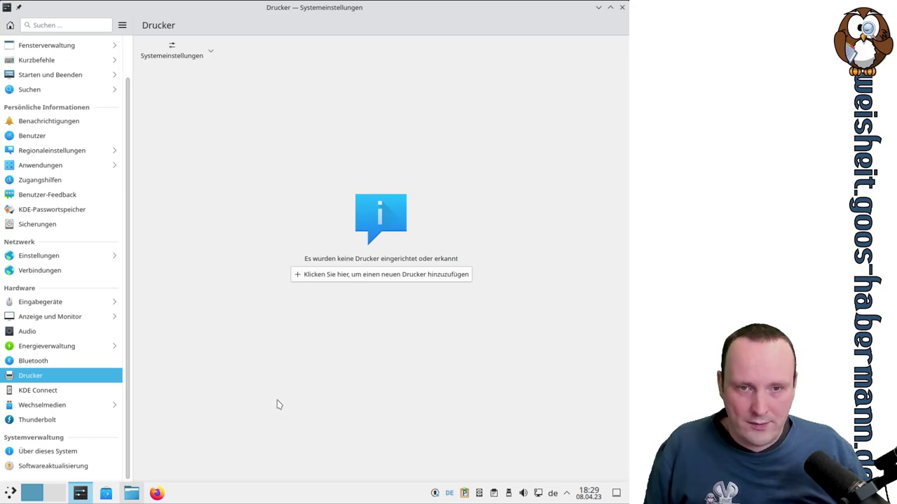
pyautogui.click(336, 277)
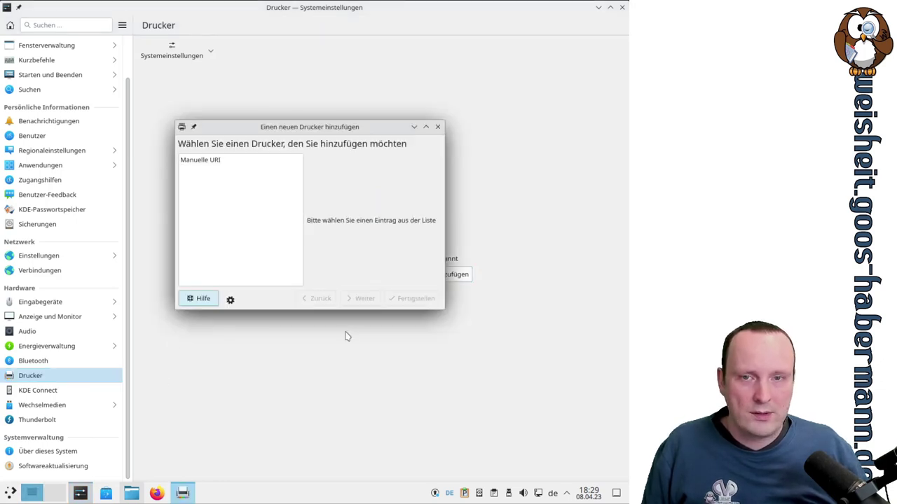
pyautogui.click(205, 163)
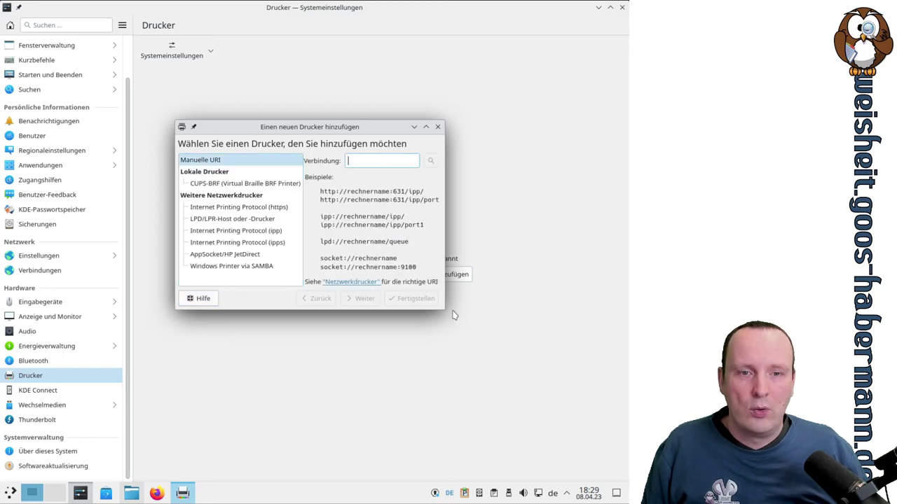
pyautogui.moveTo(441, 311); pyautogui.dragTo(600, 411)
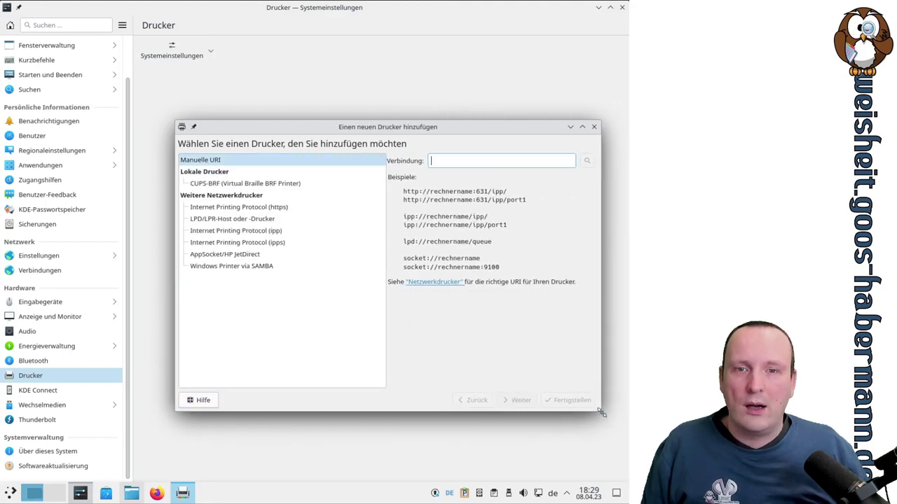
# Review the connection types: CUPS-BRF, IPP https, LPD/LPR, ipp, ipps, AppSocket/HP JetDirect and SAMBA
pyautogui.click(265, 184)
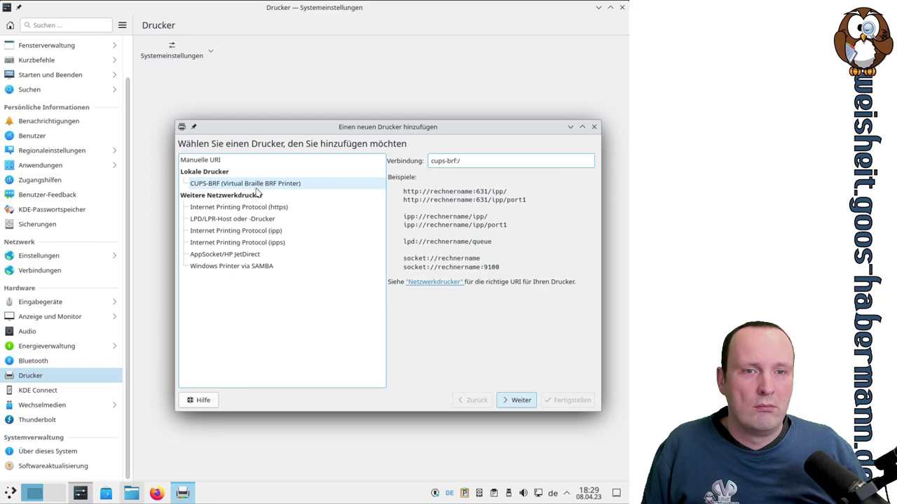
pyautogui.click(257, 205)
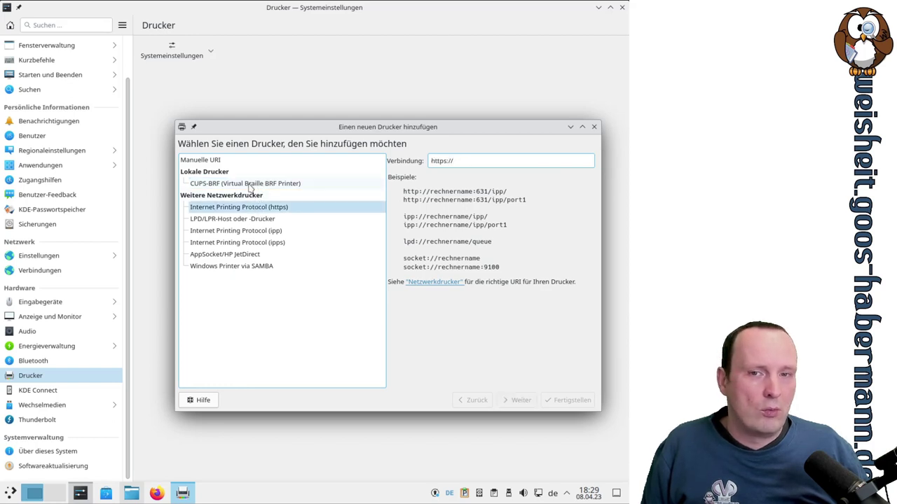
pyautogui.click(254, 187)
pyautogui.click(246, 207)
pyautogui.click(265, 218)
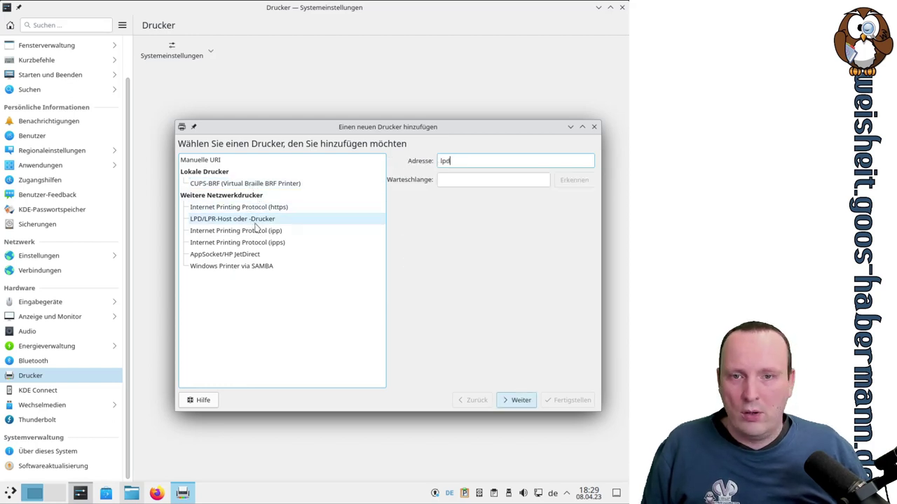
pyautogui.click(272, 233)
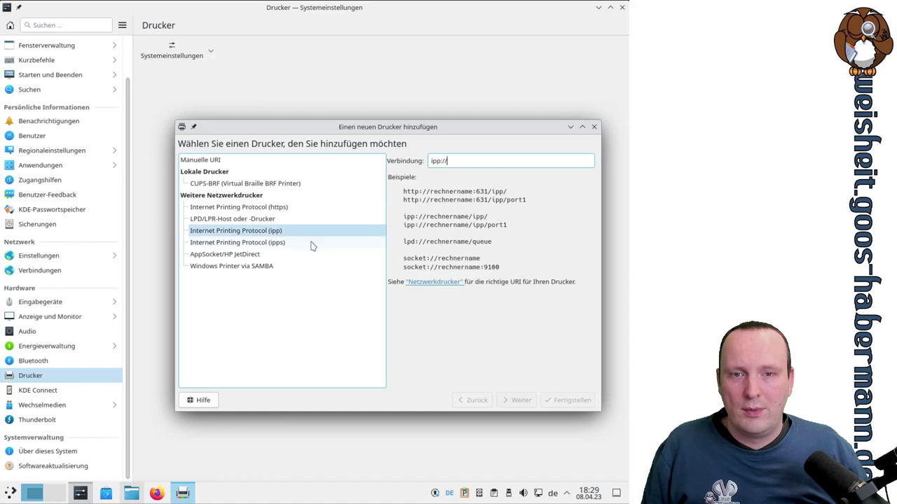
pyautogui.click(264, 244)
pyautogui.click(255, 255)
pyautogui.click(258, 267)
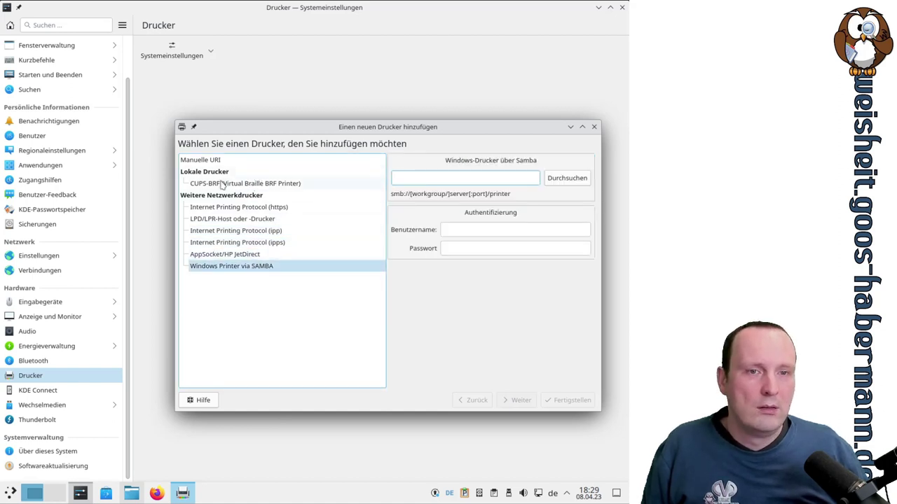
# Browse the network for Samba printers, cancel, and close the dialog without adding a printer
pyautogui.click(561, 177)
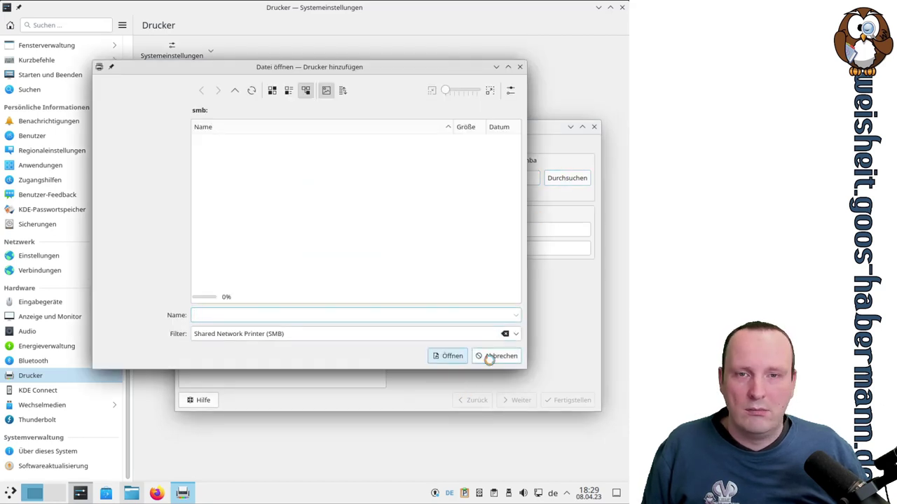
pyautogui.click(494, 356)
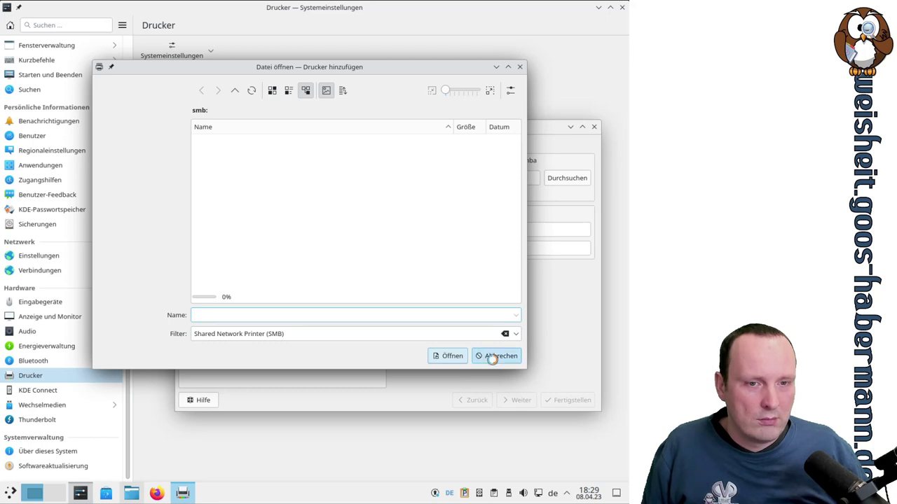
pyautogui.click(593, 126)
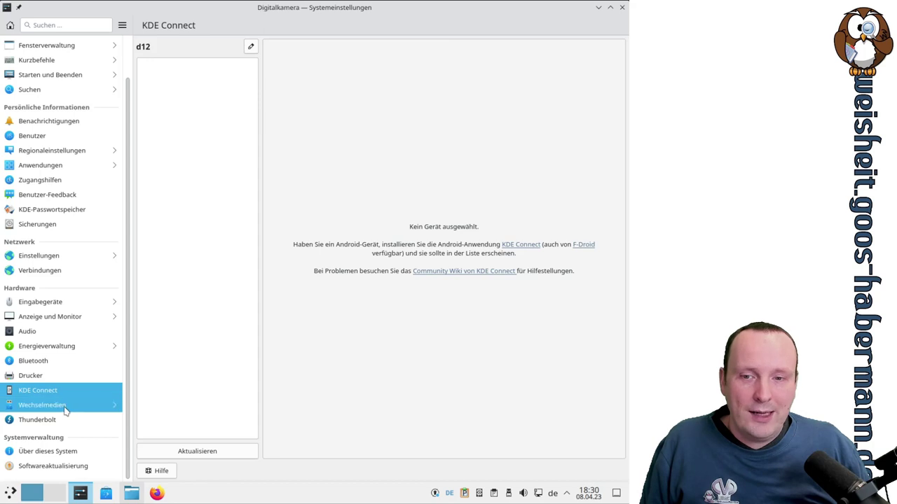
# Open Wechselmedien in the sidebar, landing on the empty Digitalkamera page
pyautogui.click(35, 404)
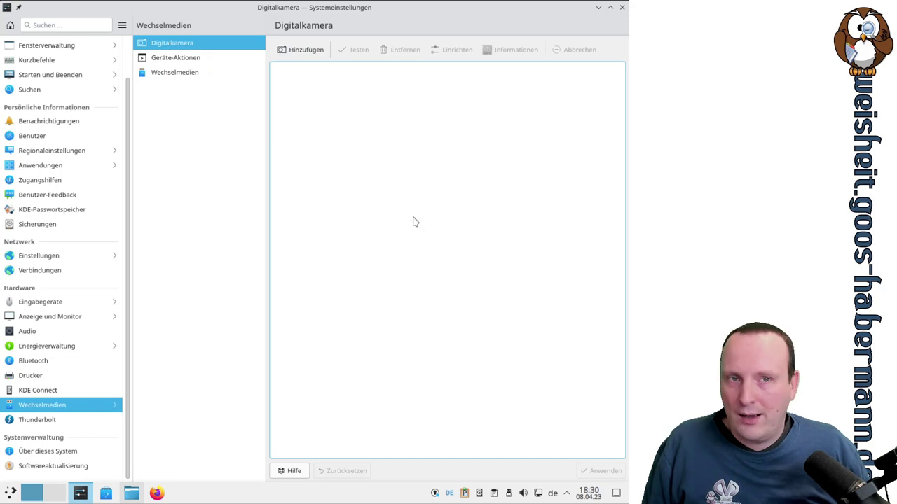
# Start adding a camera and scroll the Kamera-Auswahl model list down to Redmi 1S and Ricoh Caplio
pyautogui.click(302, 50)
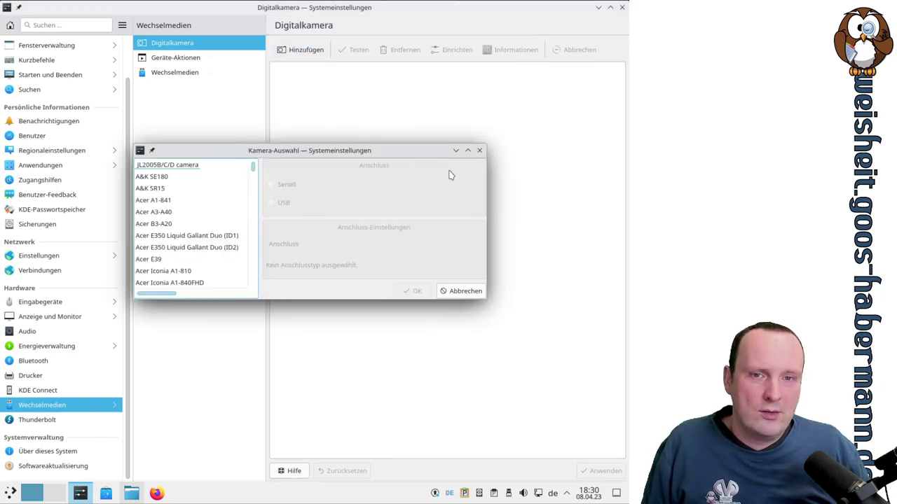
pyautogui.scroll(-10, 207, 205)
pyautogui.scroll(-8, 207, 204)
pyautogui.click(467, 149)
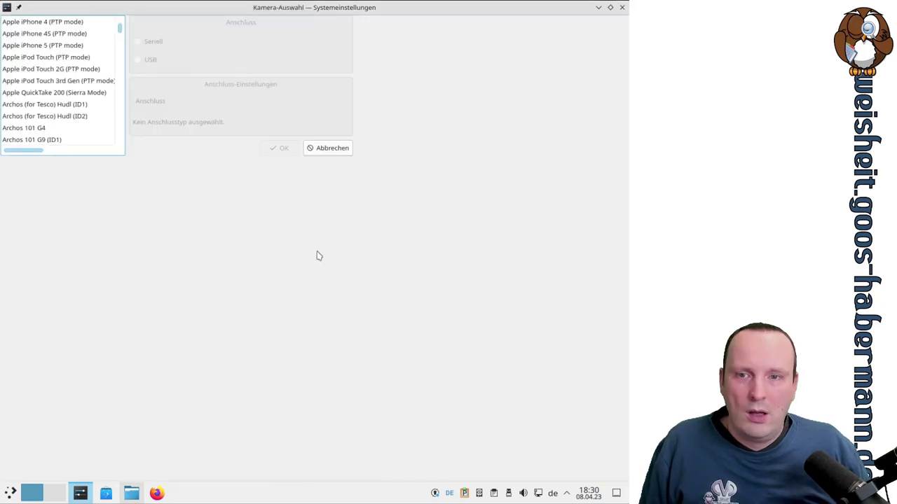
pyautogui.click(610, 7)
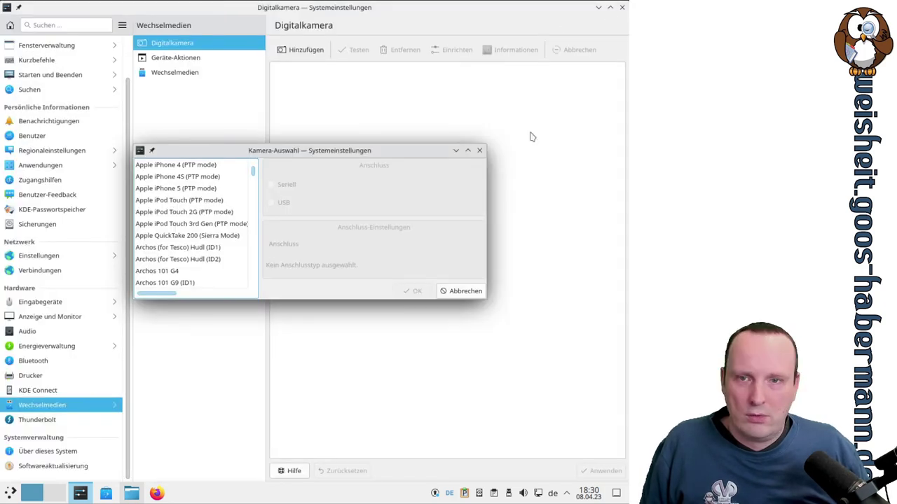
pyautogui.scroll(-1, 216, 211)
pyautogui.scroll(-8, 218, 209)
pyautogui.moveTo(252, 175); pyautogui.dragTo(253, 218)
pyautogui.moveTo(253, 218); pyautogui.dragTo(255, 253)
pyautogui.scroll(-15, 210, 234)
pyautogui.scroll(-1, 219, 232)
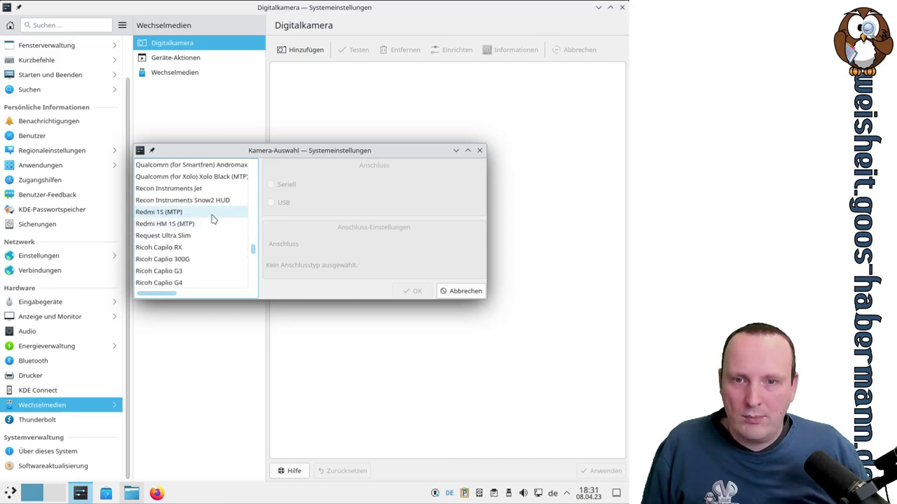
# Pick Ricoh Caplio G3 but cancel the dialog, then show the Geräte-Aktionen list
pyautogui.click(186, 270)
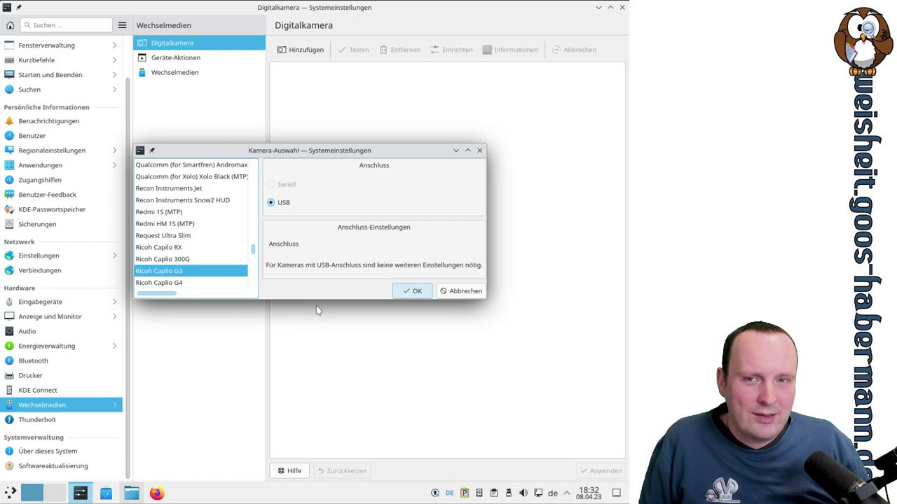
pyautogui.scroll(-6, 210, 239)
pyautogui.scroll(5, 199, 227)
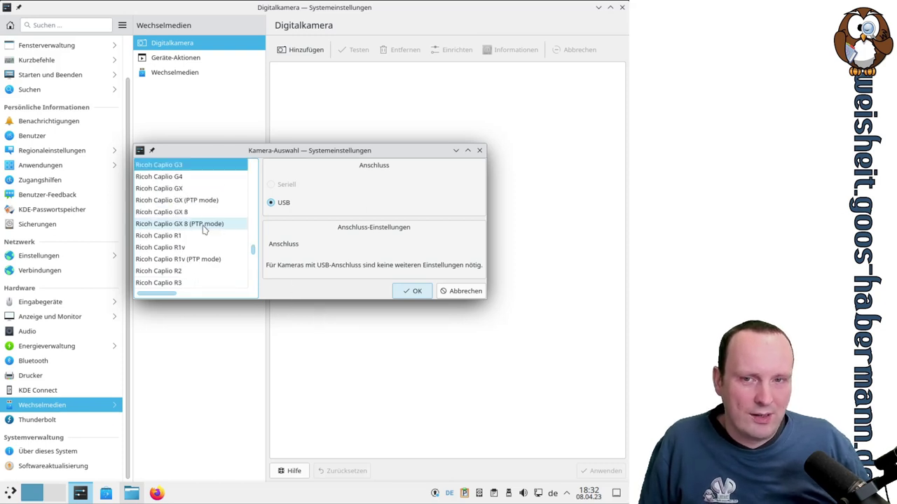
pyautogui.scroll(1, 238, 236)
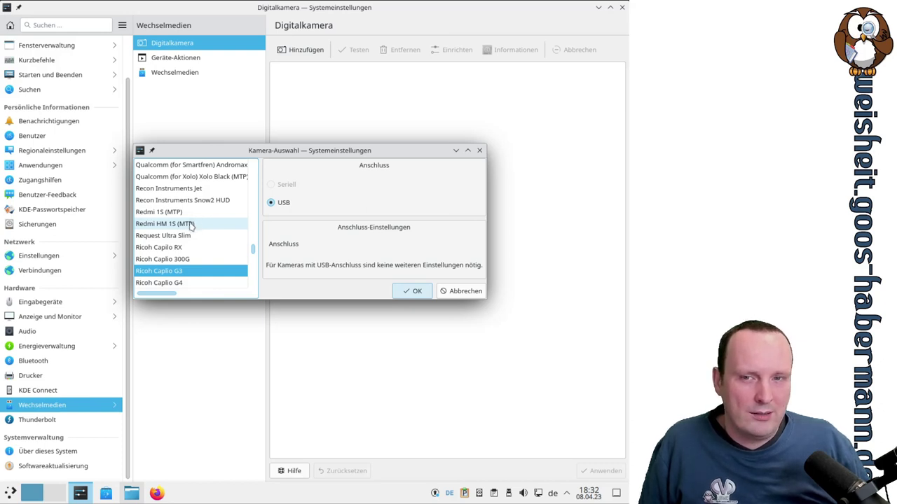
pyautogui.press('Escape')
pyautogui.click(201, 59)
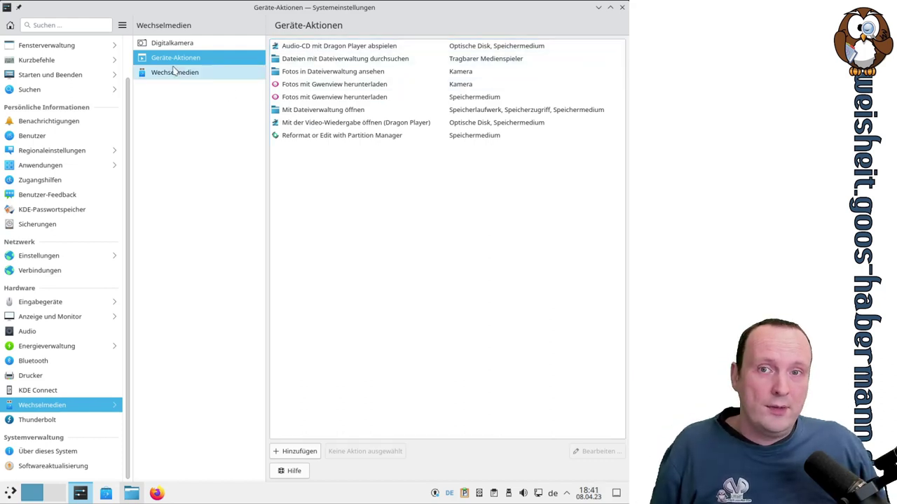
pyautogui.click(168, 43)
pyautogui.click(171, 60)
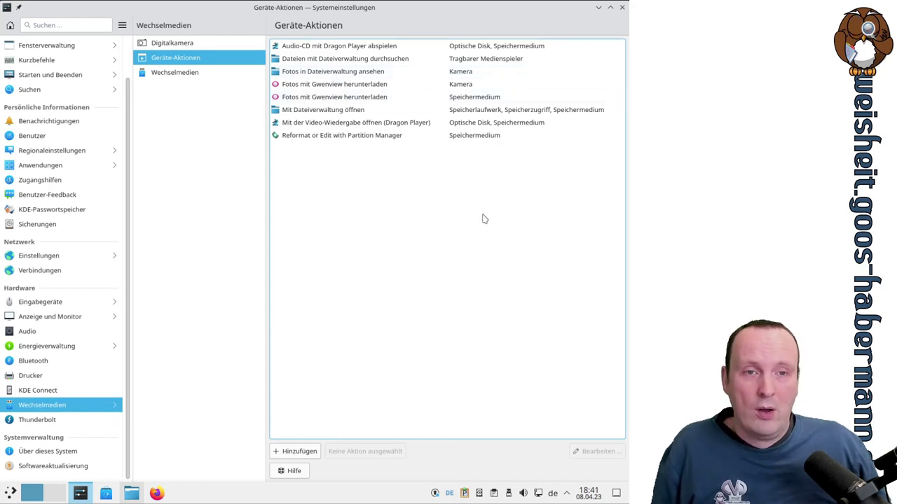
pyautogui.click(471, 138)
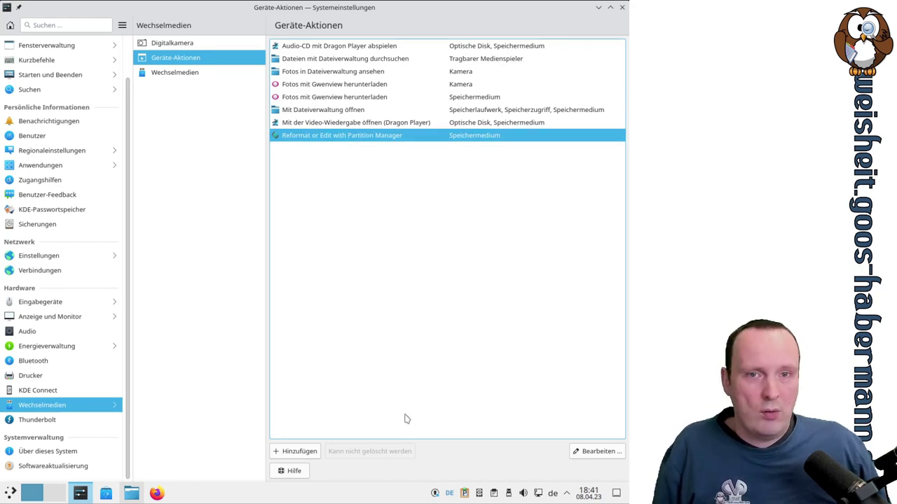
# Create a new device action named 'test' and enlarge its editor
pyautogui.click(313, 453)
pyautogui.write('test')
pyautogui.press('Return')
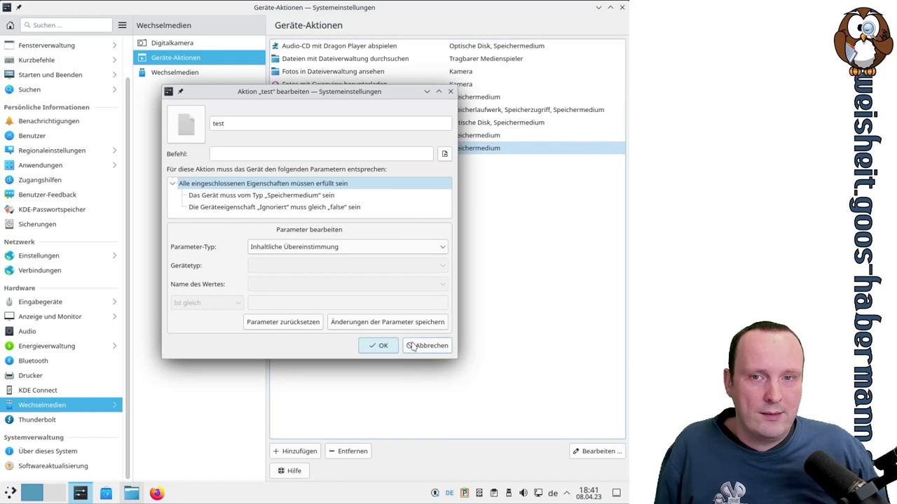
pyautogui.click(438, 91)
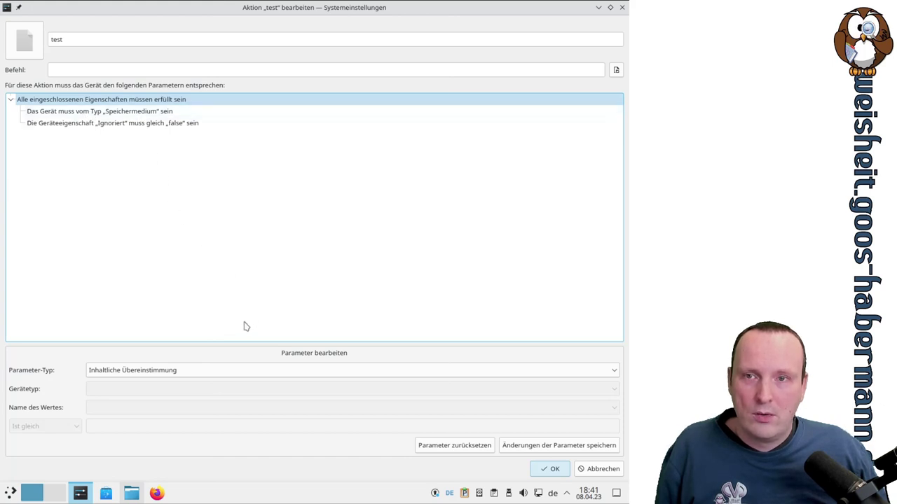
# Inspect the rule's conditions and change the device type to Optisches Laufwerk
pyautogui.click(90, 100)
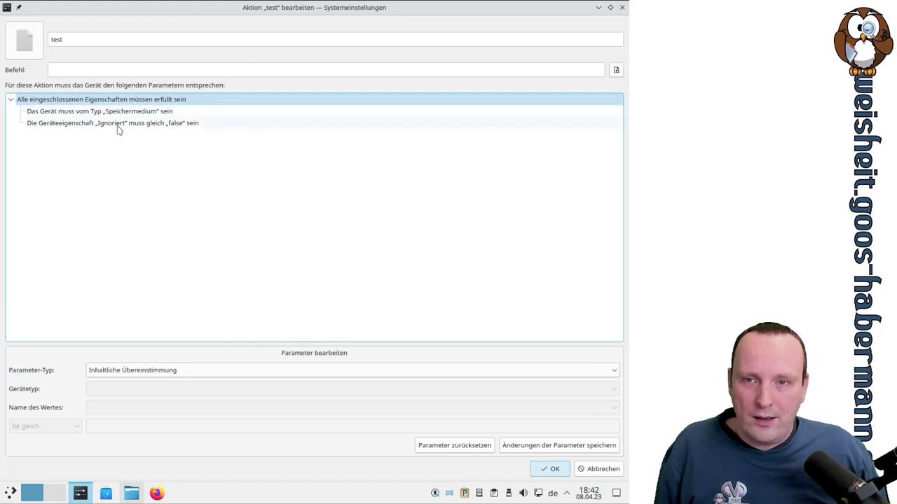
pyautogui.click(182, 132)
pyautogui.click(169, 116)
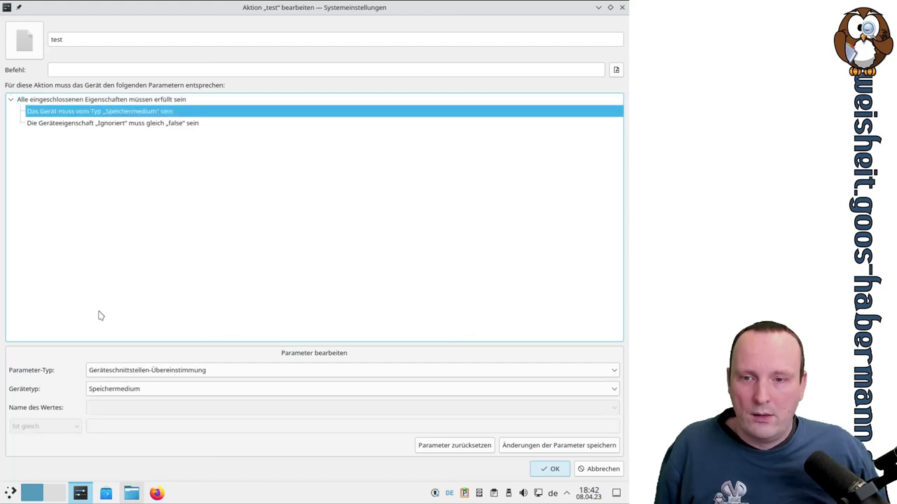
pyautogui.click(119, 392)
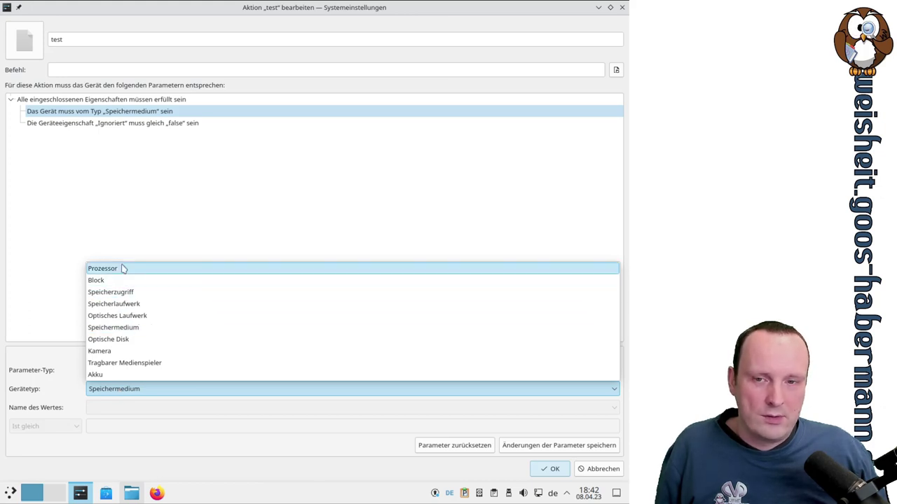
pyautogui.click(137, 316)
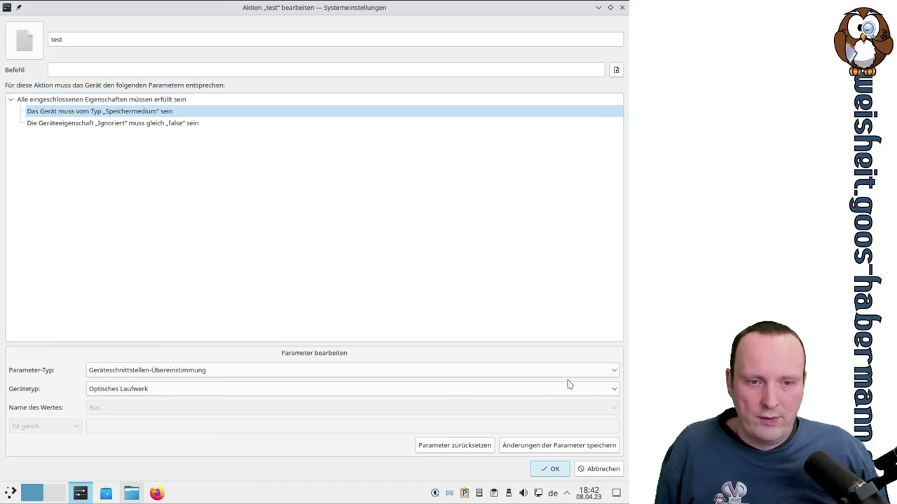
pyautogui.click(174, 125)
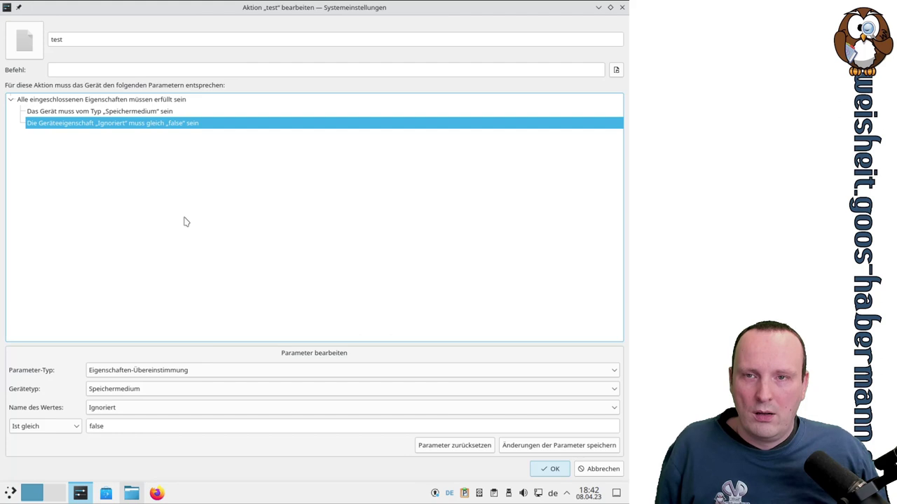
# Reselect the device-type condition and apply Optisches Laufwerk again until it sticks
pyautogui.click(79, 64)
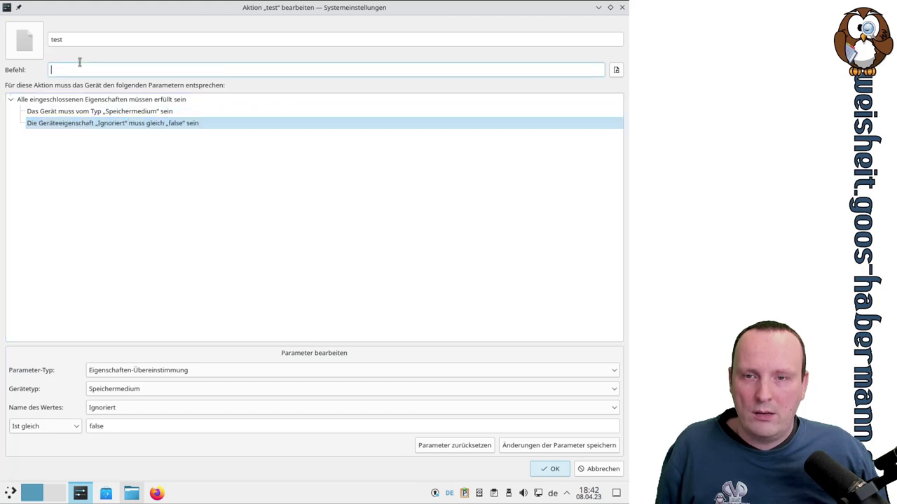
pyautogui.click(136, 194)
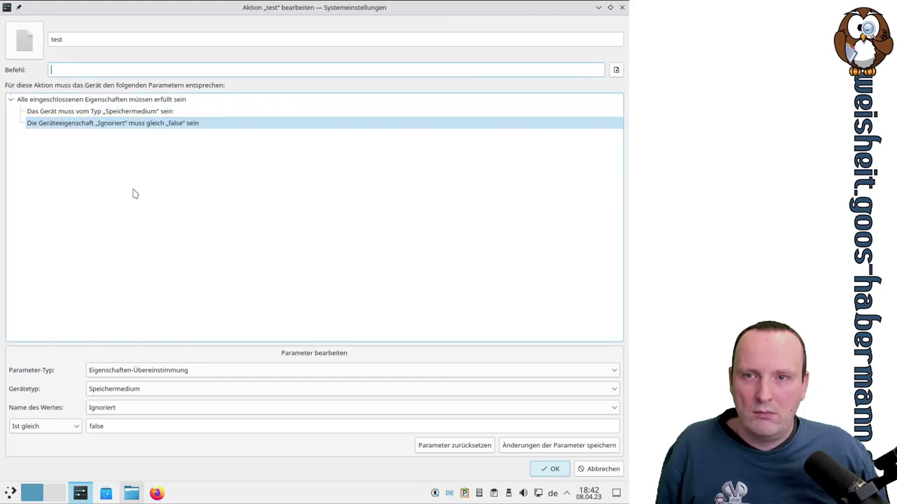
pyautogui.click(130, 111)
pyautogui.click(140, 390)
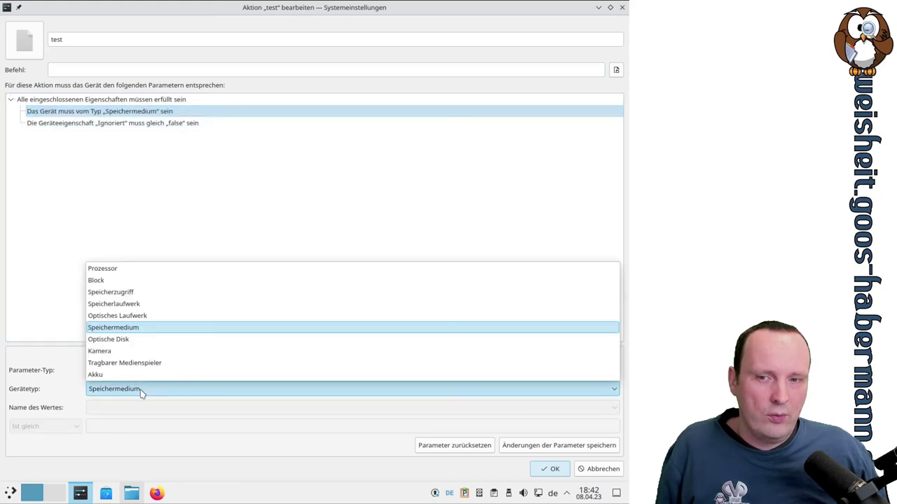
pyautogui.click(121, 316)
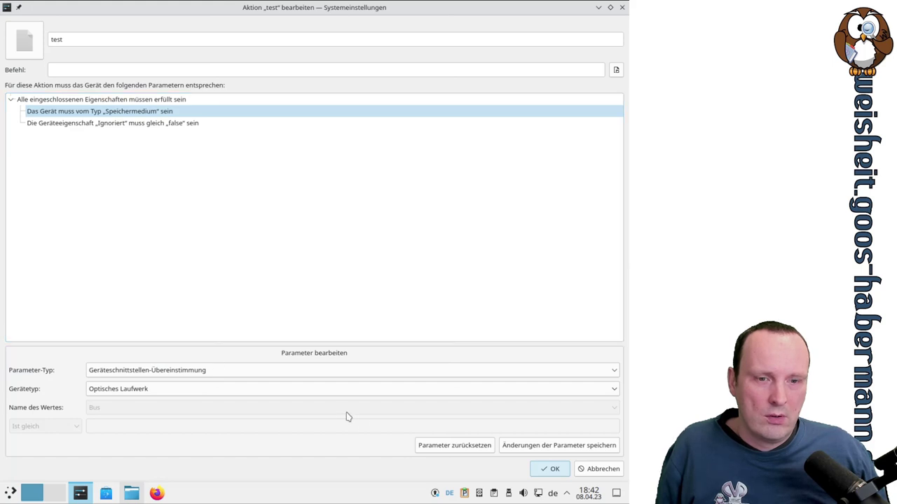
pyautogui.click(131, 124)
pyautogui.click(132, 112)
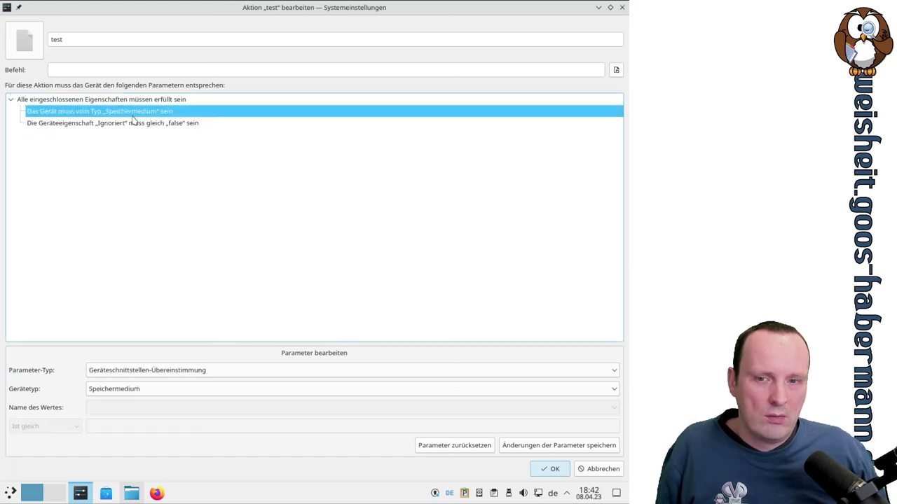
pyautogui.click(119, 389)
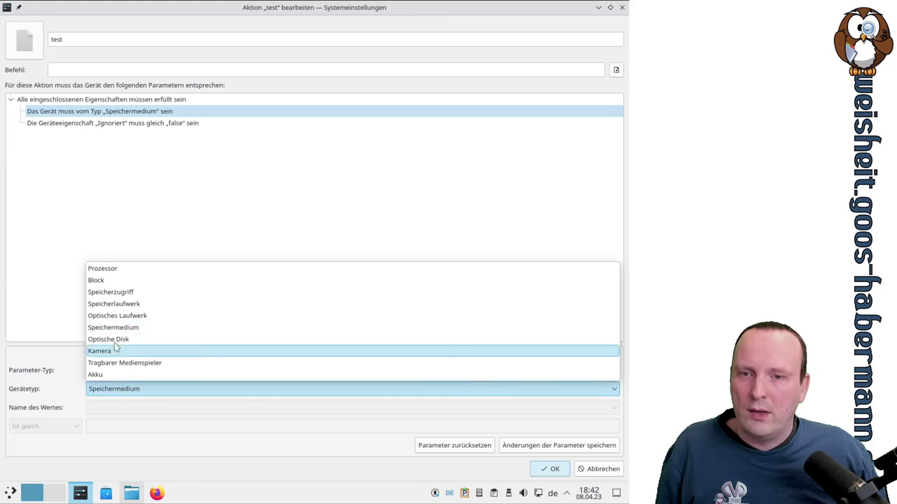
pyautogui.click(120, 319)
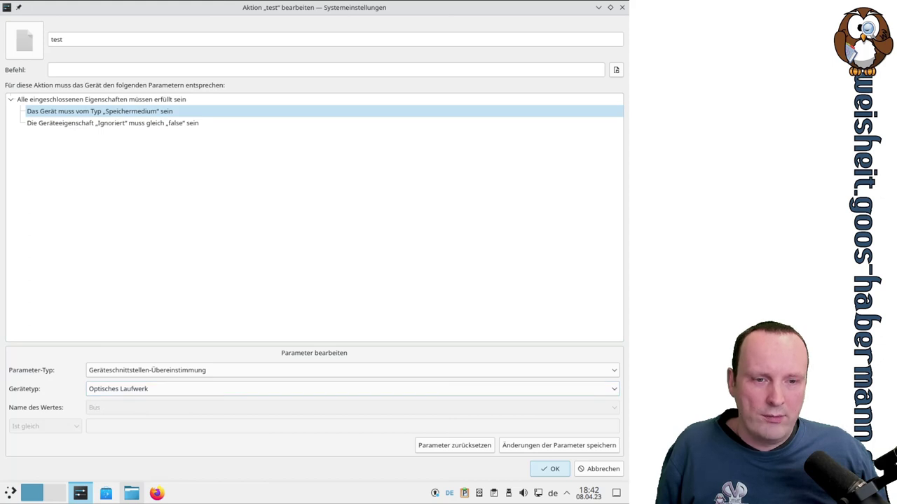
# After the invalid-action error, enter 'true' as the command and save the test action
pyautogui.click(549, 468)
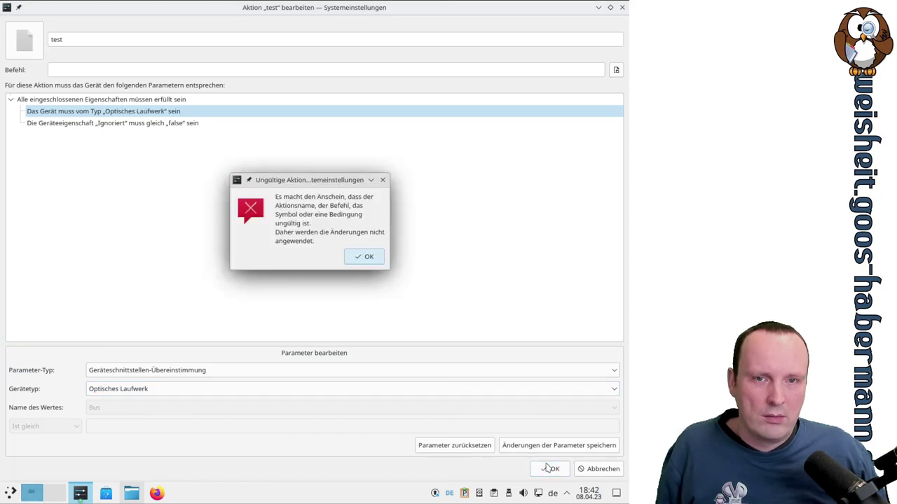
pyautogui.click(359, 258)
pyautogui.click(94, 69)
pyautogui.write('true')
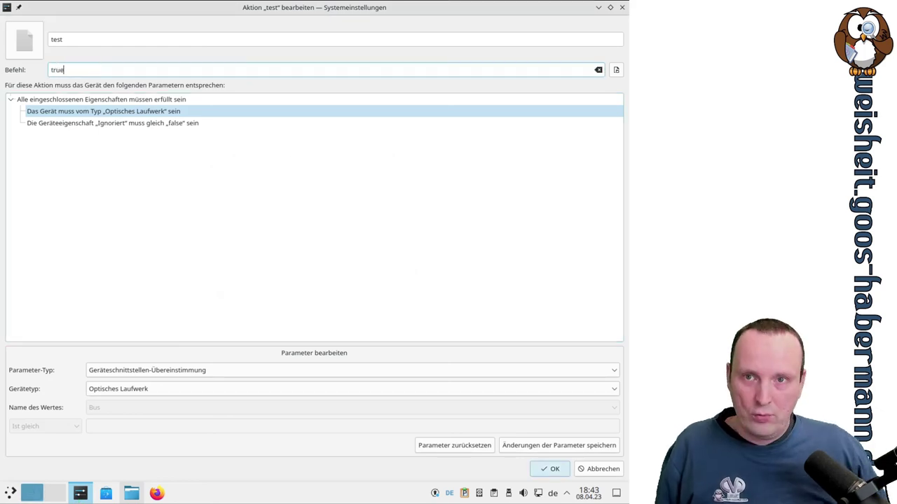
pyautogui.click(540, 469)
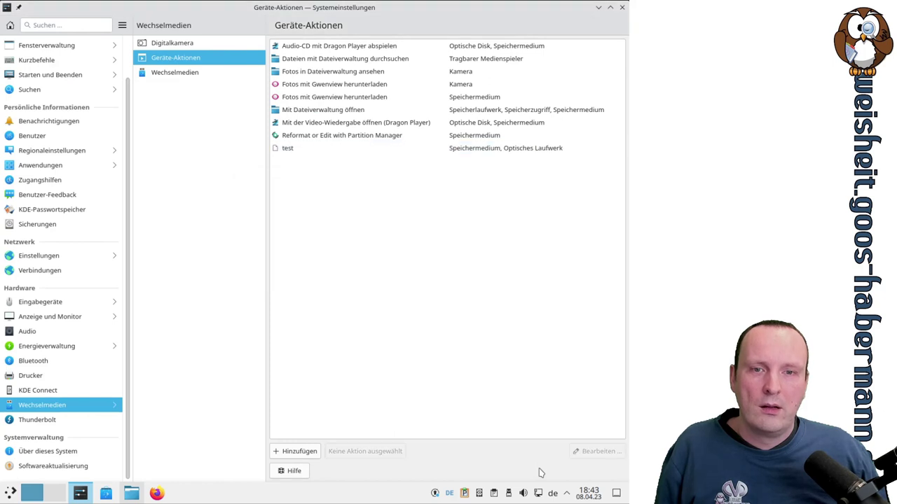
# Reopen the test action, look through its conditions, and close the editor without saving
pyautogui.click(307, 150)
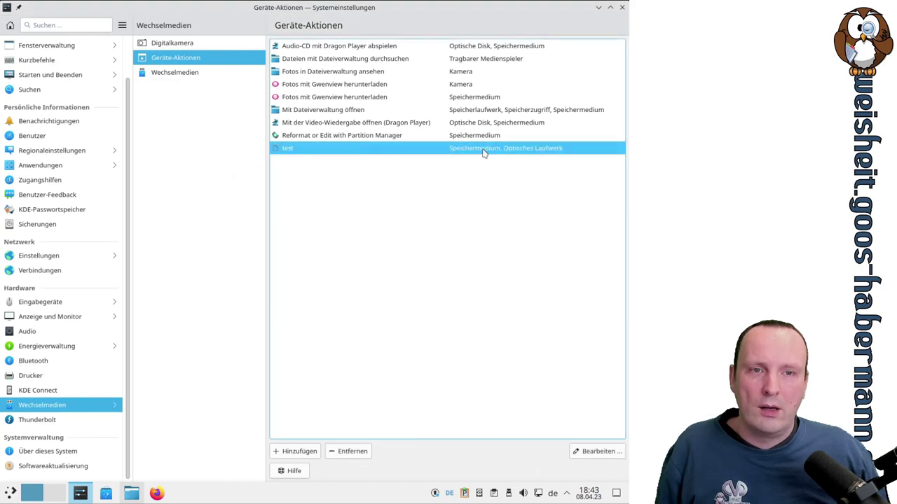
pyautogui.doubleClick(525, 154)
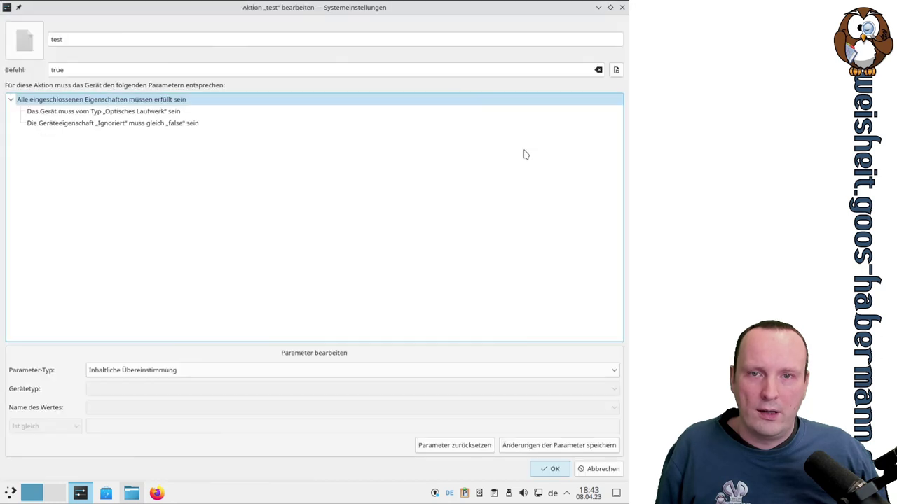
pyautogui.click(139, 112)
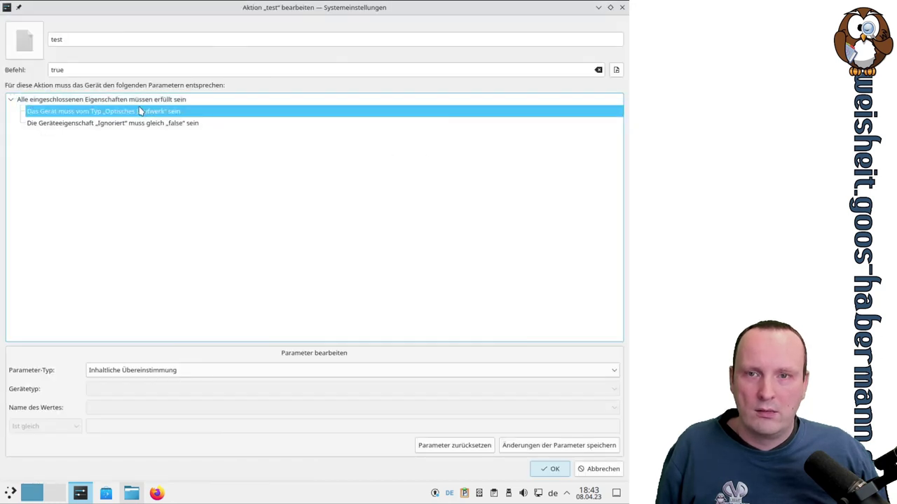
pyautogui.click(139, 101)
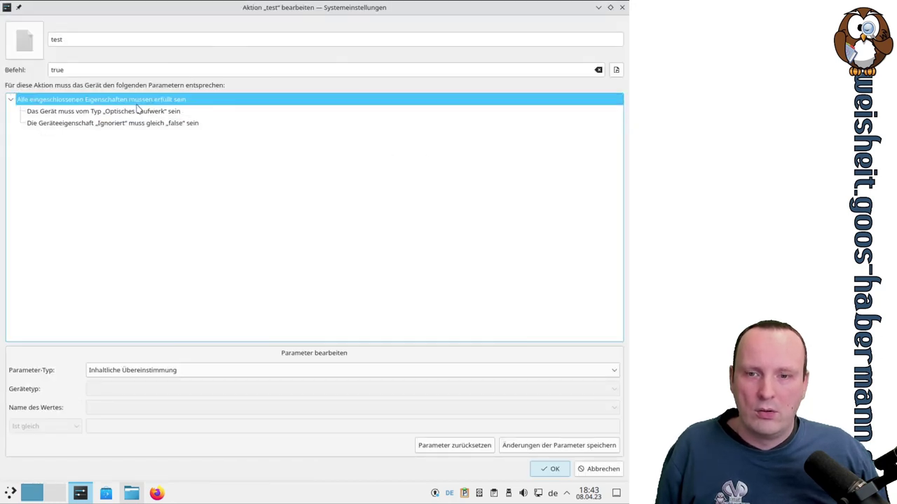
pyautogui.click(138, 111)
pyautogui.click(139, 123)
pyautogui.click(138, 112)
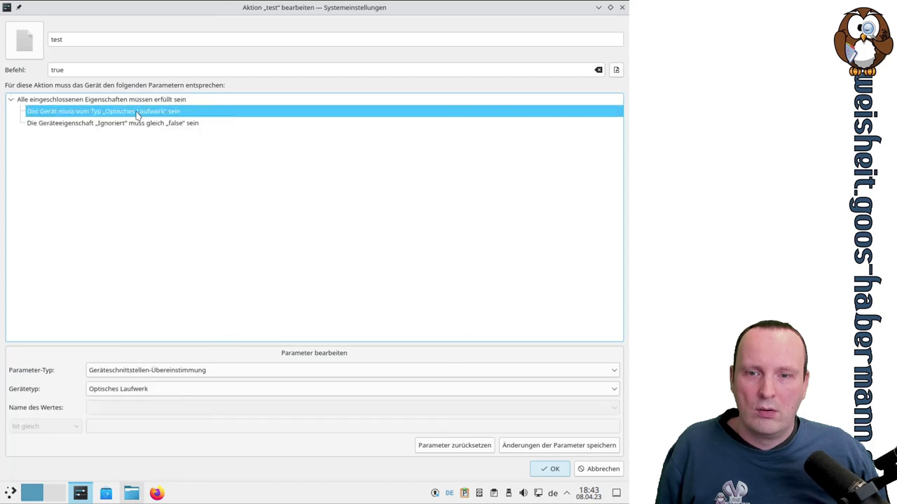
pyautogui.click(136, 123)
pyautogui.click(138, 112)
pyautogui.click(597, 469)
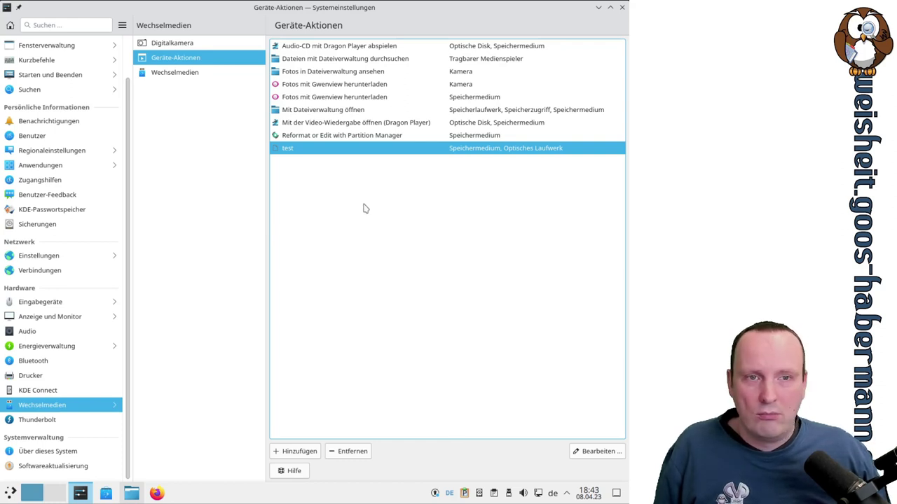
# Review the Wechselmedien automount settings, then check the unavailable Thunderbolt page
pyautogui.click(179, 79)
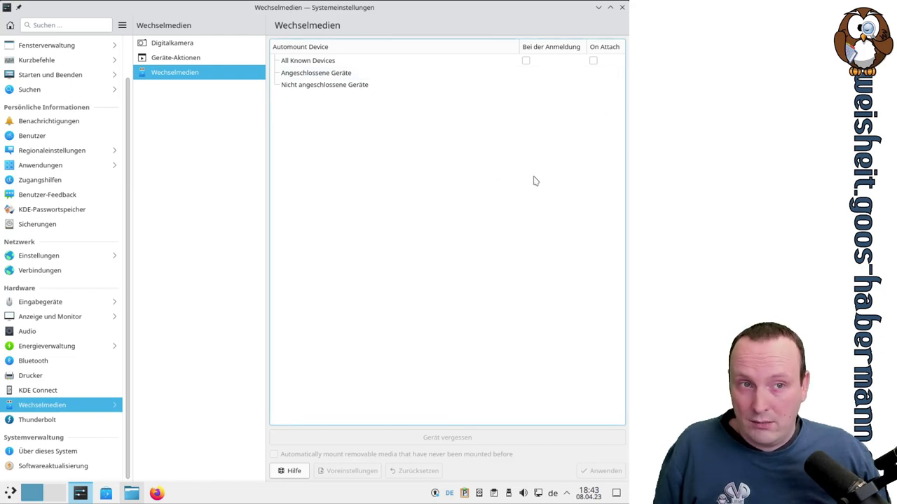
pyautogui.click(73, 422)
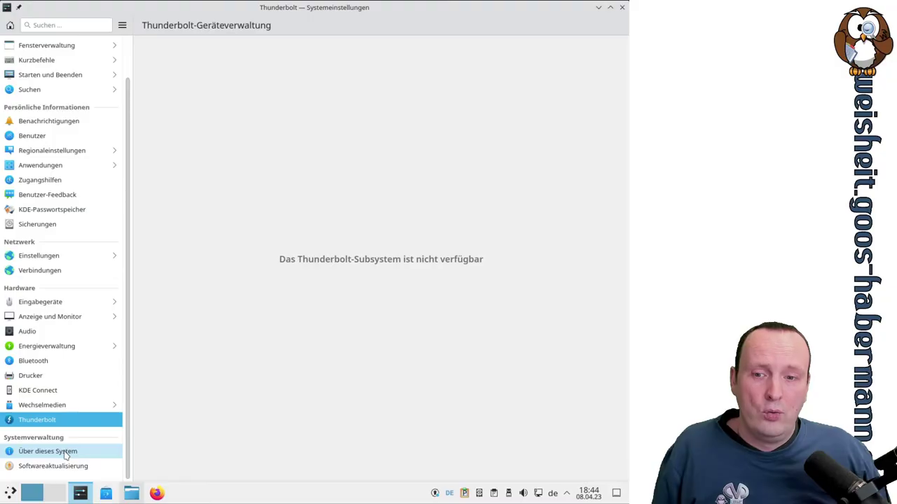
# Open Über dieses System and highlight the Plasma version, kernel and X11 platform values
pyautogui.click(65, 452)
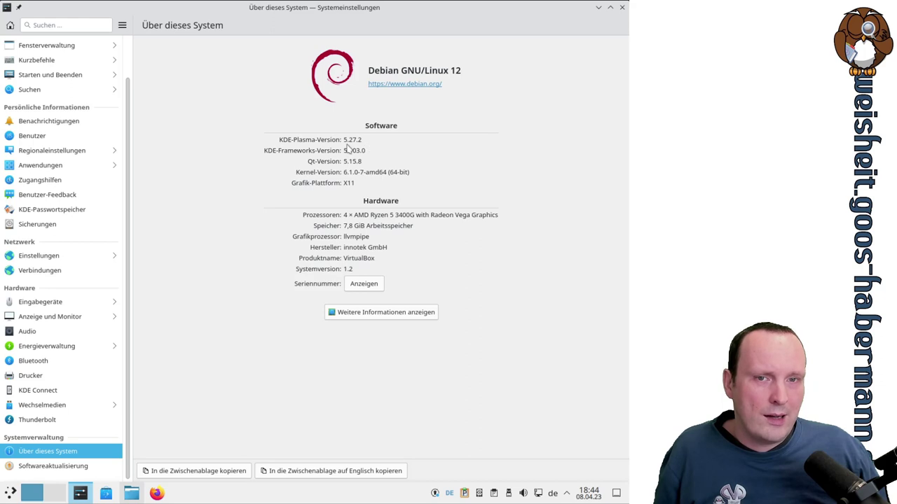
pyautogui.moveTo(343, 139); pyautogui.dragTo(355, 140)
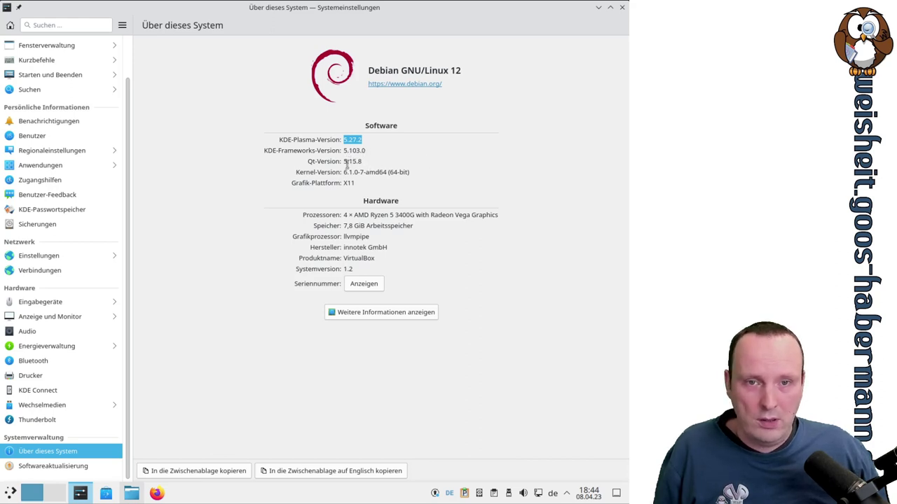
pyautogui.tripleClick(354, 172)
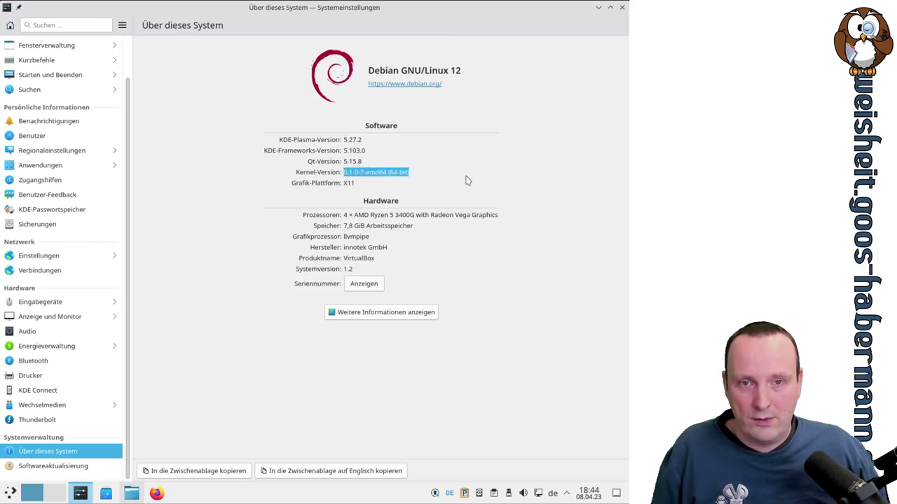
pyautogui.click(351, 183)
pyautogui.tripleClick(351, 183)
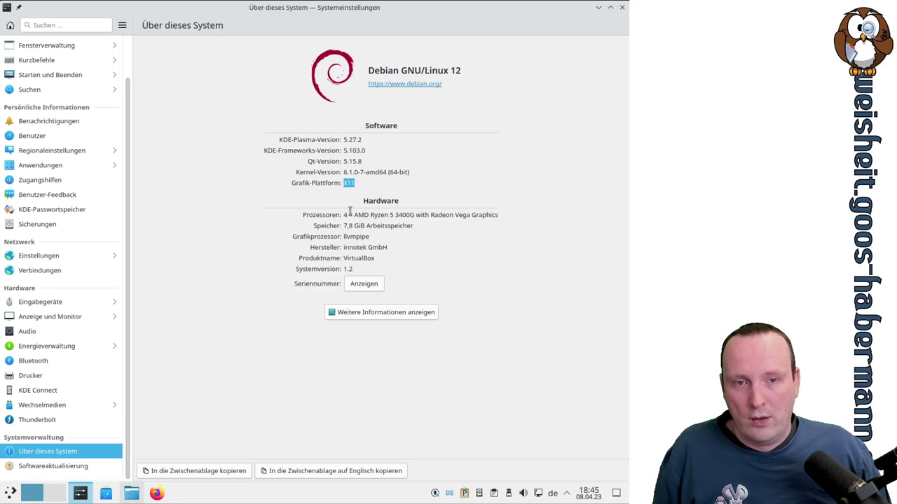
# Highlight the processor and memory values, then open the detailed Infozentrum information
pyautogui.moveTo(346, 215); pyautogui.dragTo(378, 247)
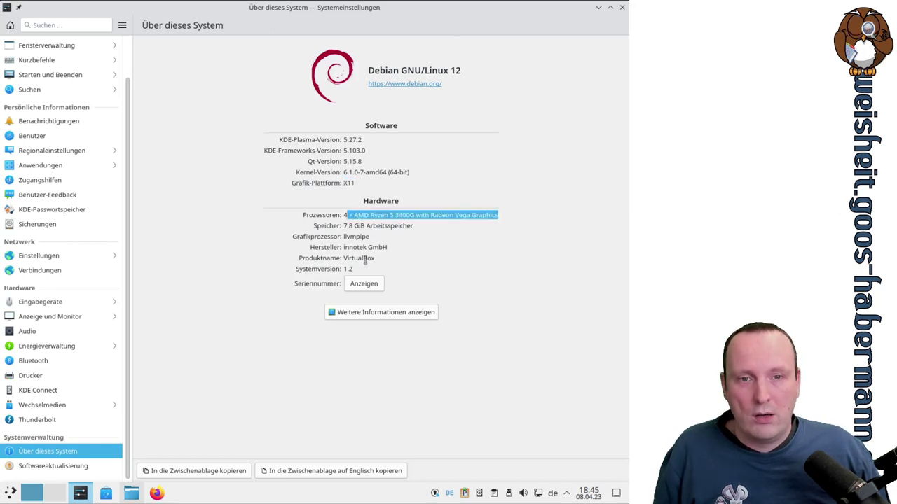
pyautogui.click(362, 224)
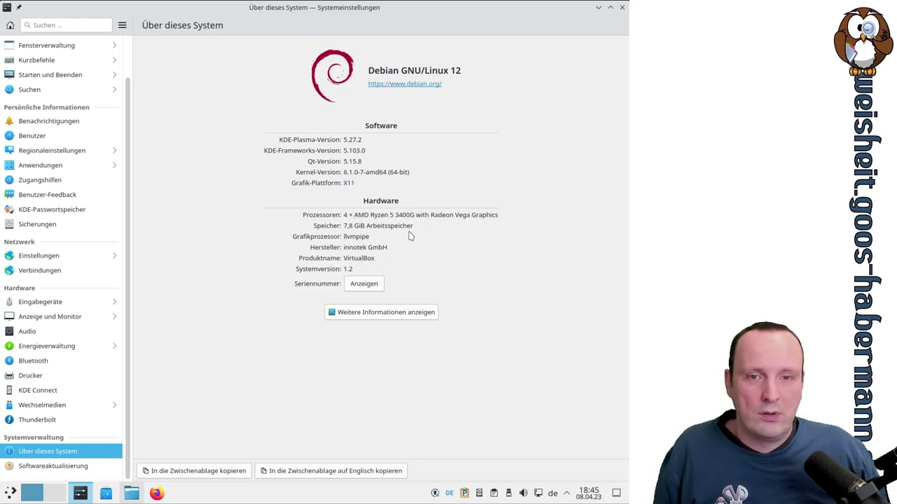
pyautogui.moveTo(356, 226); pyautogui.dragTo(380, 257)
pyautogui.click(355, 255)
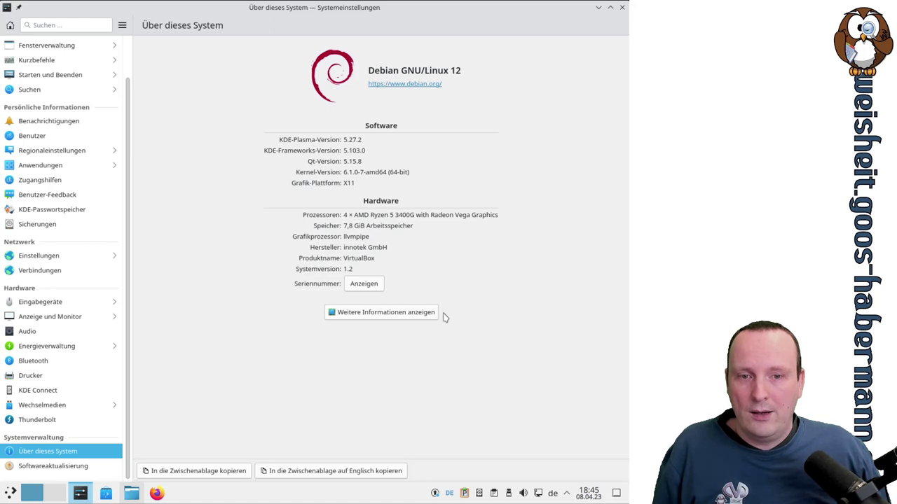
pyautogui.click(409, 313)
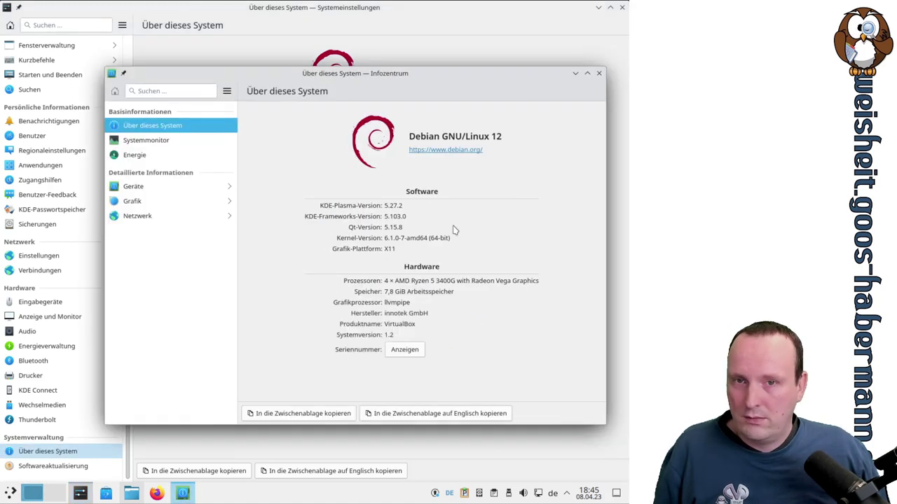
# Launch Systemmonitor from the Infozentrum Basisinformationen section
pyautogui.click(138, 147)
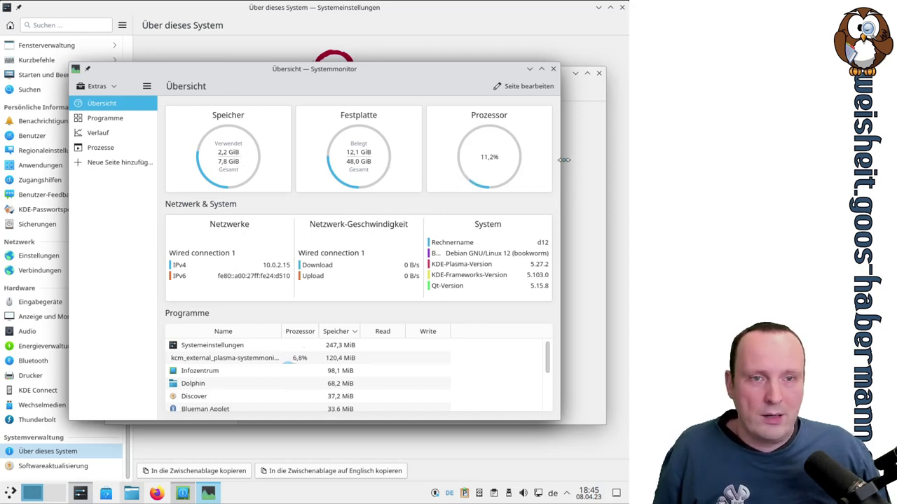
# Browse the Programme, Verlauf and Prozesse views, scrolling the process list, then close Systemmonitor
pyautogui.click(125, 120)
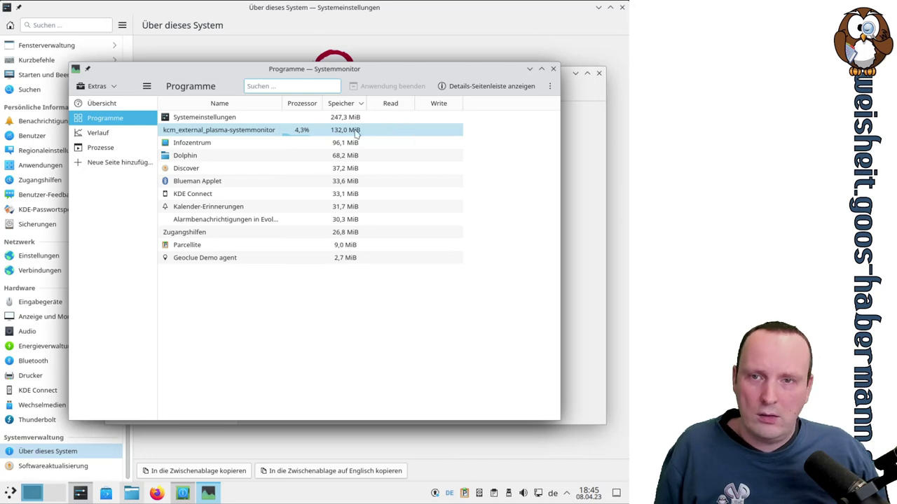
pyautogui.click(112, 134)
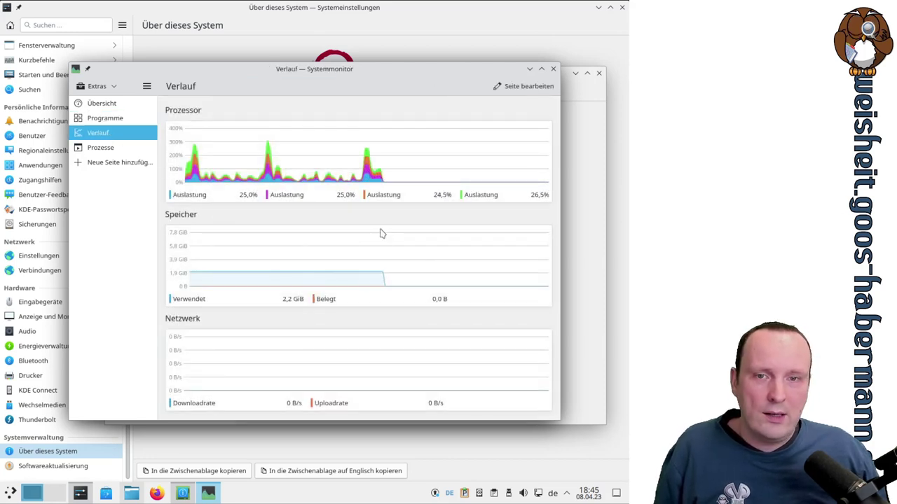
pyautogui.click(105, 147)
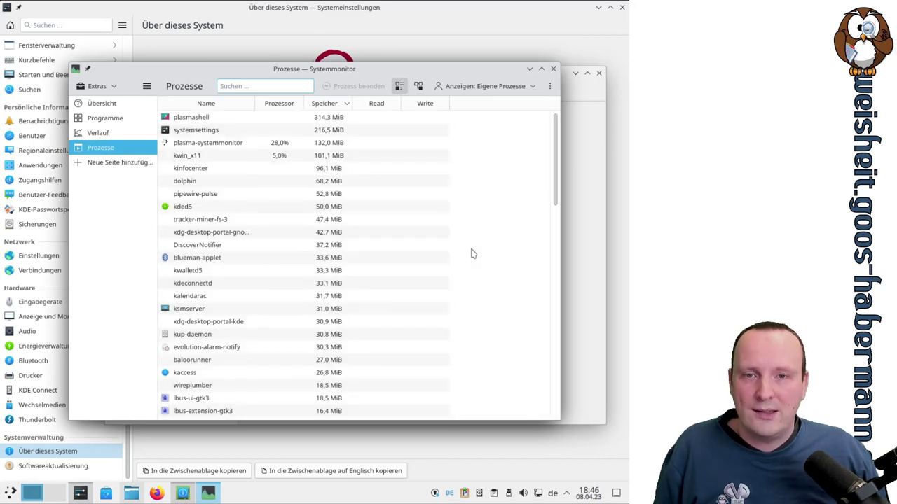
pyautogui.scroll(-9, 472, 254)
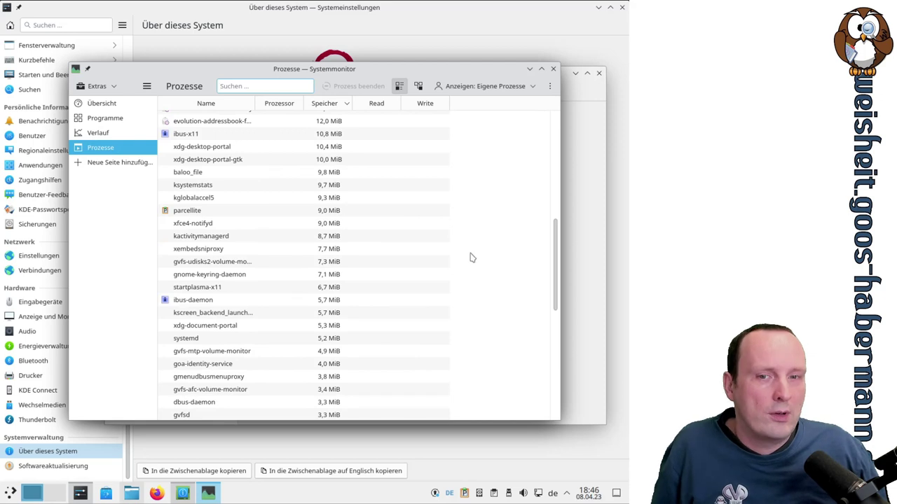
pyautogui.scroll(-6, 469, 255)
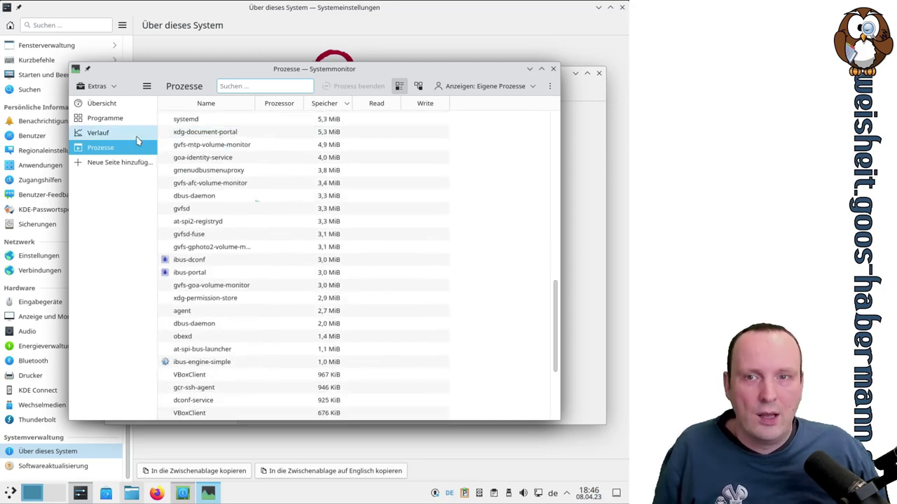
pyautogui.click(105, 118)
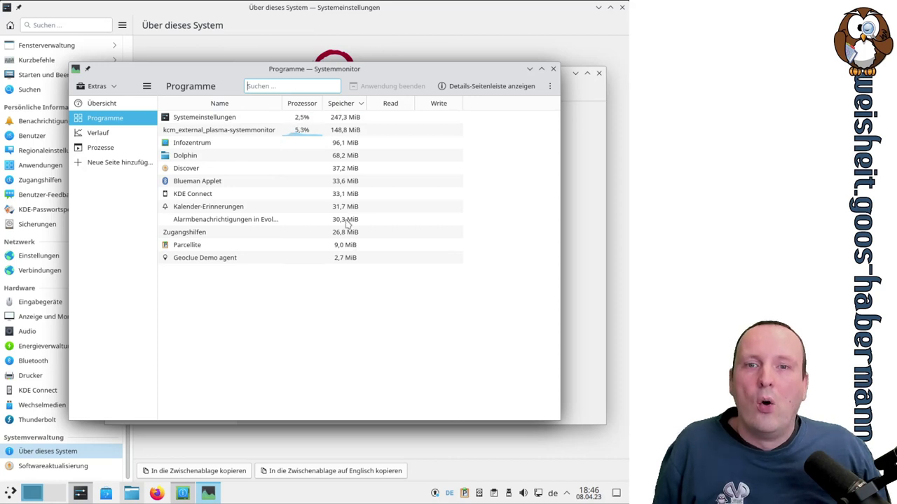
pyautogui.click(98, 147)
pyautogui.scroll(4, 435, 209)
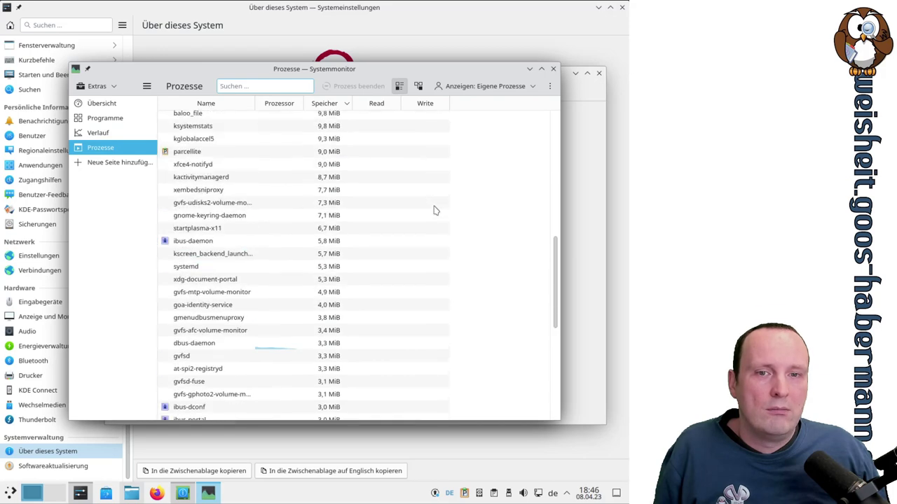
pyautogui.scroll(-8, 435, 209)
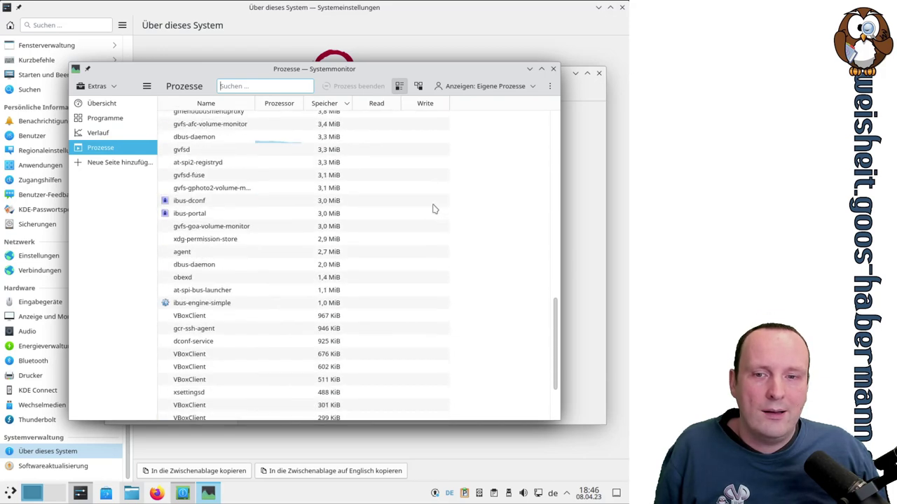
pyautogui.scroll(15, 433, 209)
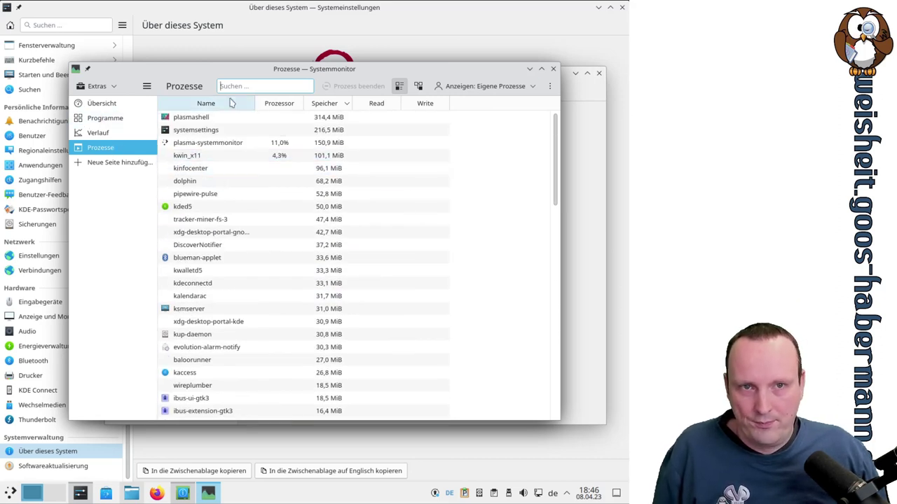
pyautogui.click(553, 71)
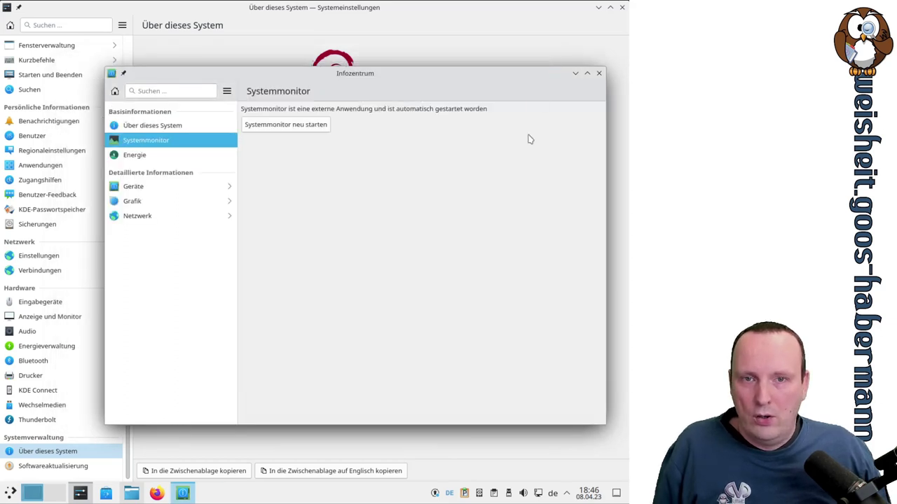
# Check the Energie info, then view Geräte processor details for Prozessor 0 through 3
pyautogui.click(146, 155)
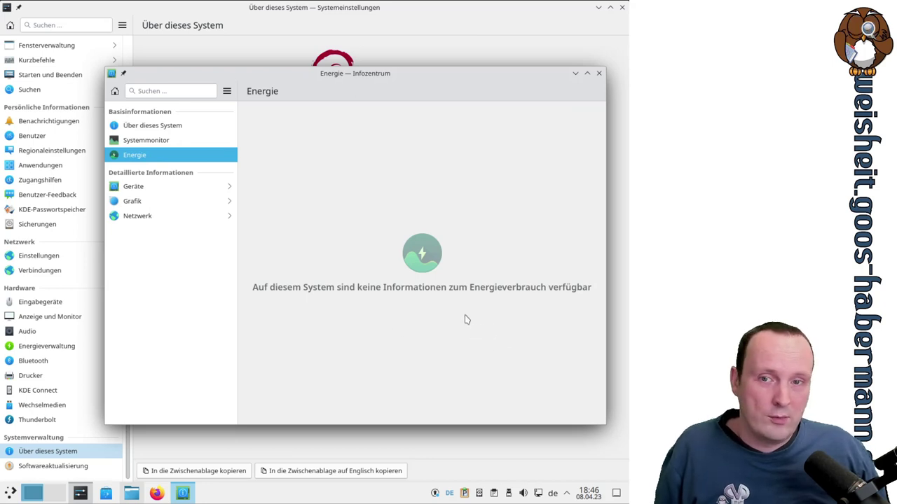
pyautogui.click(170, 188)
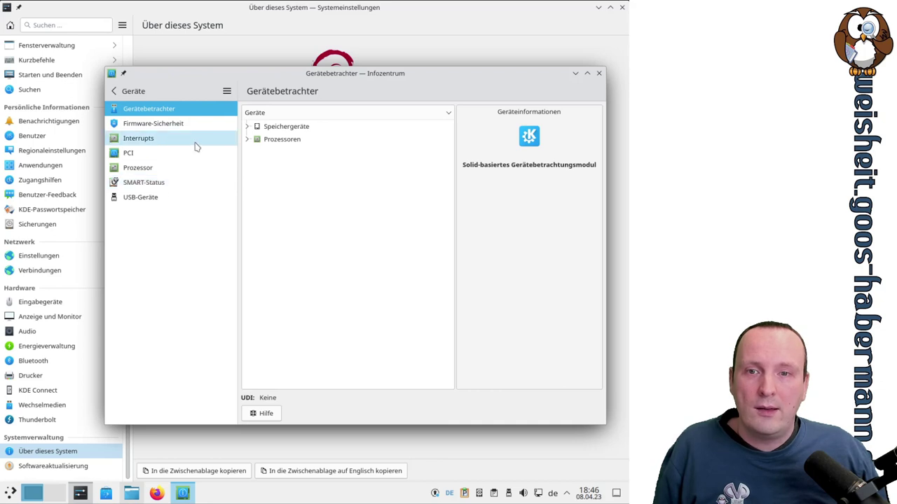
pyautogui.click(247, 139)
pyautogui.click(283, 152)
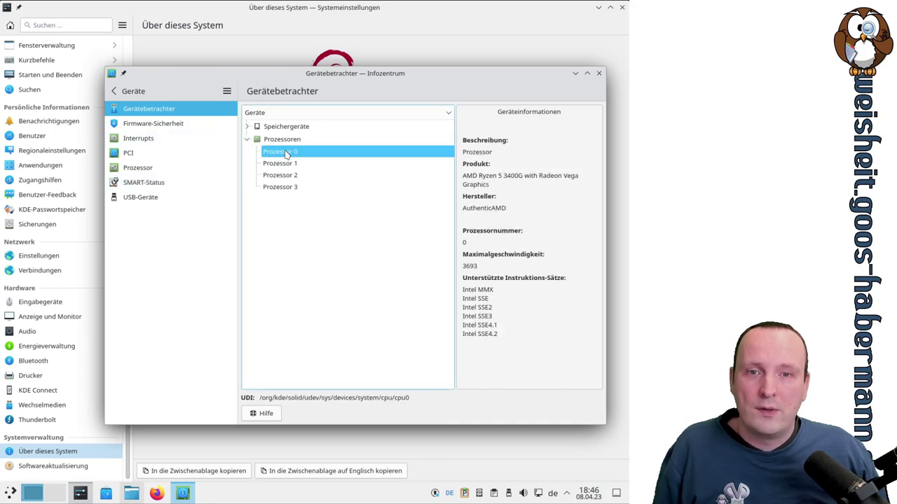
pyautogui.click(281, 175)
pyautogui.click(279, 187)
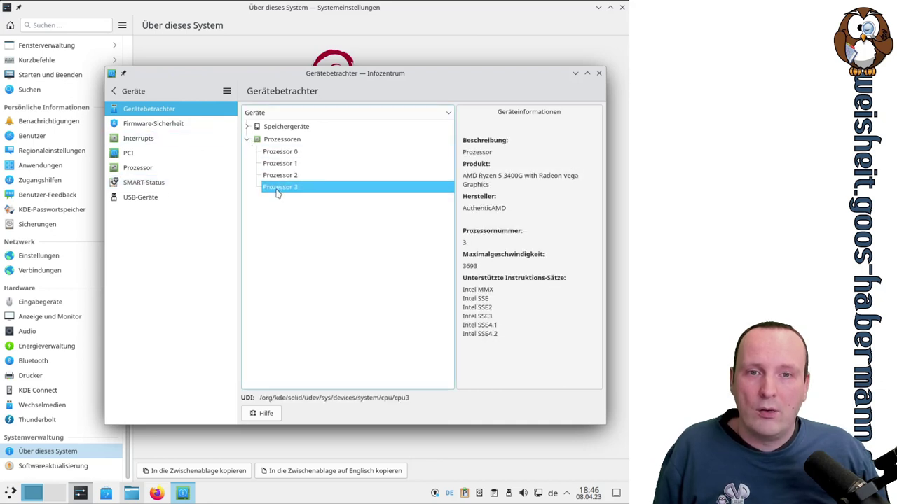
# Look at the interrupts table, S.M.A.R.T. status, USB Tablet details and firmware security report
pyautogui.click(143, 140)
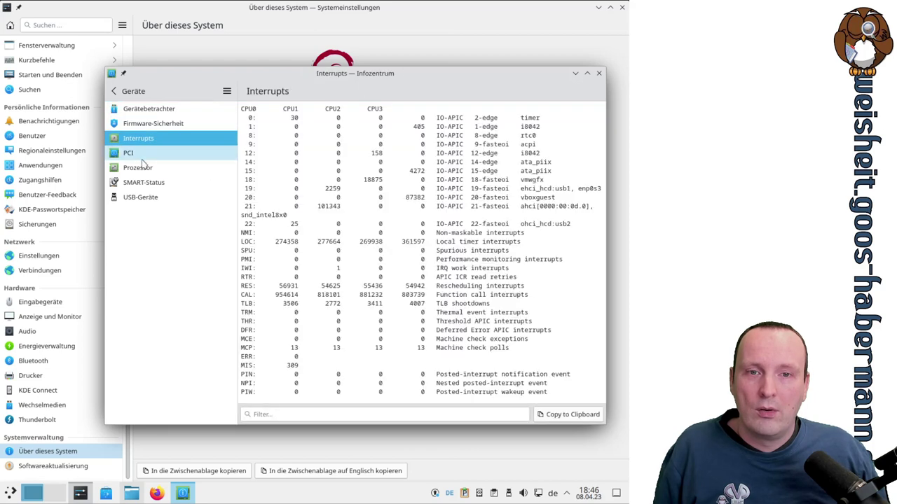
pyautogui.click(144, 182)
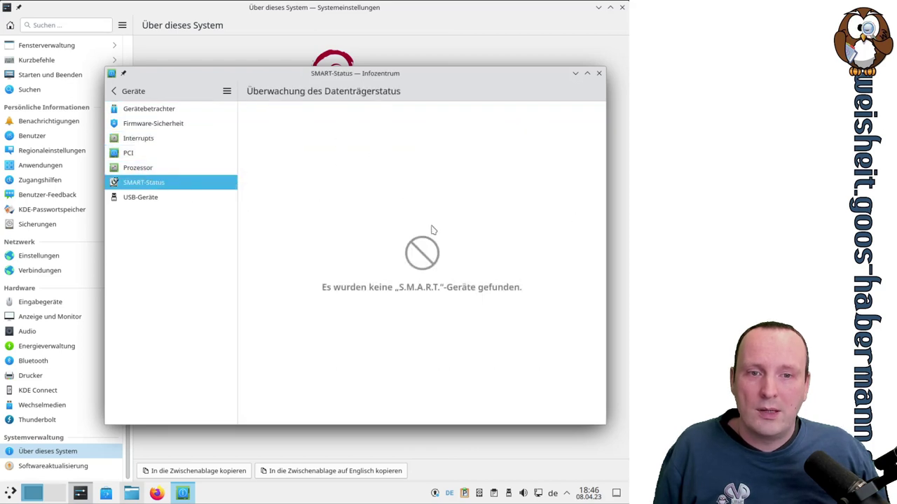
pyautogui.click(183, 200)
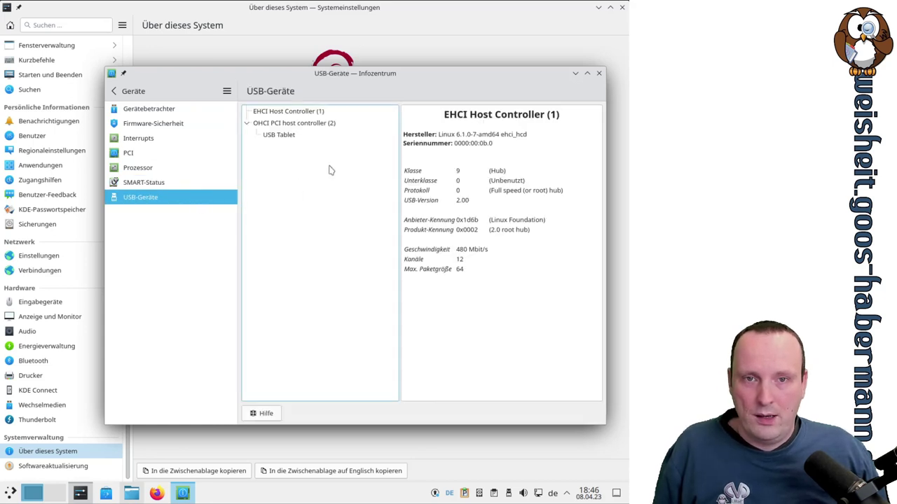
pyautogui.click(299, 139)
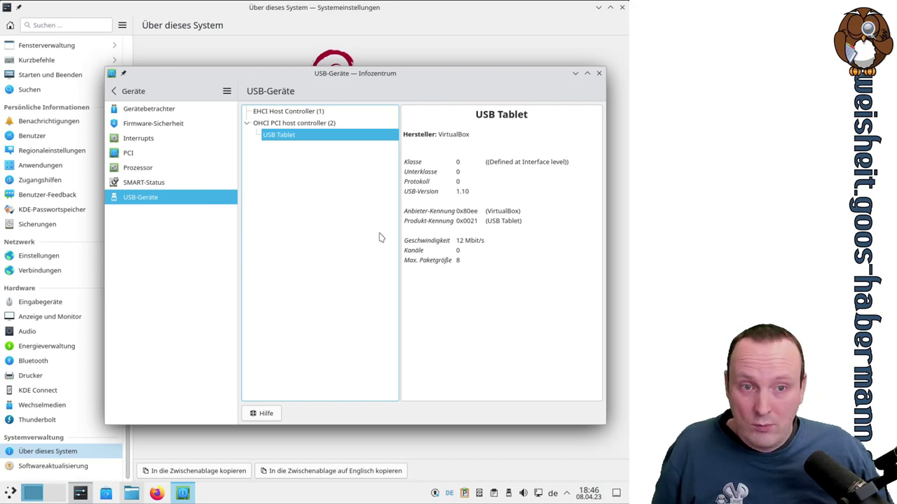
pyautogui.click(166, 126)
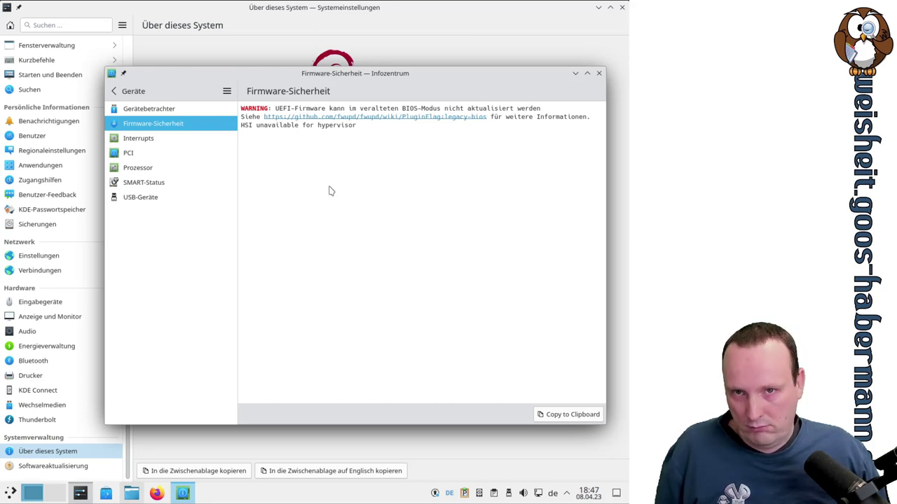
# Return to the device viewer, scroll through the PCI device list, then go back to the categories
pyautogui.click(147, 110)
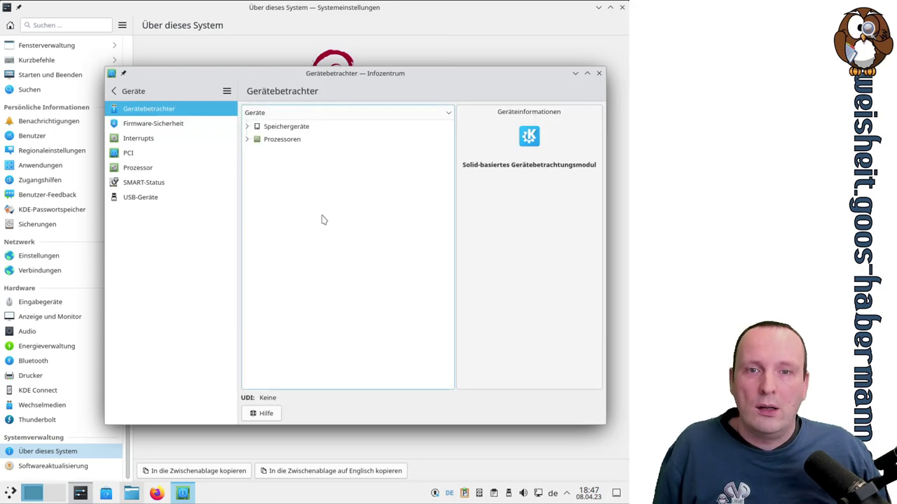
pyautogui.click(159, 139)
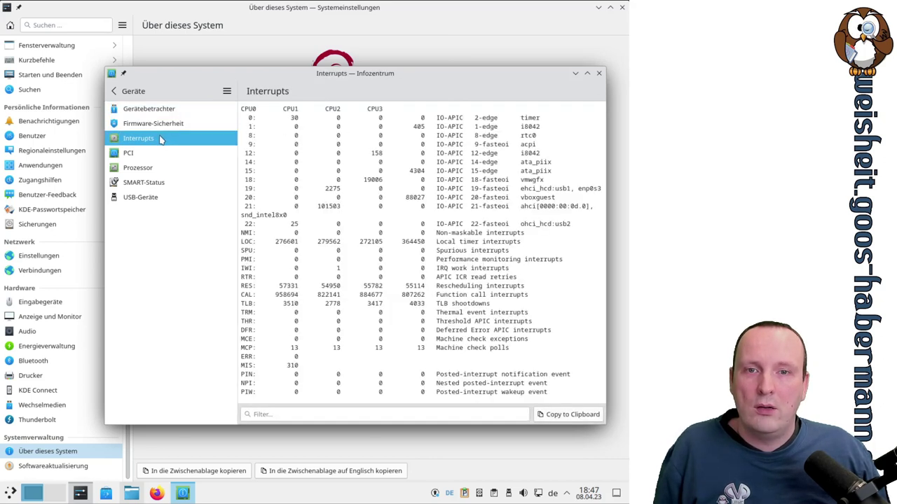
pyautogui.click(154, 152)
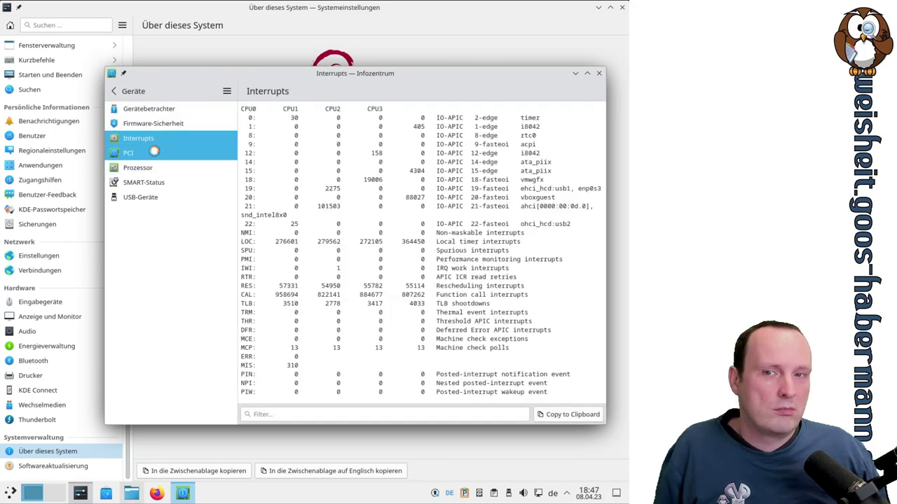
pyautogui.scroll(-10, 383, 215)
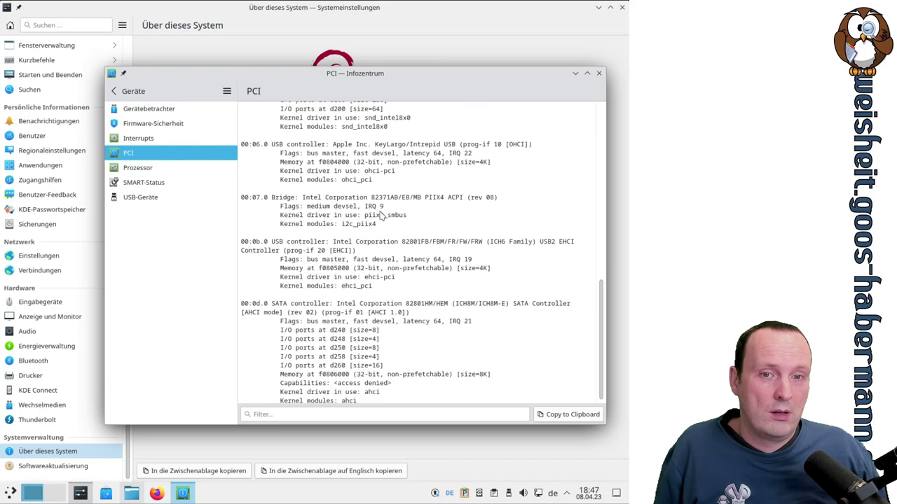
pyautogui.scroll(10, 378, 214)
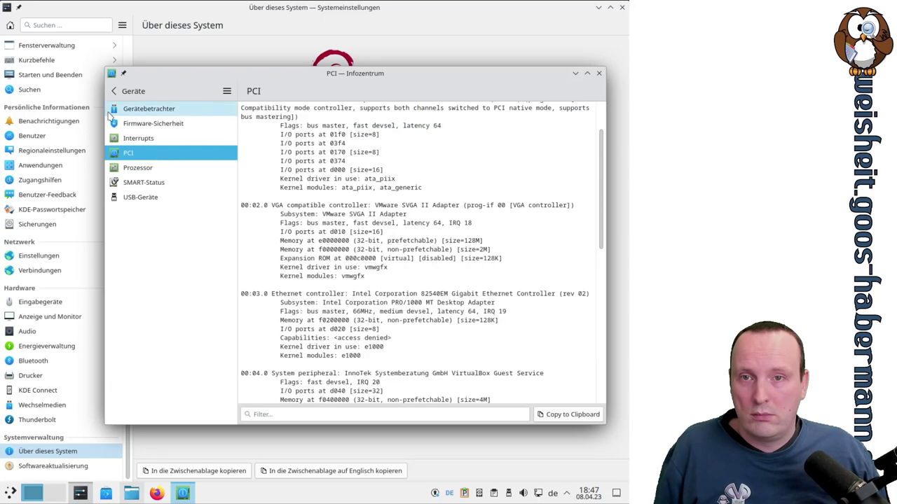
pyautogui.click(113, 91)
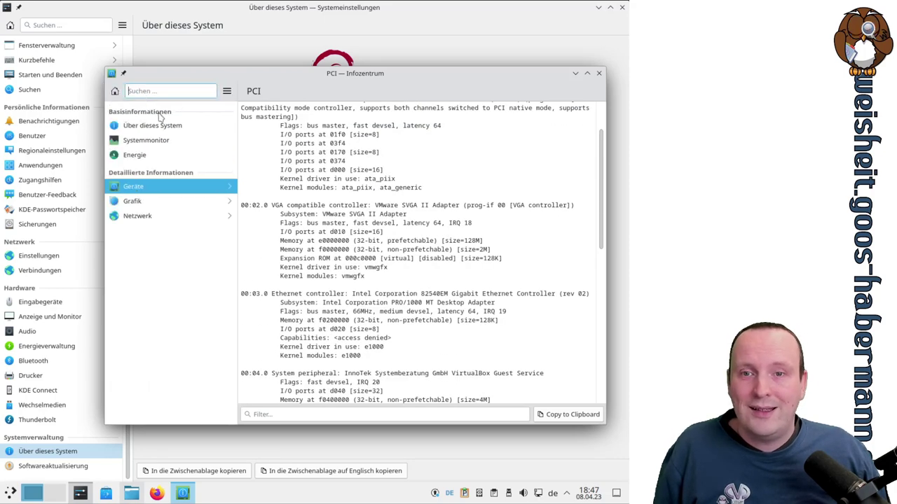
pyautogui.click(168, 203)
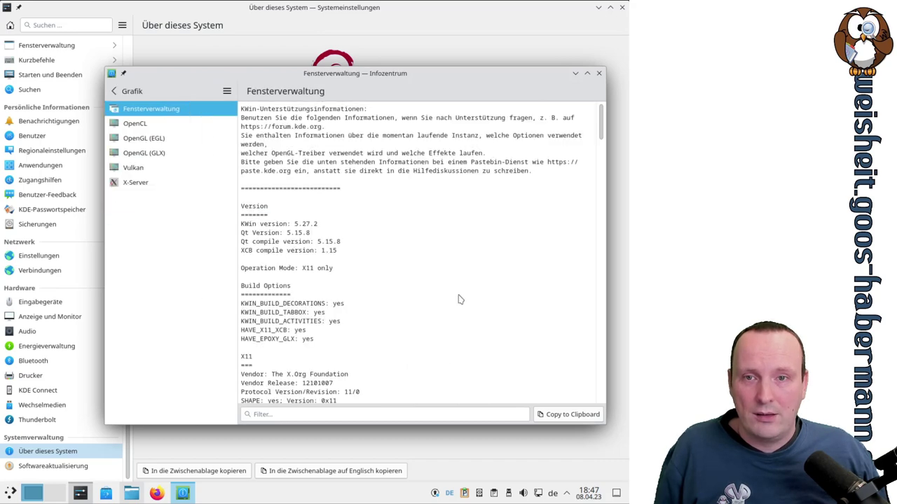
# Scroll to the Grafik section and view the Vulkan and OpenGL (GLX) information pages
pyautogui.scroll(-8, 461, 297)
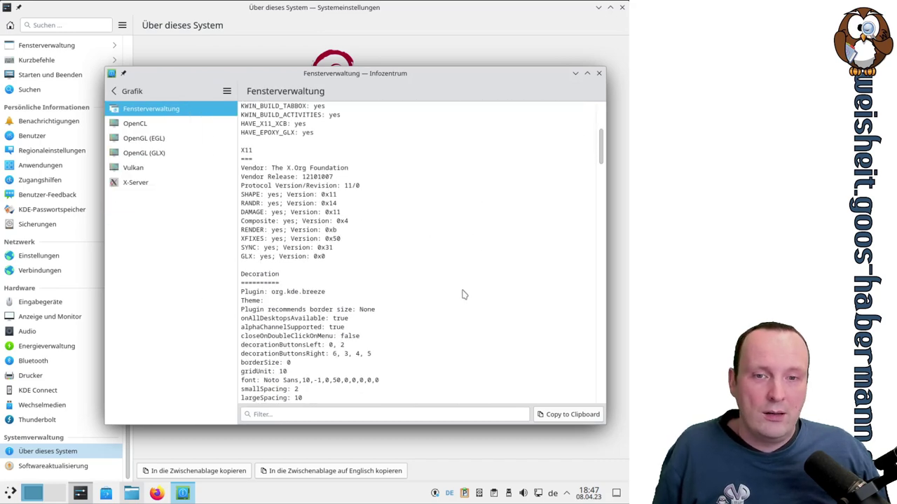
pyautogui.scroll(-8, 462, 295)
pyautogui.scroll(-15, 462, 295)
pyautogui.click(141, 171)
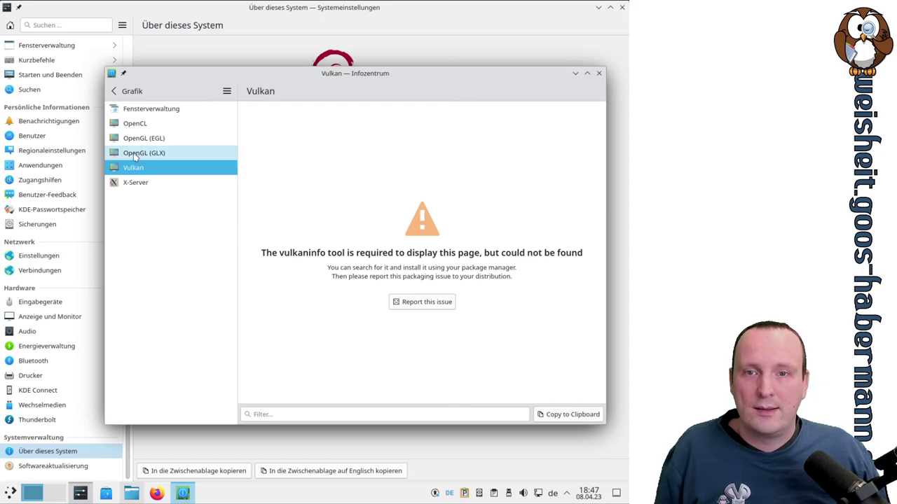
pyautogui.click(135, 159)
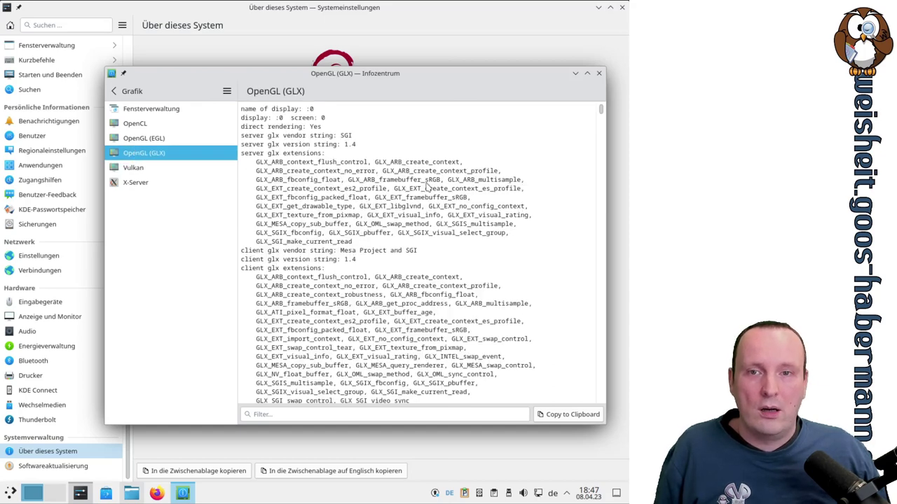
# Check the OpenGL (EGL) and OpenCL pages, then return to the top-level category list
pyautogui.scroll(-10, 448, 188)
pyautogui.scroll(9, 471, 191)
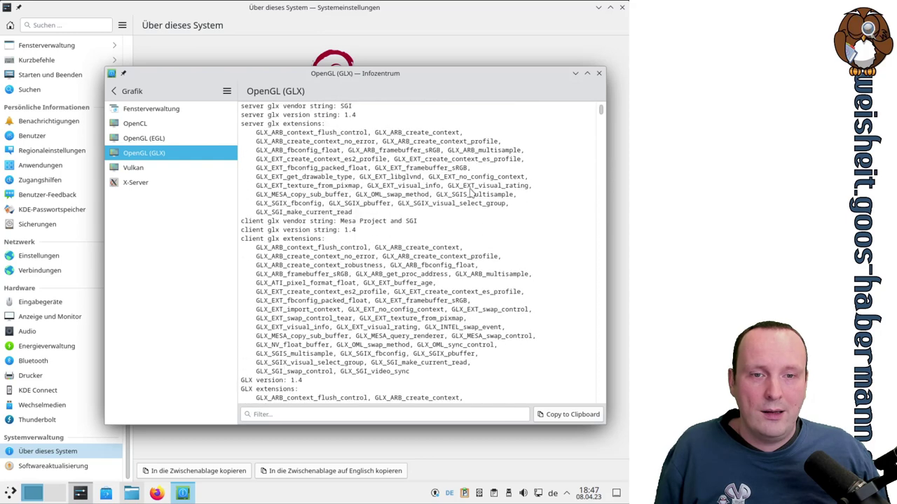
pyautogui.scroll(-20, 472, 191)
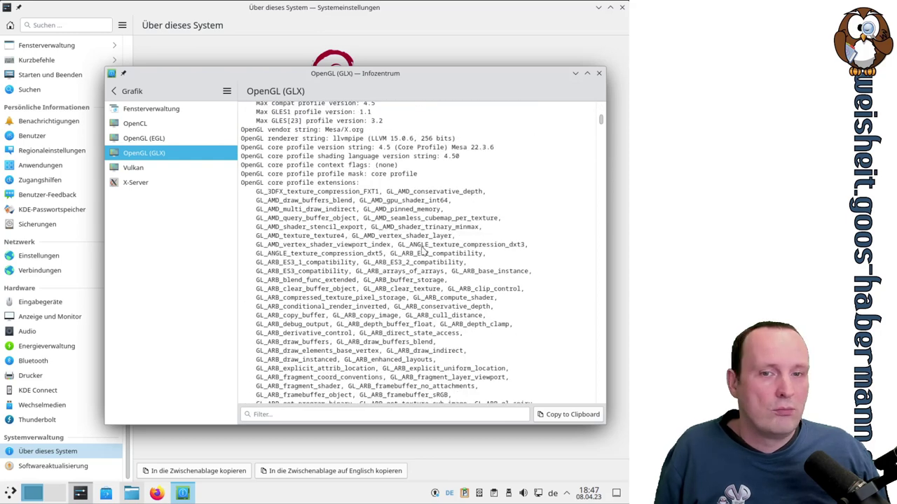
pyautogui.click(150, 139)
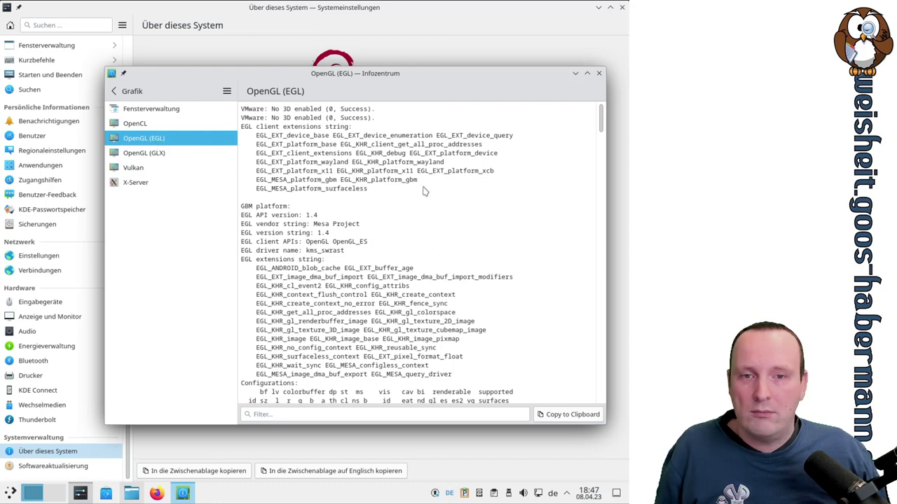
pyautogui.click(144, 124)
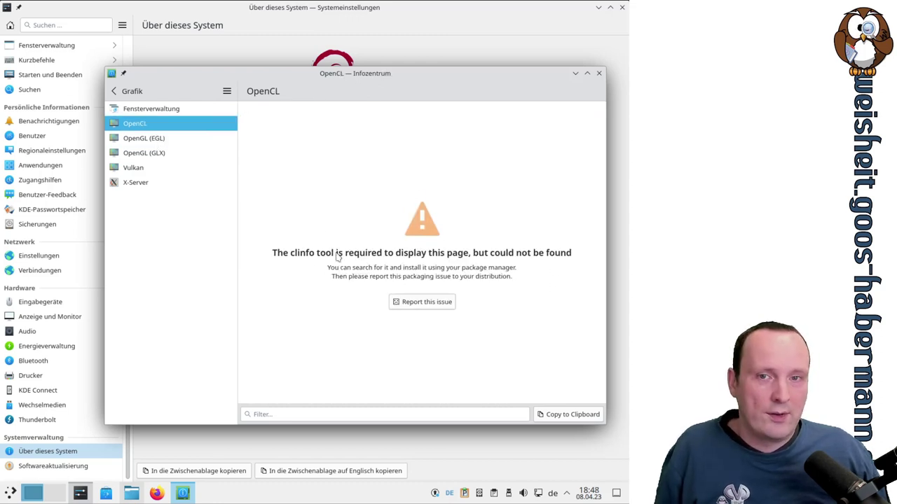
pyautogui.click(127, 93)
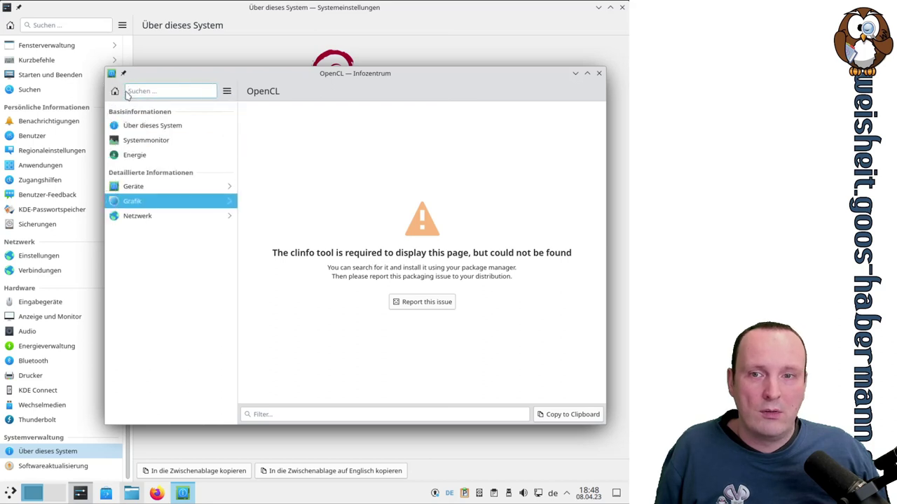
# View the Netzwerk interfaces and Samba-Status pages, then leave Info Center for the Softwareaktualisierung settings
pyautogui.click(144, 215)
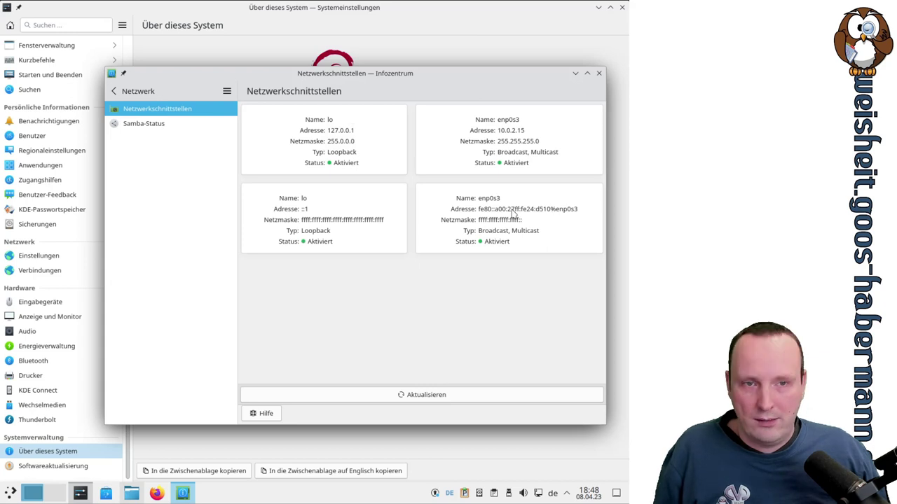
pyautogui.click(166, 125)
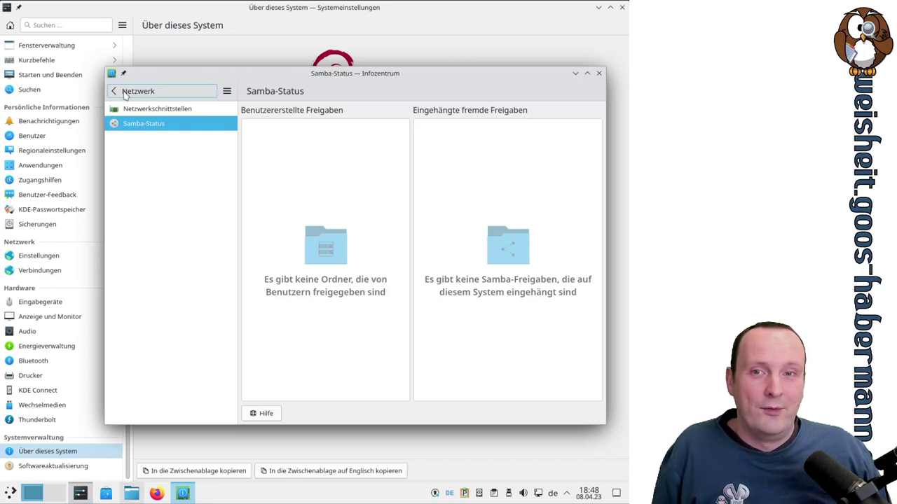
pyautogui.click(124, 94)
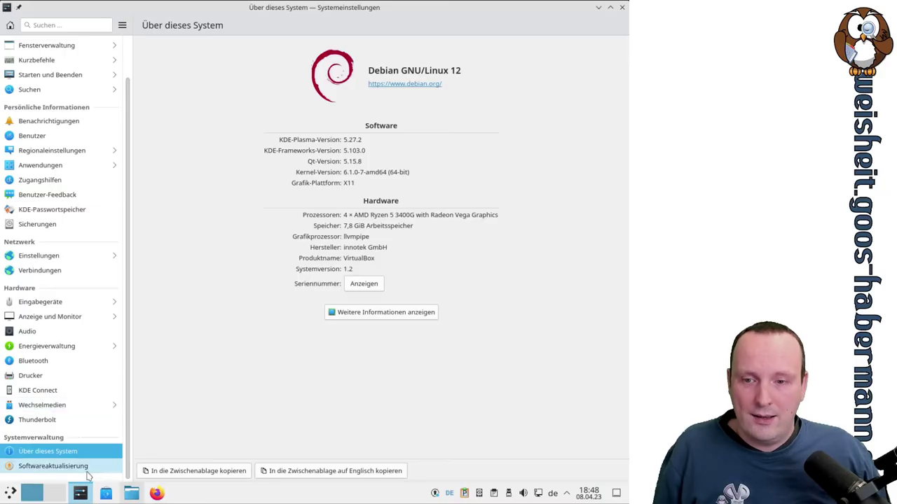
pyautogui.click(84, 471)
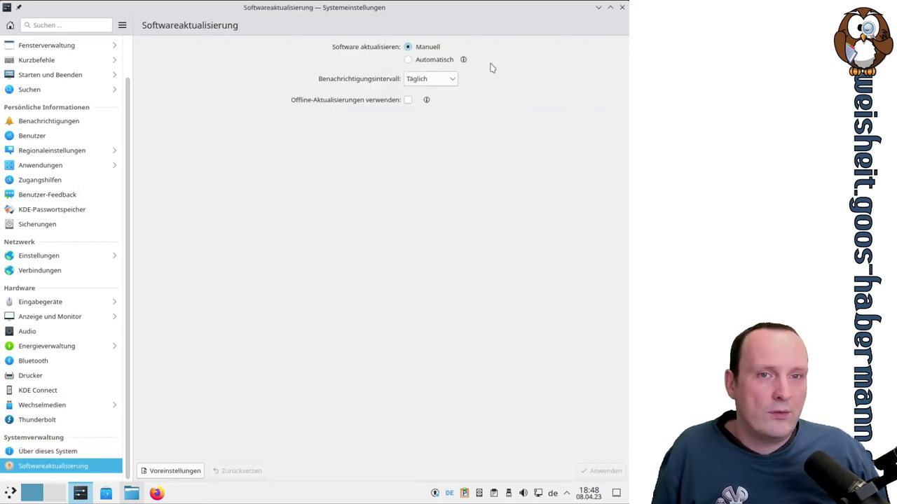
# Switch updates to Automatisch and back to Manuell, then bring up the list of available updates
pyautogui.click(433, 63)
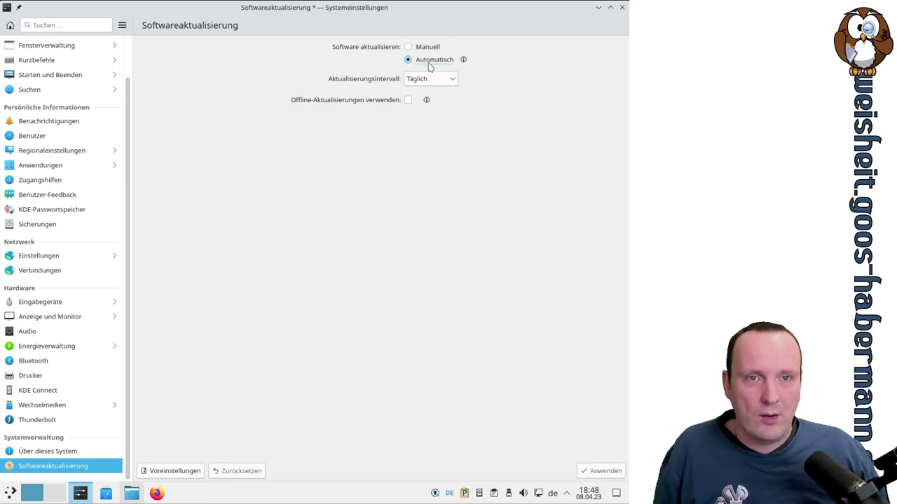
pyautogui.click(427, 47)
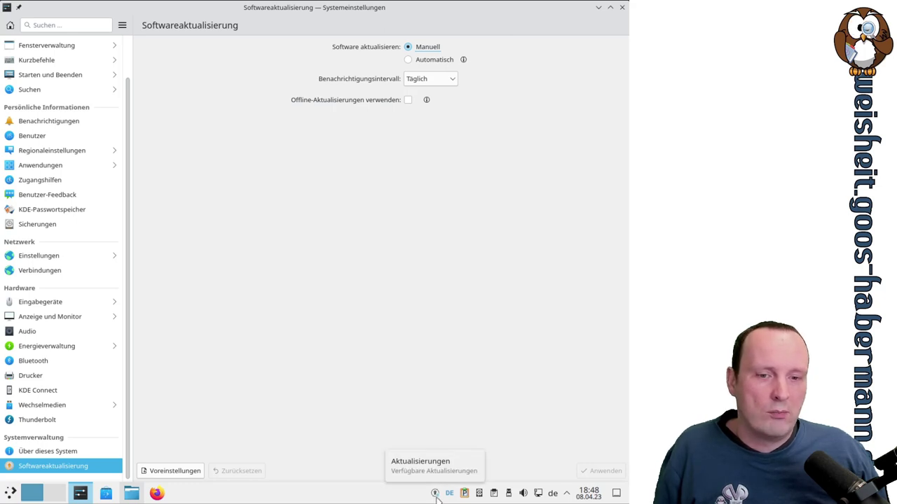
pyautogui.click(434, 495)
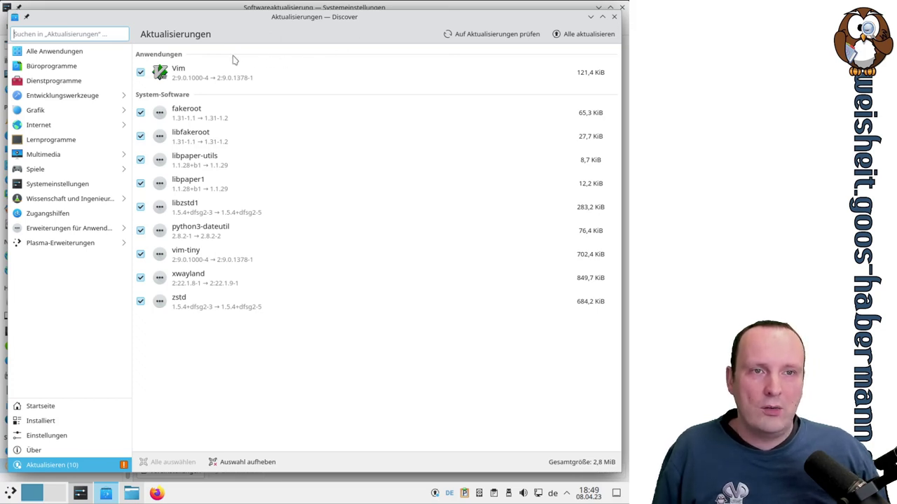
# Install all ten pending updates with Alle aktualisieren, authorising with the account password, then return to System Settings
pyautogui.click(587, 37)
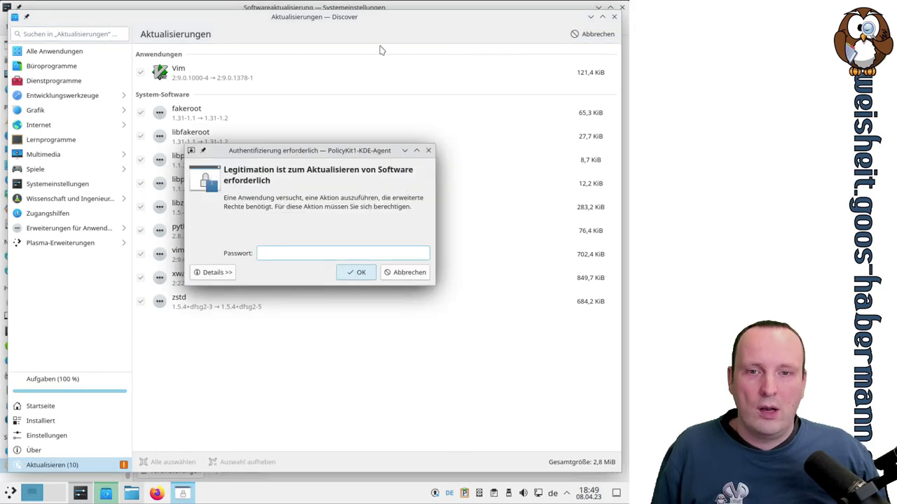
pyautogui.write('****')
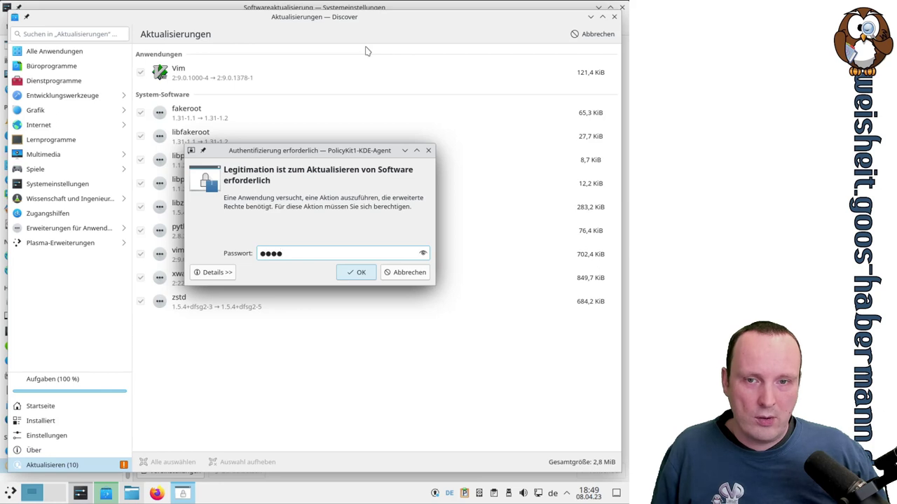
pyautogui.press('Return')
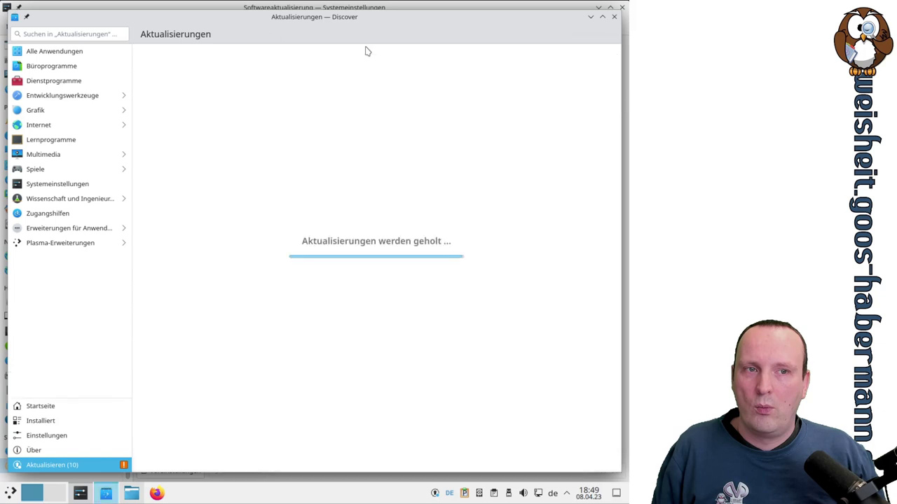
pyautogui.hotkey('alt', 'Tab')
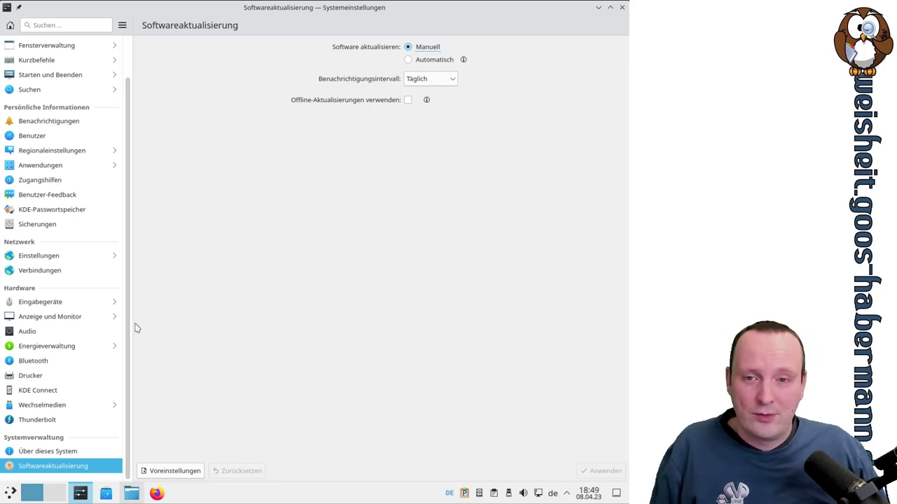
pyautogui.scroll(1, 129, 325)
pyautogui.scroll(-1, 129, 325)
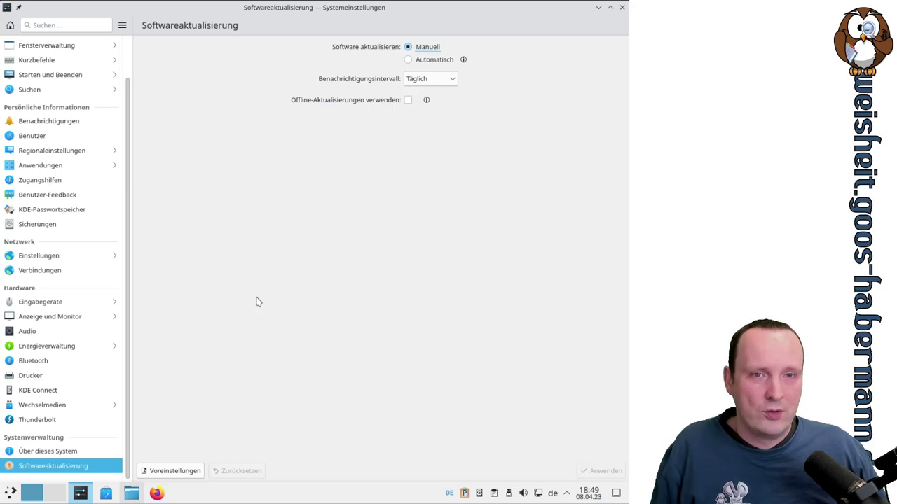
pyautogui.scroll(1, 130, 256)
pyautogui.scroll(-1, 131, 259)
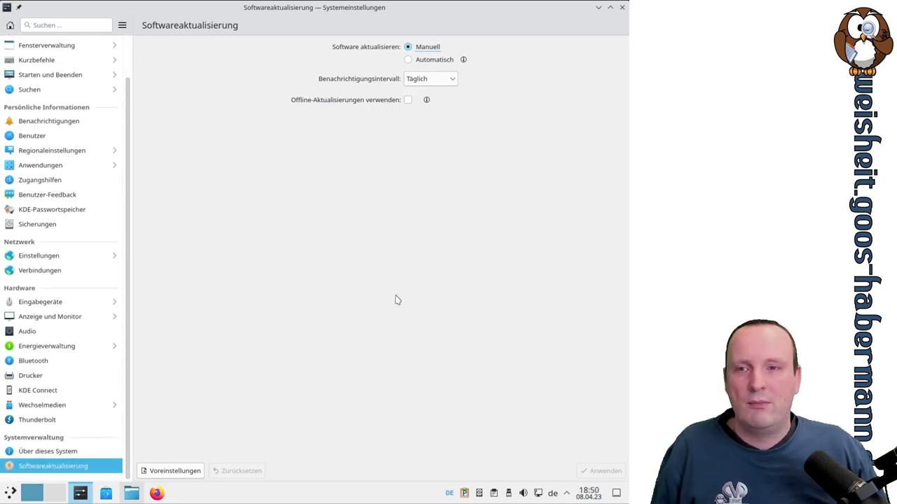